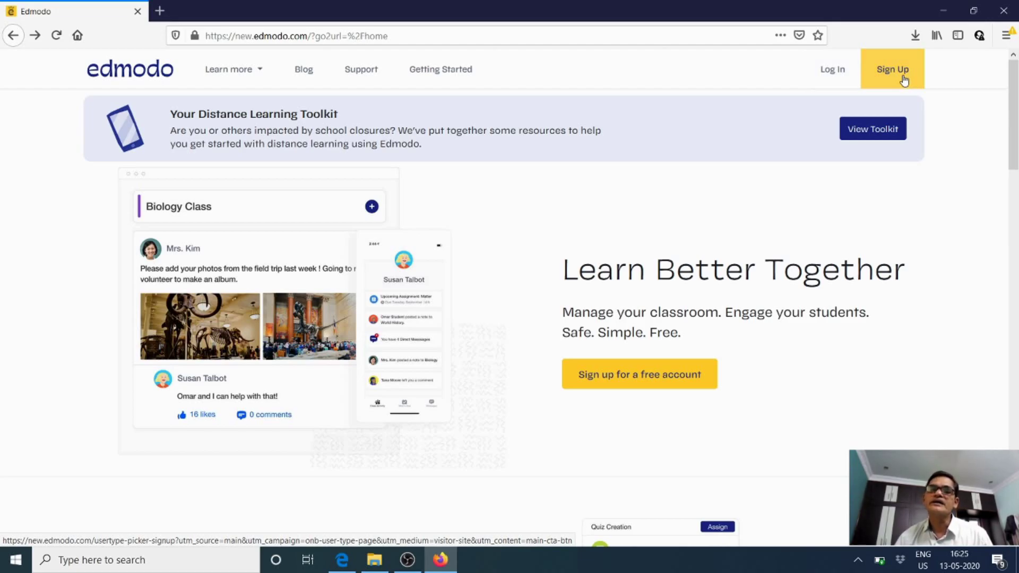
Begin an Edmodo teacher-account signup using the Sign up with Google option
left_click(886, 81)
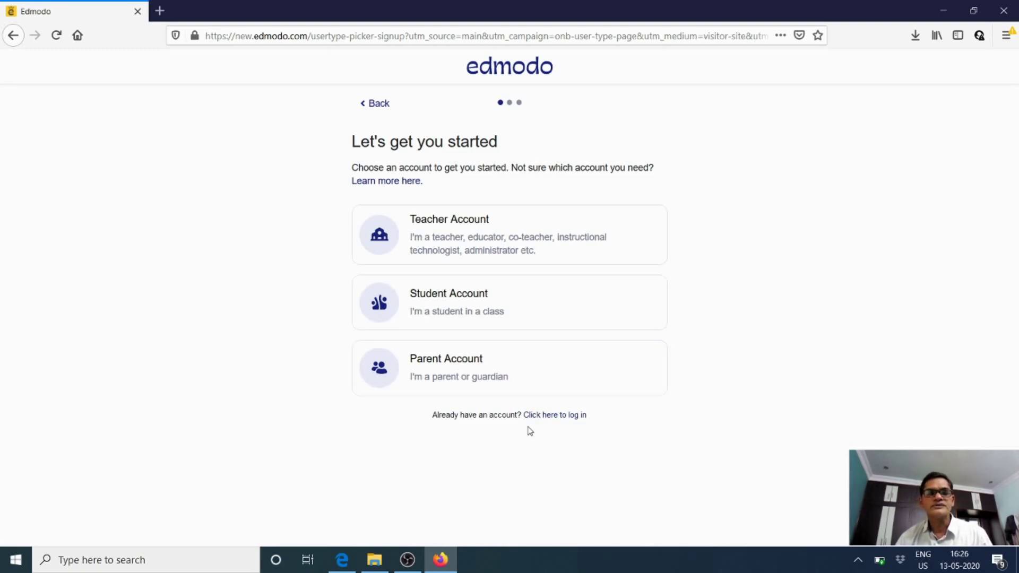
left_click(484, 249)
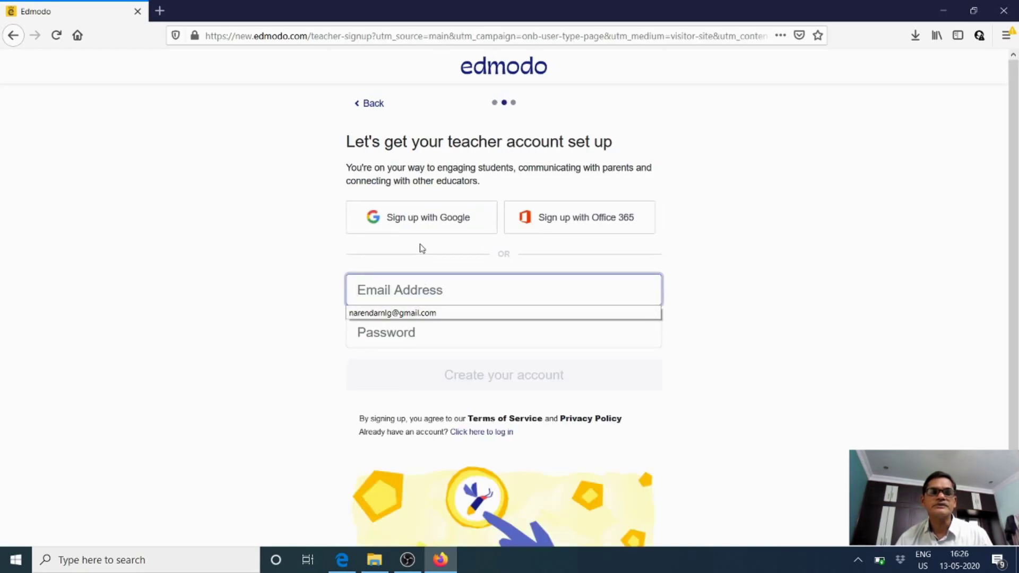
left_click(427, 222)
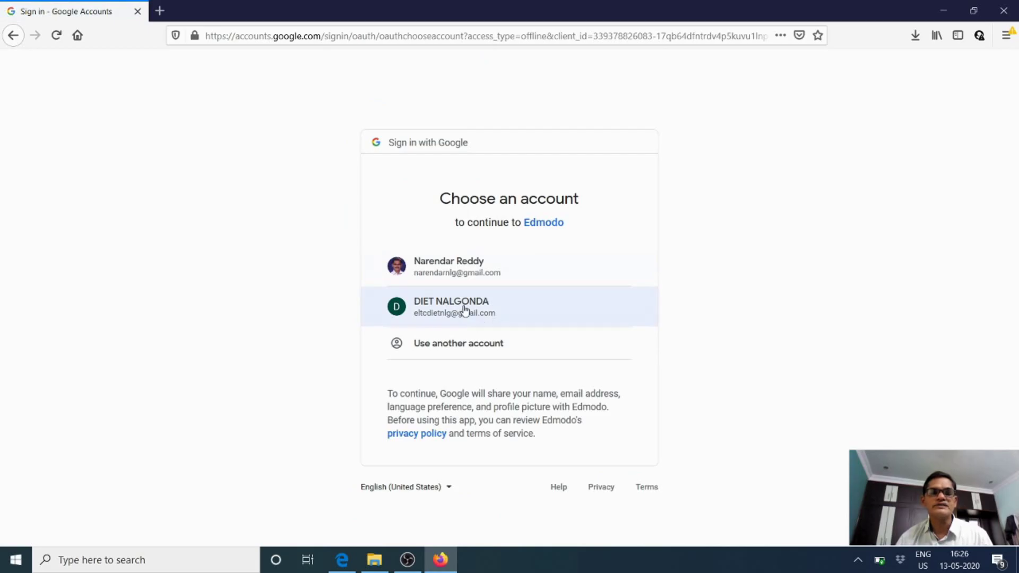
Pick the second Google account and grant Edmodo permission to use it
left_click(465, 310)
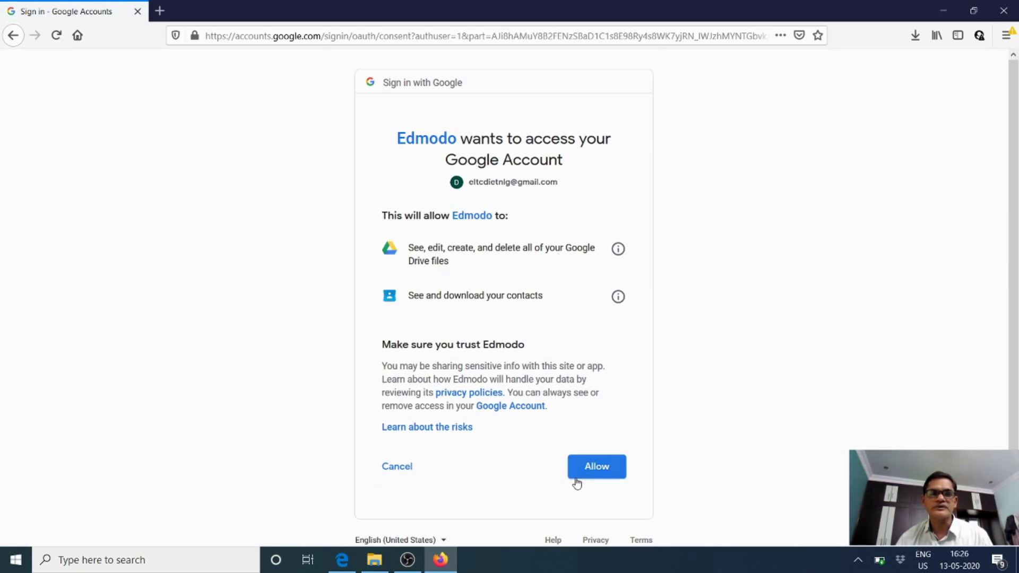
left_click(600, 472)
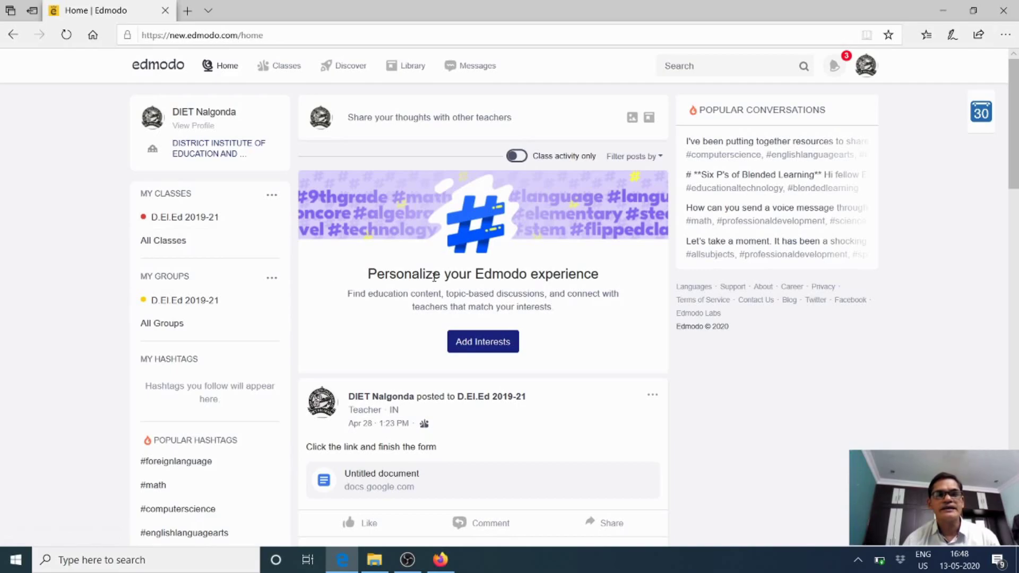
Scroll the home feed and open the '...' menu beside MY CLASSES
scroll(450, 286, "down", 5)
scroll(450, 287, "down", 5)
scroll(453, 287, "up", 5)
scroll(454, 286, "up", 6)
scroll(453, 248, "down", 7)
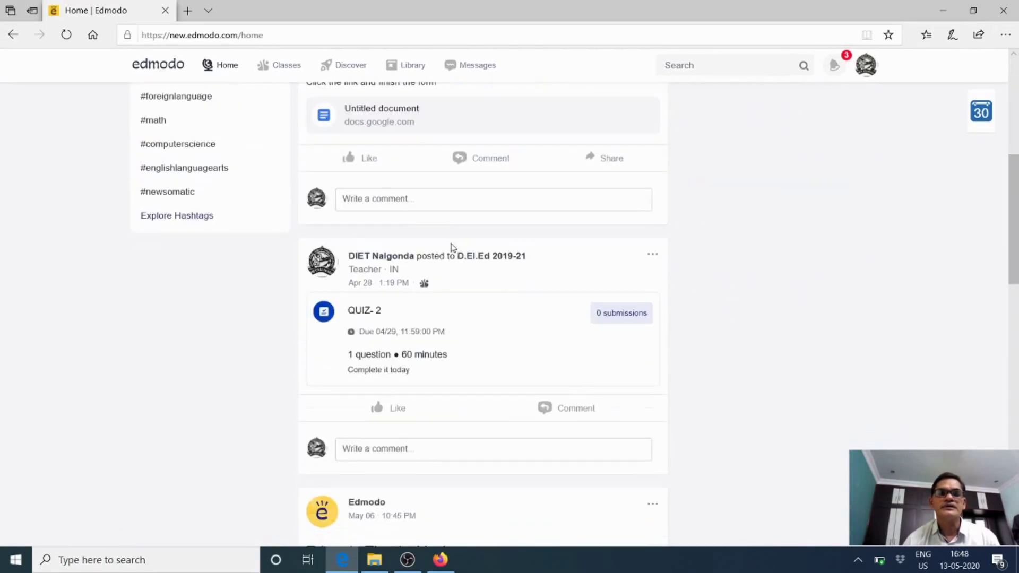
scroll(453, 247, "down", 10)
scroll(452, 247, "down", 3)
scroll(451, 246, "up", 15)
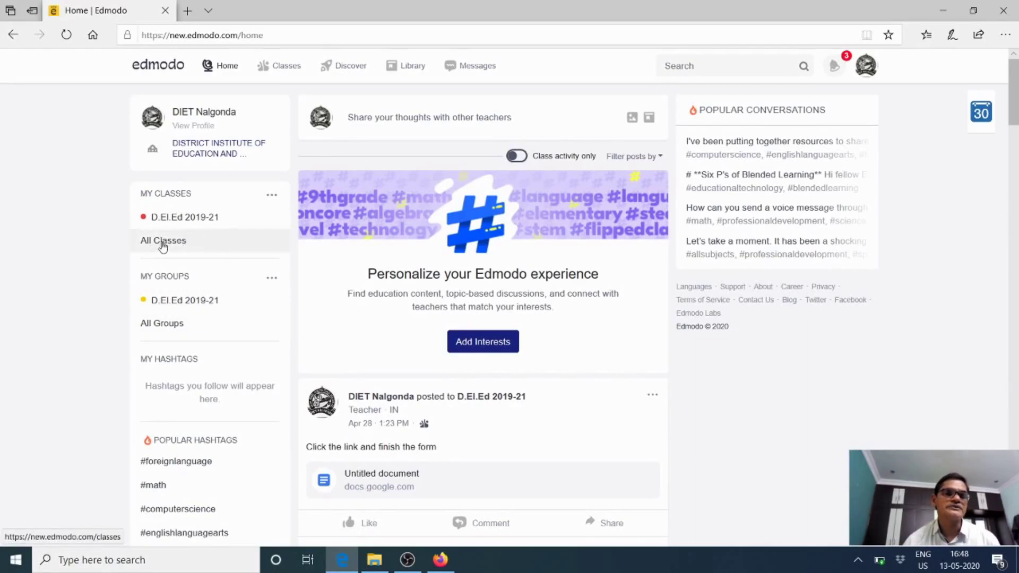
left_click(271, 197)
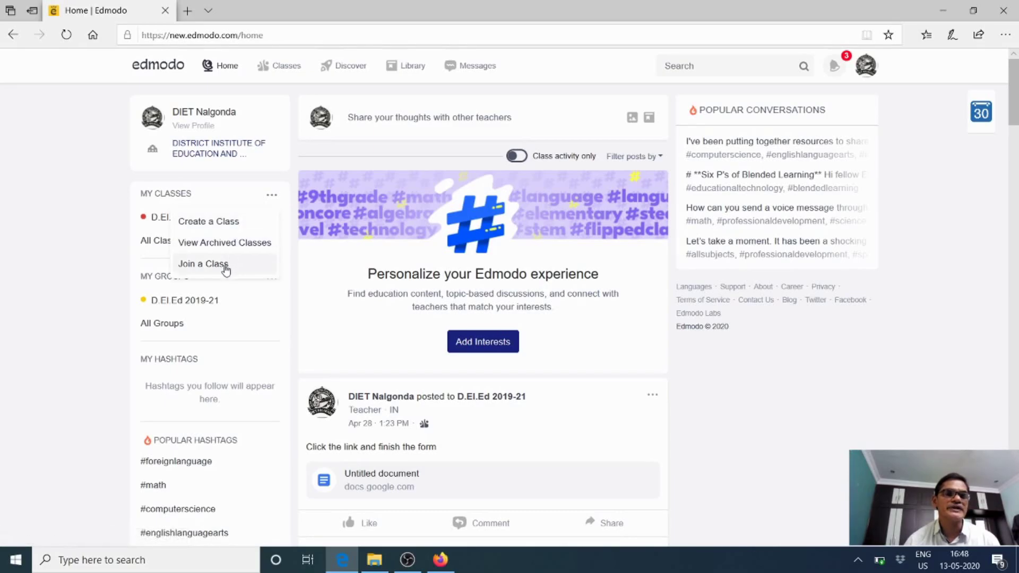
Start a new class named 'X Class' with the description 'Section A'
left_click(243, 227)
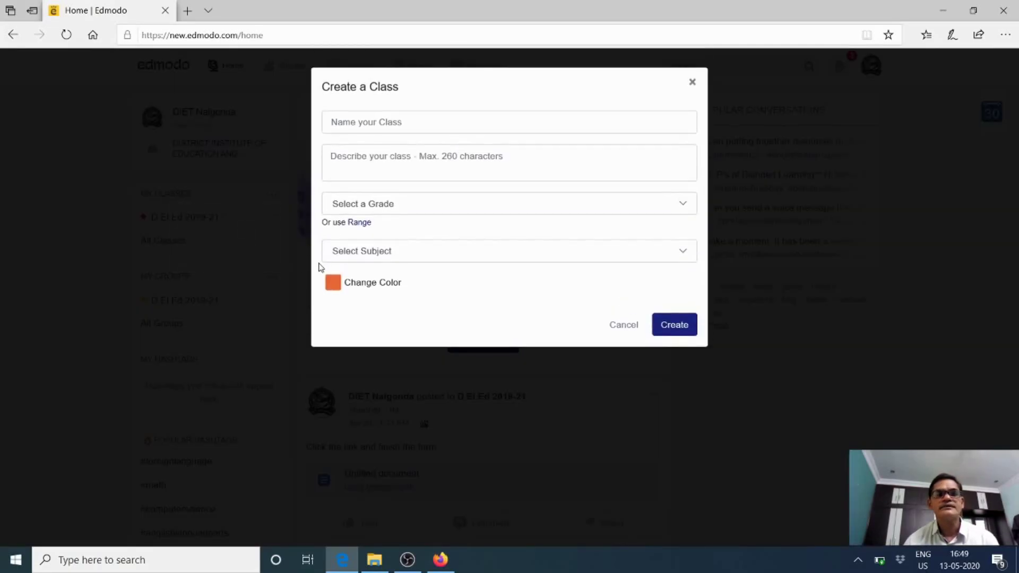
left_click(375, 123)
type("X Class")
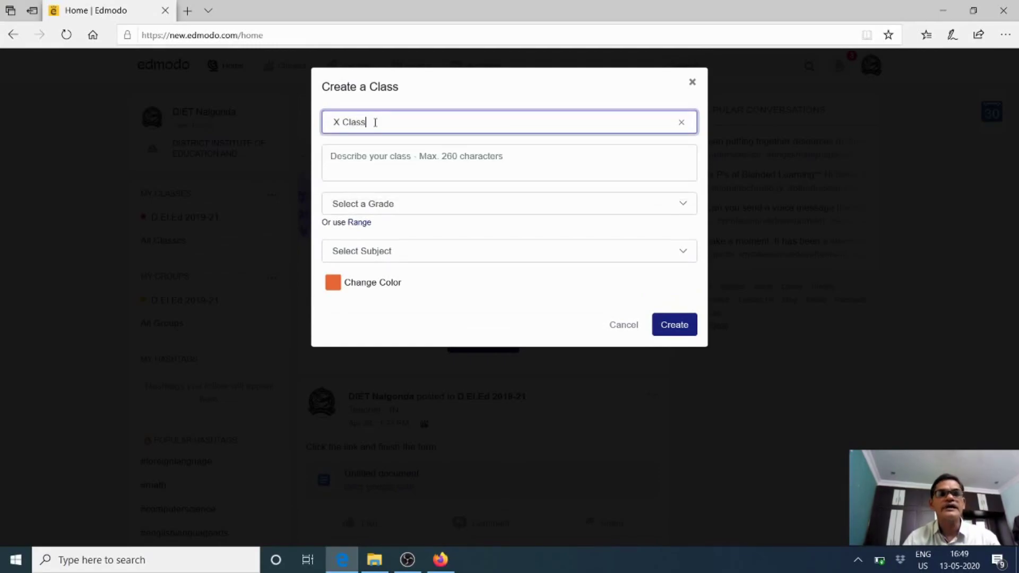
left_click(354, 158)
type("Section A")
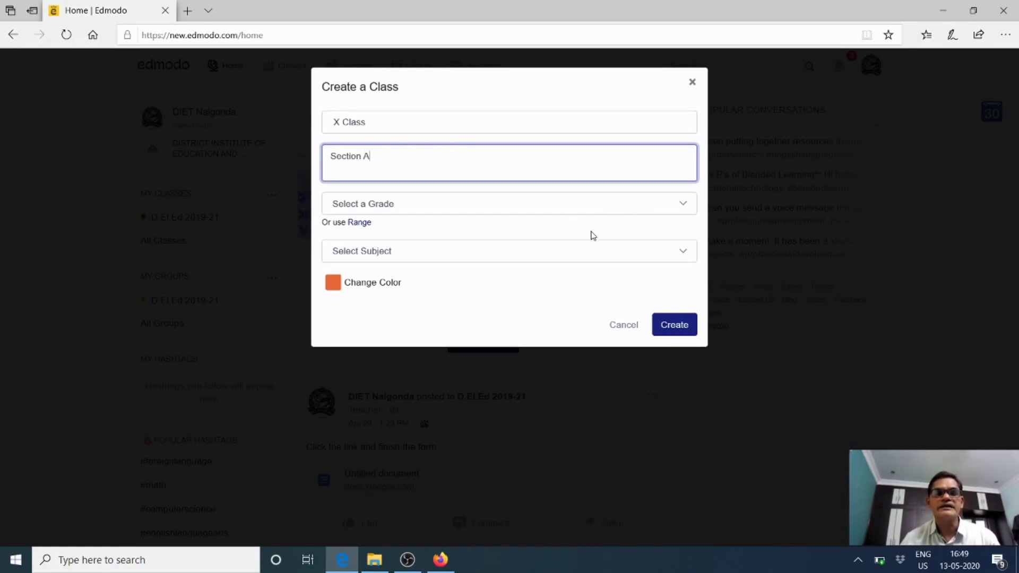
Set 10th Grade, Language Arts, English and a light-blue colour, then create the class
left_click(684, 204)
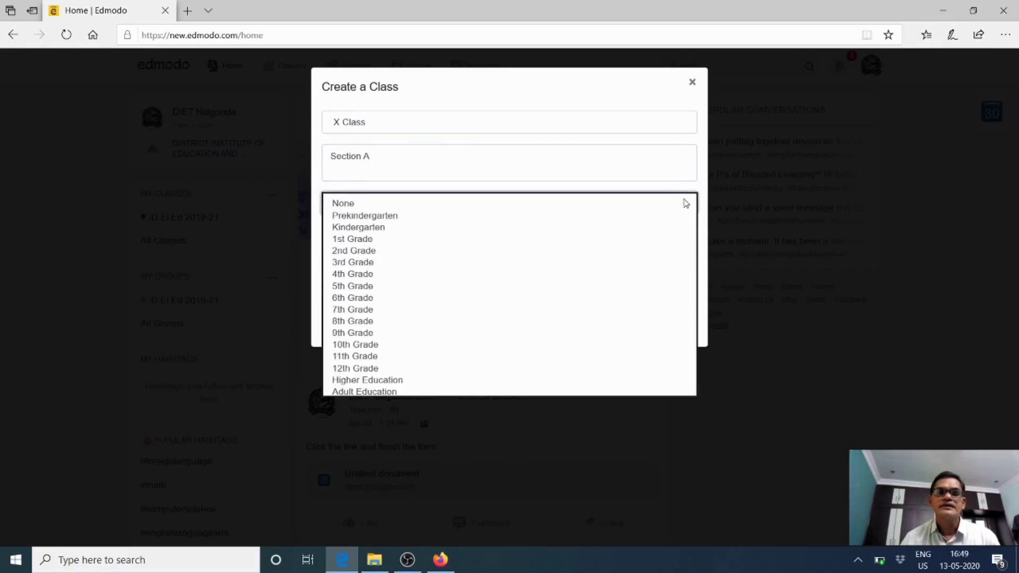
left_click(377, 346)
left_click(382, 255)
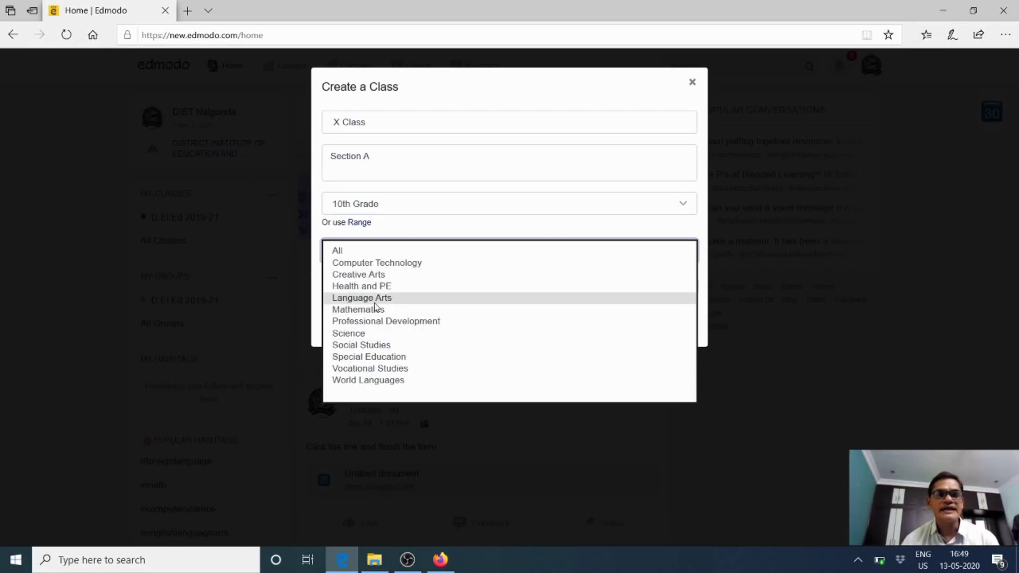
left_click(371, 297)
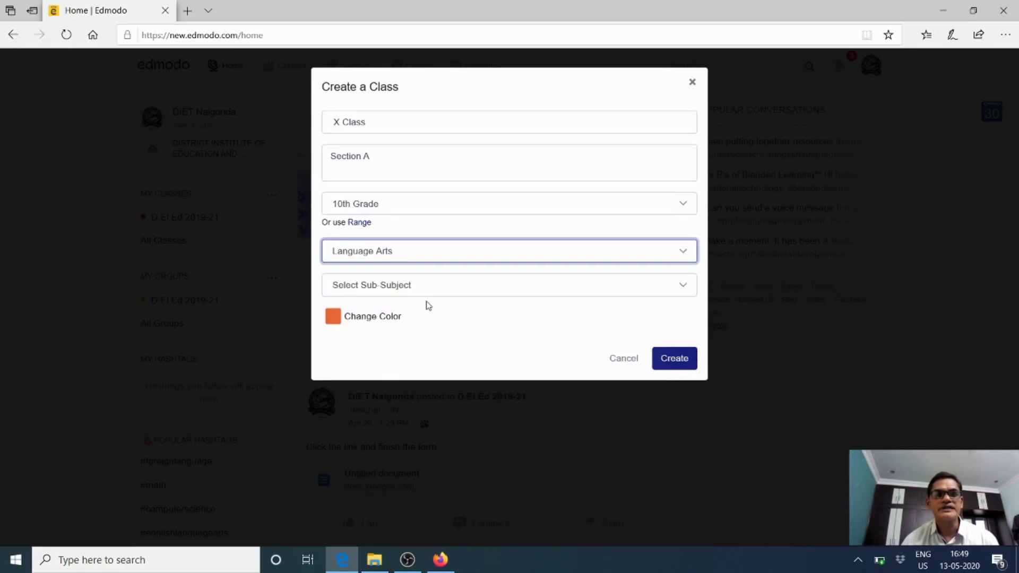
left_click(473, 289)
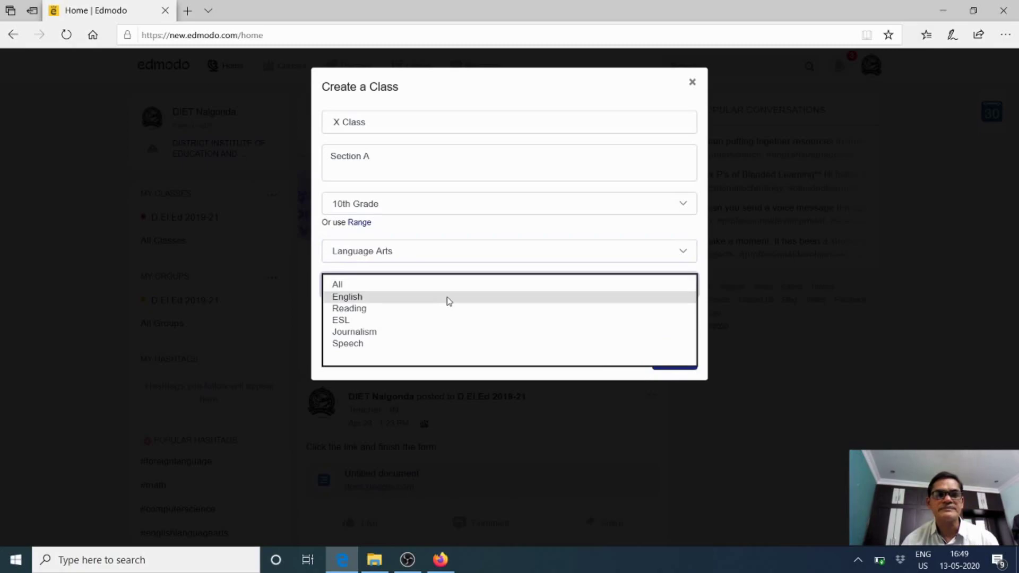
left_click(375, 298)
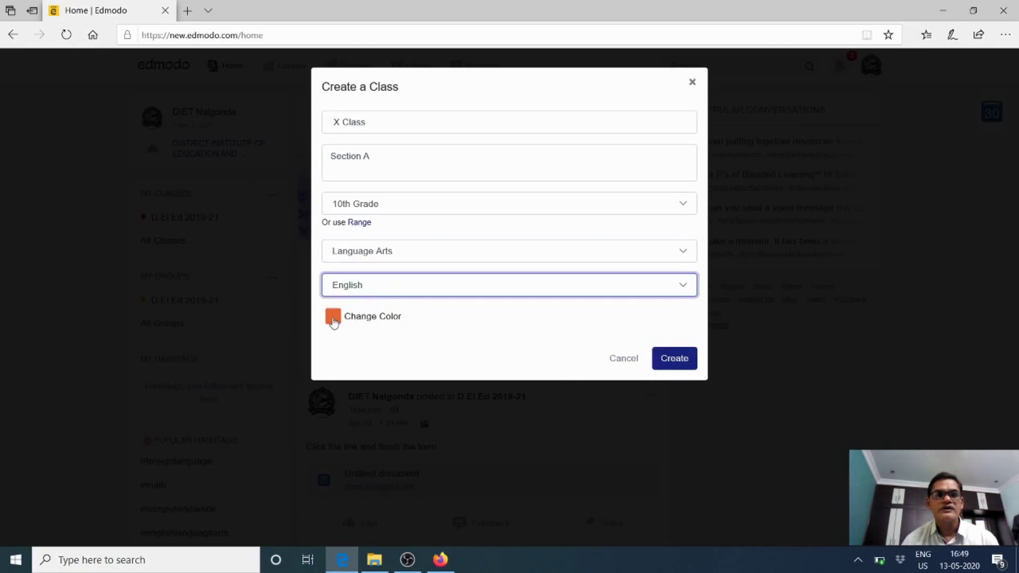
left_click(334, 318)
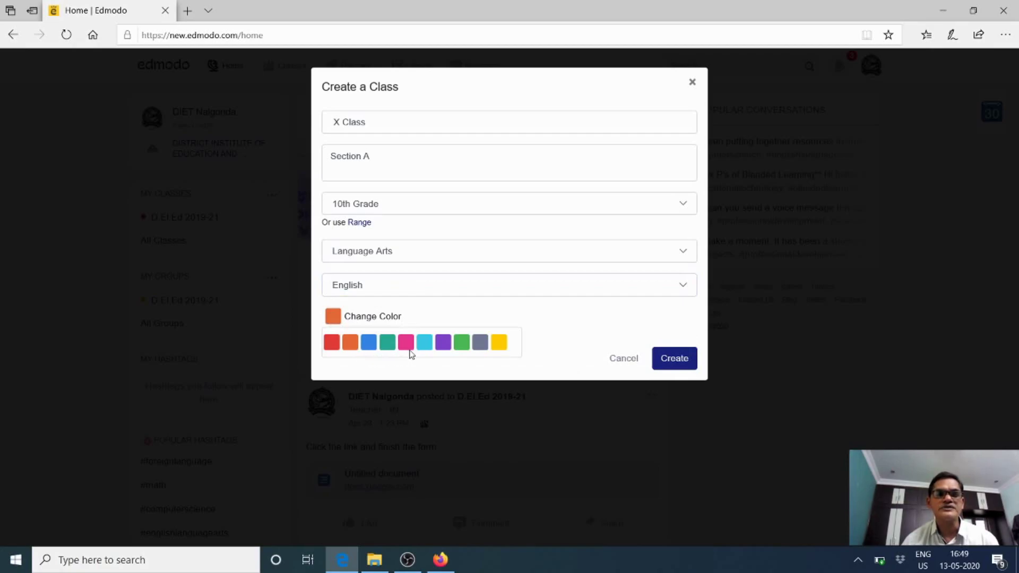
left_click(422, 348)
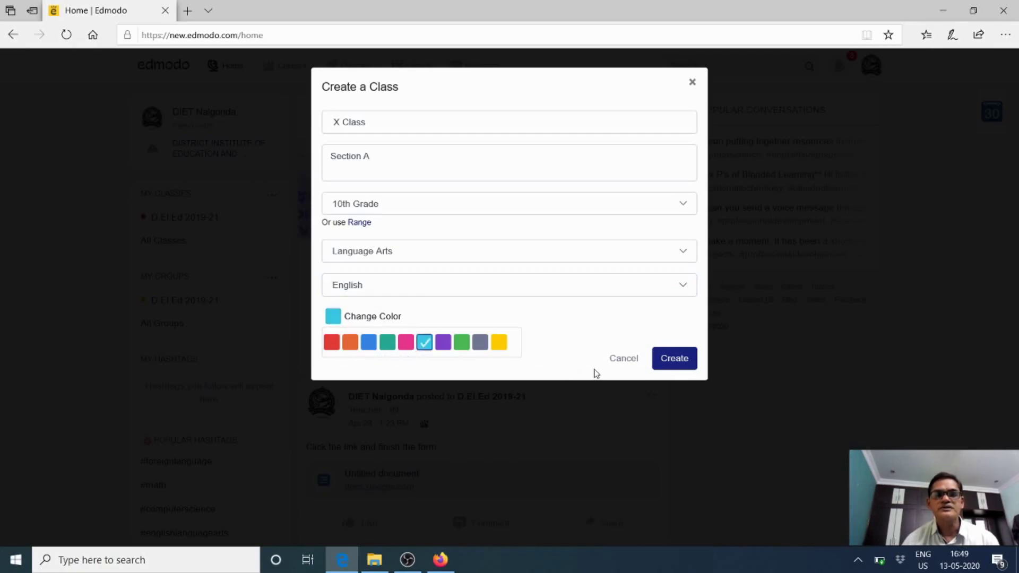
left_click(675, 361)
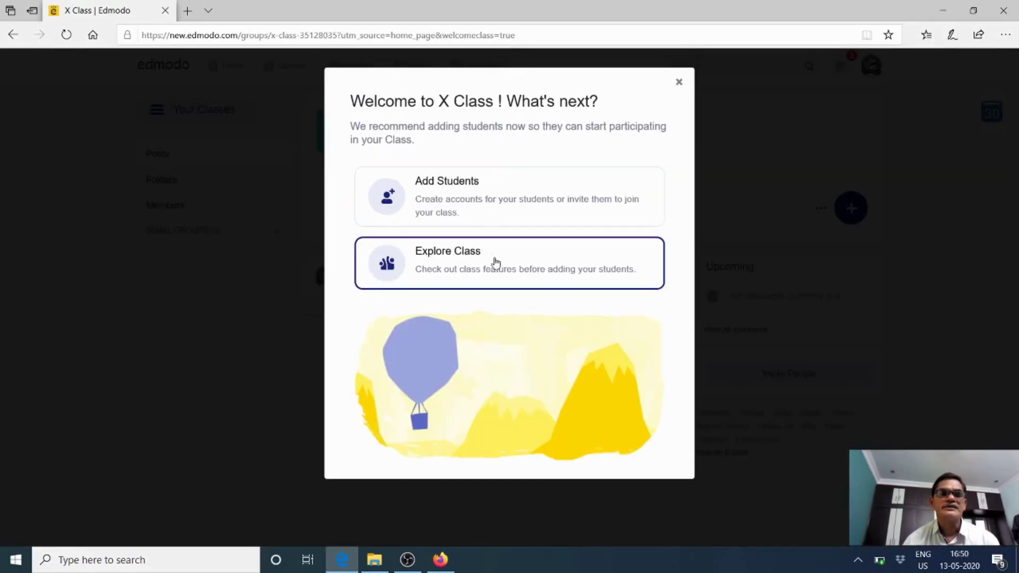
Open Add Students and enter three students' first names plus a saved e-mail
left_click(444, 202)
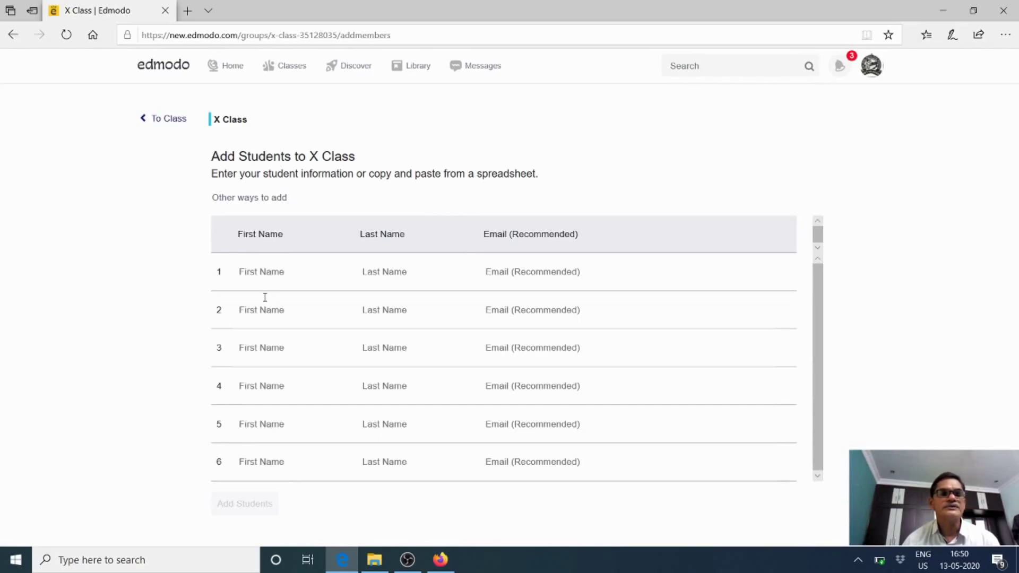
left_click(261, 275)
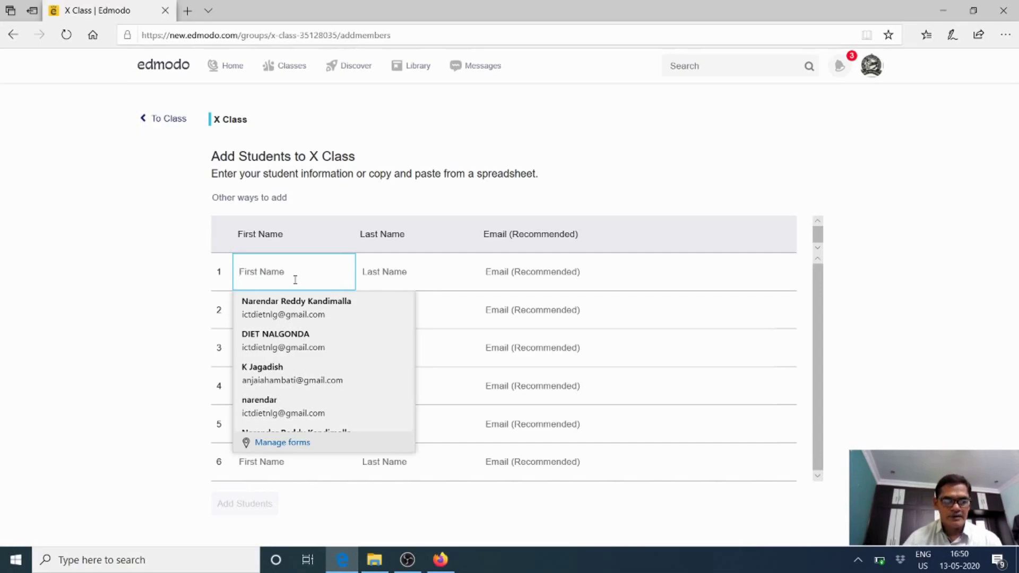
type("Sand")
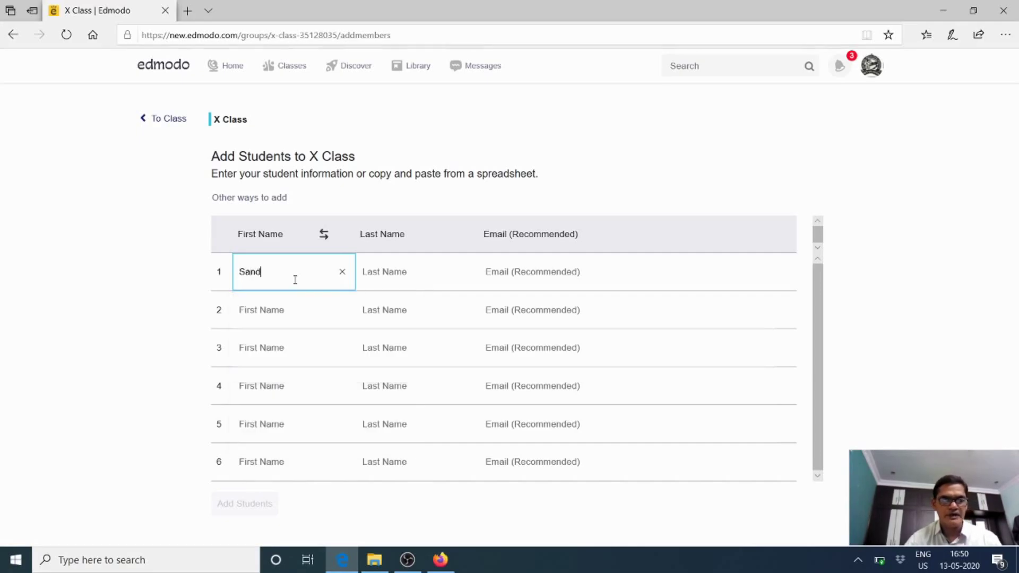
key("BackSpace")
key("BackSpace")
key("BackSpace")
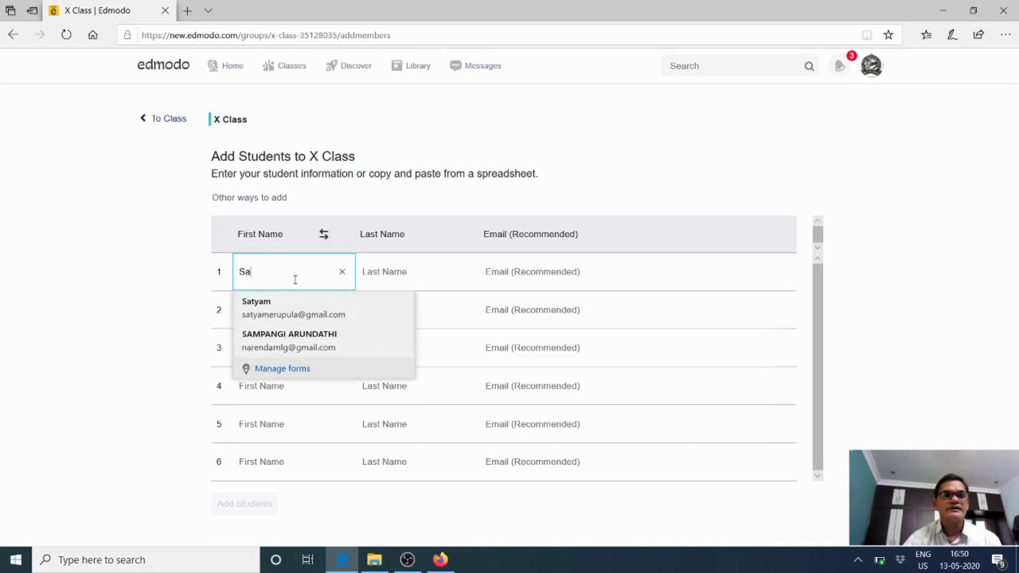
type("Sandeep")
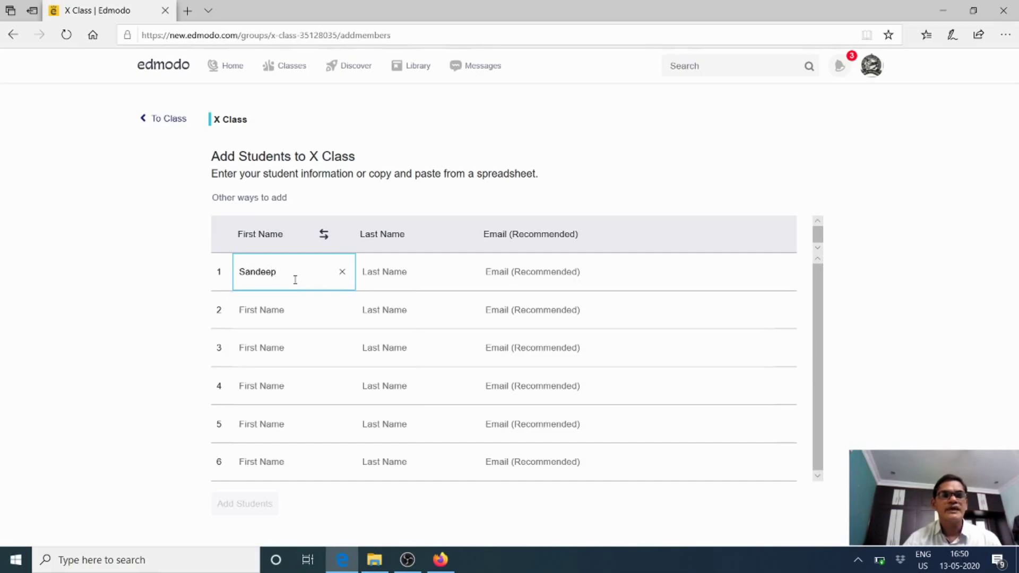
left_click(291, 310)
type("Raju")
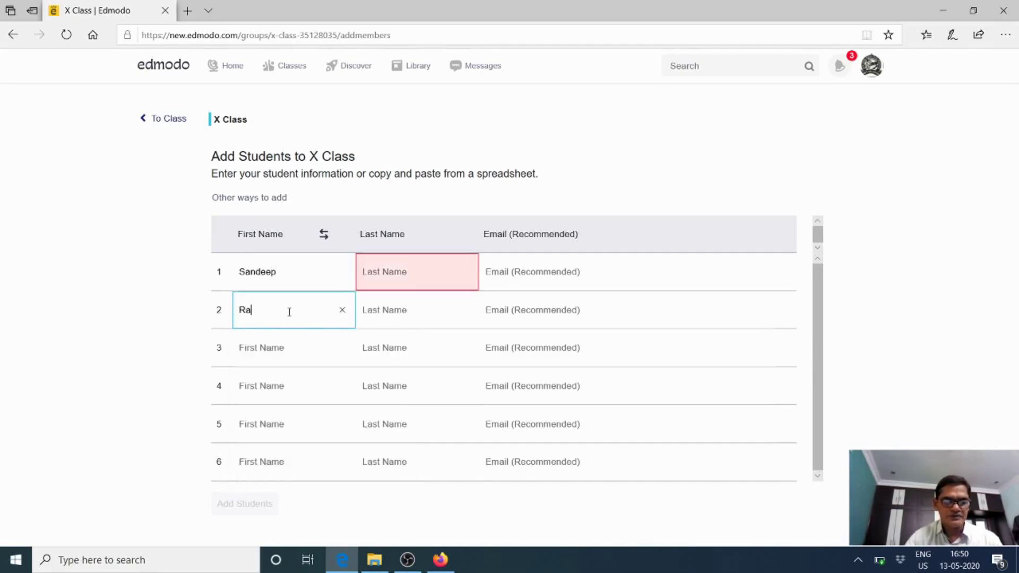
left_click(288, 353)
type("Da")
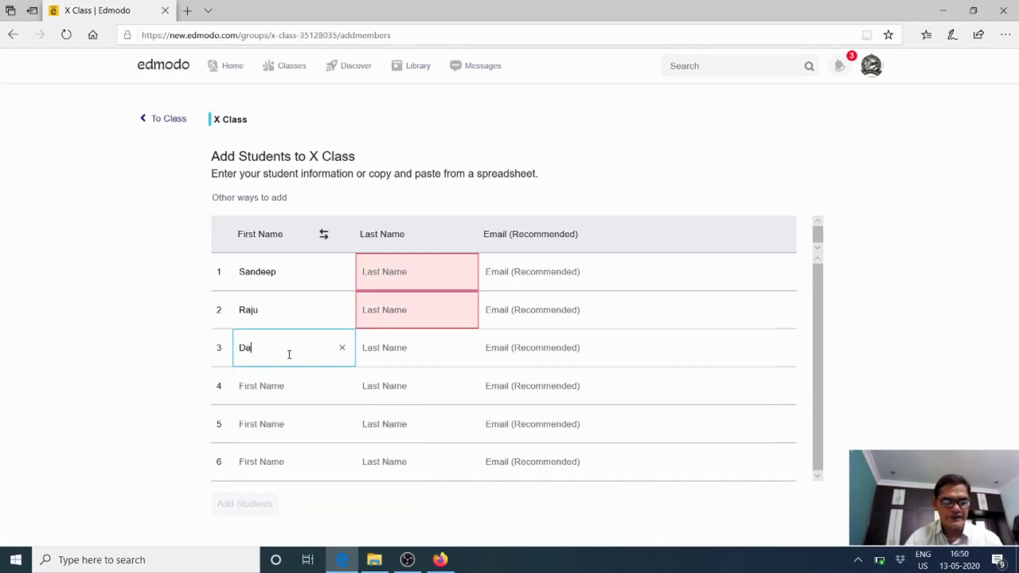
type("vid")
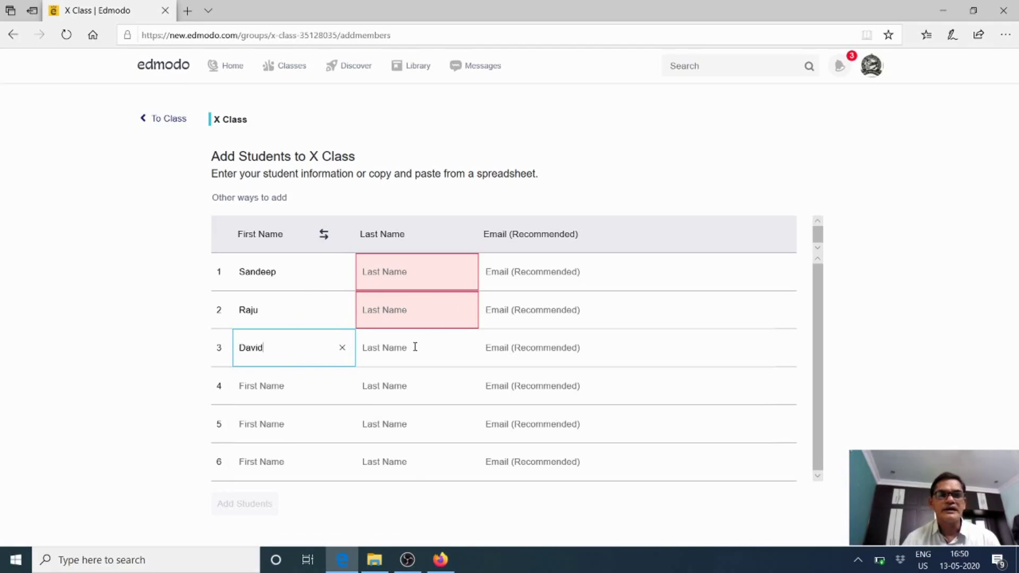
left_click(534, 278)
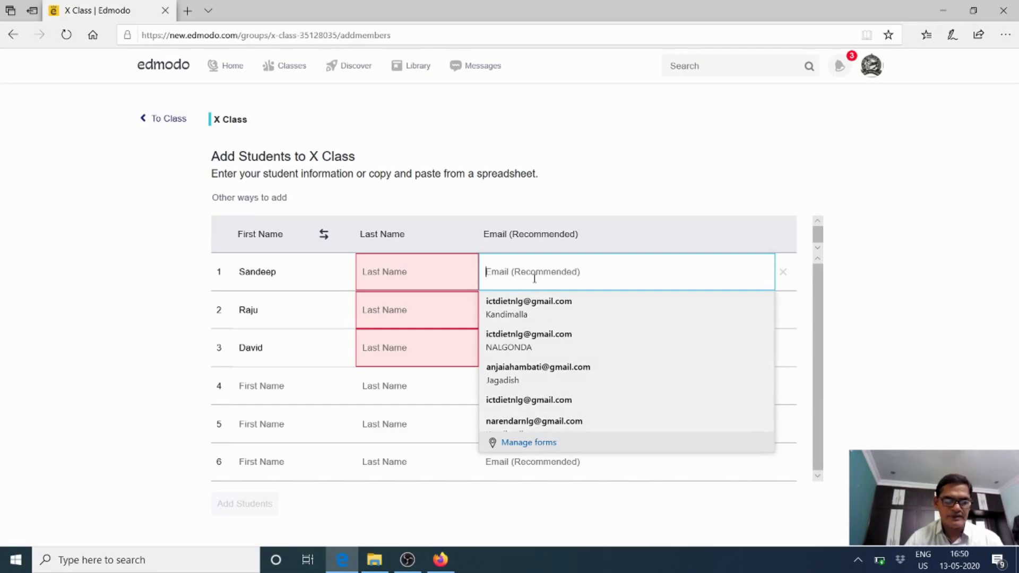
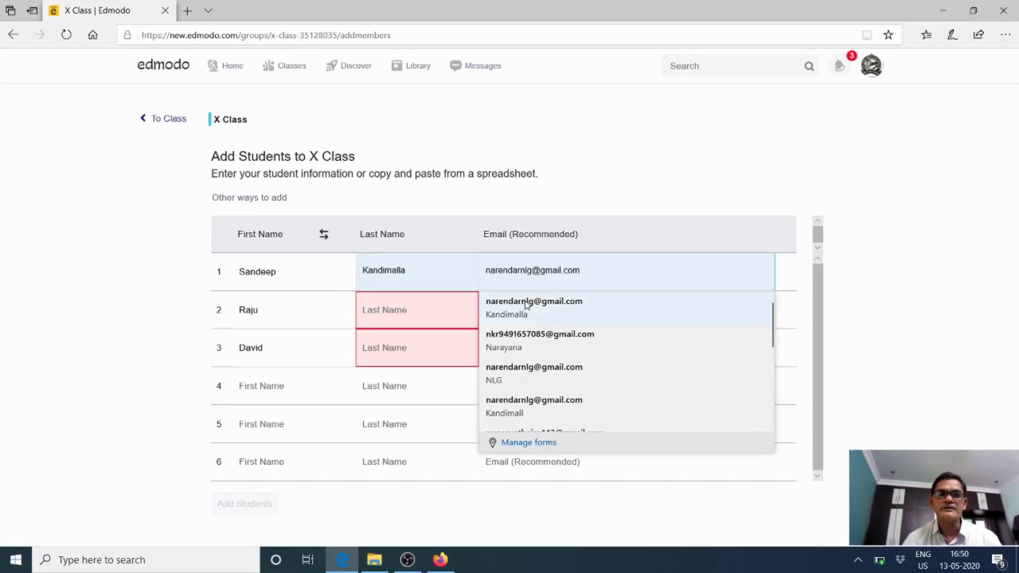
left_click(528, 305)
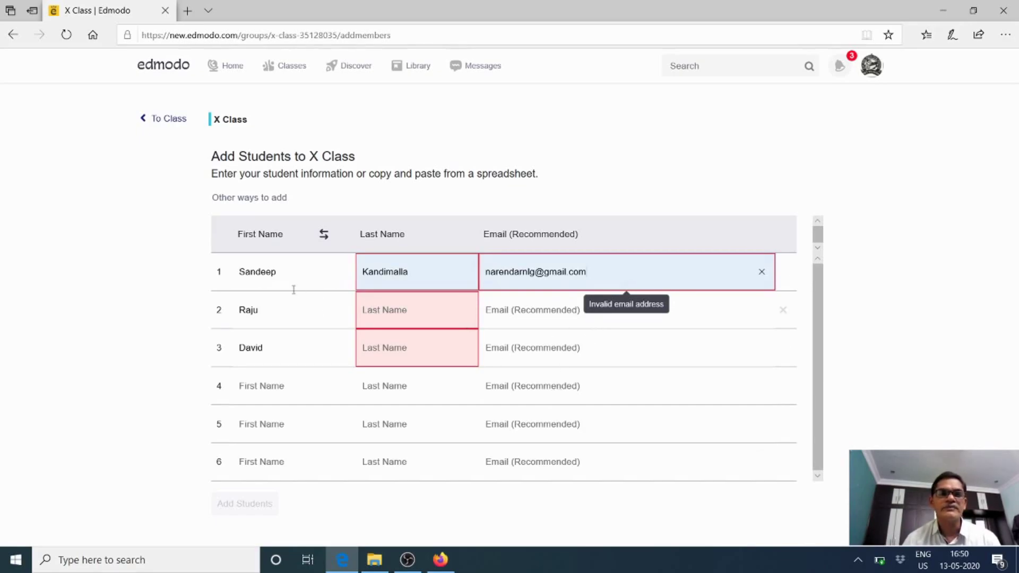
Correct the first student's first name from a suggestion and submit the rows
left_click(280, 273)
key("BackSpace")
key("BackSpace")
key("BackSpace")
key("BackSpace")
key("BackSpace")
key("BackSpace")
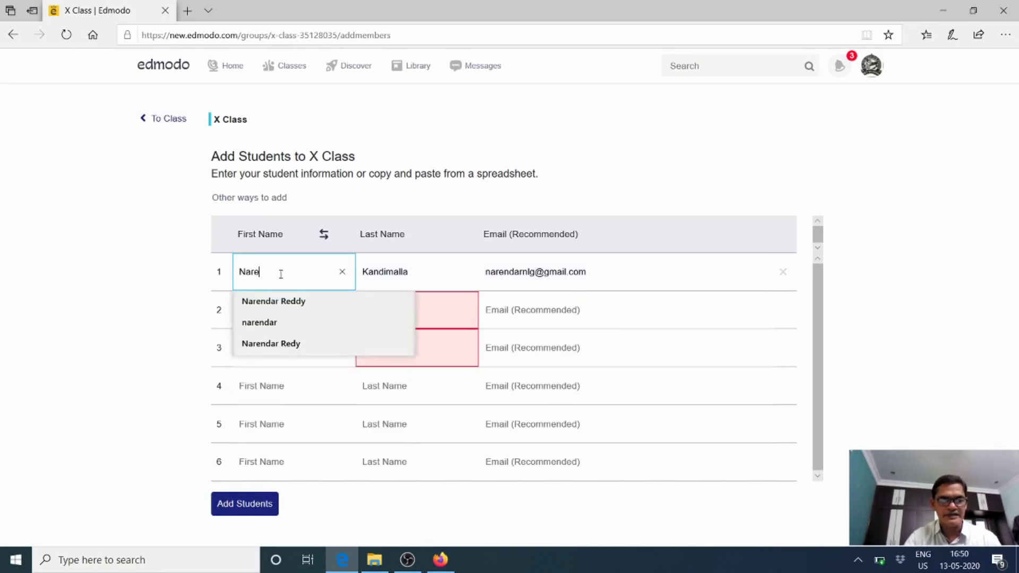
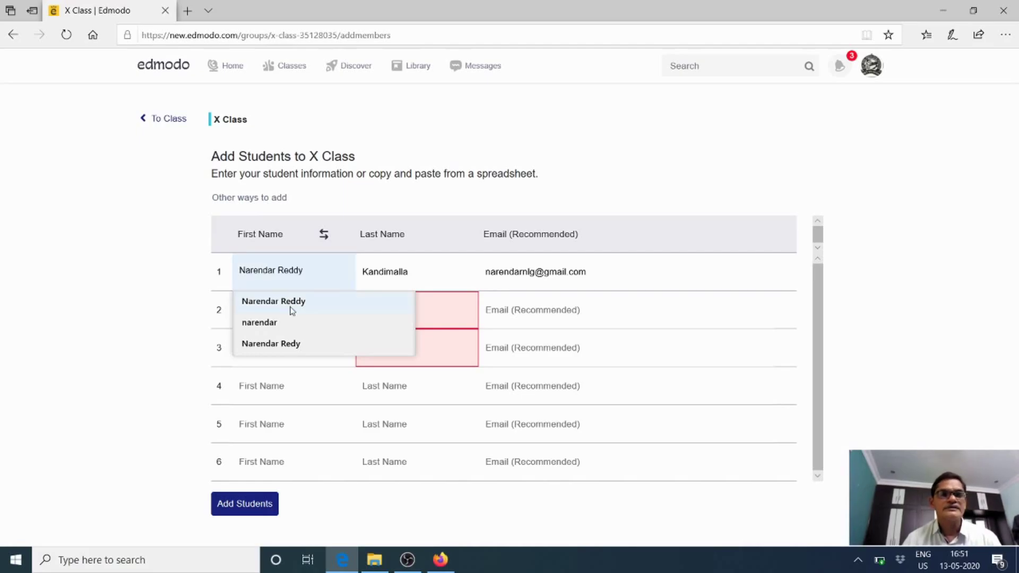
left_click(292, 308)
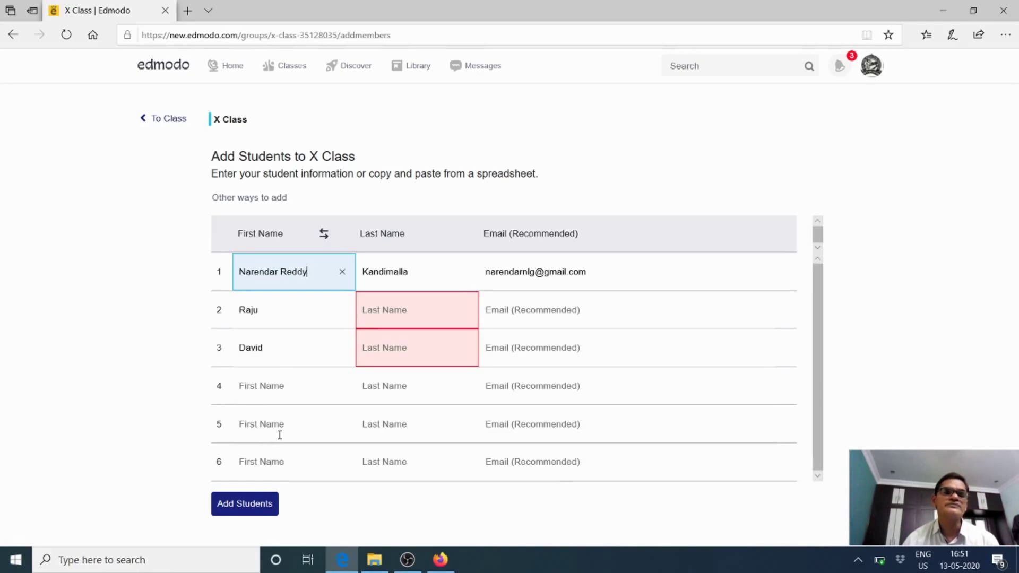
left_click(260, 510)
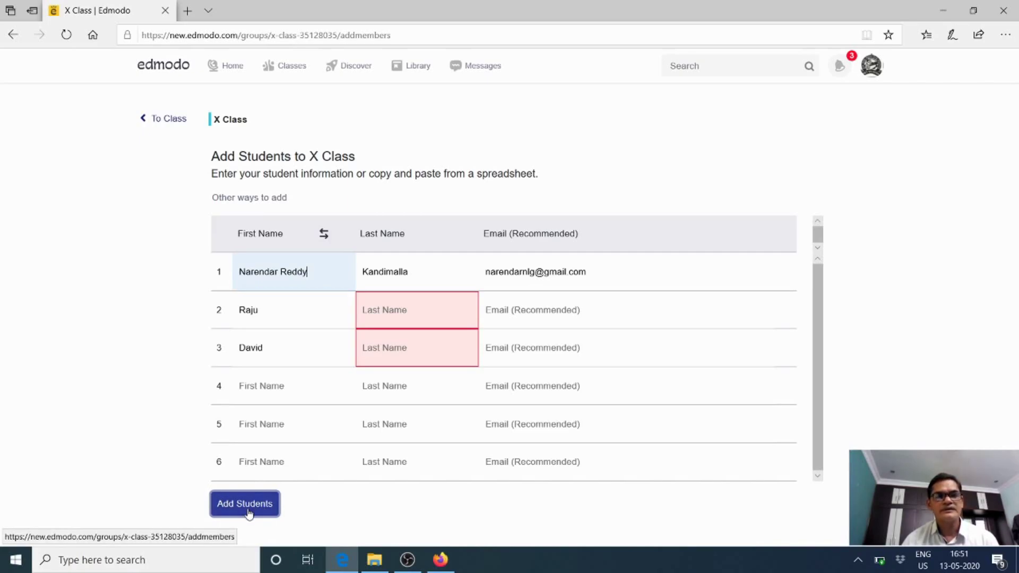
left_click(260, 511)
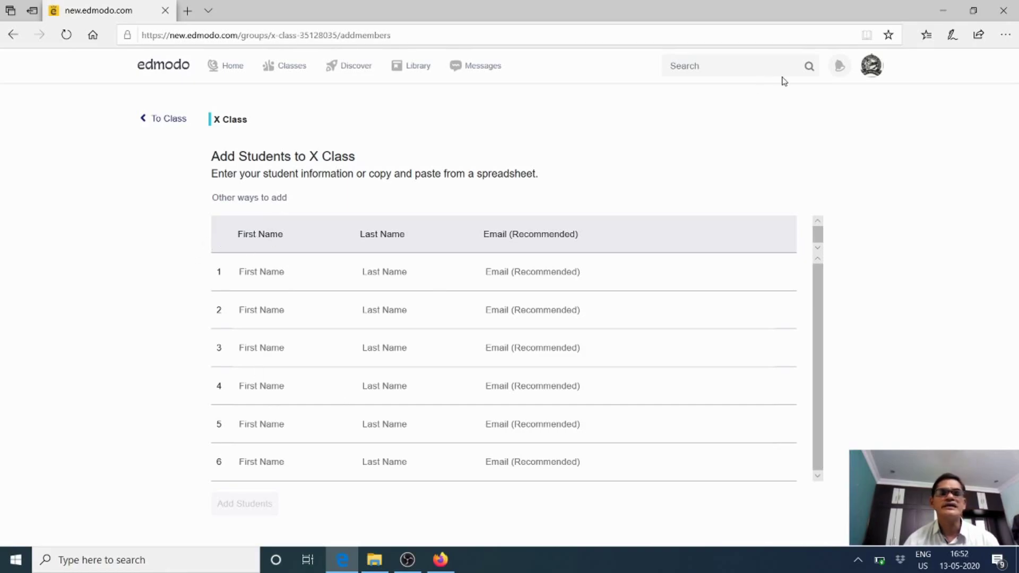
Minimize Edge and Videos, then open the em spreadsheet from the desktop DIET folder
left_click(948, 16)
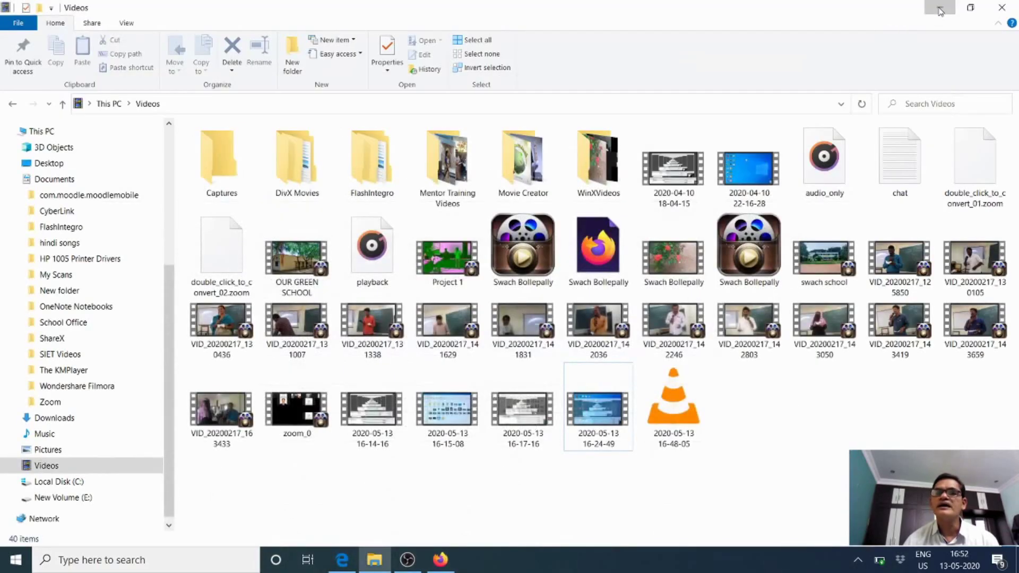
left_click(940, 9)
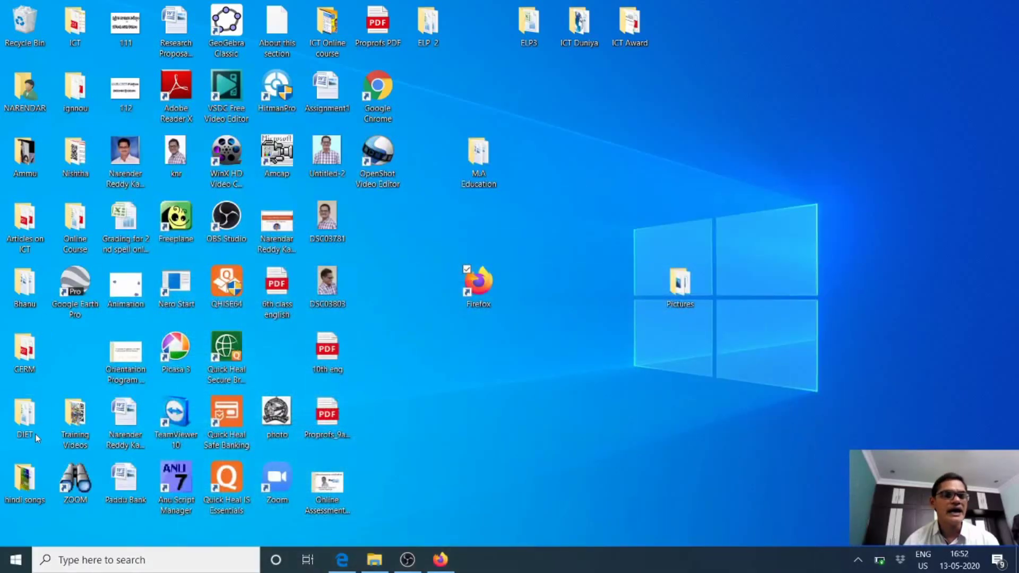
double_click(23, 420)
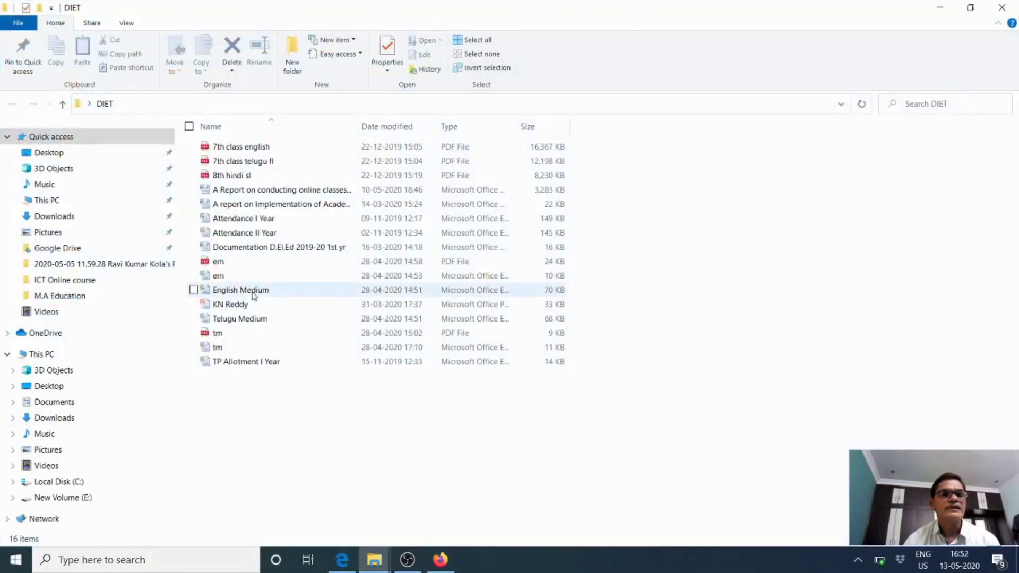
left_click(235, 280)
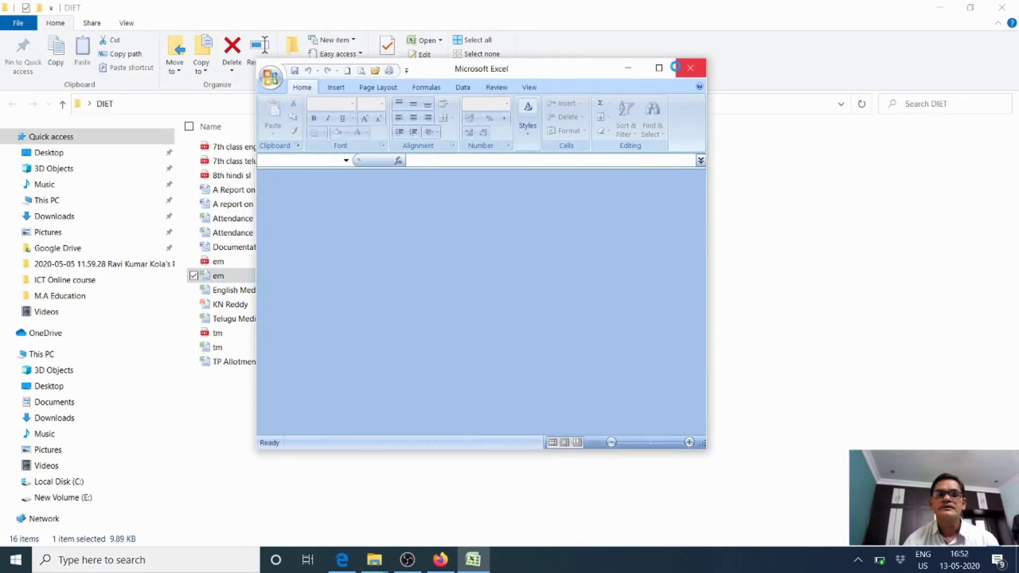
Copy the student names in A2:A14 and return to Edmodo's row 1 First Name field
left_click(658, 67)
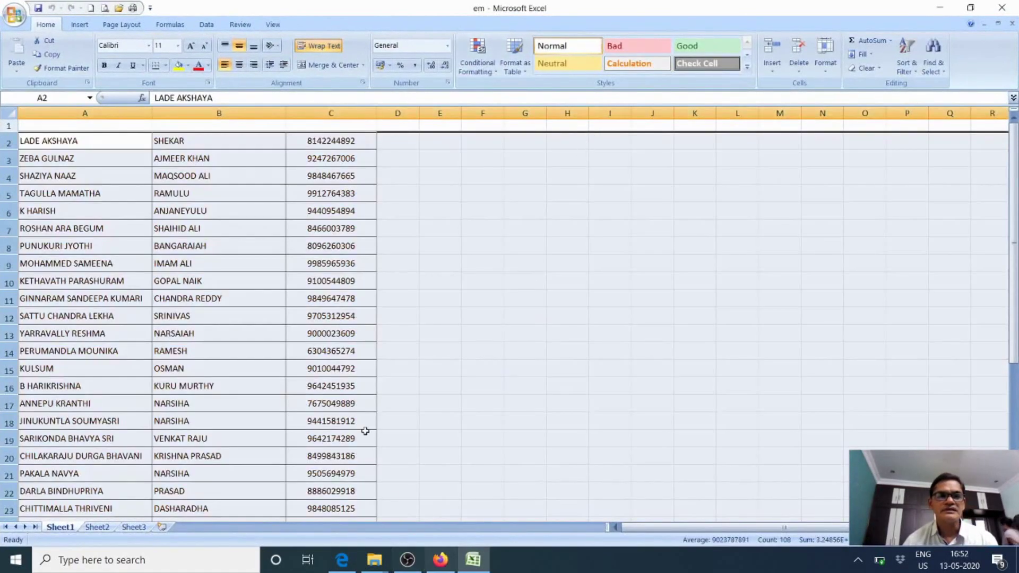
scroll(349, 335, "down", 8)
scroll(349, 335, "up", 3)
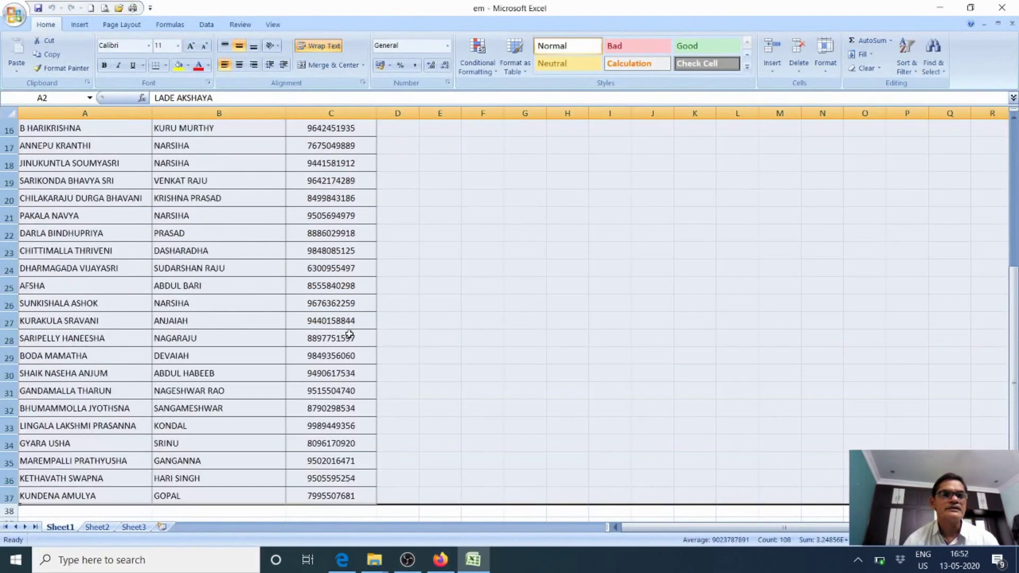
scroll(350, 335, "up", 5)
left_click_drag(80, 143, 78, 348)
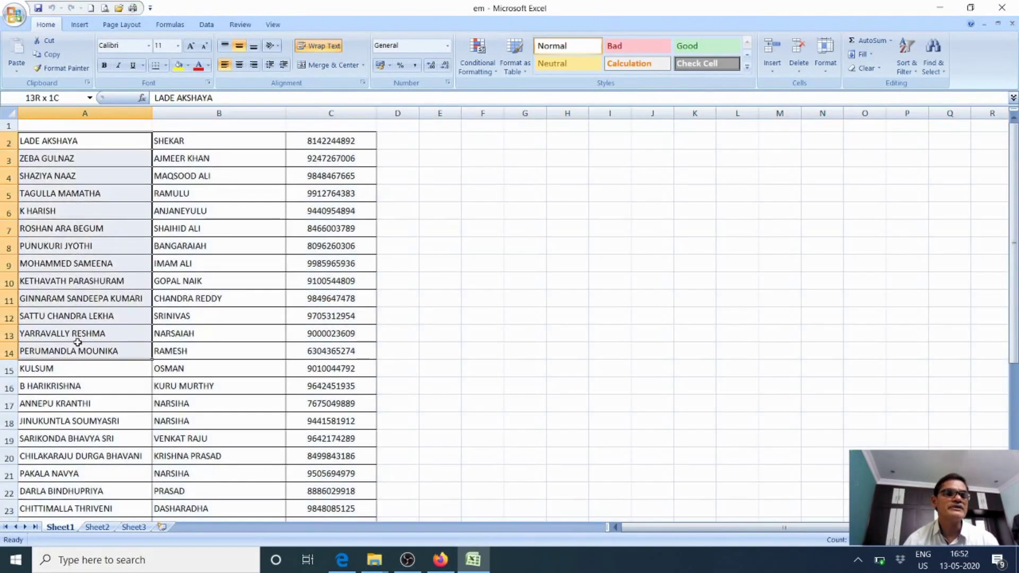
right_click(57, 270)
left_click(87, 293)
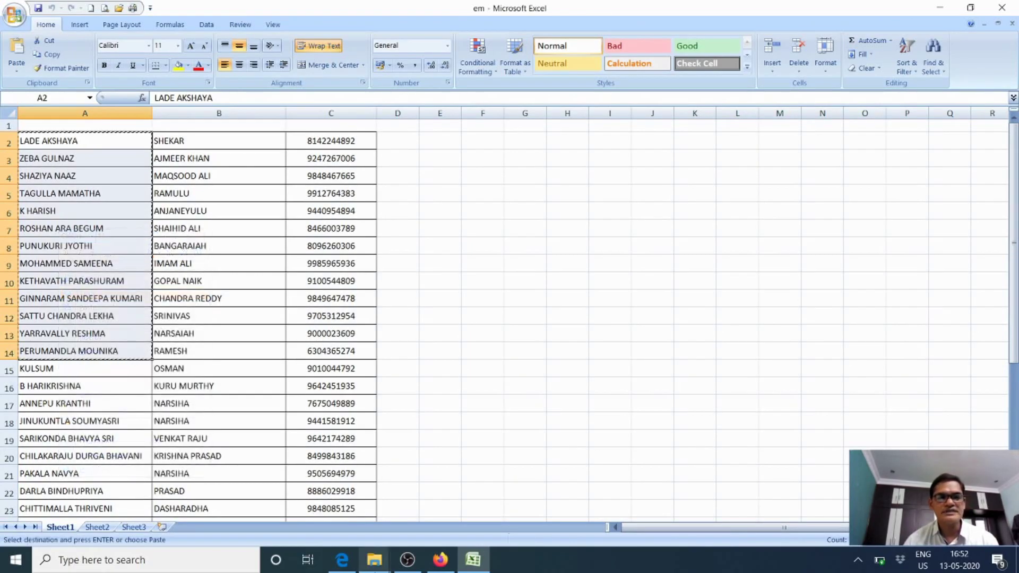
left_click(342, 560)
left_click(276, 278)
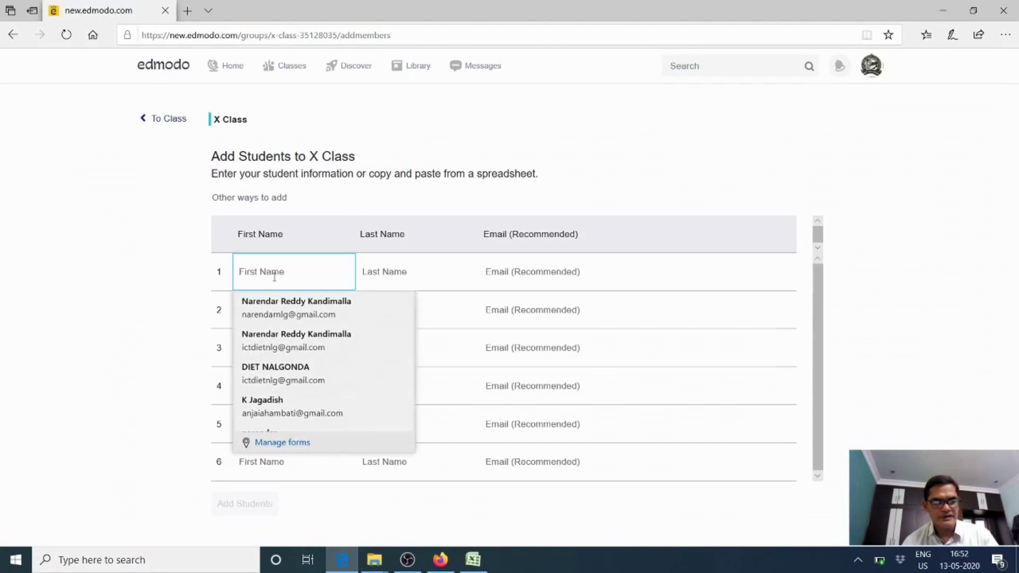
Paste the 13 names into the roster table, review them, and go back to X Class
key("ctrl+v")
left_click(884, 269)
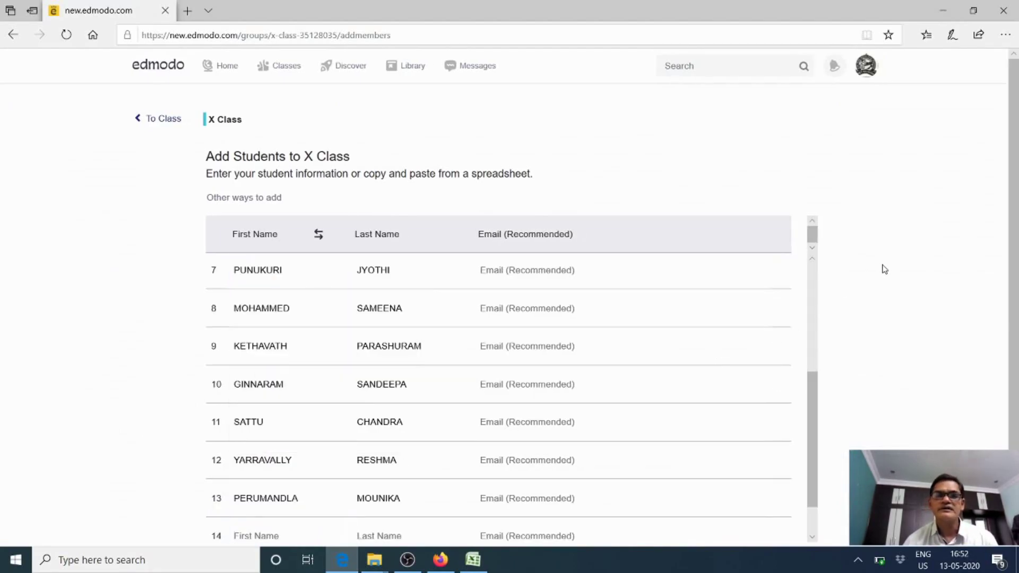
scroll(291, 425, "down", 2)
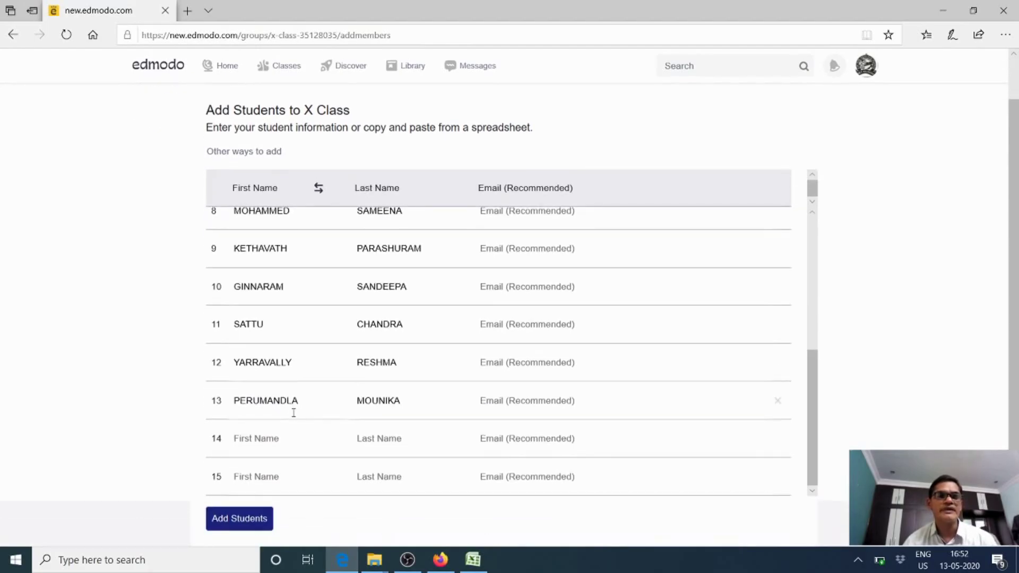
scroll(295, 408, "up", 5)
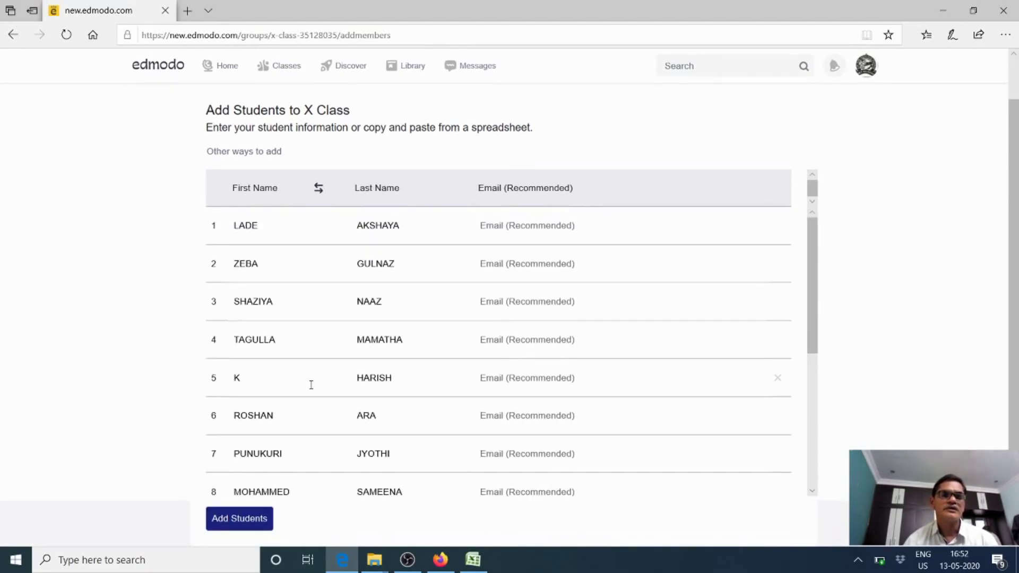
scroll(314, 375, "down", 5)
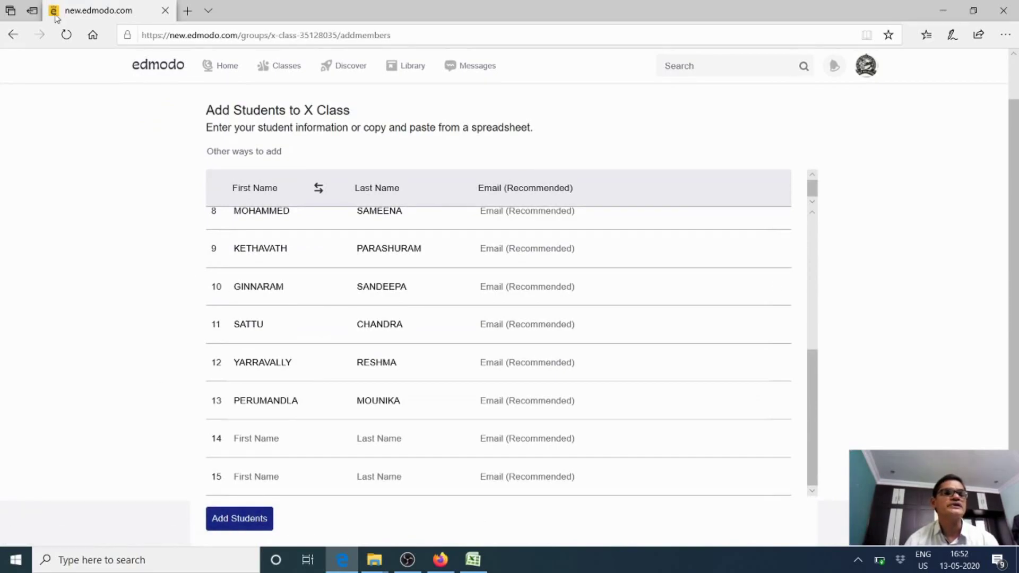
left_click(12, 35)
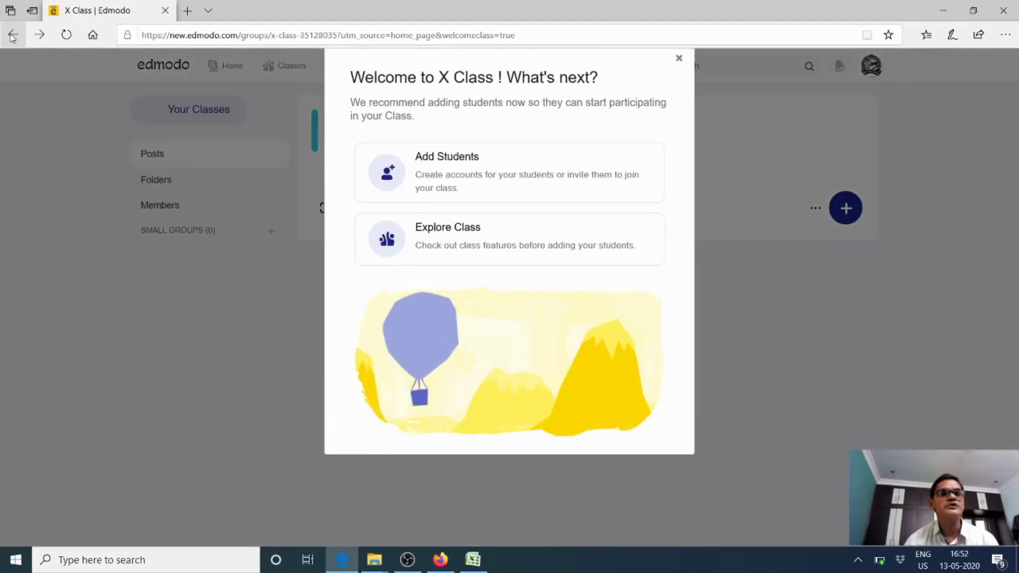
Choose Explore Class in the welcome dialog and open the blue + create menu
left_click(467, 255)
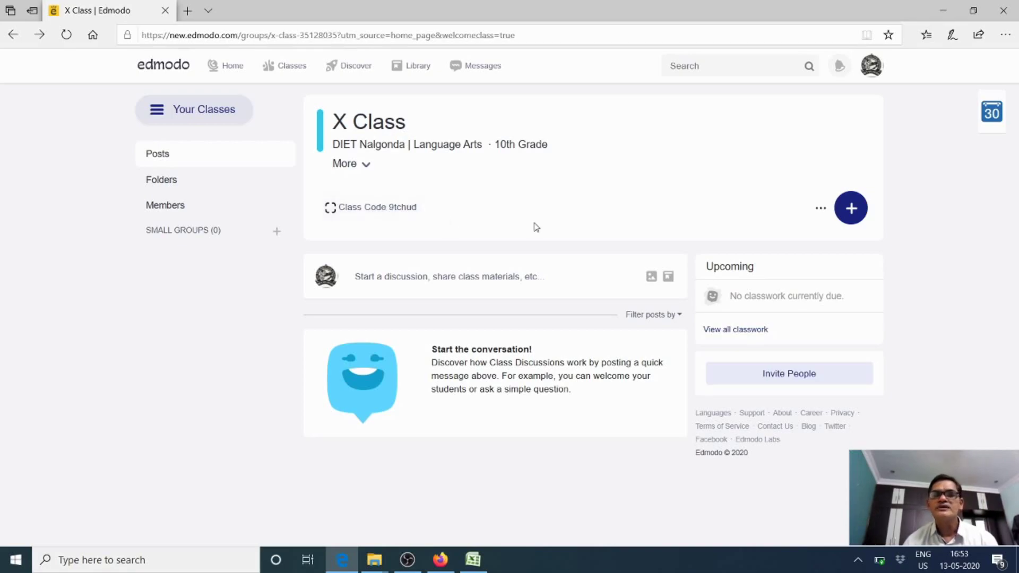
left_click(854, 211)
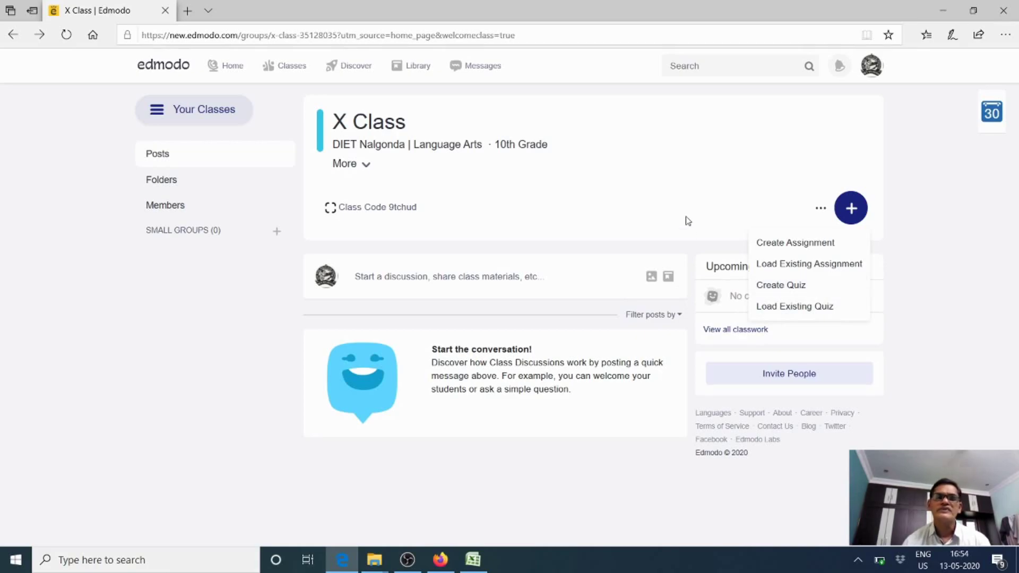
Start a new assignment and give it the full Unit one discourse-on-Interview title
left_click(799, 249)
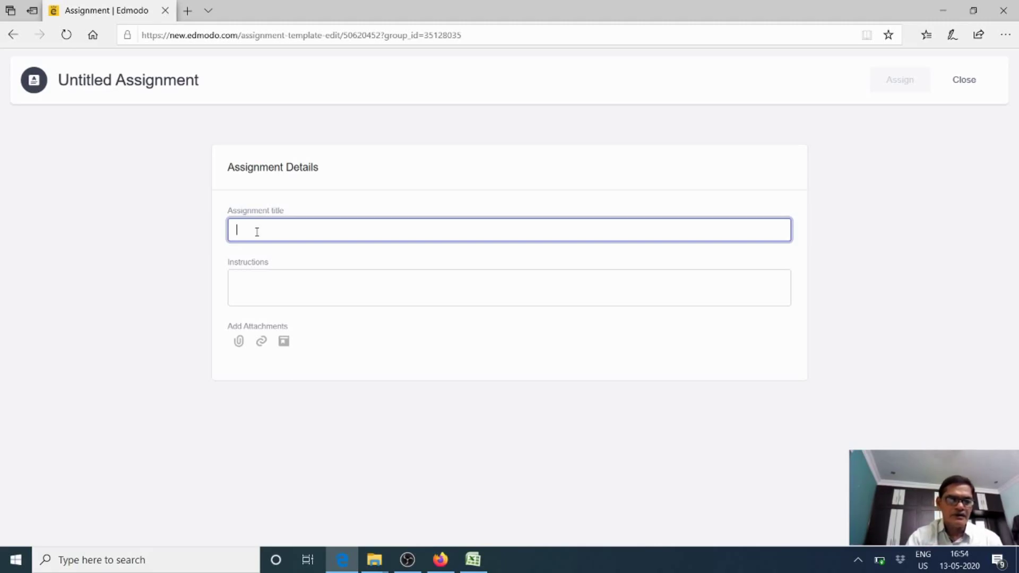
type("Read ")
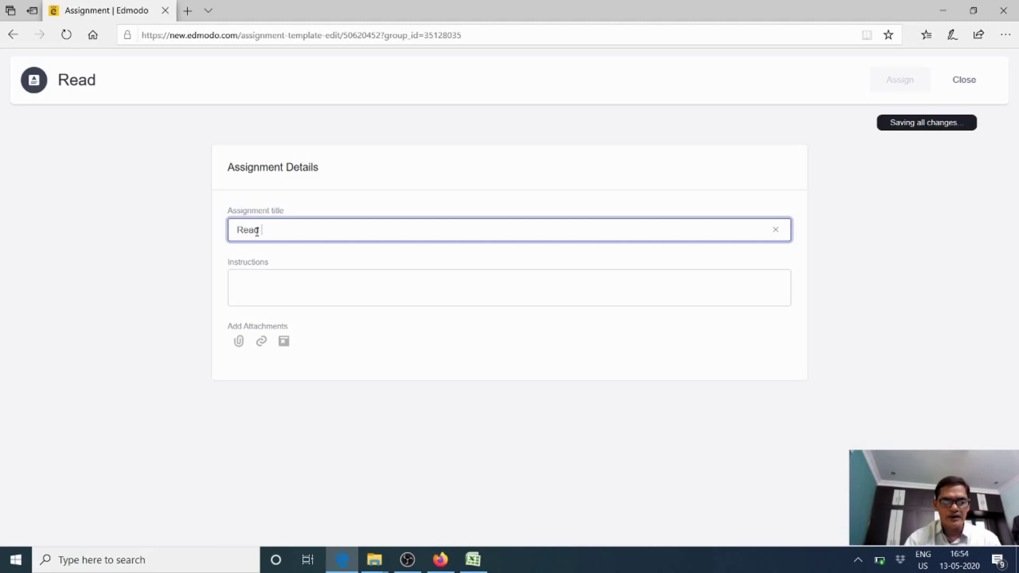
type("Unit ")
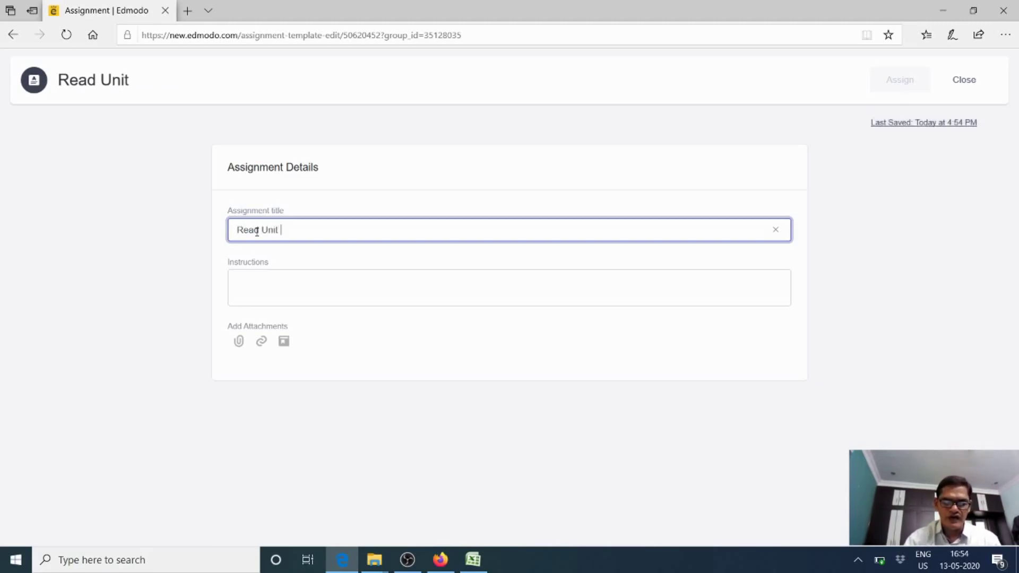
type("one o")
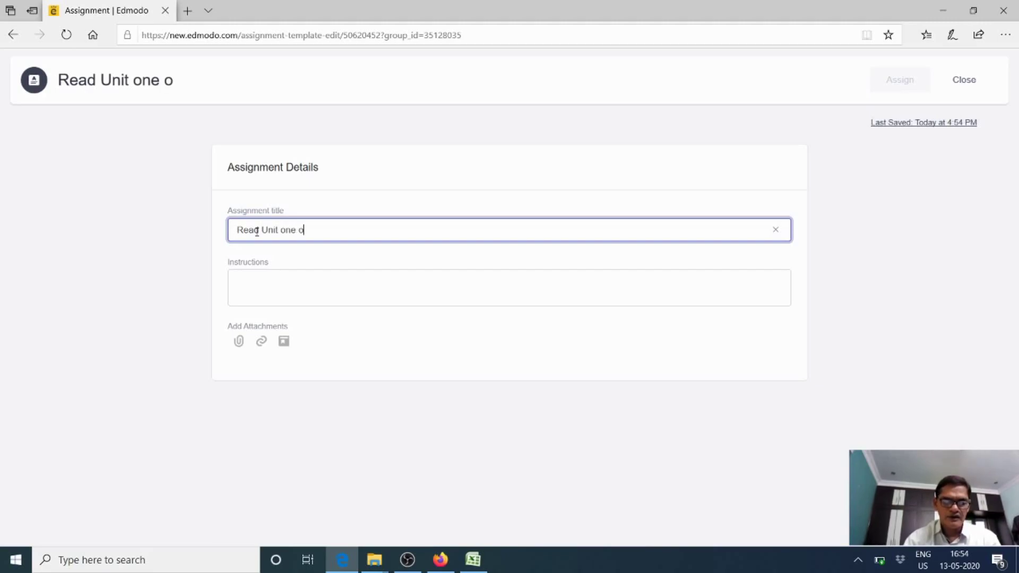
type("f")
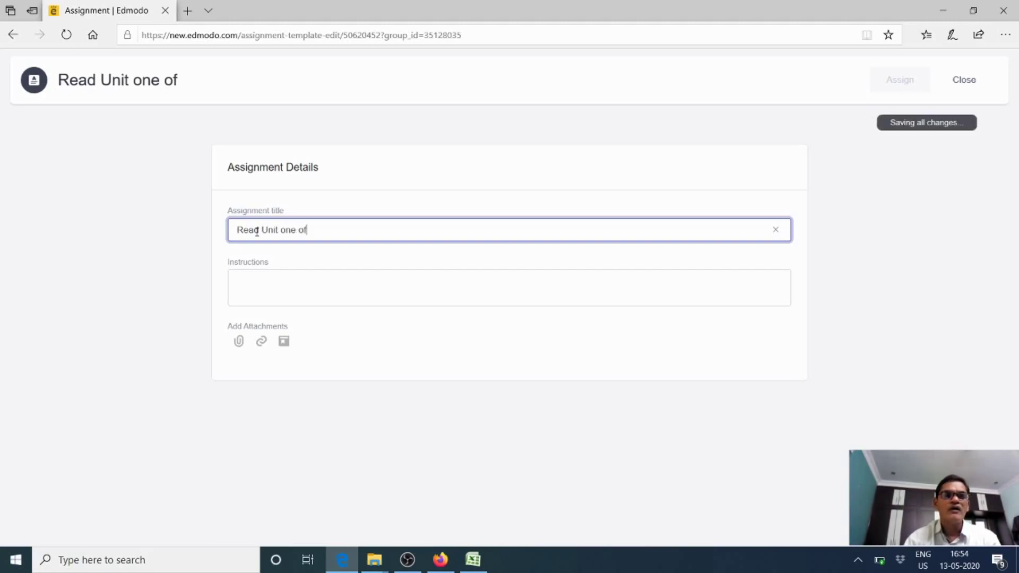
type(" Your")
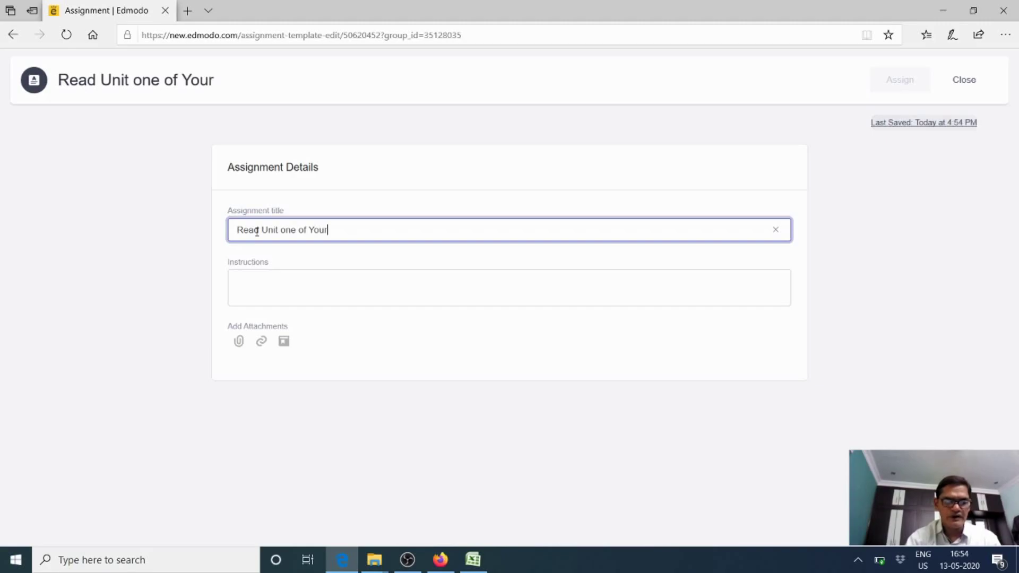
type(" Eng")
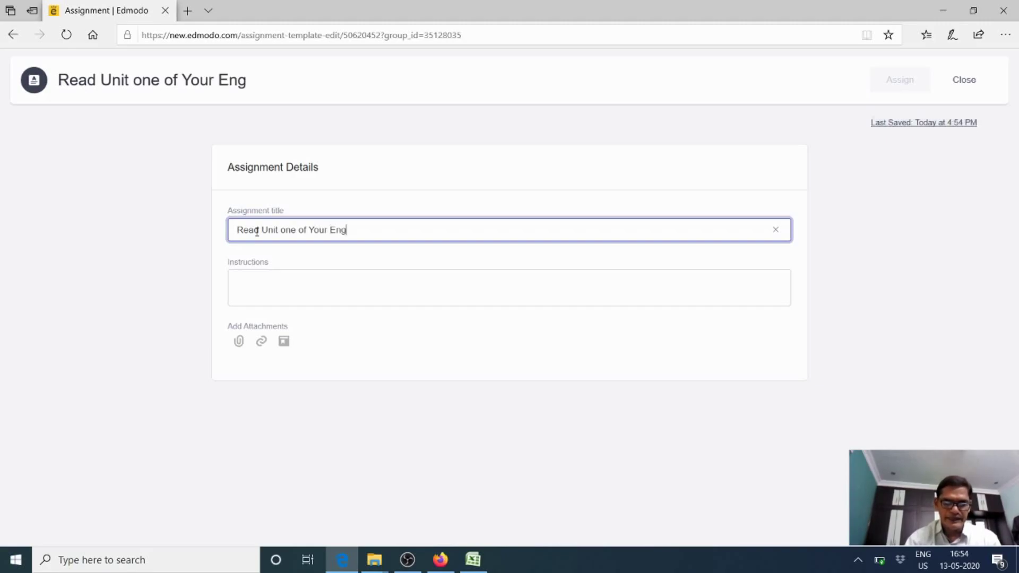
type("lish Te")
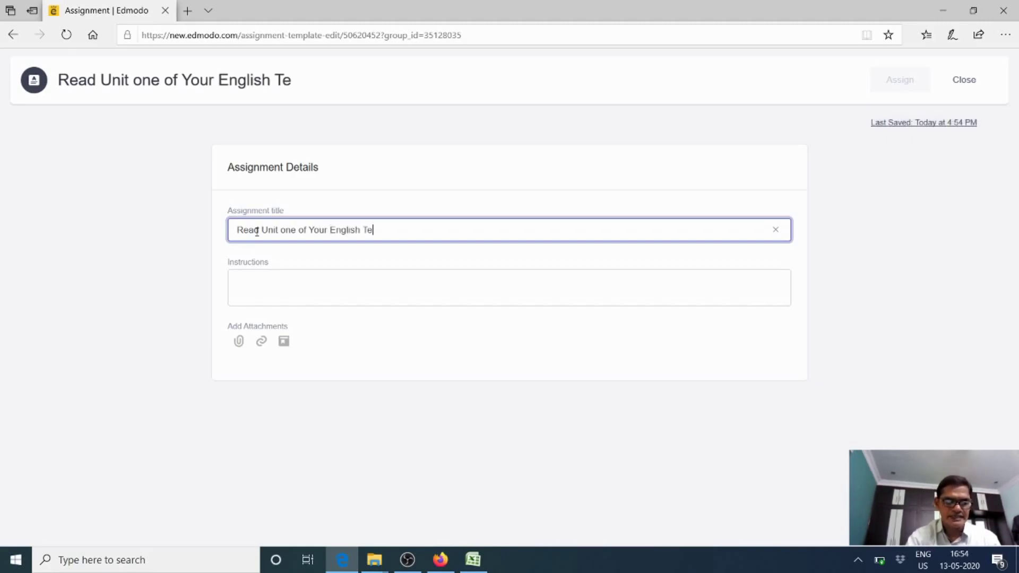
type("xt and")
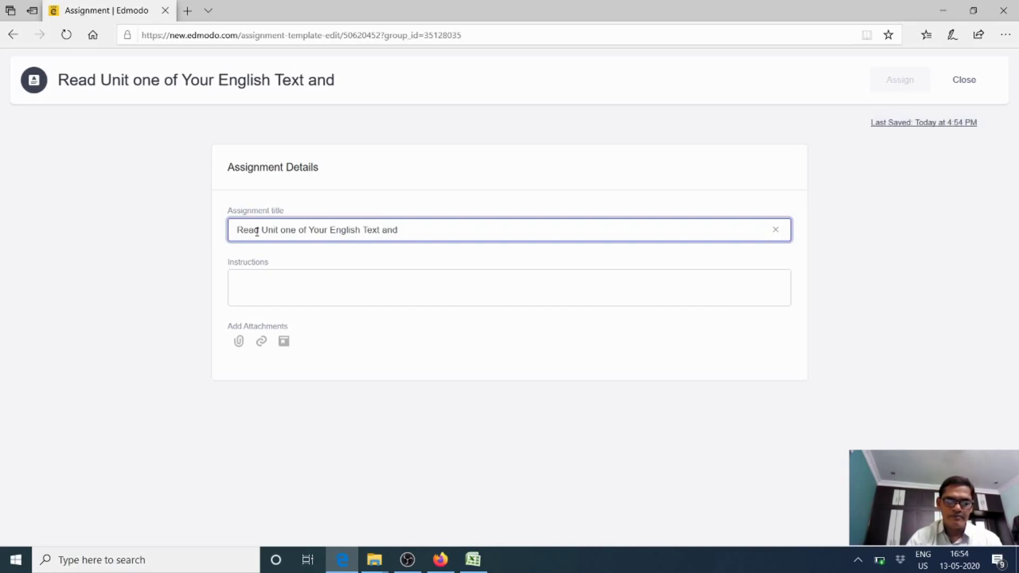
type("Make")
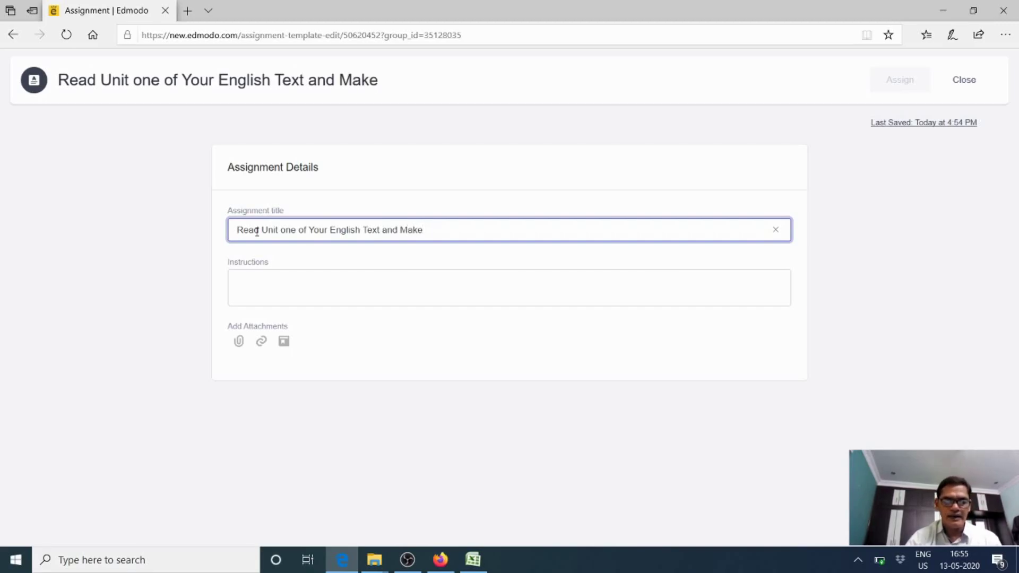
type(" an")
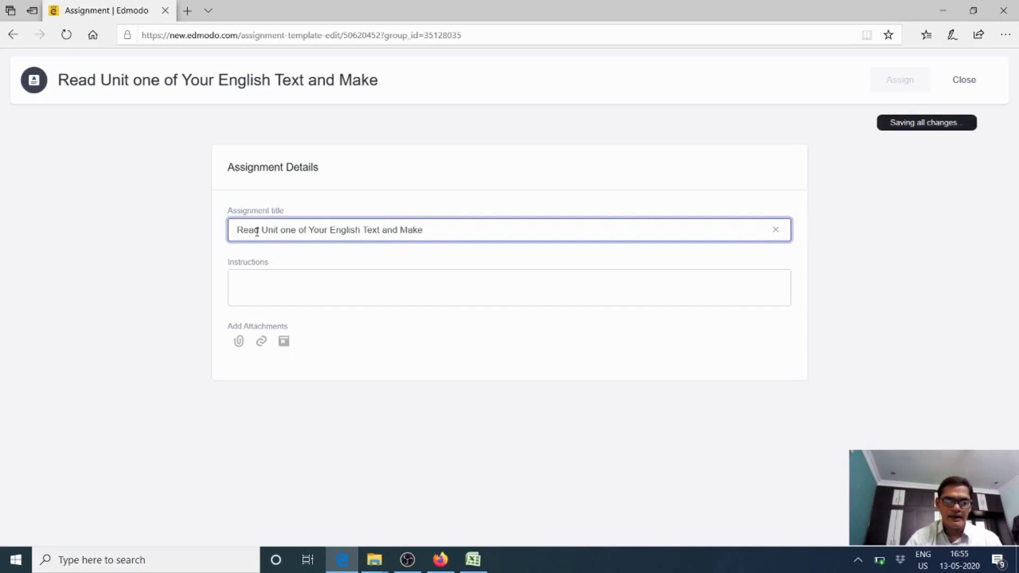
key("BackSpace")
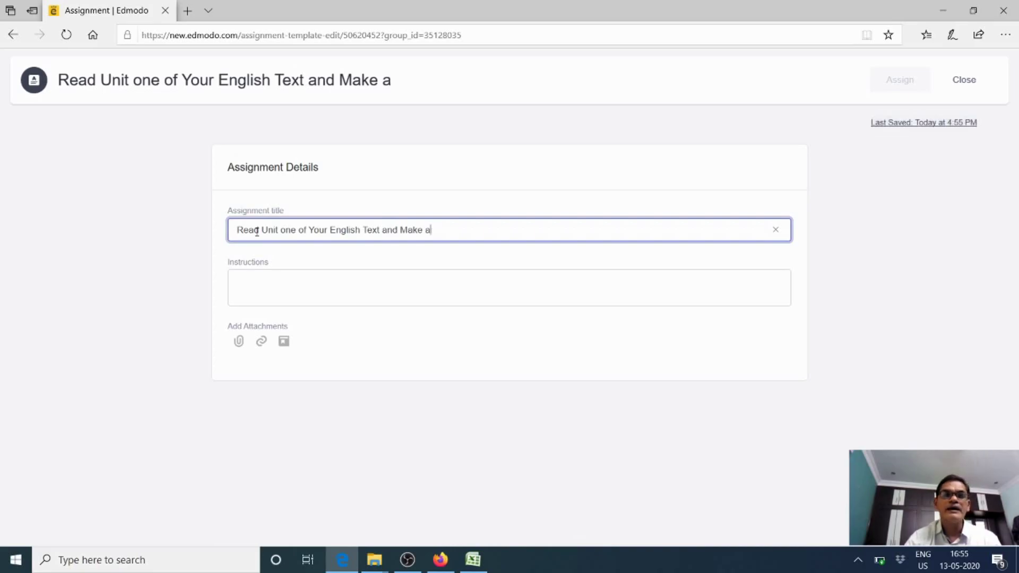
type("disc")
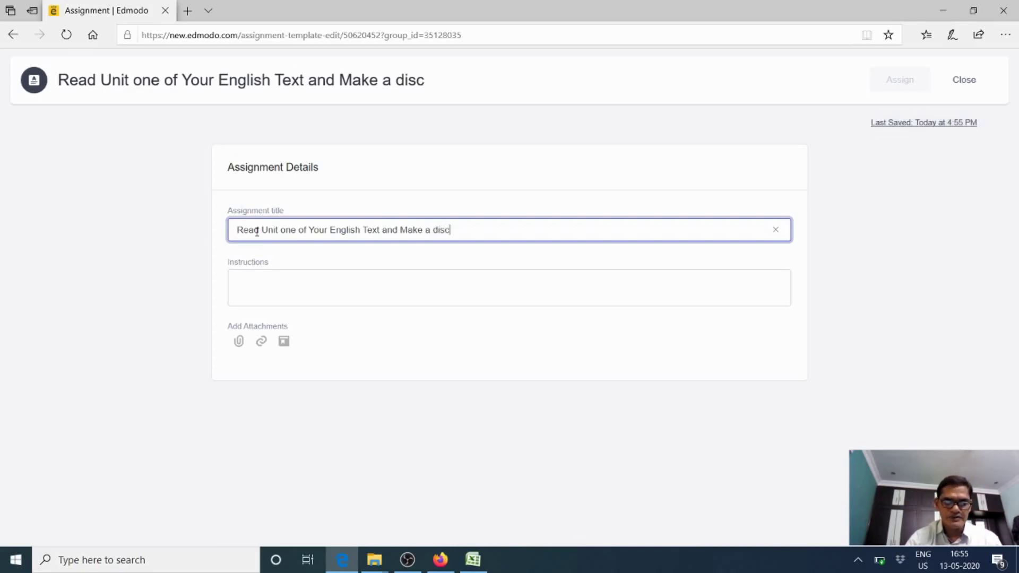
type("ourse")
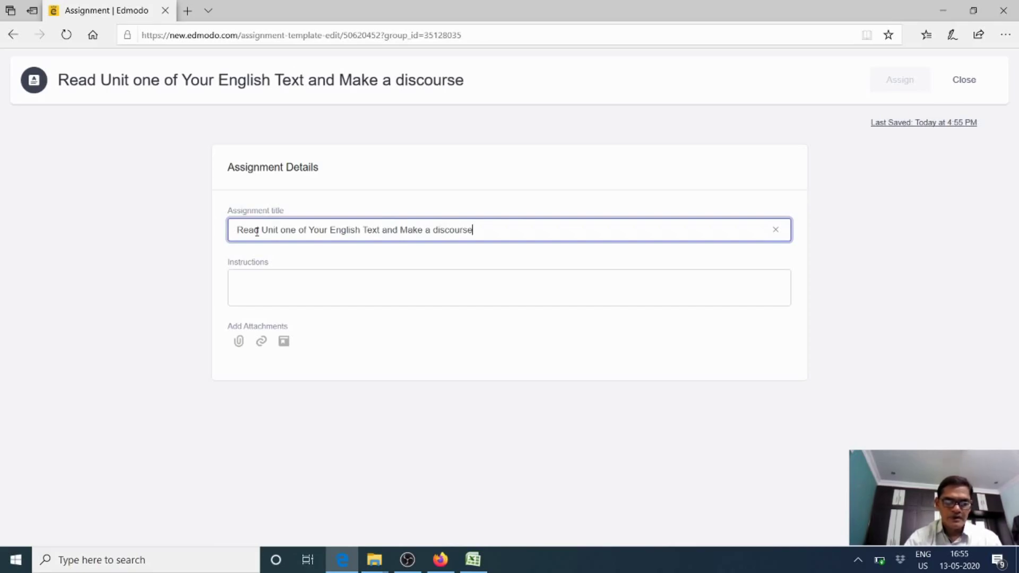
type(" on I")
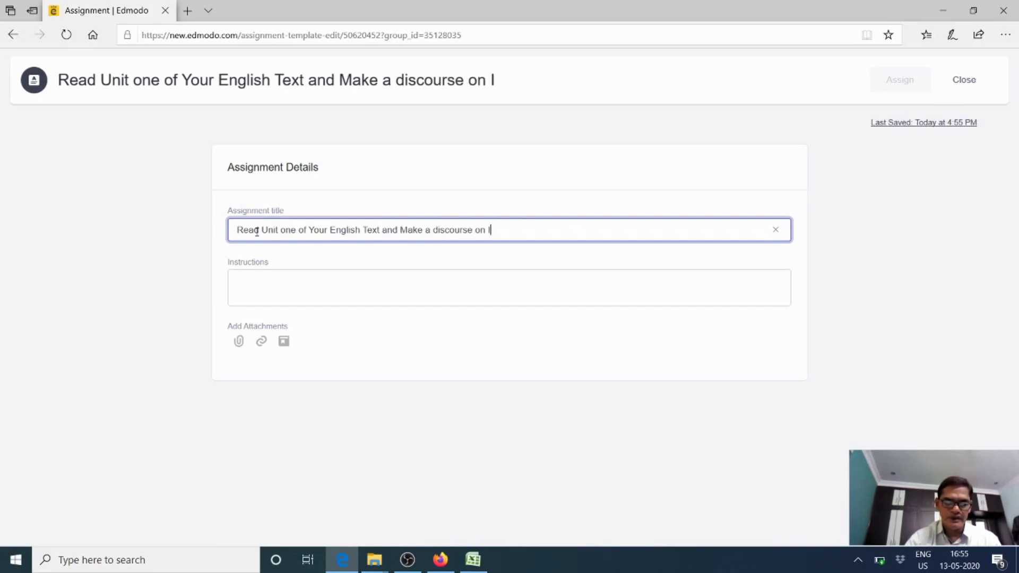
type("ntervie")
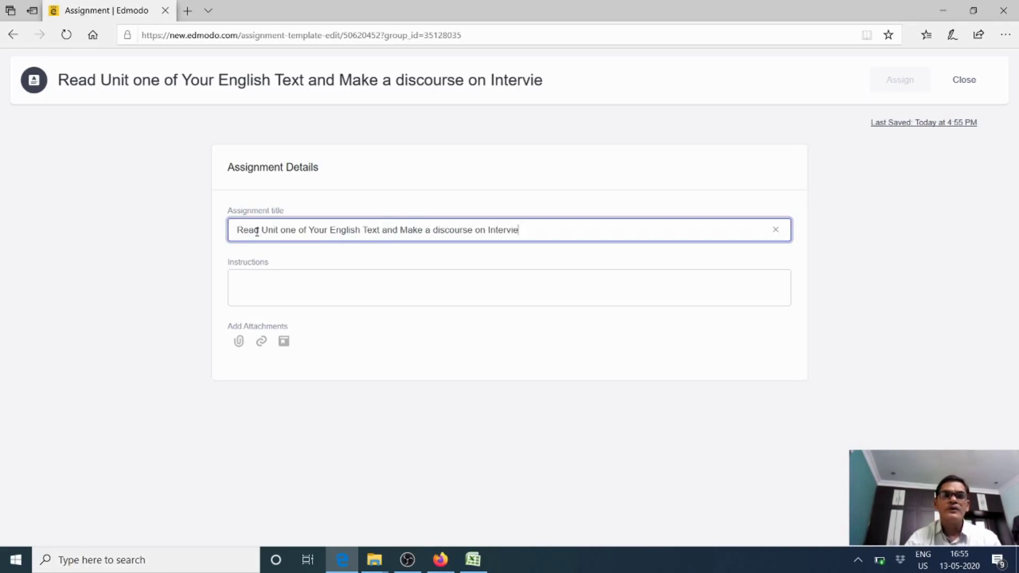
type("w")
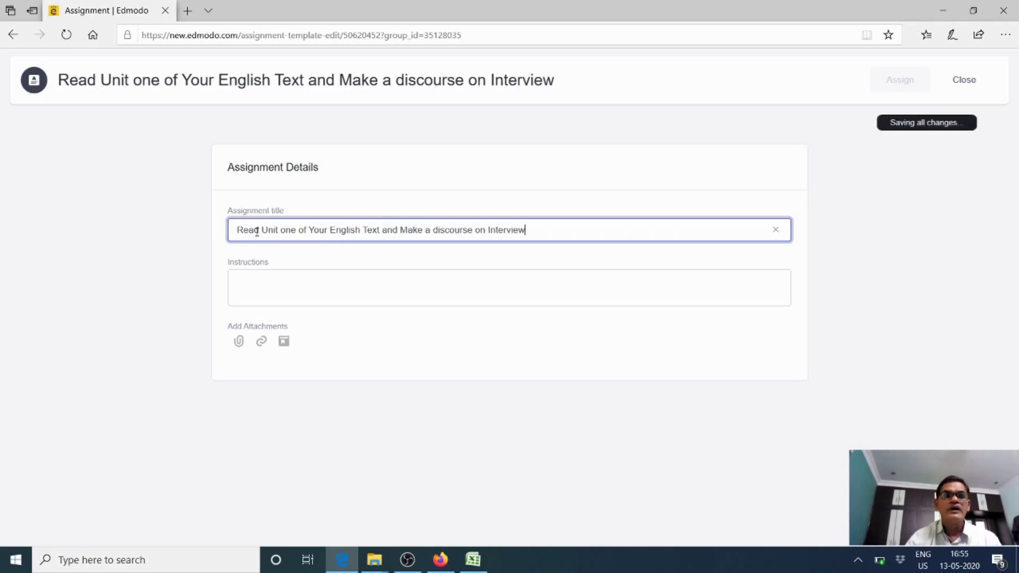
left_click(257, 279)
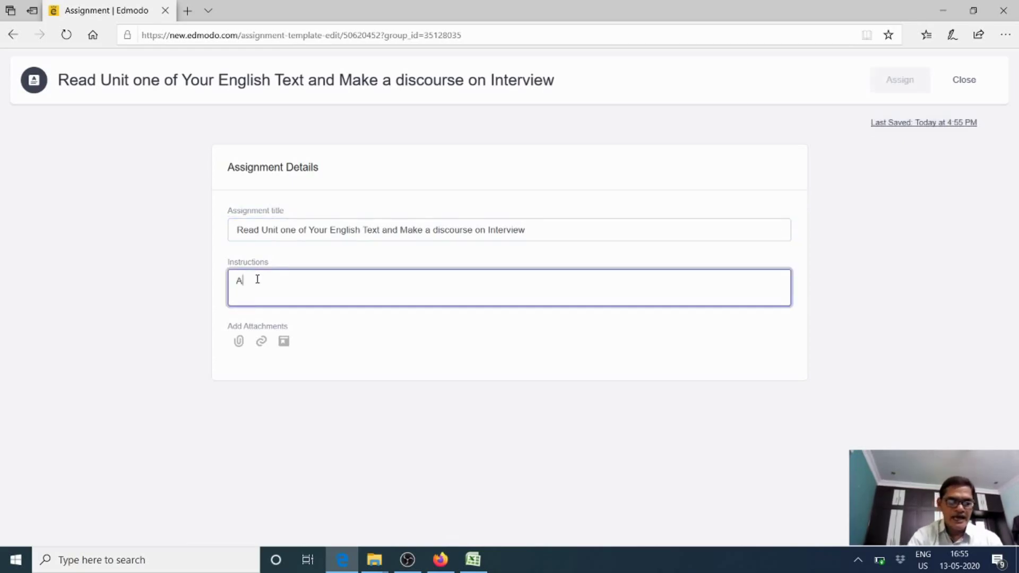
Write the instructions 'Assume as if you are a reporter and Write a possible interview with Nick', fixing 'asif'
type("Assume ")
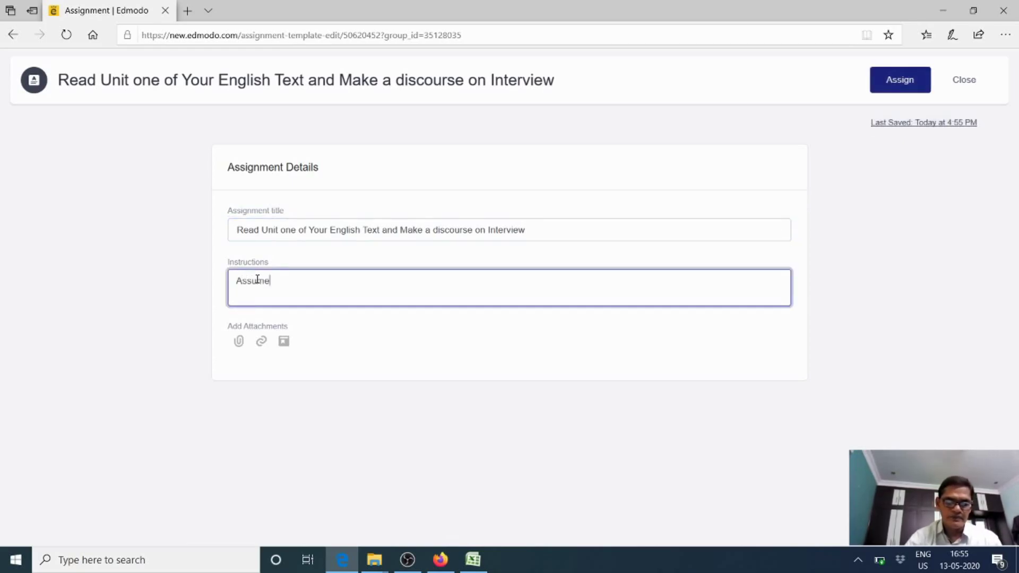
type("asif you are a re")
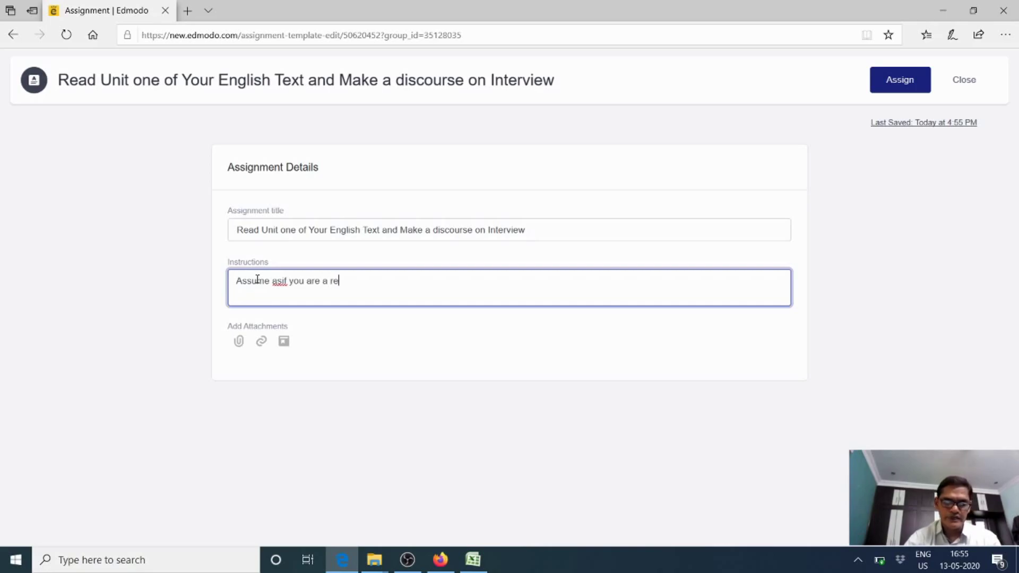
type("porter and")
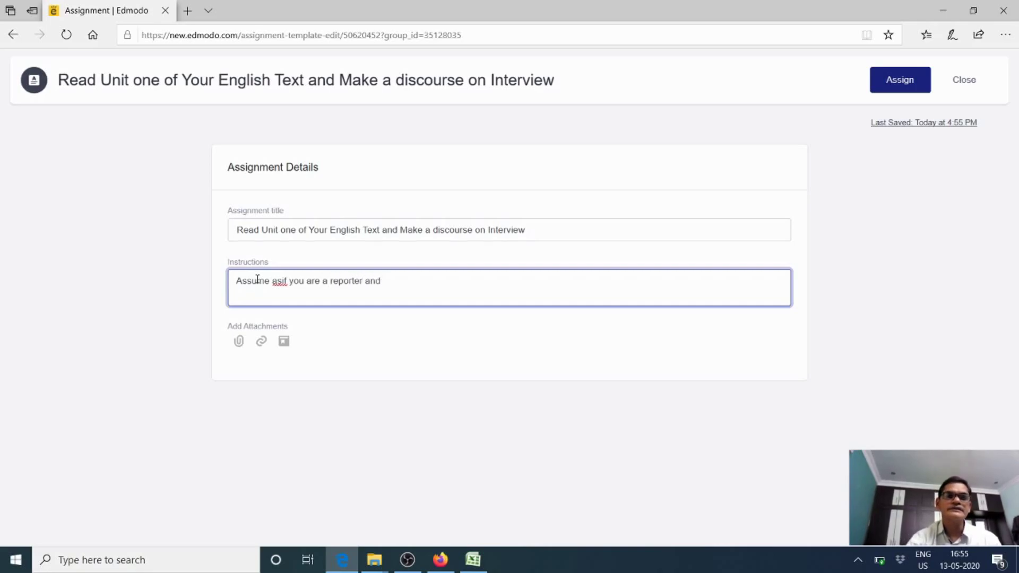
left_click(280, 281)
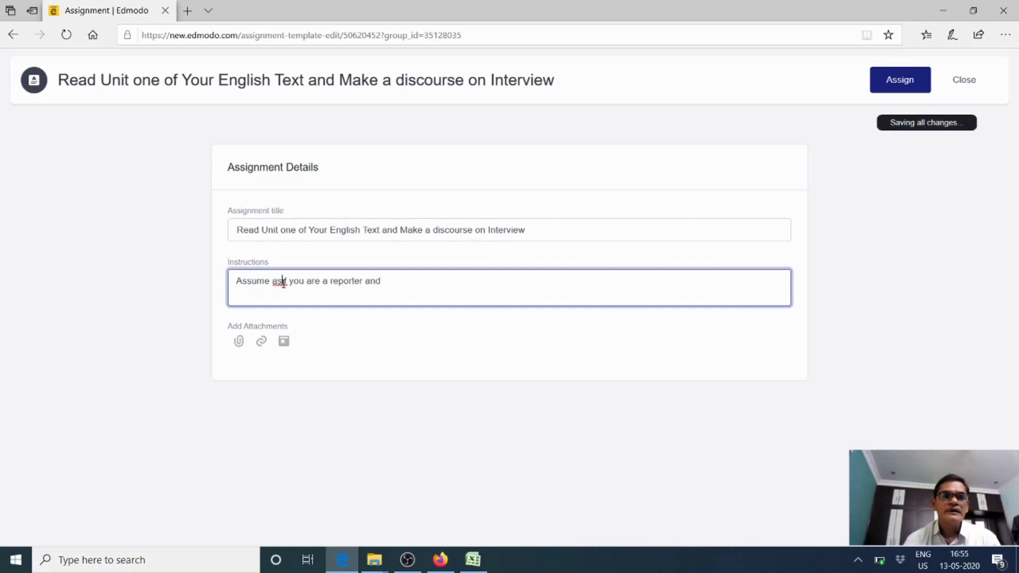
left_click(394, 283)
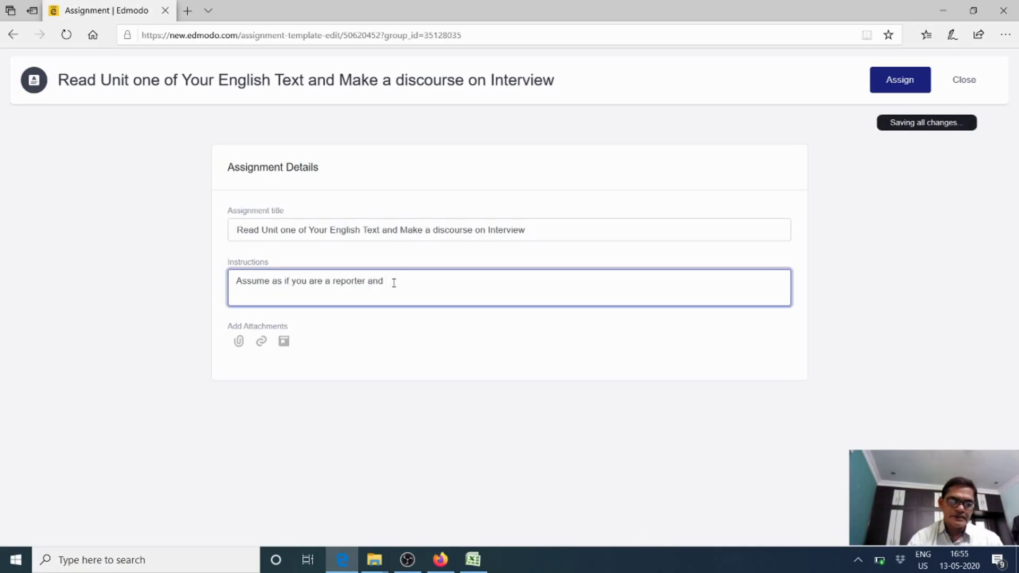
type("Write a possible inter")
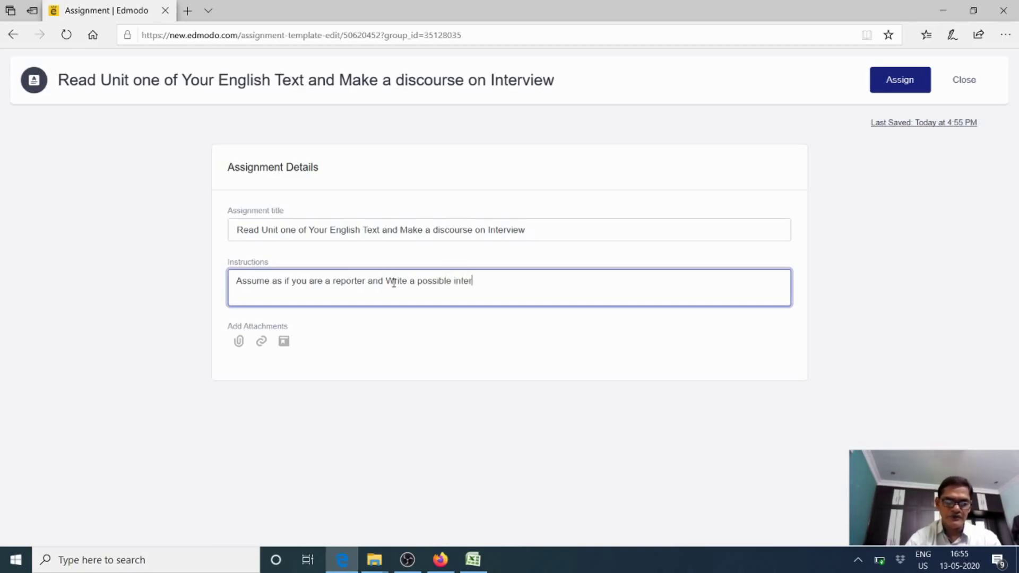
type("view ")
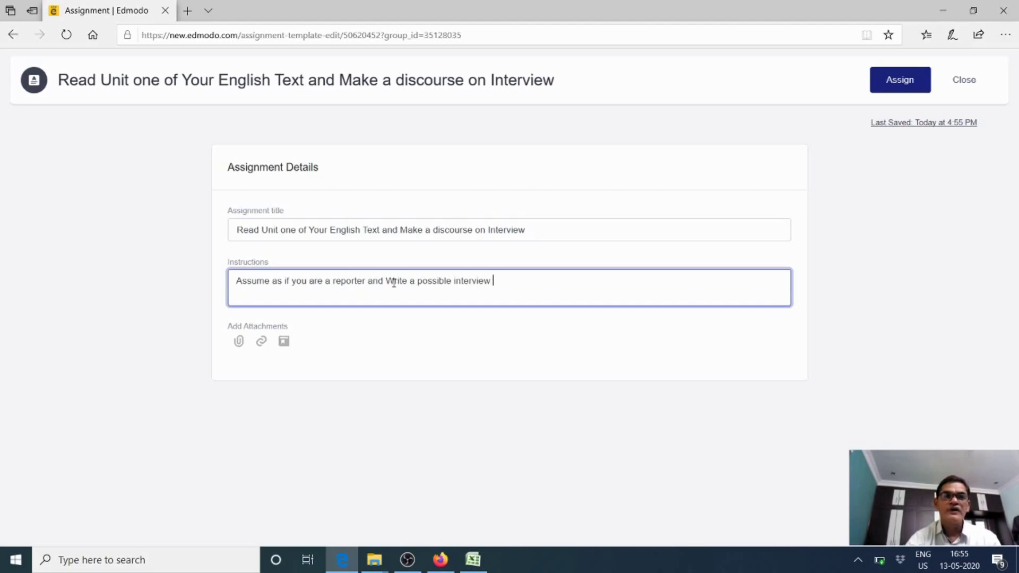
type("with Nick")
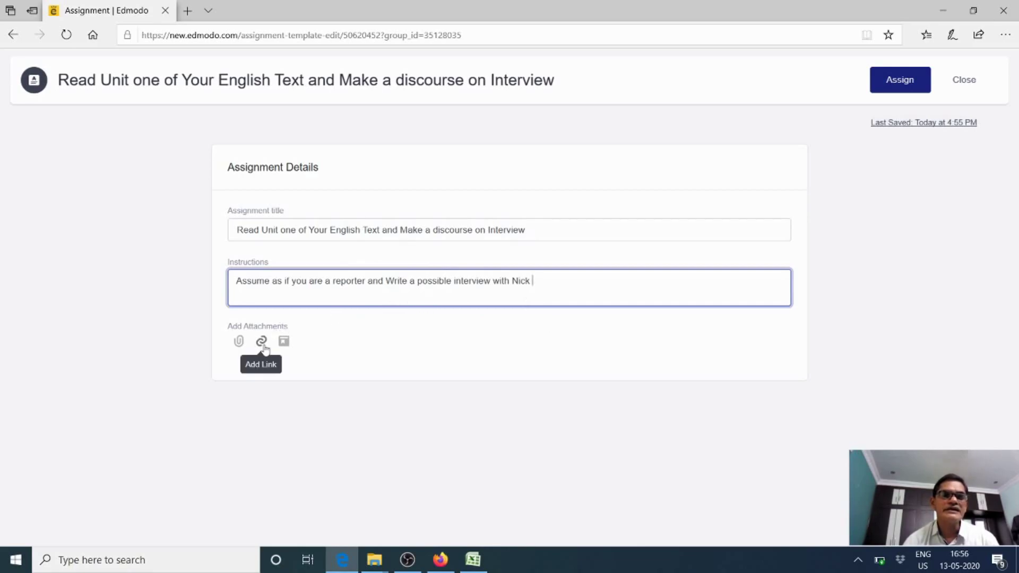
Abandon the file picker, open the Attach Link form, and start a new blank browser tab
left_click(240, 342)
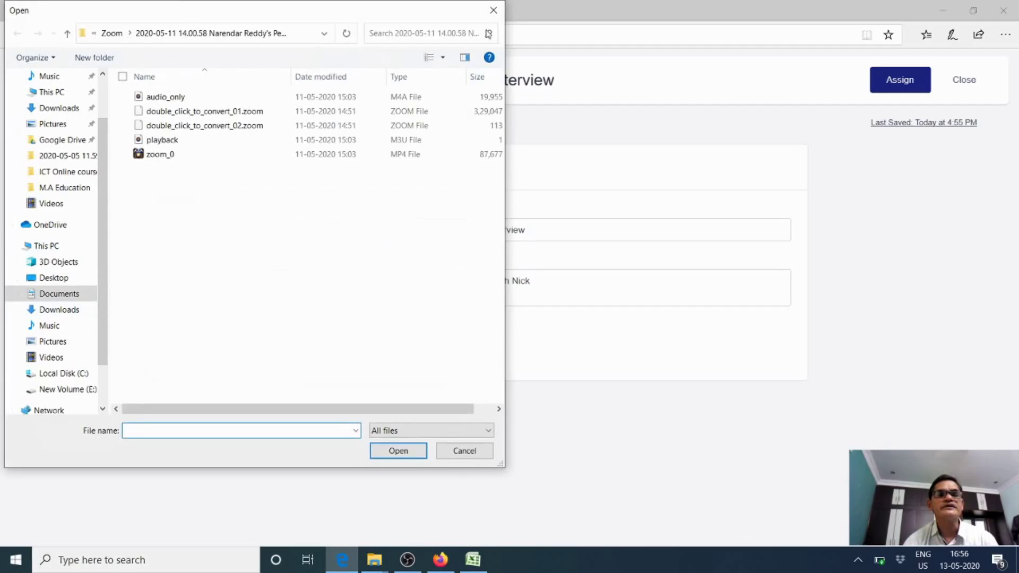
left_click(493, 10)
left_click(240, 342)
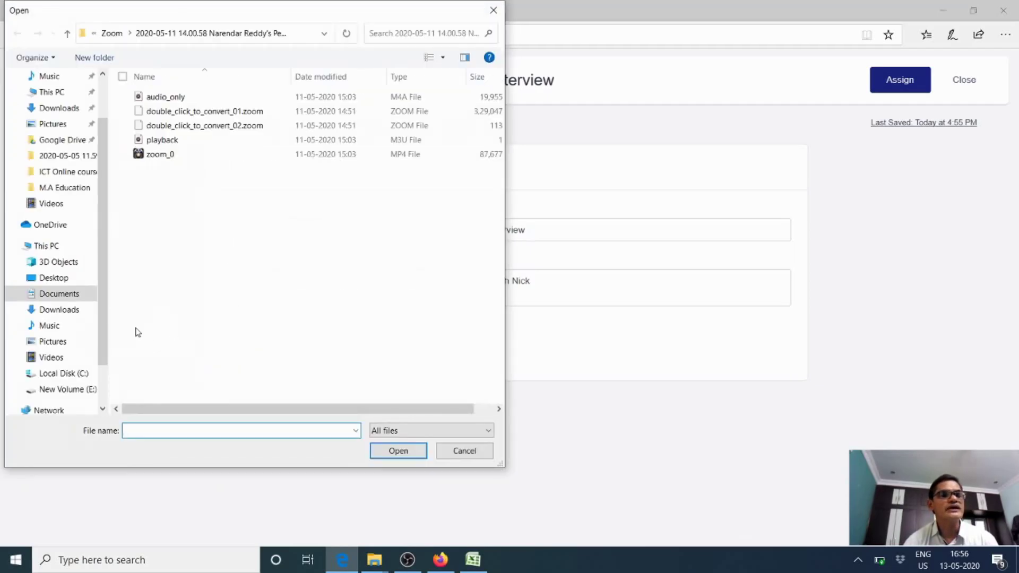
left_click(491, 14)
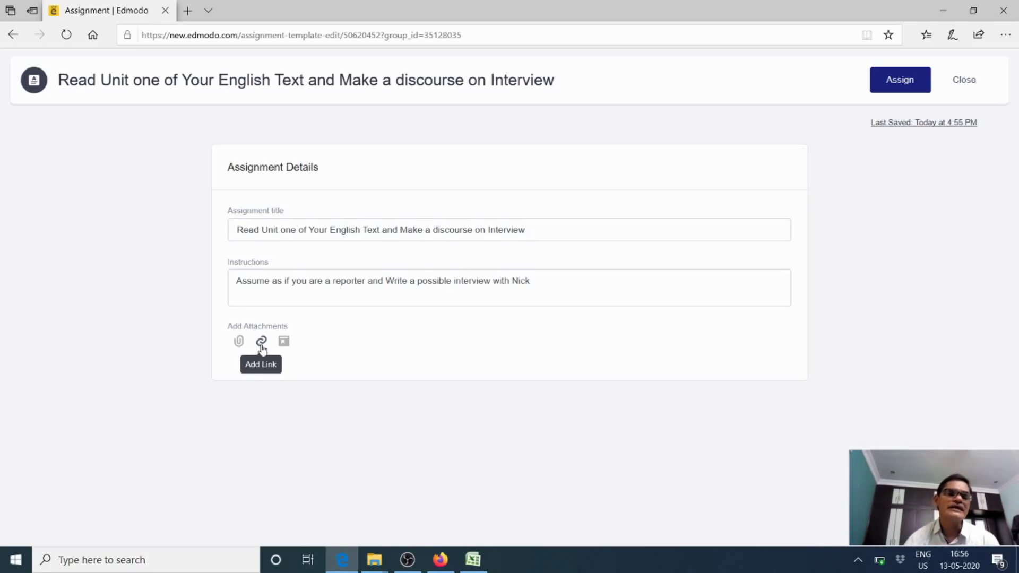
left_click(261, 342)
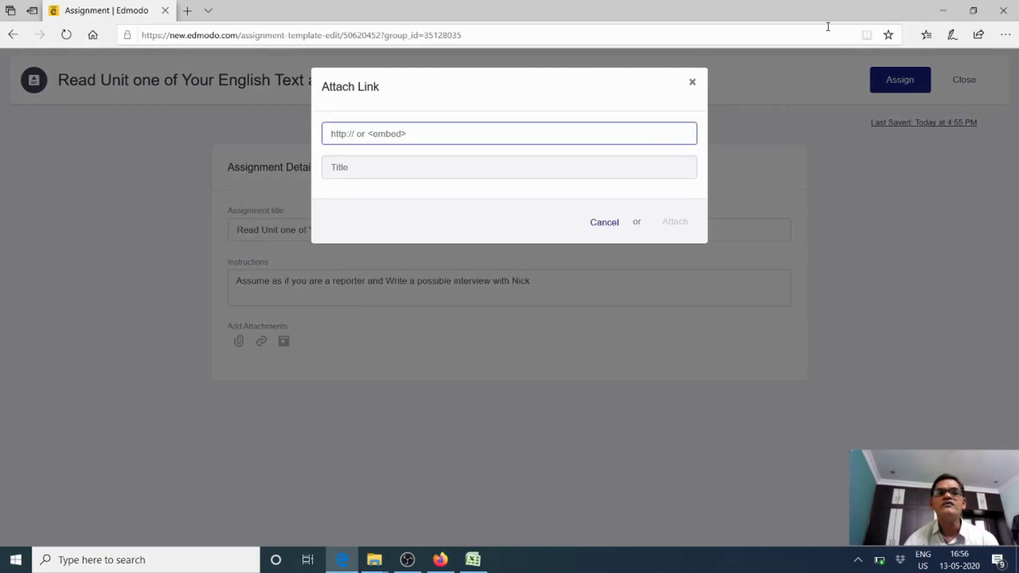
left_click(185, 15)
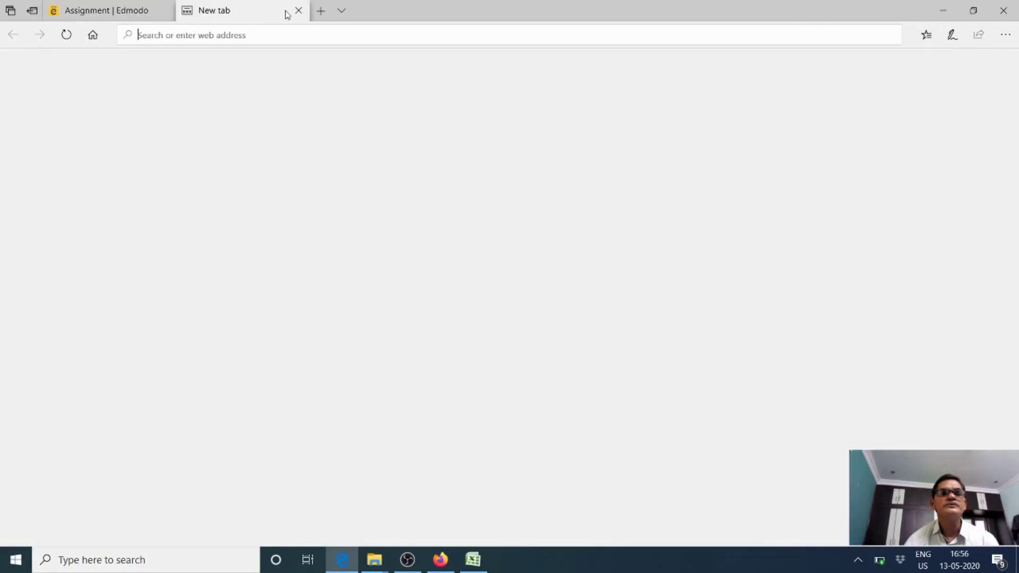
Search Bing for Nick Vujicic and open his official site, nickvujicic.com
left_click(306, 96)
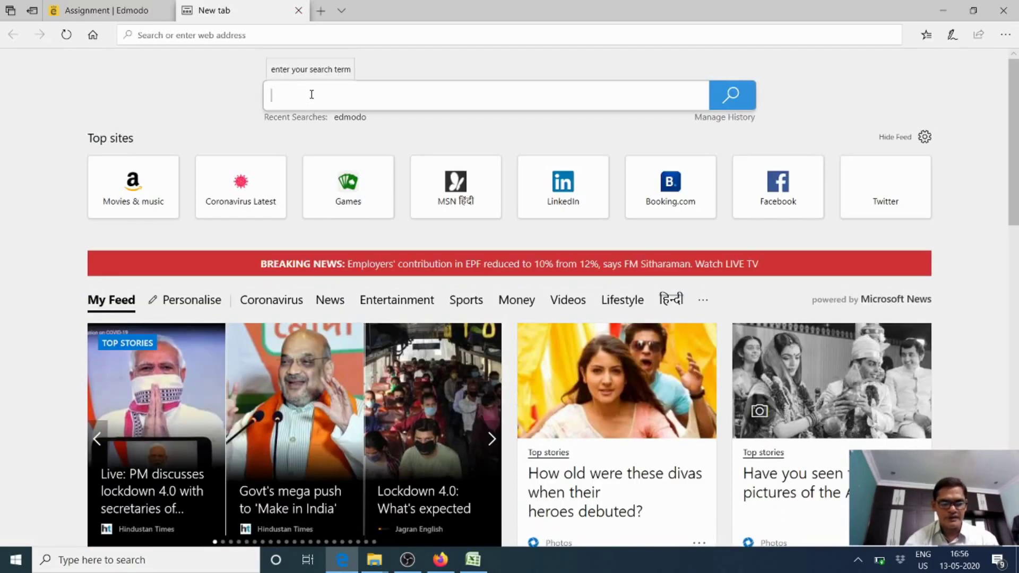
type("ni")
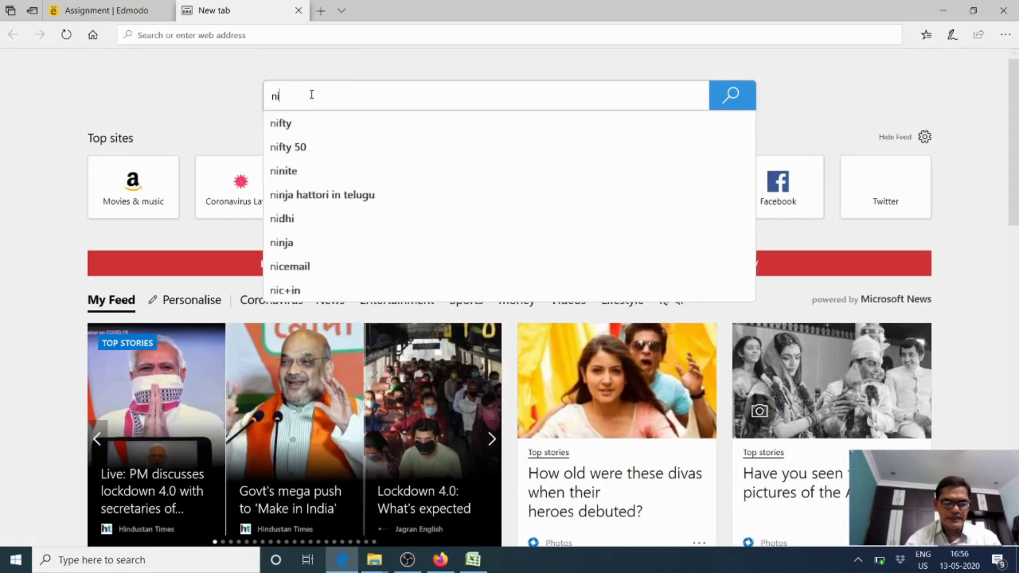
type("ck")
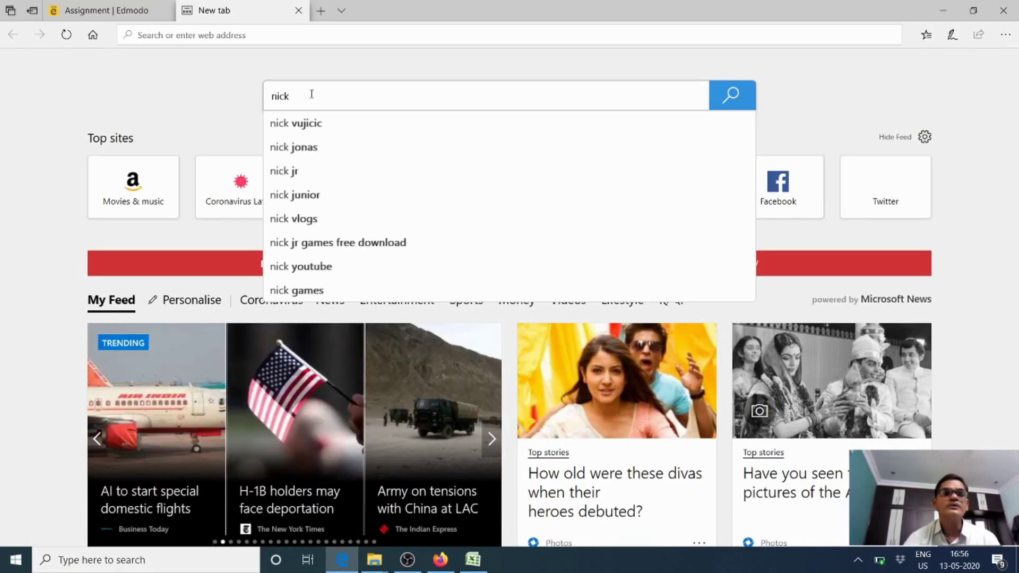
left_click(313, 122)
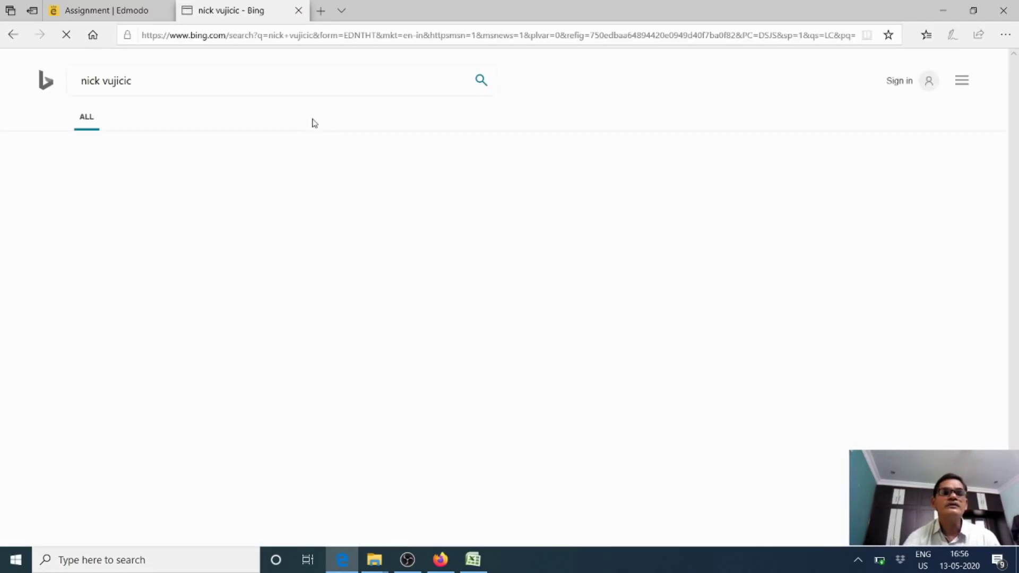
scroll(202, 244, "down", 10)
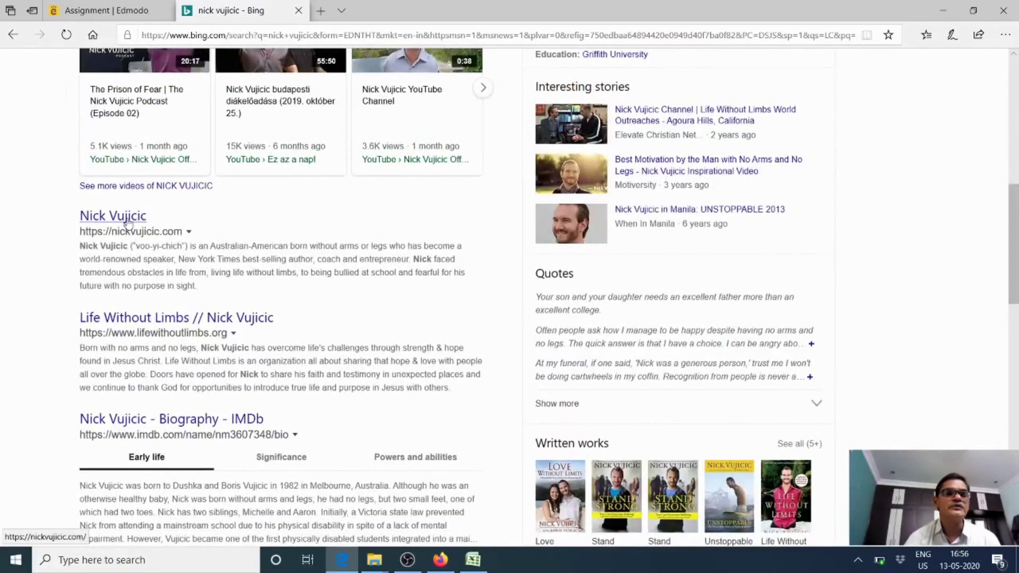
left_click(128, 222)
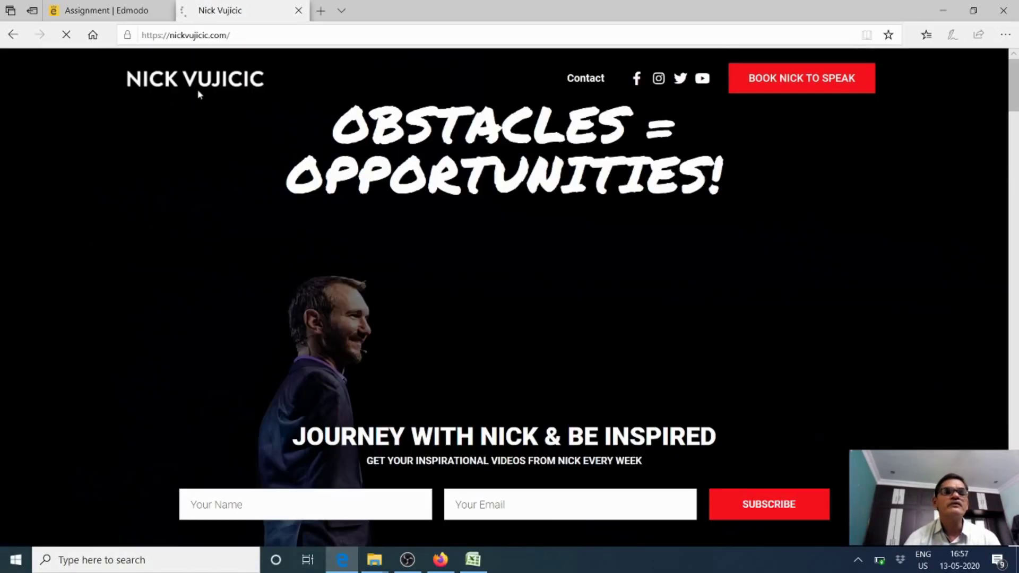
Copy the nickvujicic.com address from the address bar
left_click(202, 35)
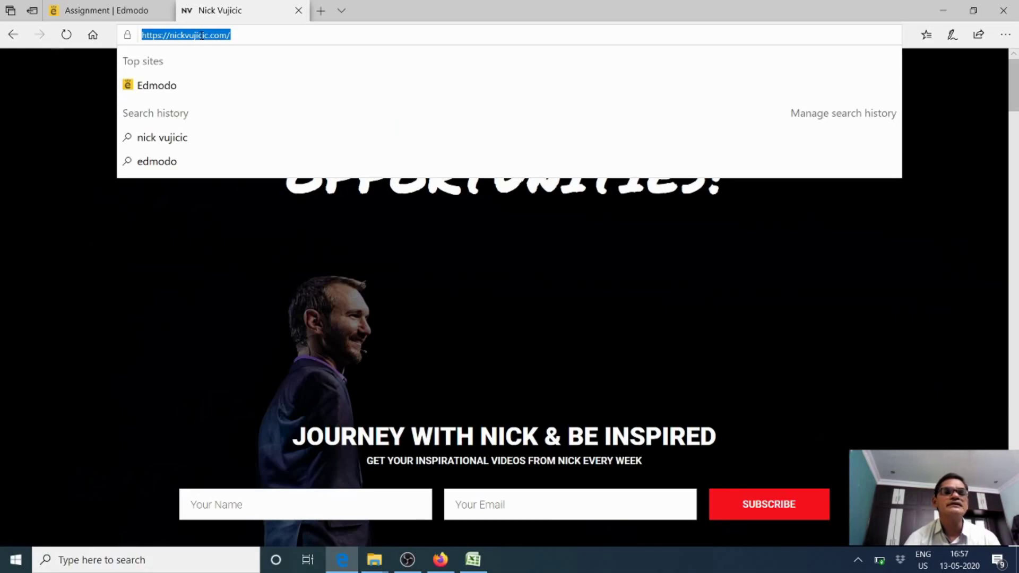
right_click(154, 38)
left_click(170, 71)
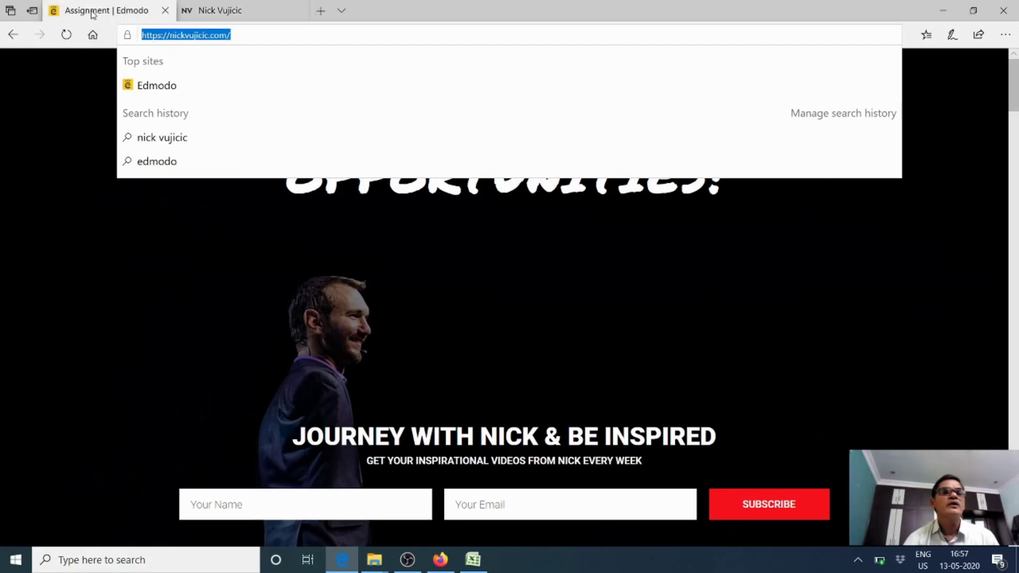
Paste the nickvujicic.com address into the Attach Link field, recopying it after a wrong paste
left_click(93, 14)
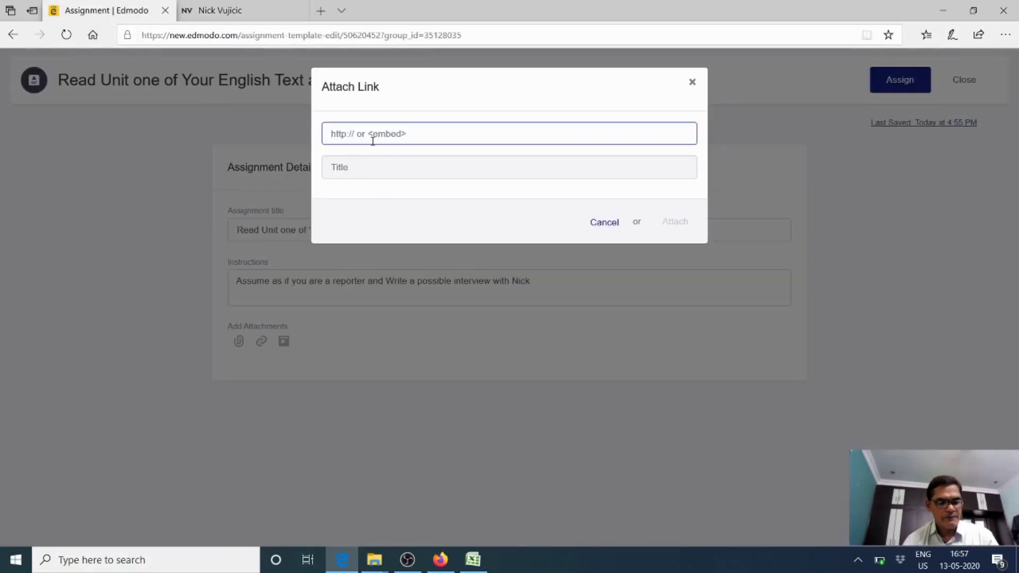
key("ctrl+v")
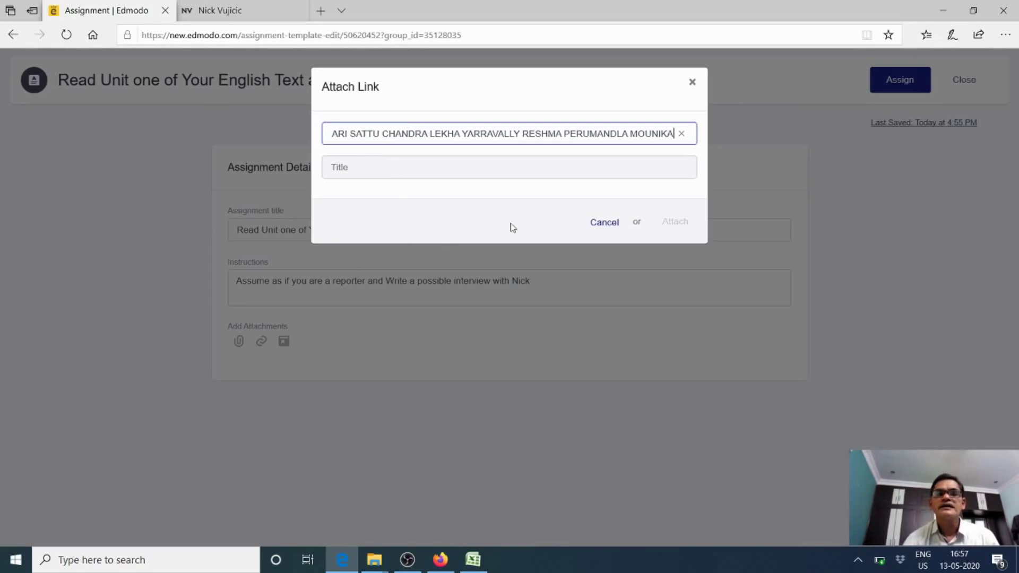
left_click(681, 134)
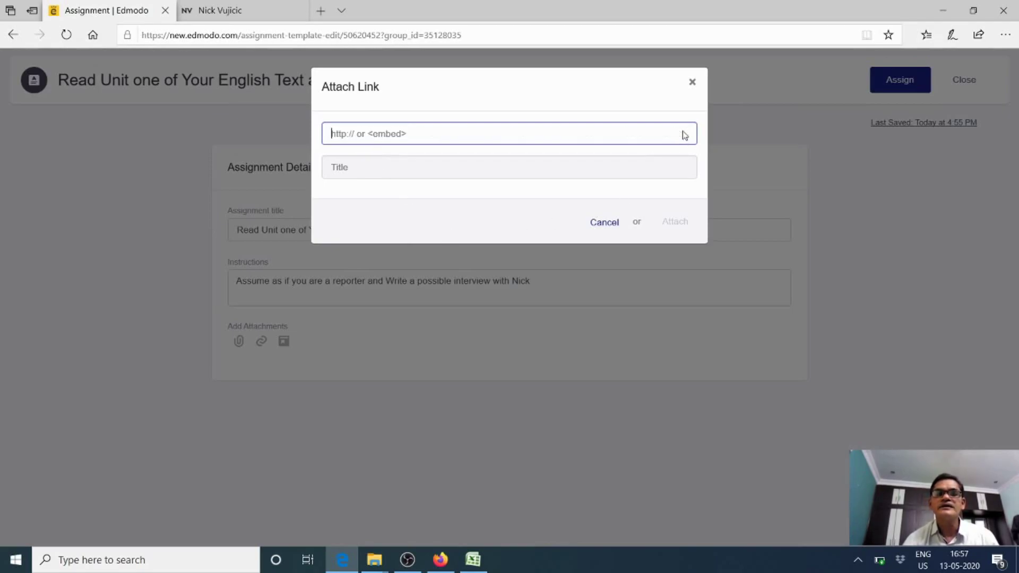
left_click(243, 35)
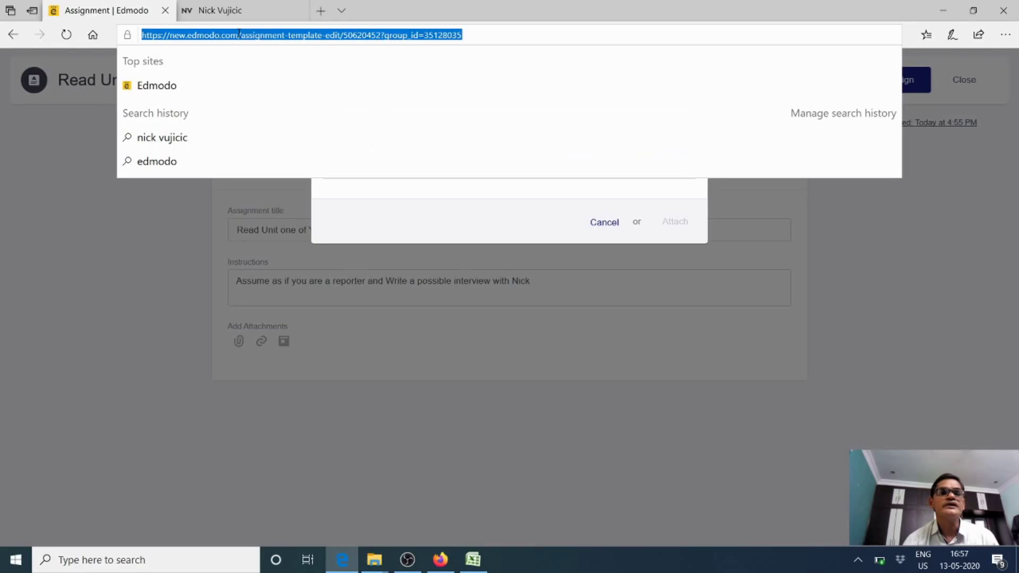
left_click(244, 16)
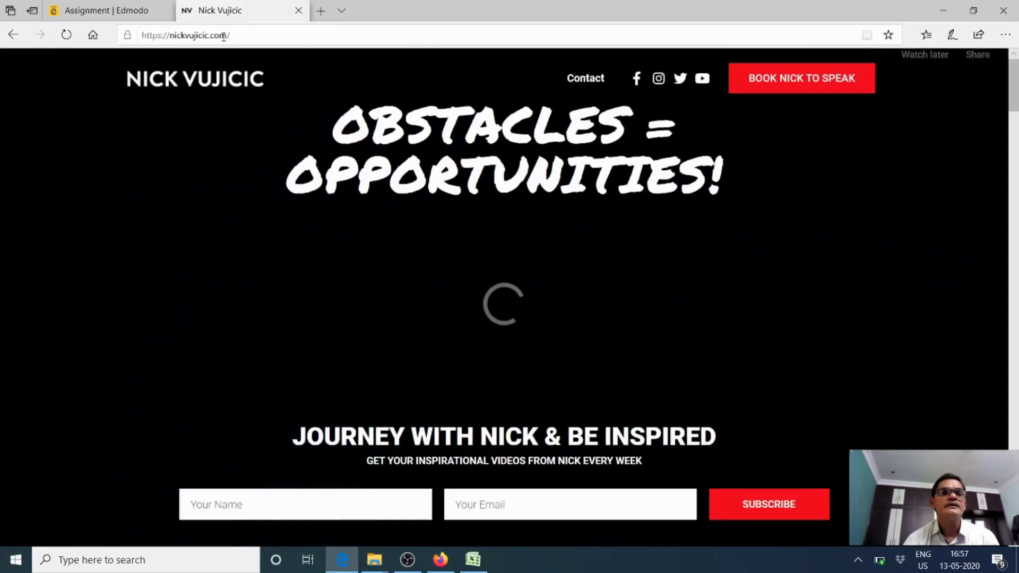
left_click(228, 35)
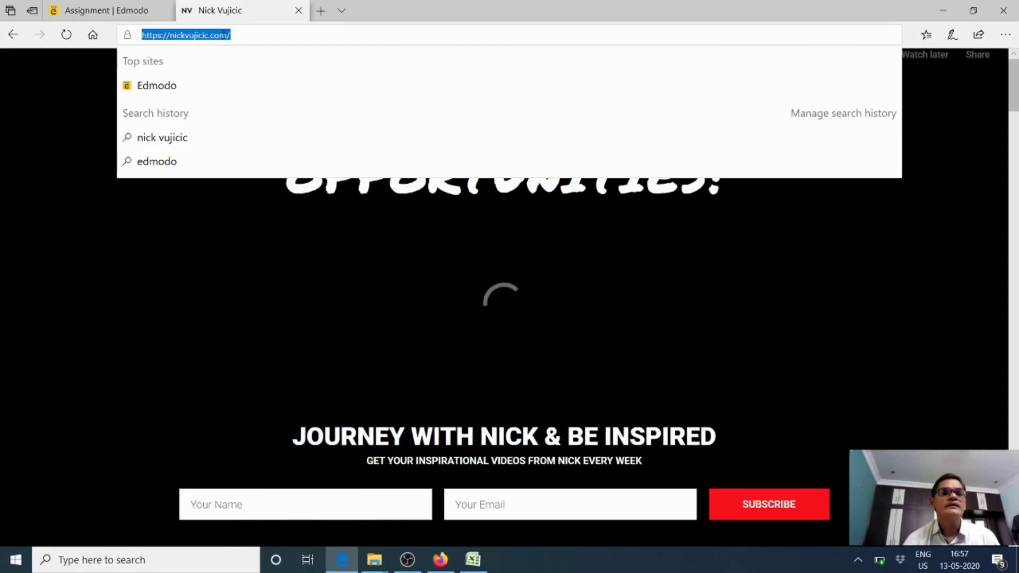
left_click(147, 13)
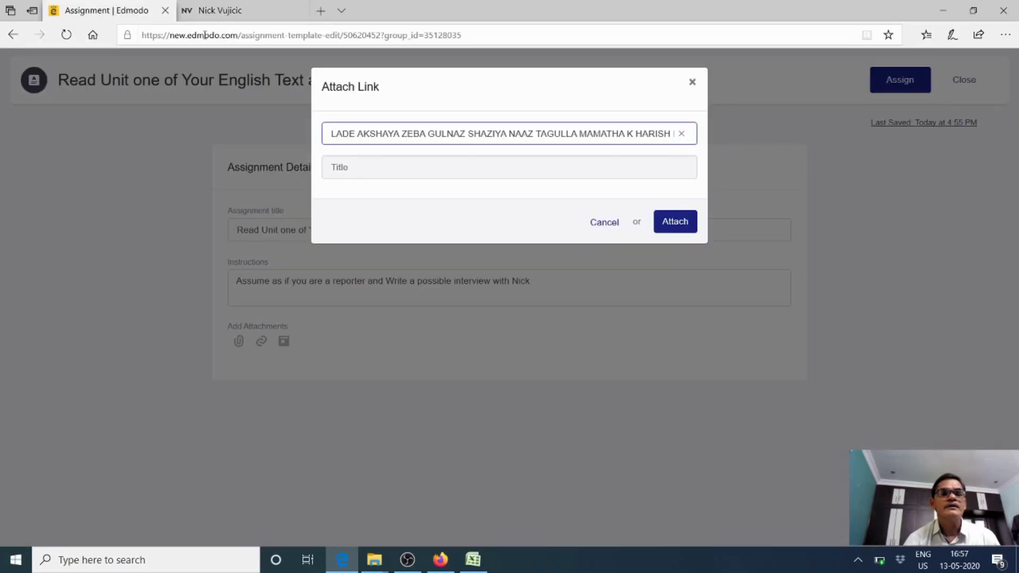
left_click(682, 133)
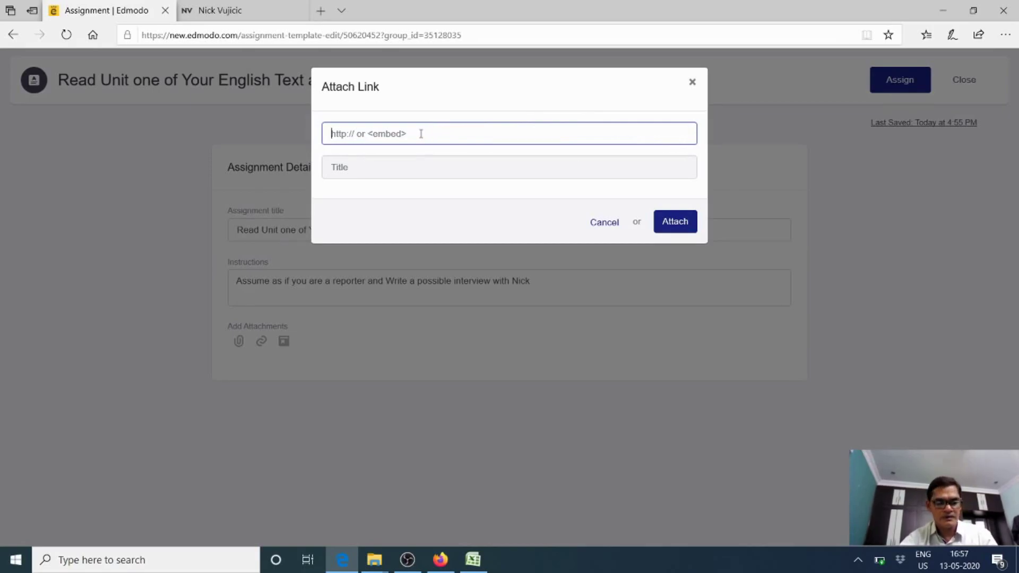
key("ctrl+v")
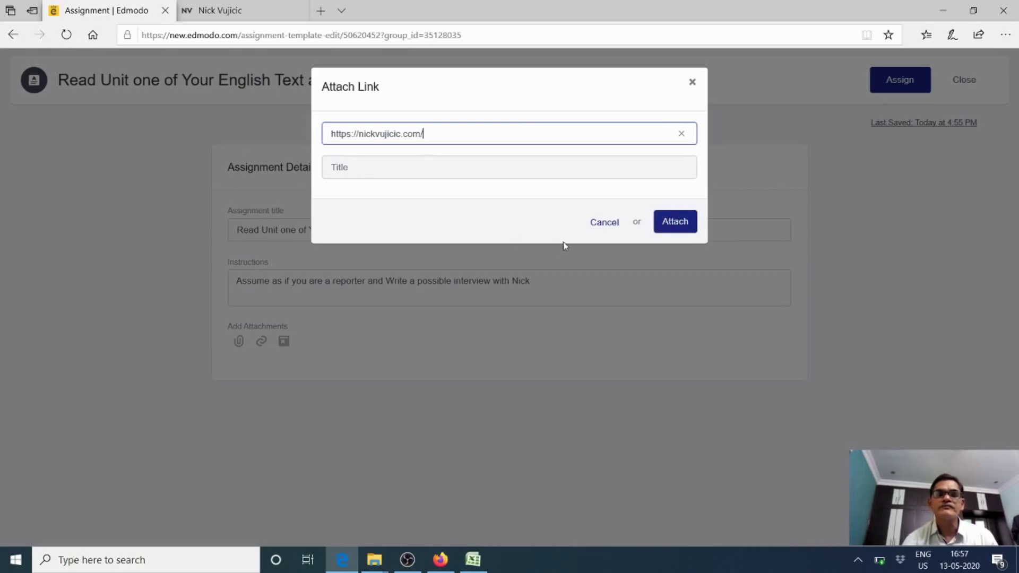
Title the link 'Nicks Blog' and attach it to the assignment
left_click(423, 172)
type("Nicks Blog")
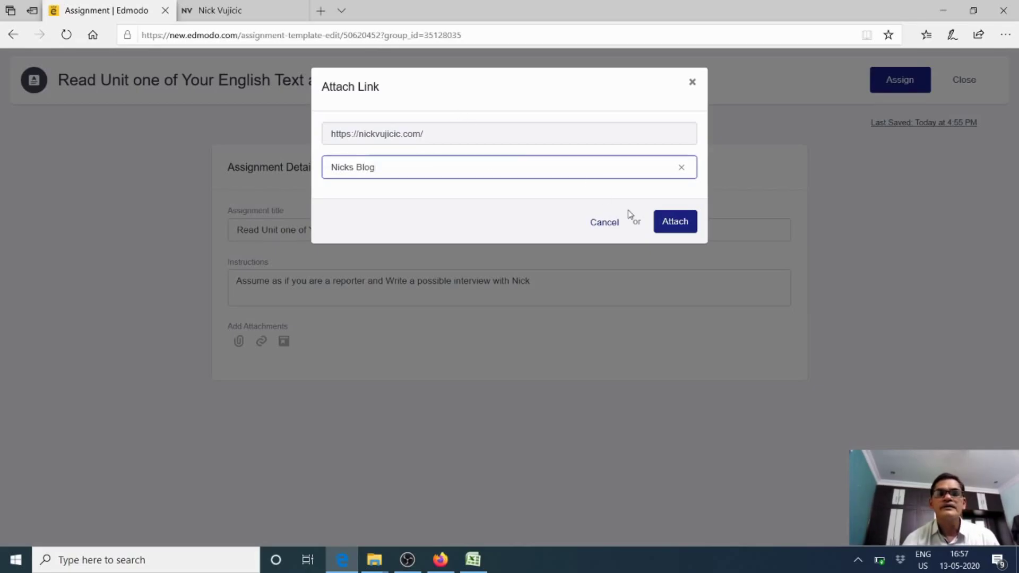
left_click(674, 223)
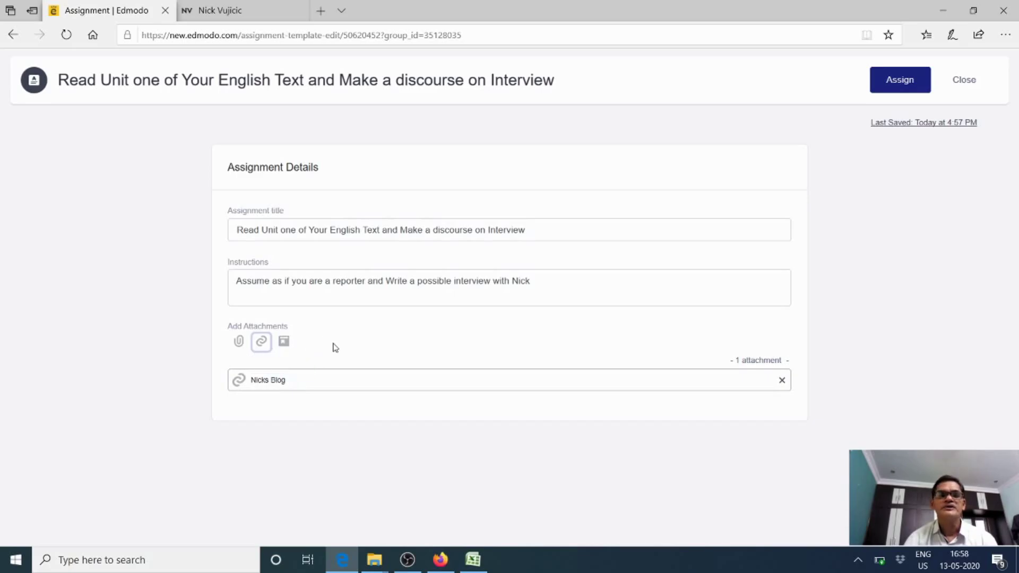
Assign to X Class due 20 May 2020 at 11:59 PM, correcting an initial May 13 pick
left_click(908, 85)
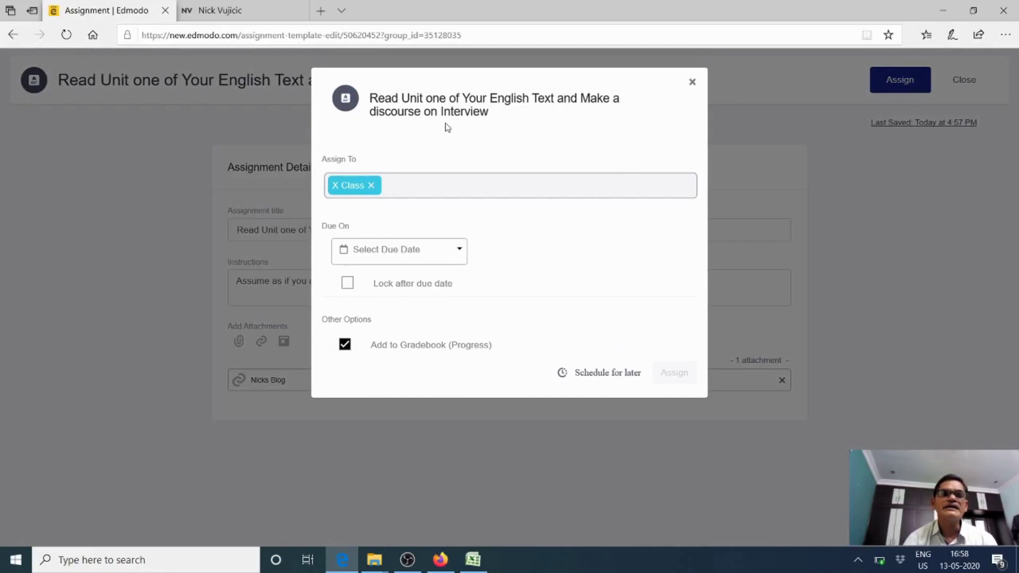
left_click(458, 252)
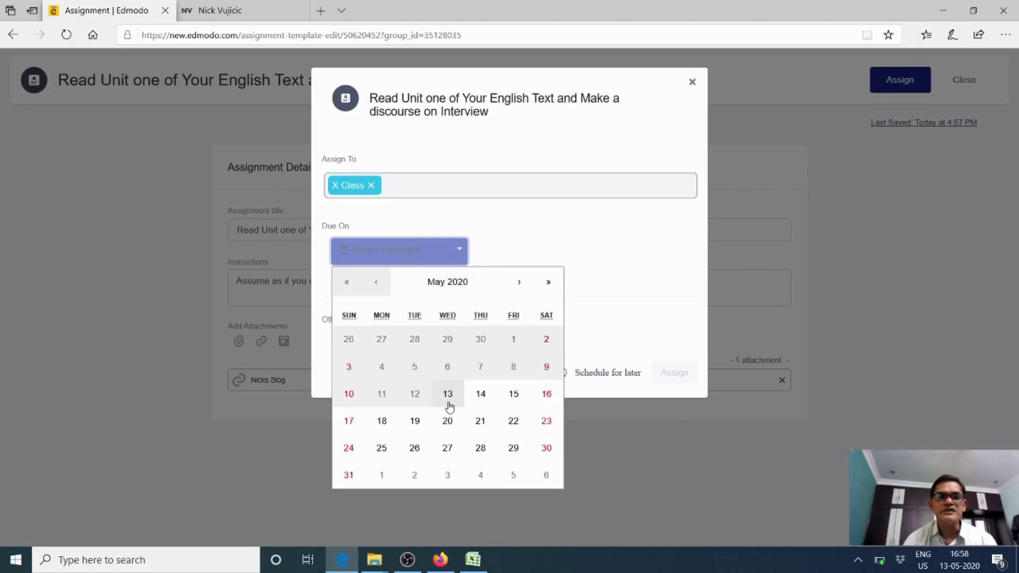
left_click(449, 405)
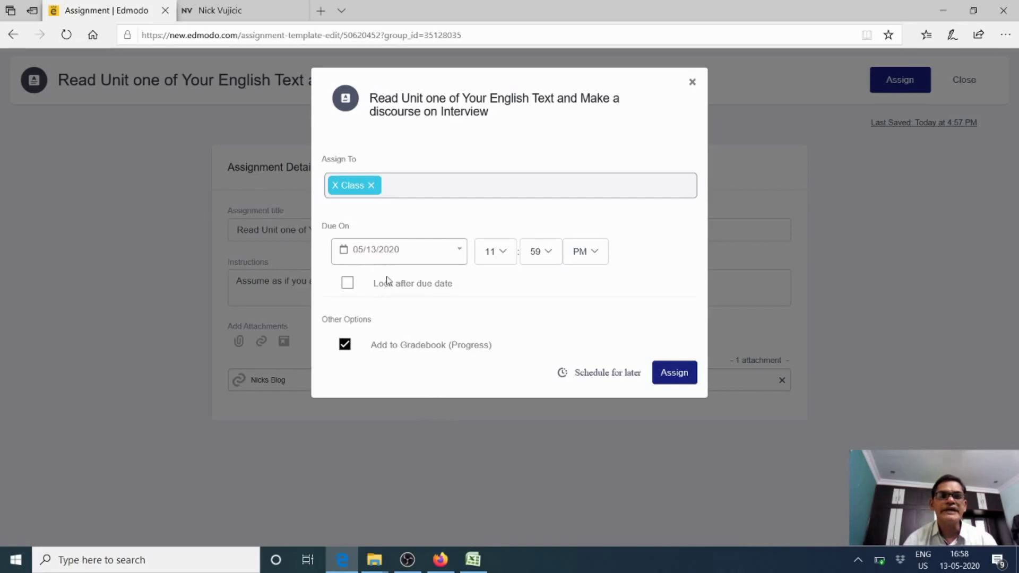
left_click(457, 254)
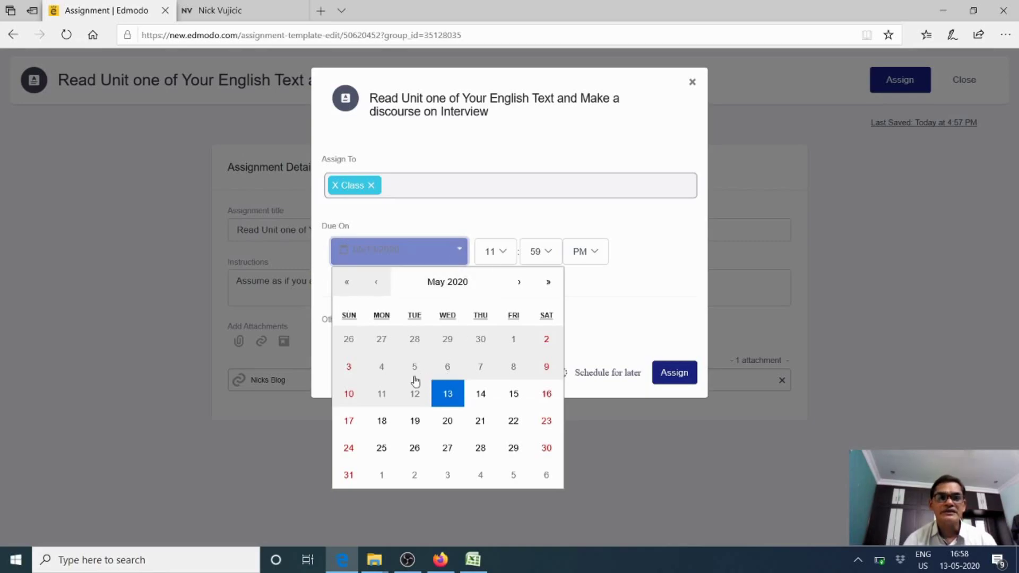
left_click(452, 424)
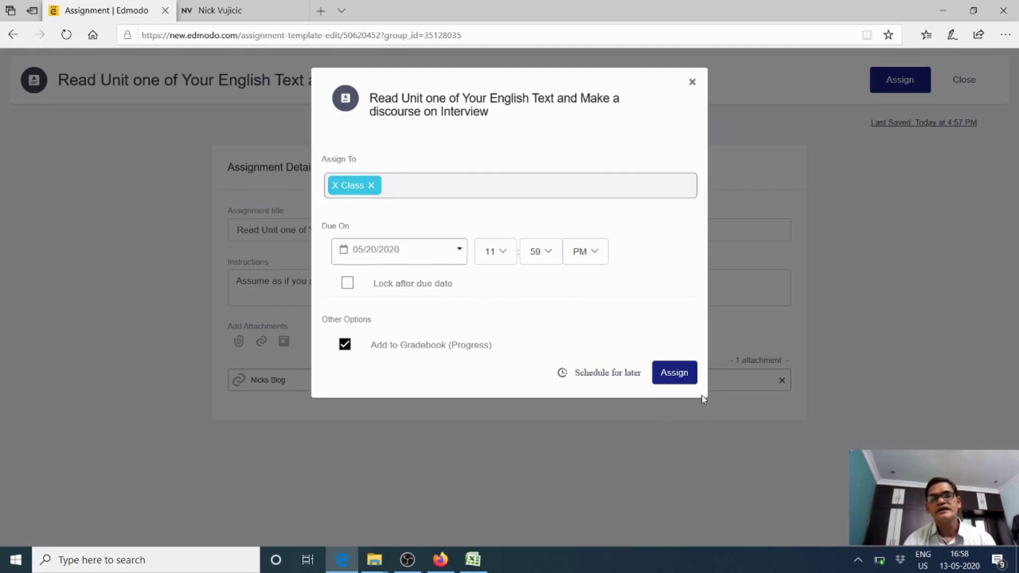
left_click(677, 376)
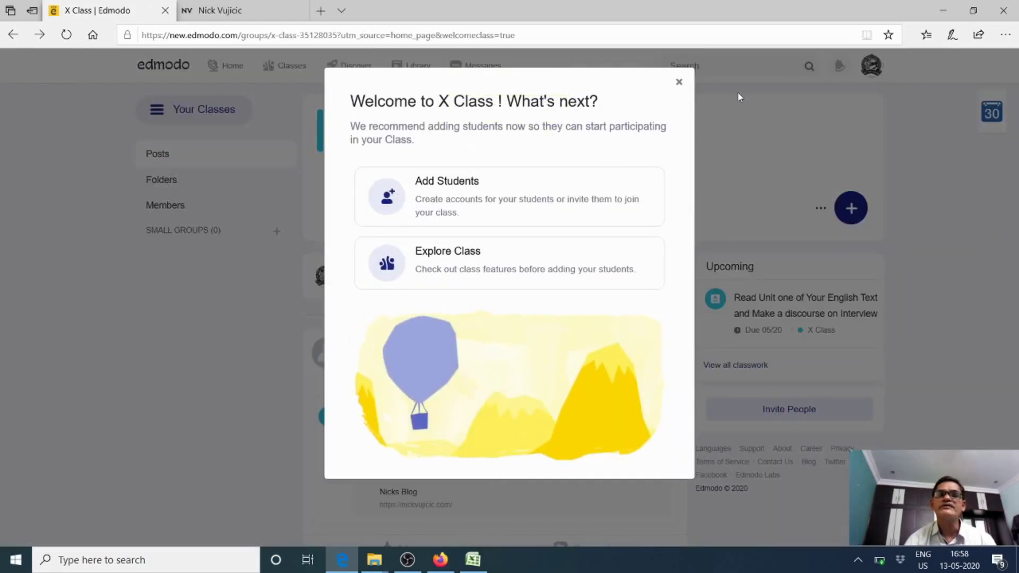
Close the X Class welcome message and open Invite People to show the join code
left_click(678, 85)
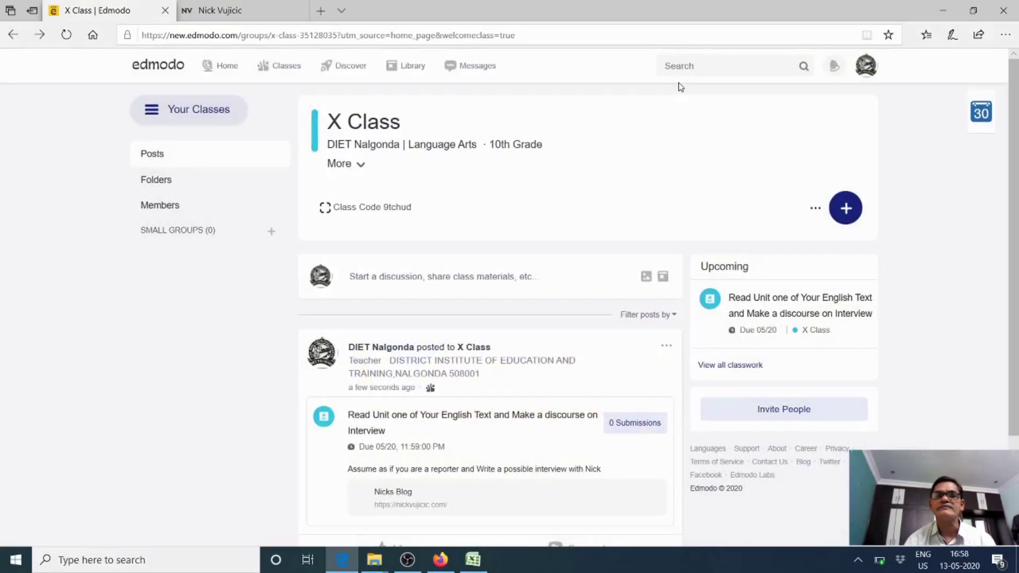
scroll(591, 255, "down", 3)
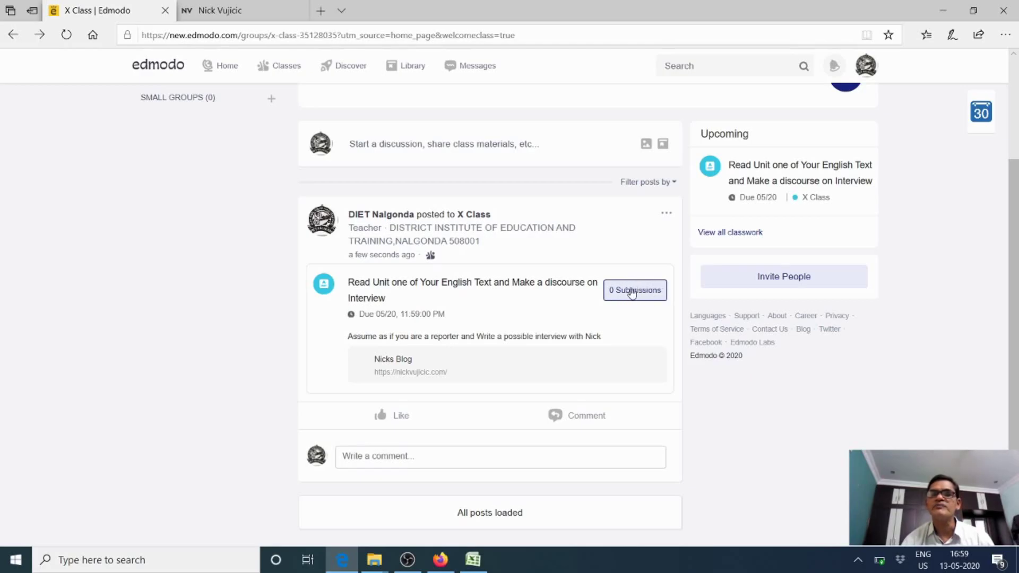
left_click(769, 288)
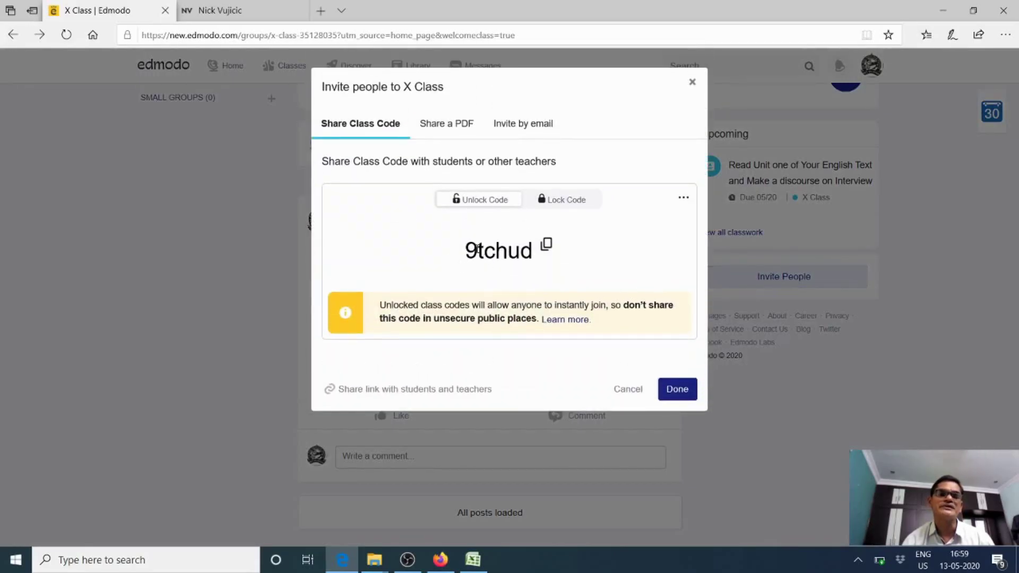
Look over the Share a PDF and Invite by email options, then close the invite dialog
left_click(447, 125)
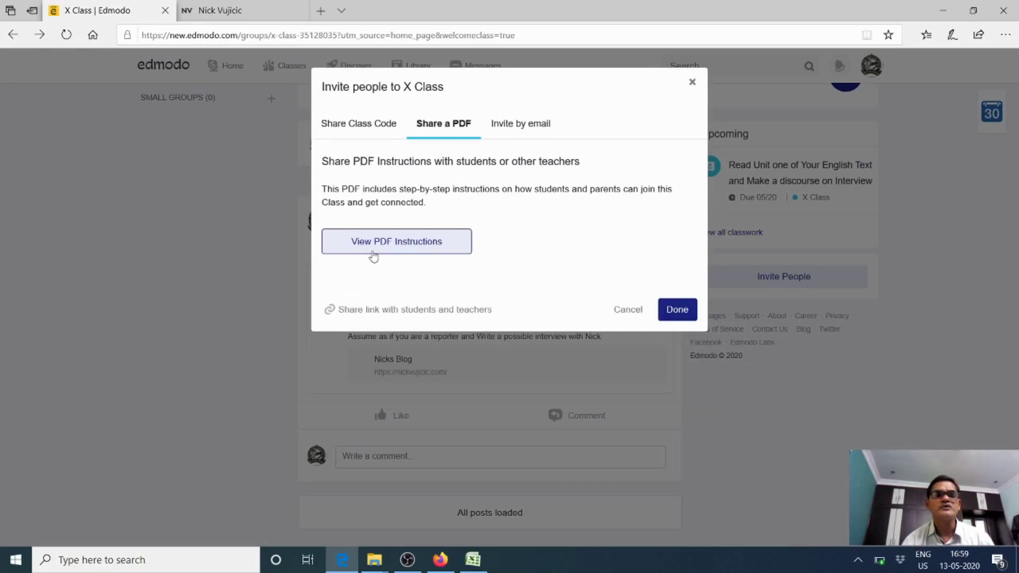
left_click(524, 132)
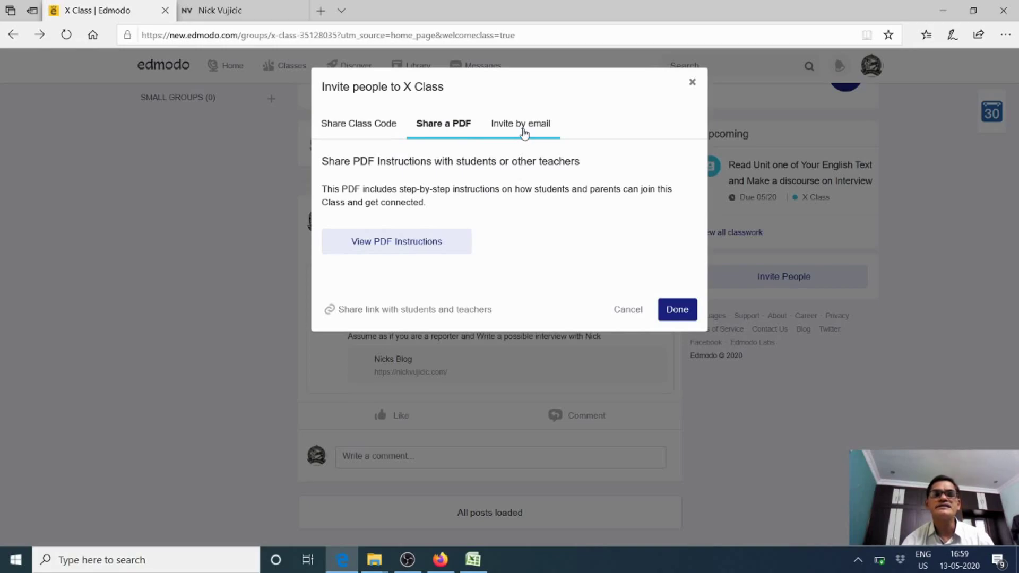
left_click(513, 133)
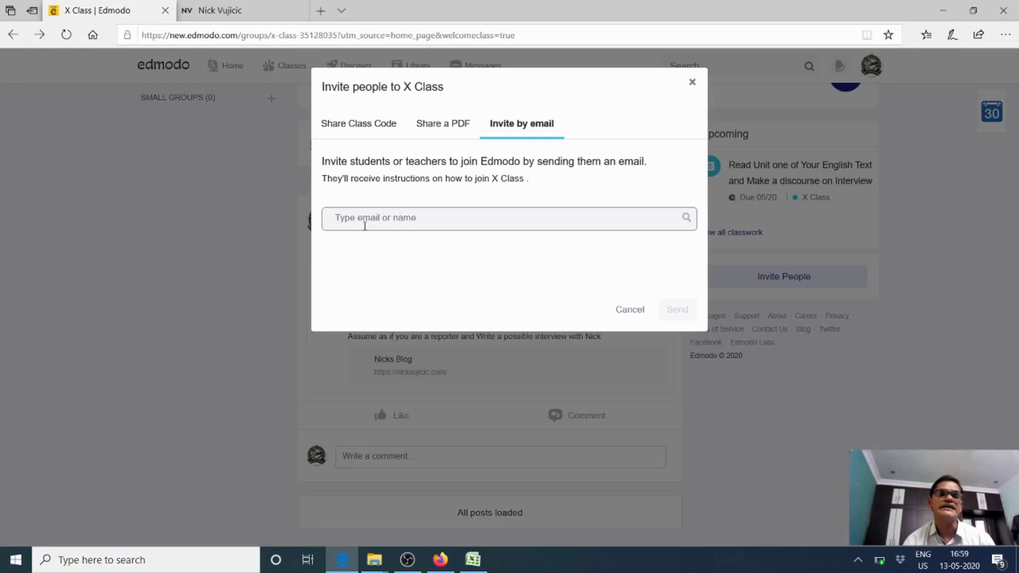
left_click(693, 84)
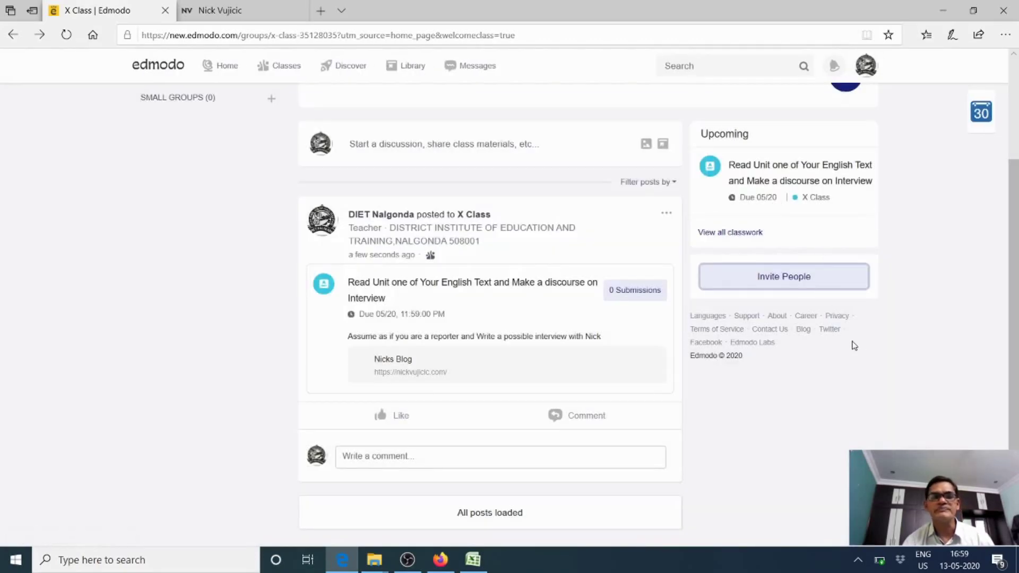
From the blue + menu, choose Create Quiz to get a blank Untitled Quiz
scroll(740, 374, "up", 3)
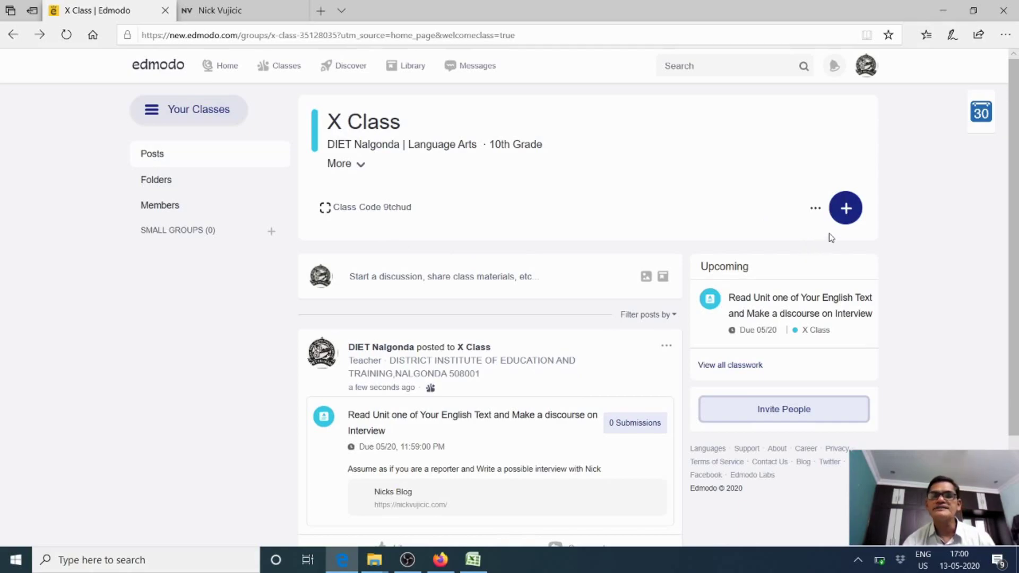
left_click(846, 210)
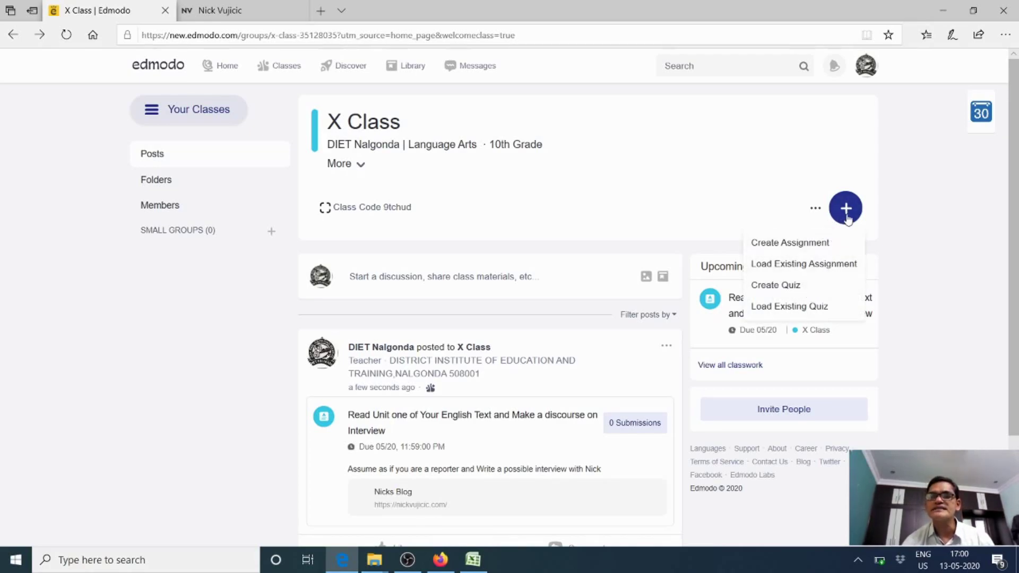
left_click(799, 287)
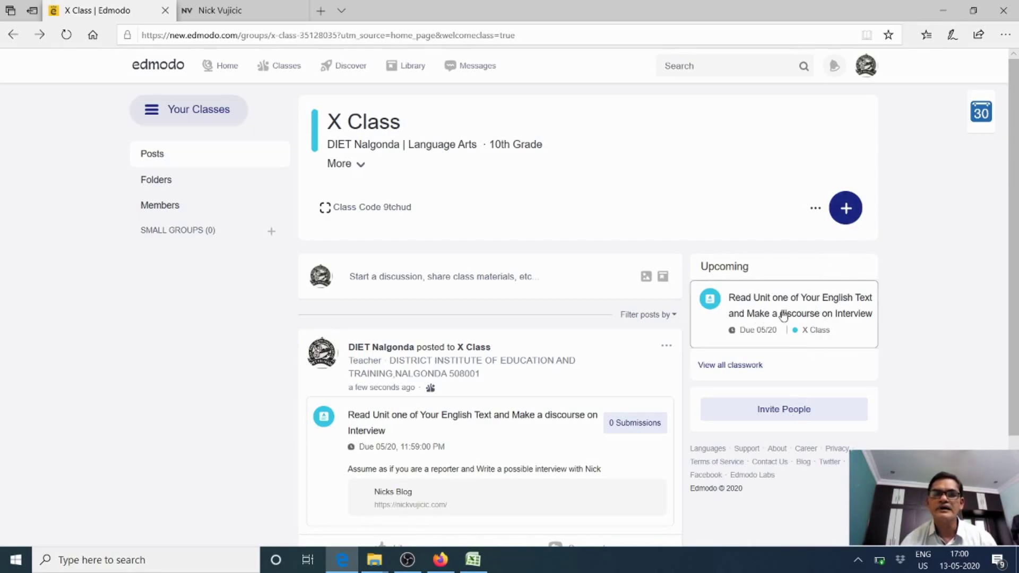
left_click(846, 211)
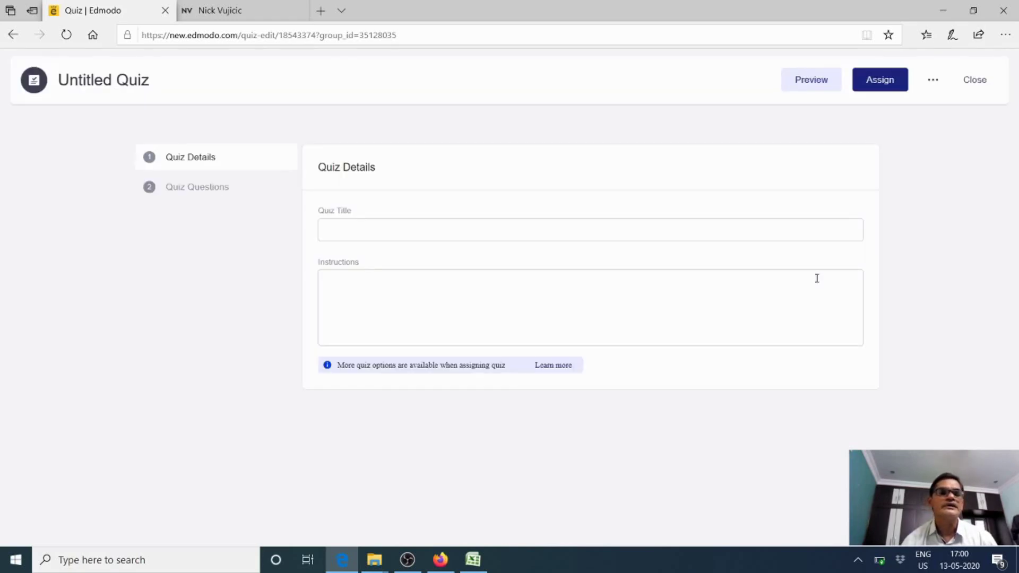
left_click(354, 230)
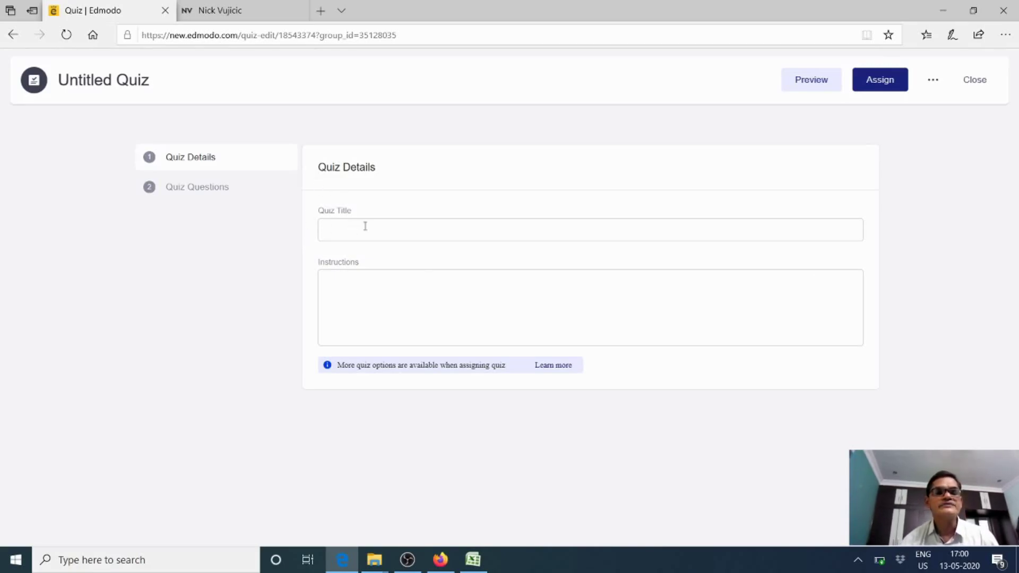
left_click(354, 238)
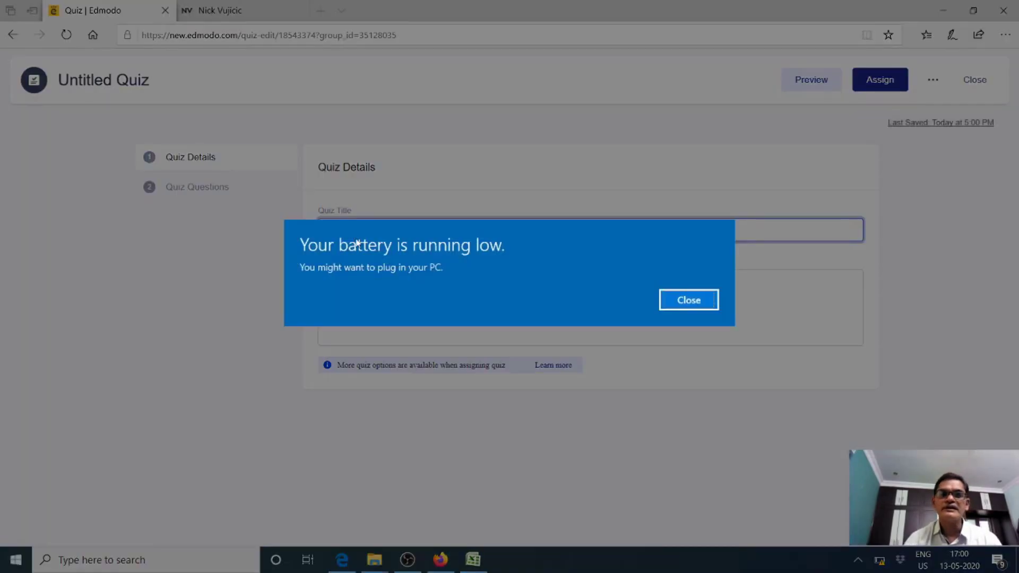
left_click(675, 305)
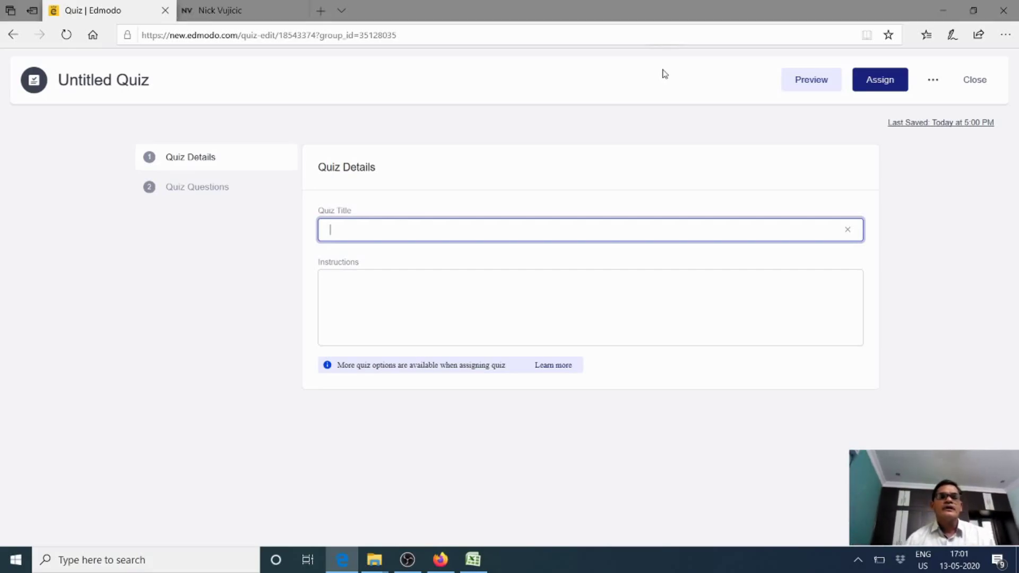
left_click(665, 74)
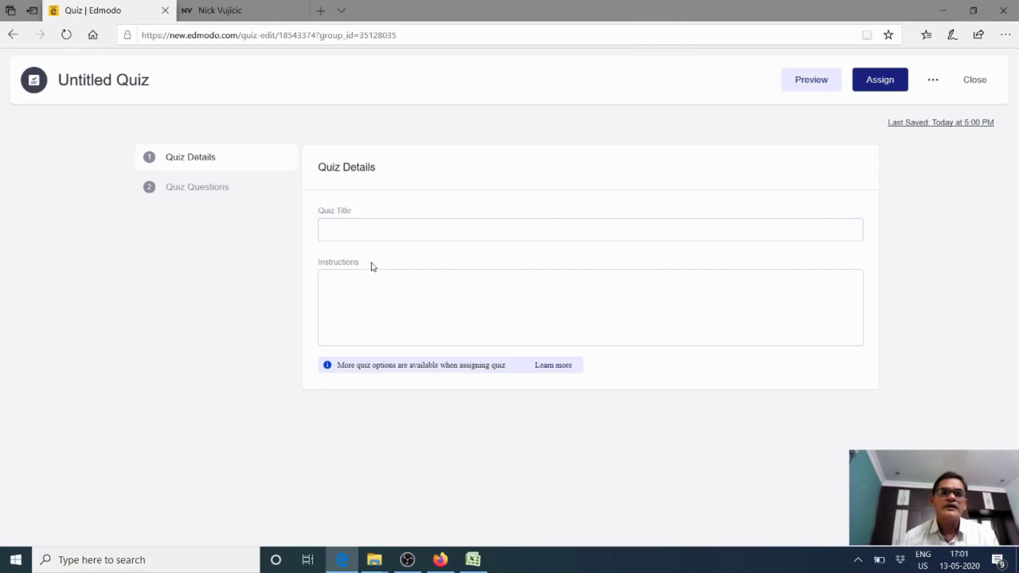
left_click(353, 233)
Title the quiz 'Week 1 Test', replacing the first attempt 'Unit 1 Quiz'
type("Unit ")
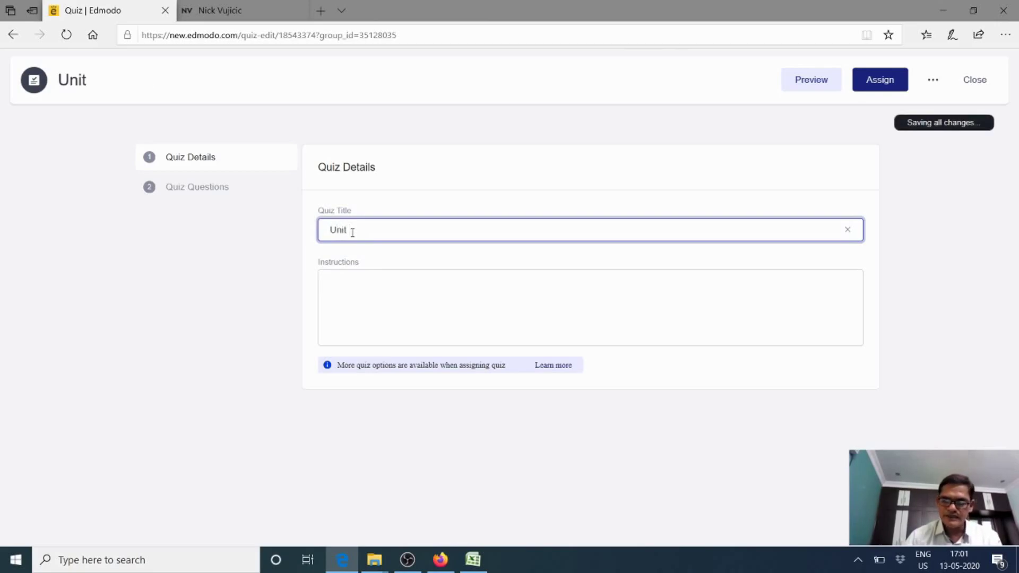
type("1 Quiz")
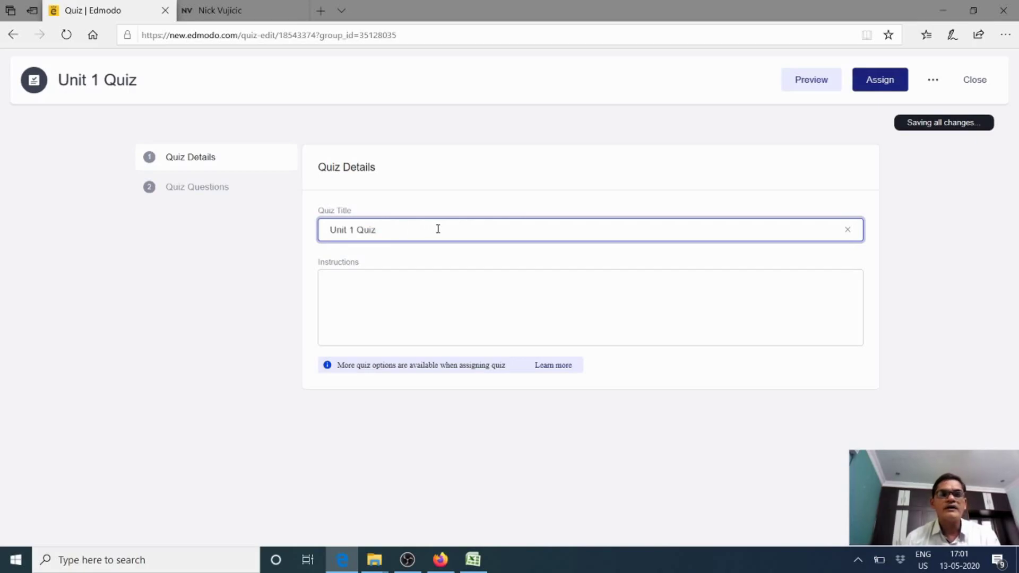
key("BackSpace")
key("BackSpace")
key("BackSpace")
key("BackSpace")
key("BackSpace")
key("BackSpace")
key("BackSpace")
key("BackSpace")
key("BackSpace")
key("BackSpace")
key("BackSpace")
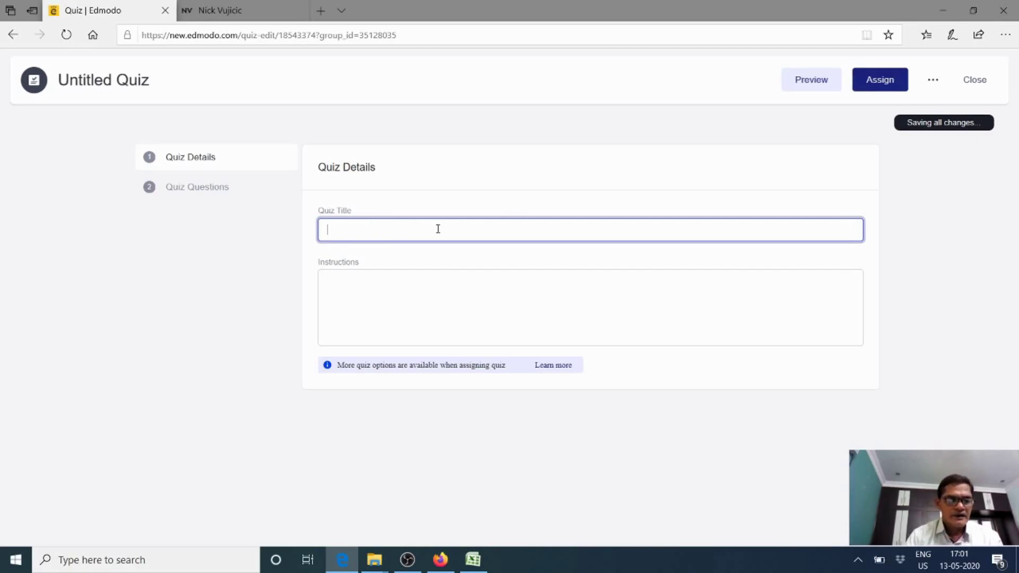
type("Week ")
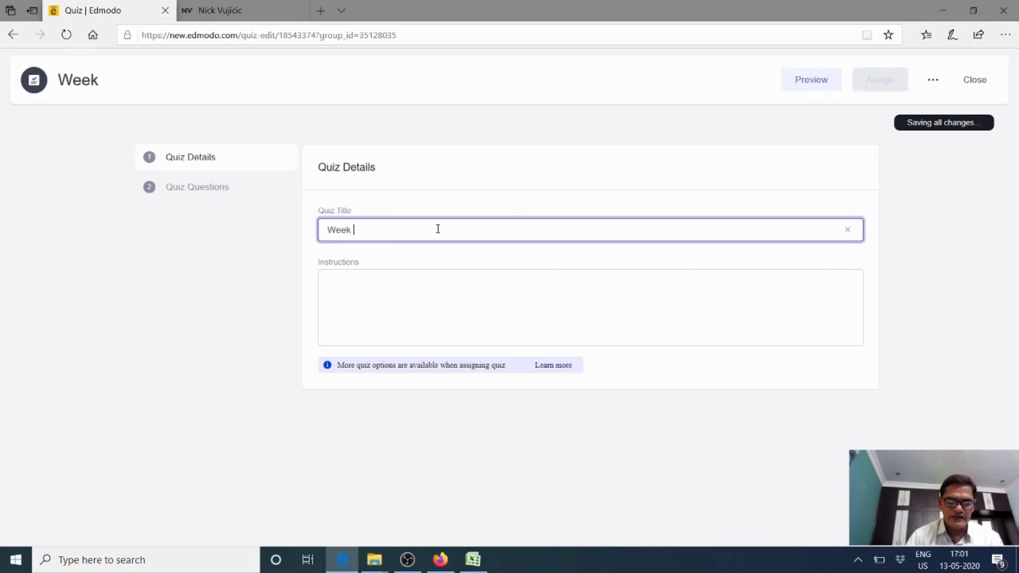
type("1 Test")
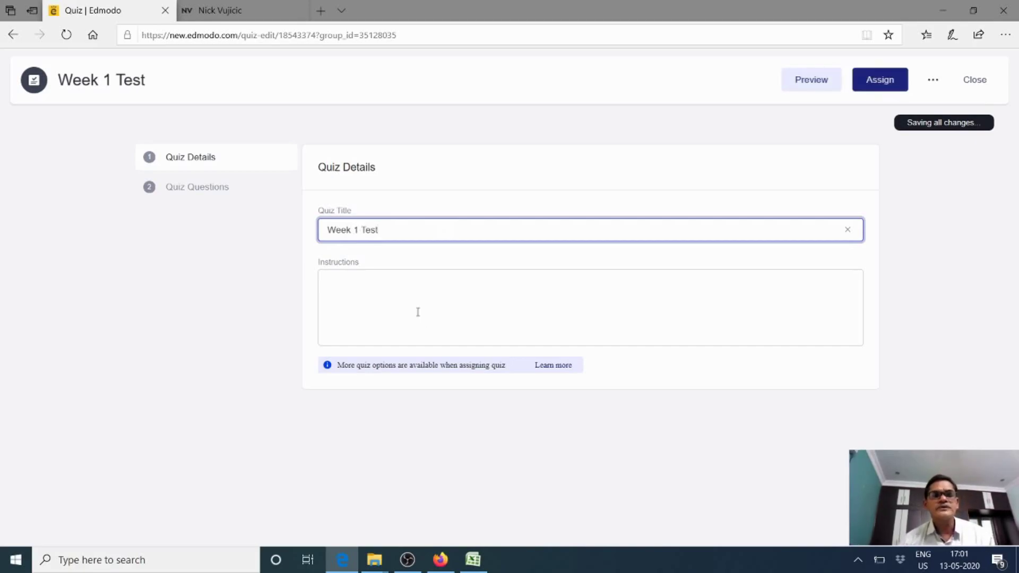
Enter instructions 'Answer all the questions Each question carries 1 Mark' and go to Quiz Questions
left_click(379, 281)
type("Answer")
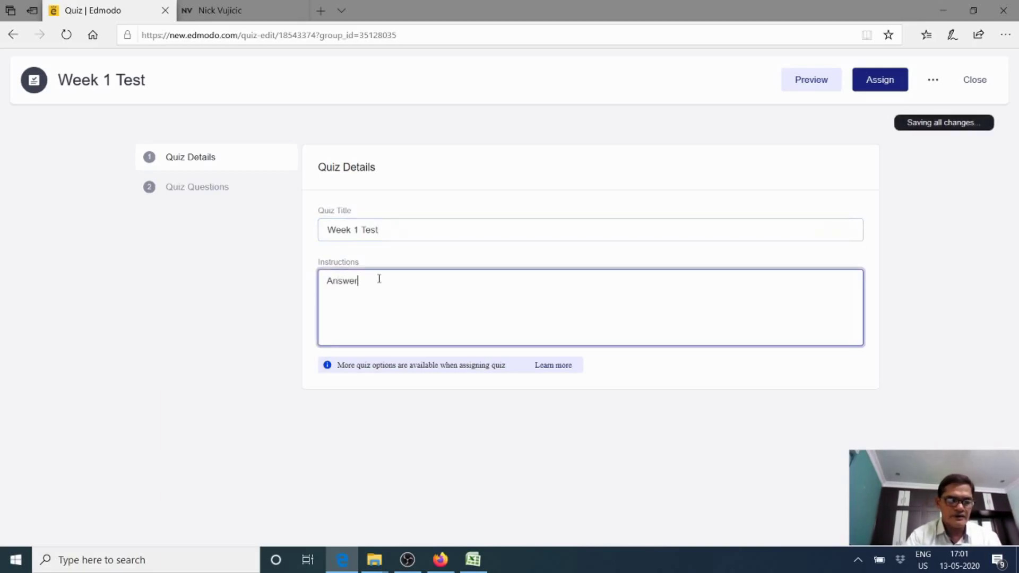
type(" all the ")
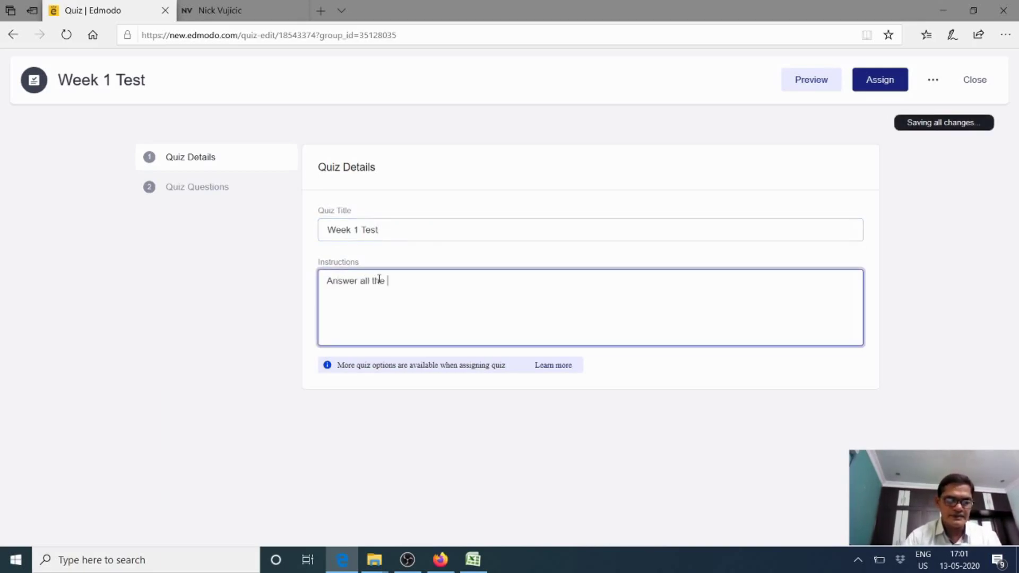
type("quest")
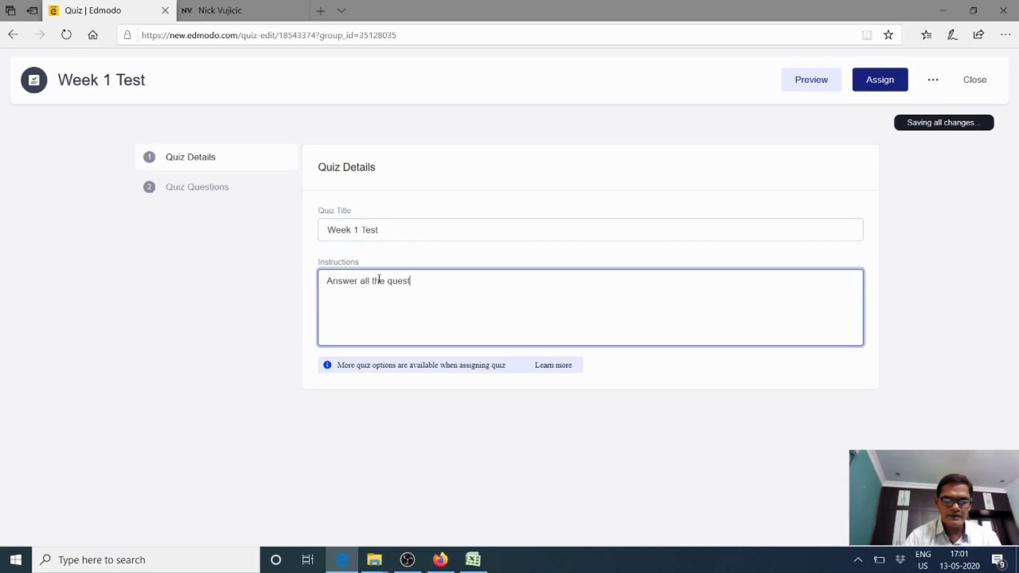
type("ions")
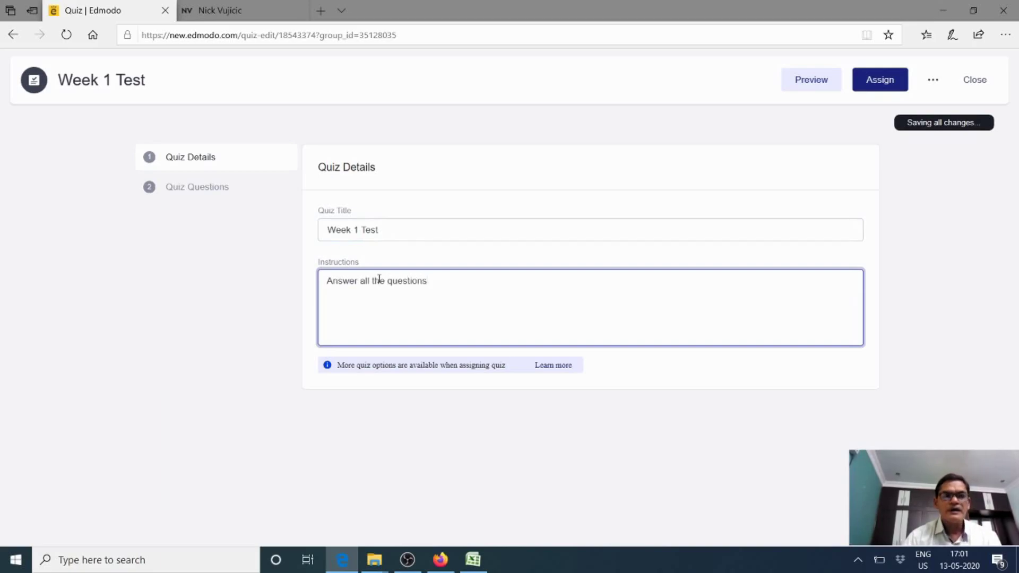
type(" Ea")
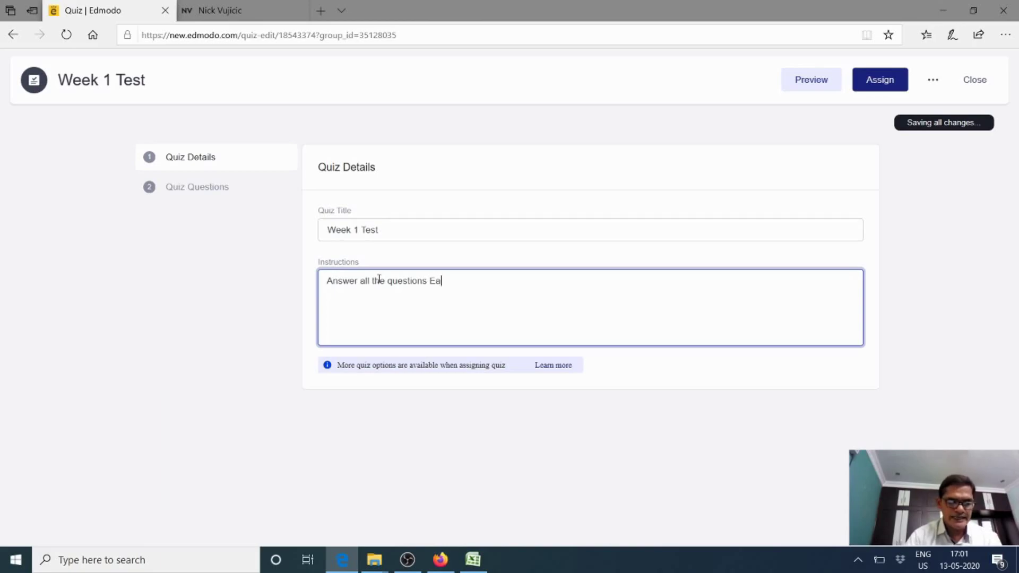
type("ch quest")
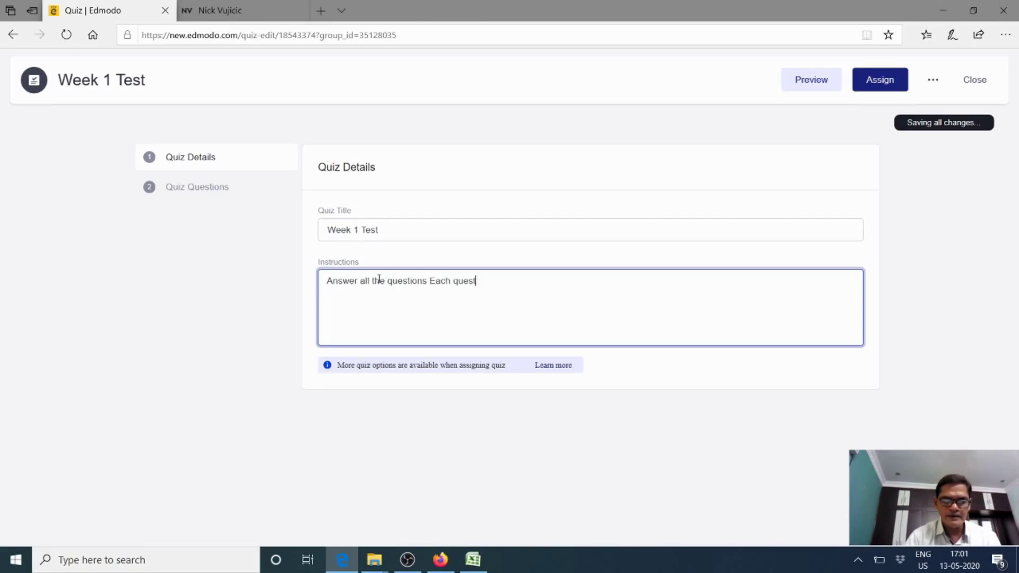
type("ion ca")
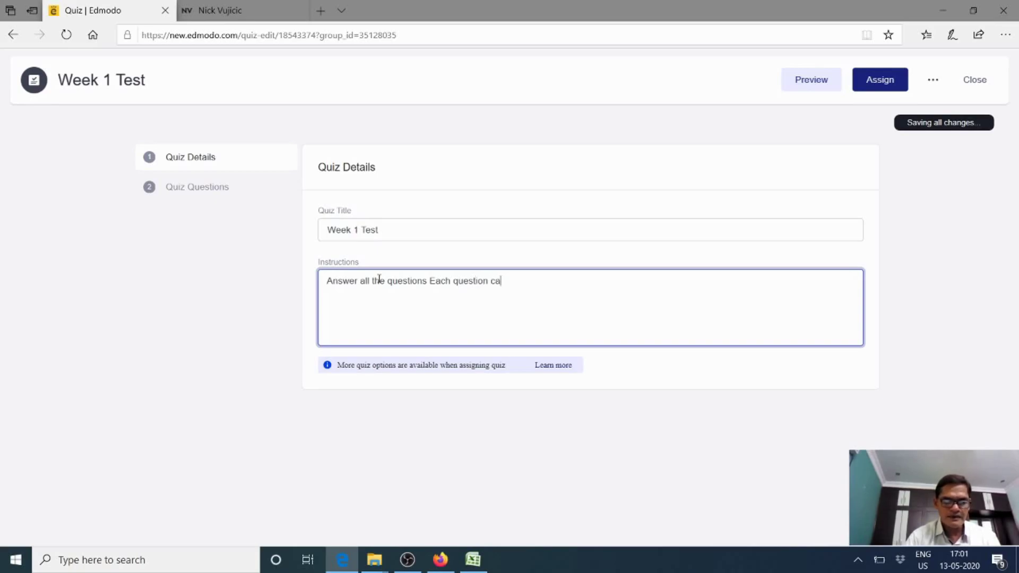
type("nries ")
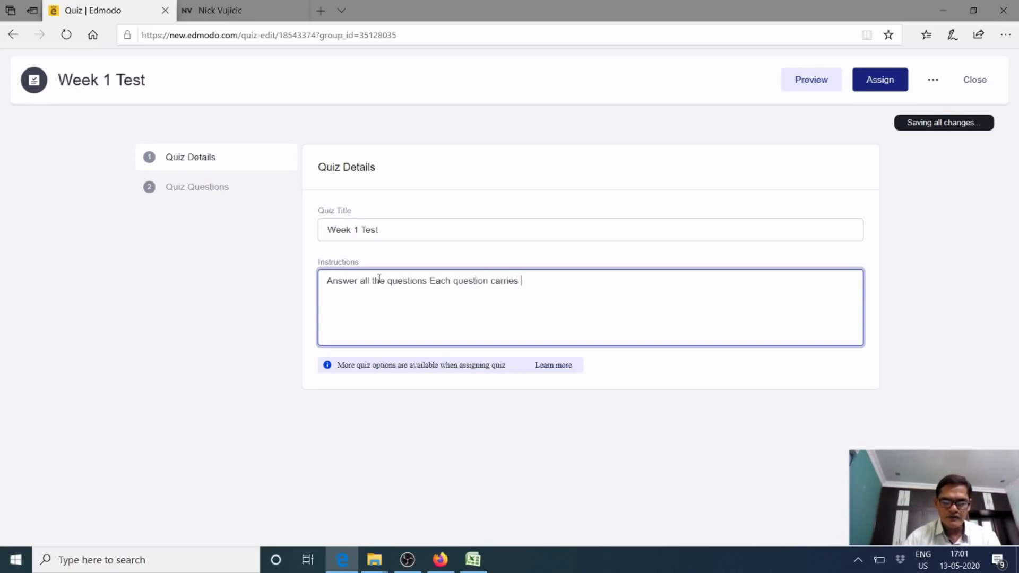
type("1 ")
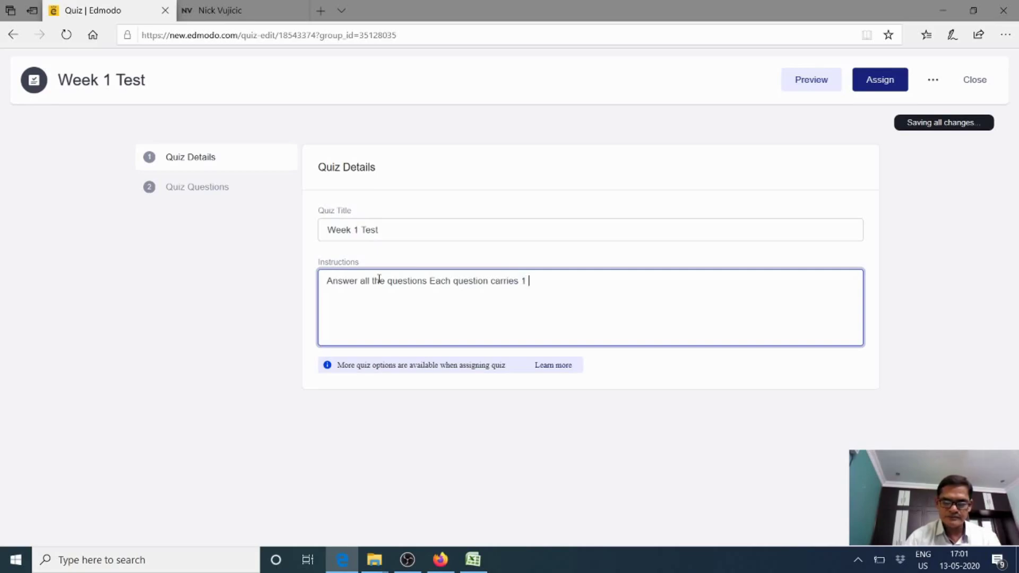
type("Mark")
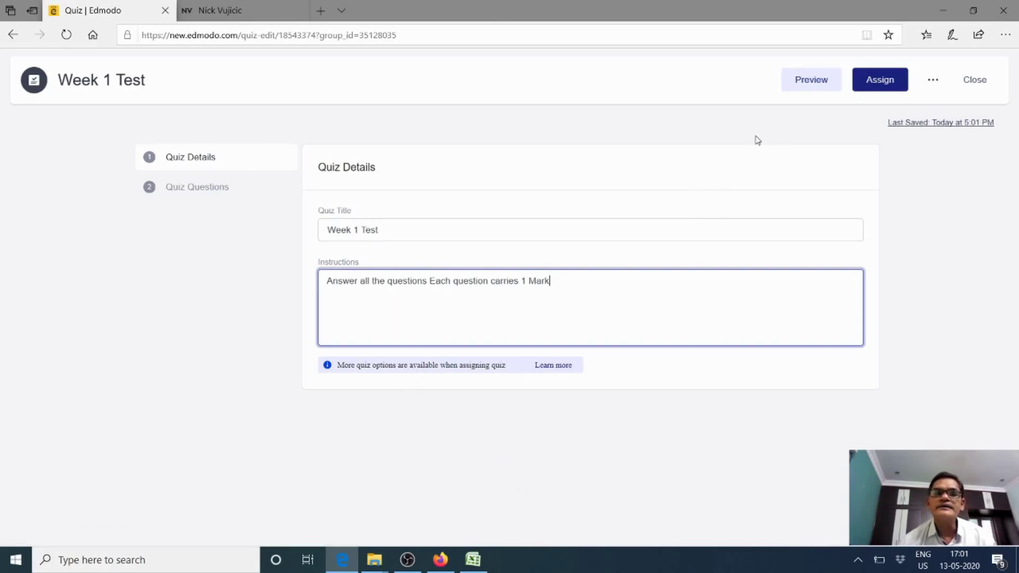
left_click(202, 188)
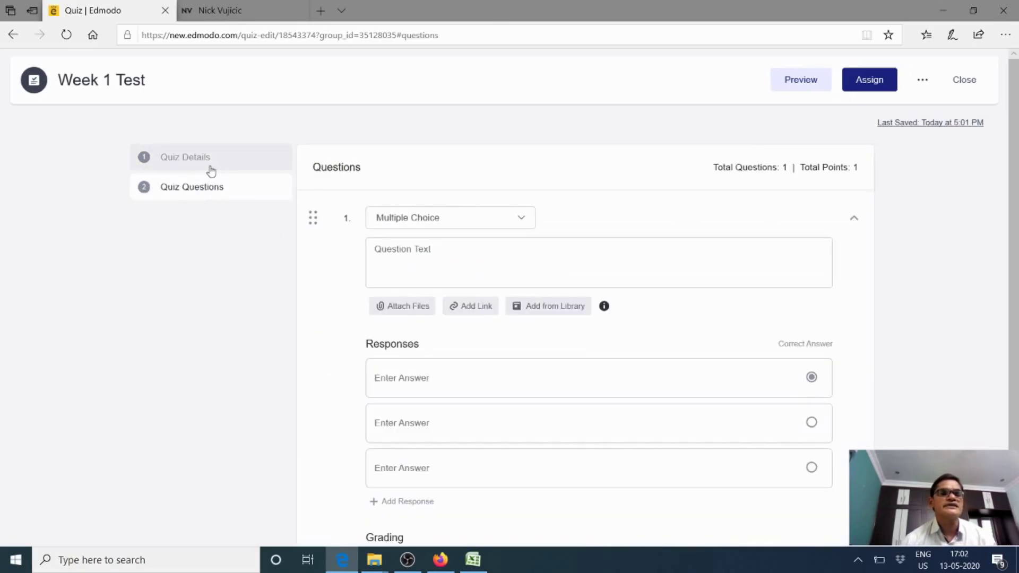
Revisit Quiz Details, return to Quiz Questions, and open question 1's question-type list
left_click(214, 165)
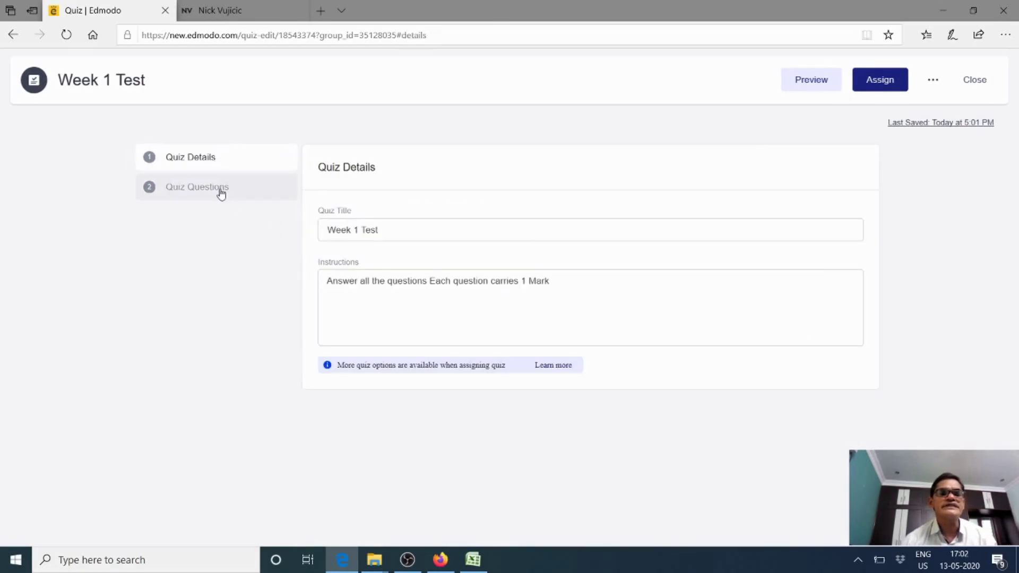
left_click(215, 192)
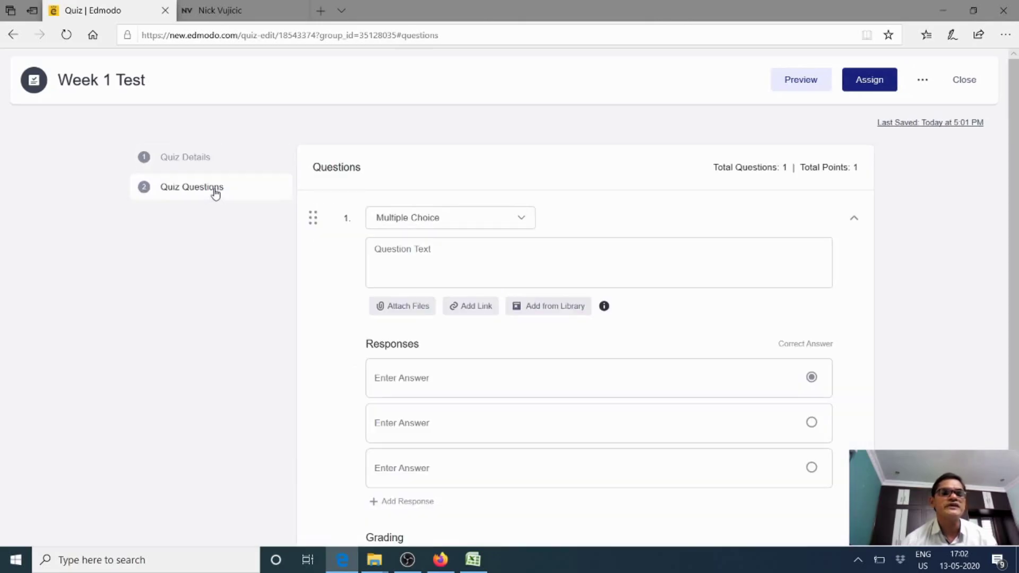
scroll(392, 225, "down", 2)
scroll(398, 223, "up", 2)
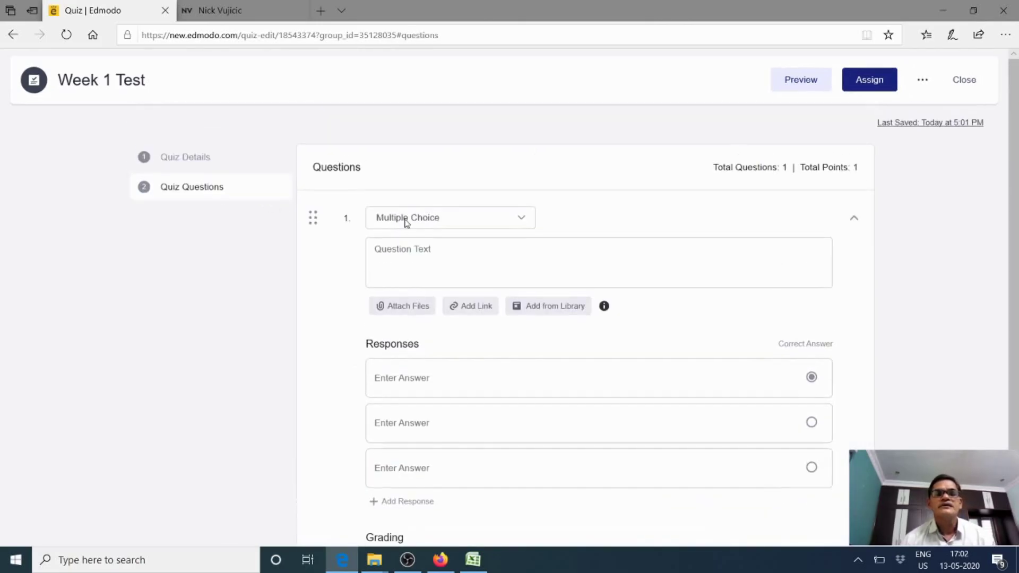
scroll(417, 237, "down", 2)
scroll(419, 239, "up", 2)
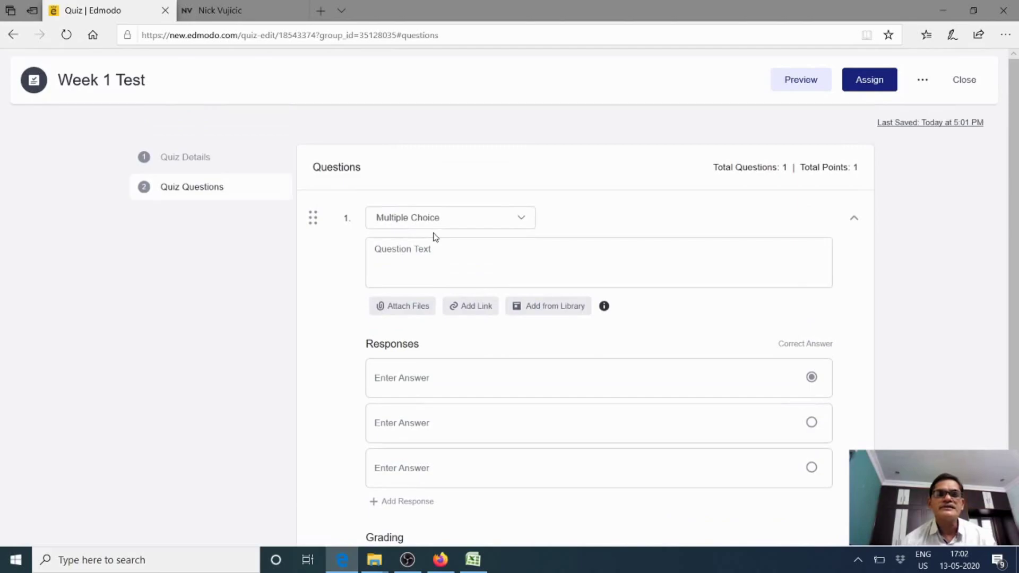
left_click(521, 222)
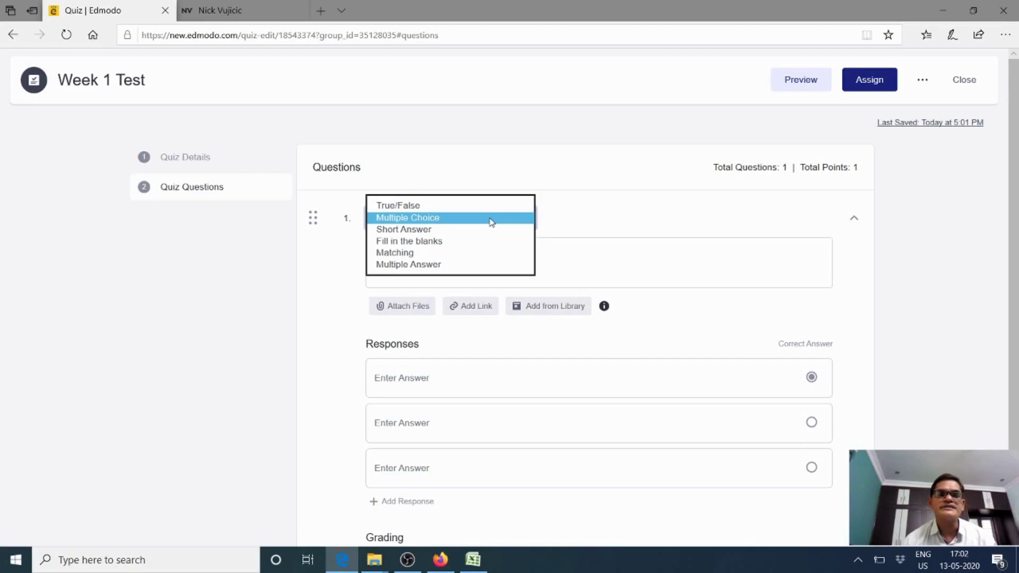
Keep question 1 as Multiple Choice, ask where the person was born, and enter Australia as the first answer
left_click(491, 221)
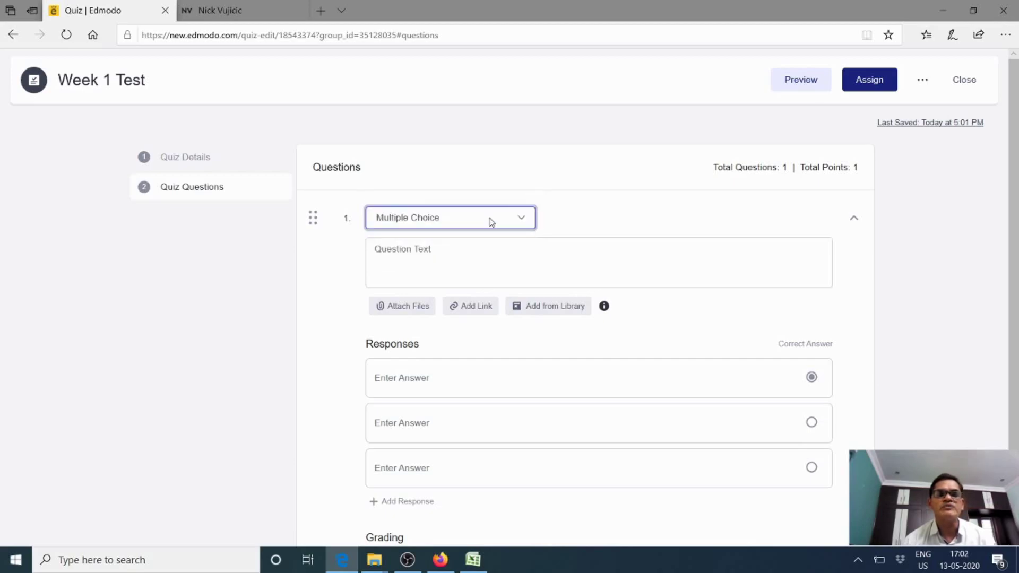
left_click(483, 269)
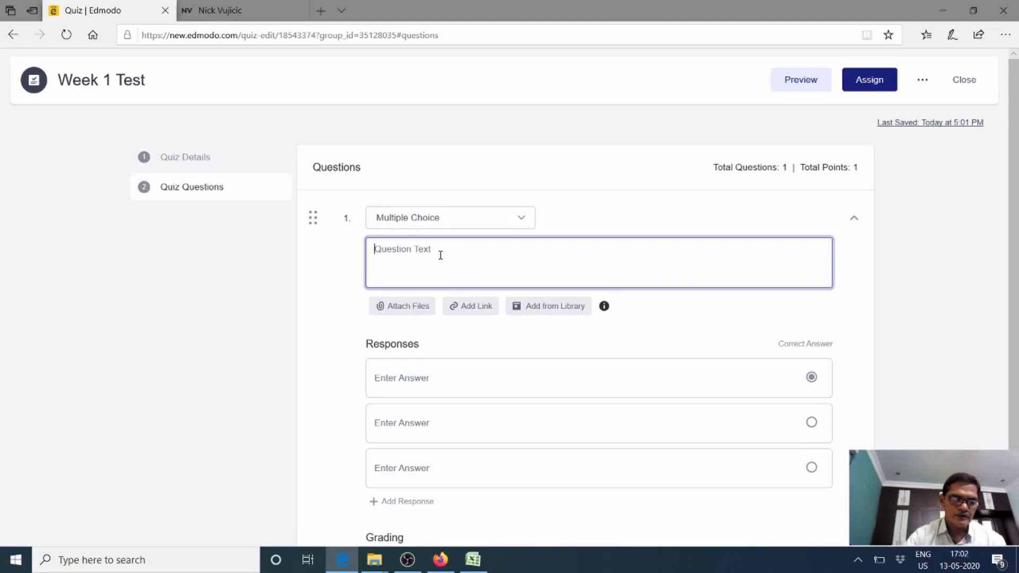
type("Nick")
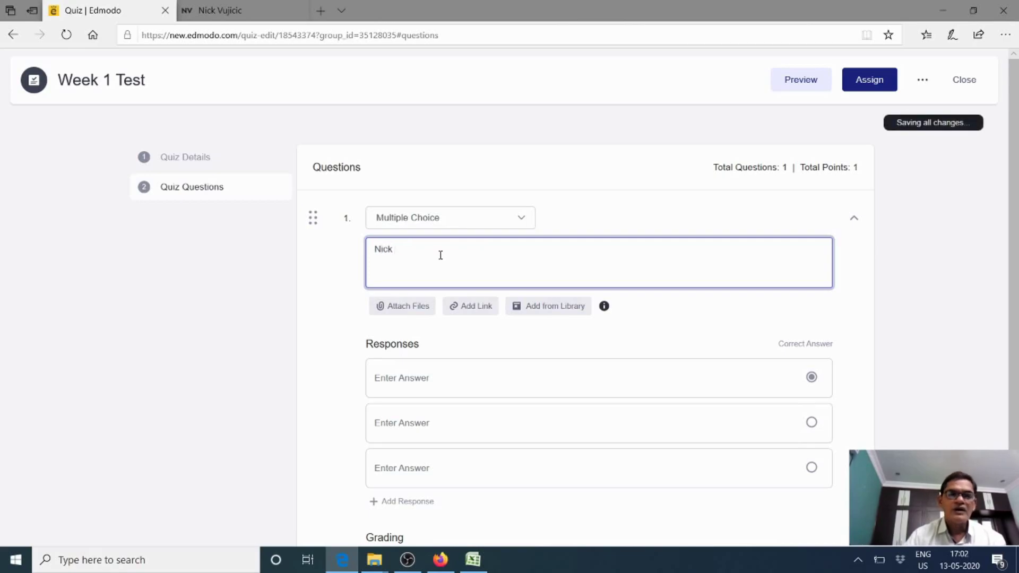
type("  was bo")
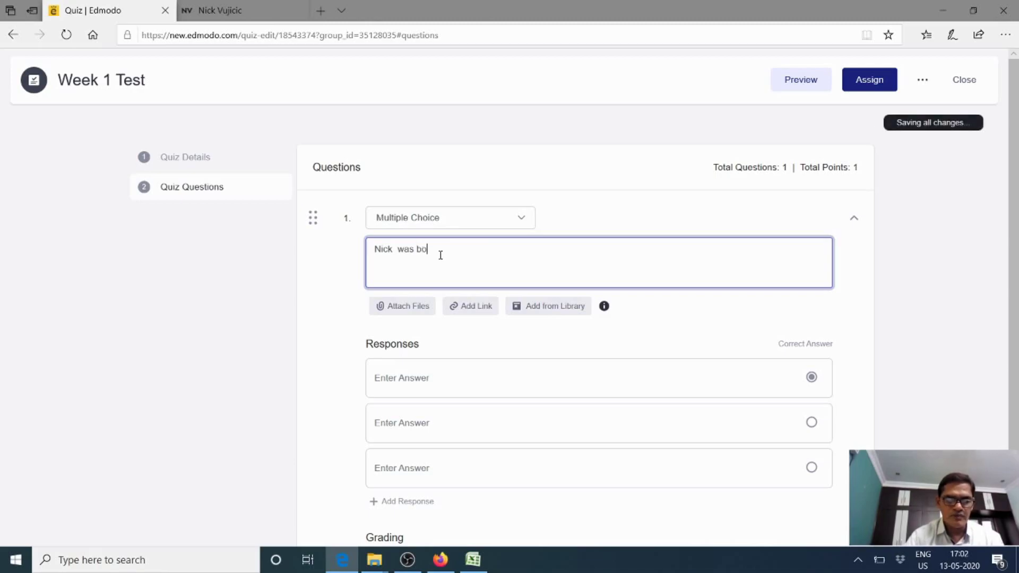
type("rn")
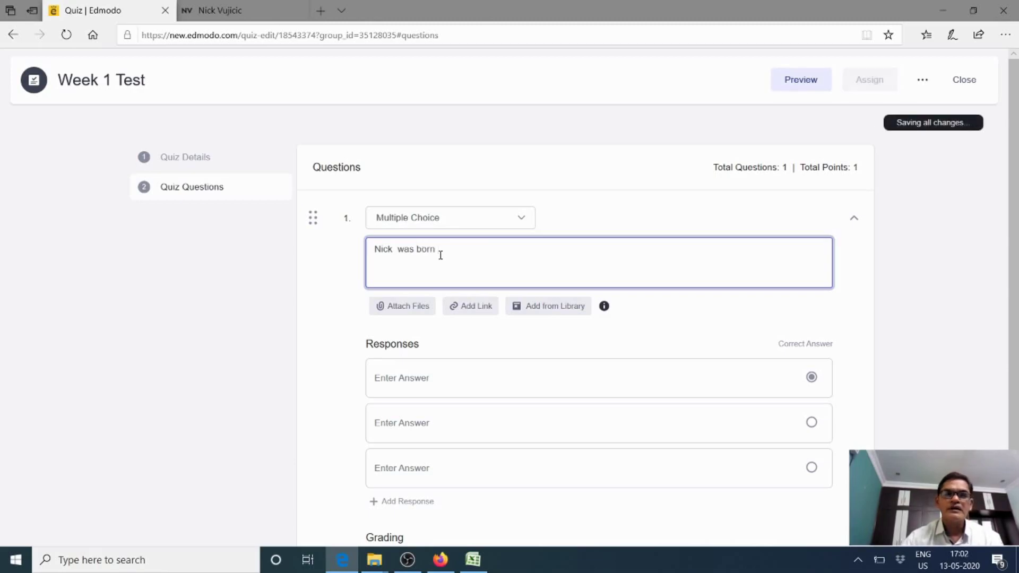
type(" in")
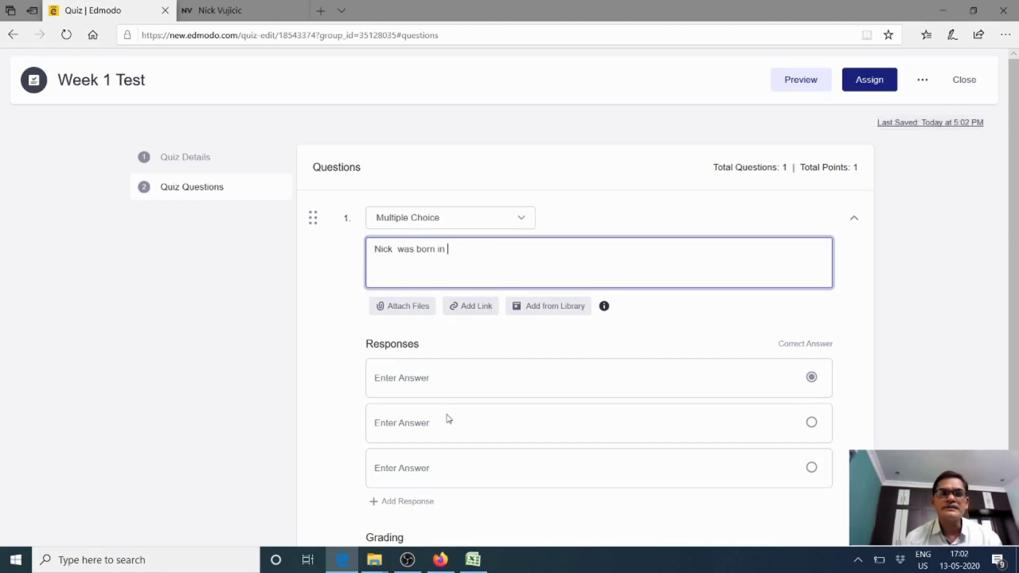
left_click(433, 379)
type("Australia")
Add US, England and Japan as the second, third and fourth answers
left_click(424, 423)
type("US")
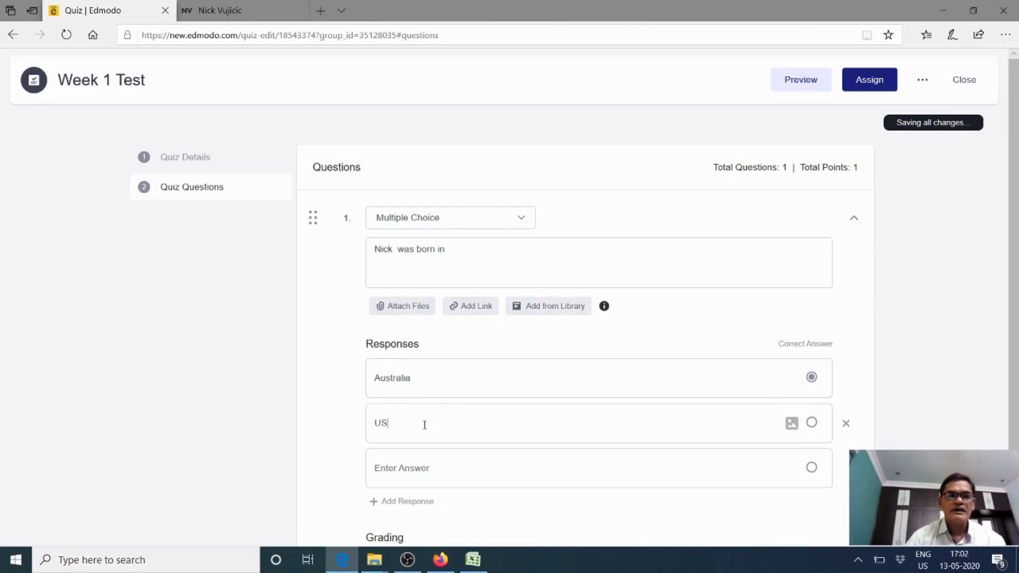
scroll(422, 426, "down", 2)
left_click(402, 378)
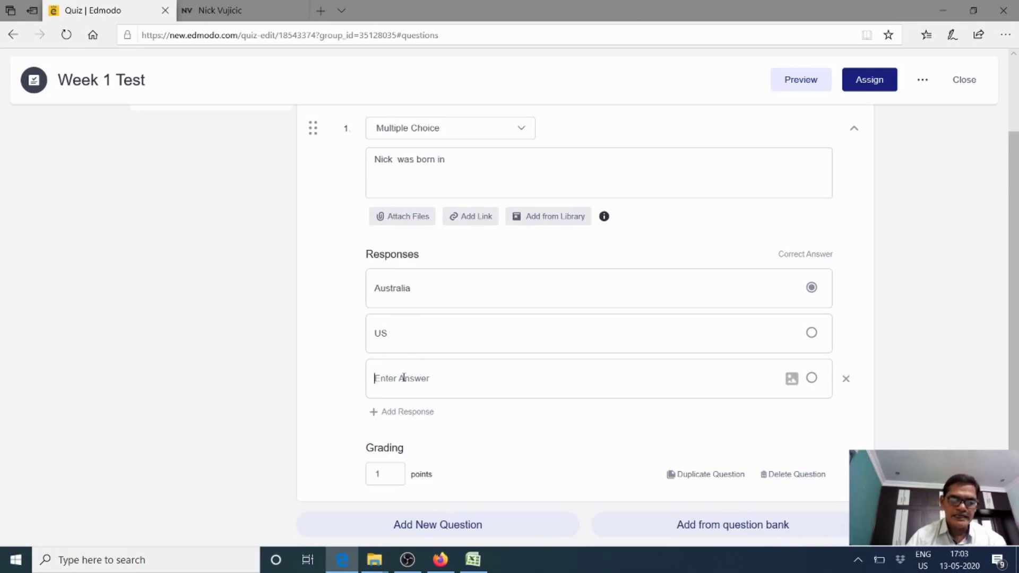
type("En")
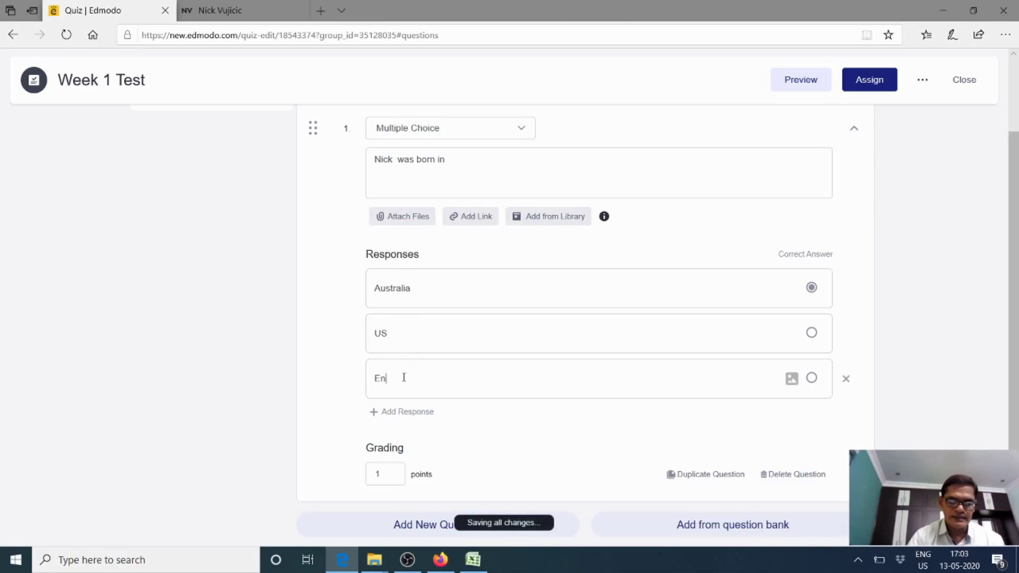
type("glan")
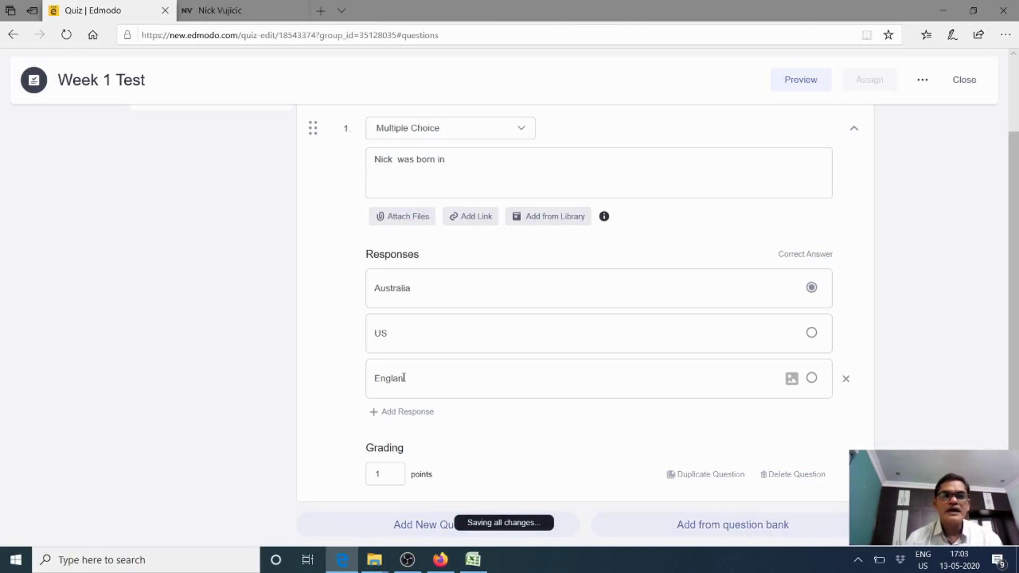
left_click(405, 413)
scroll(403, 412, "down", 1)
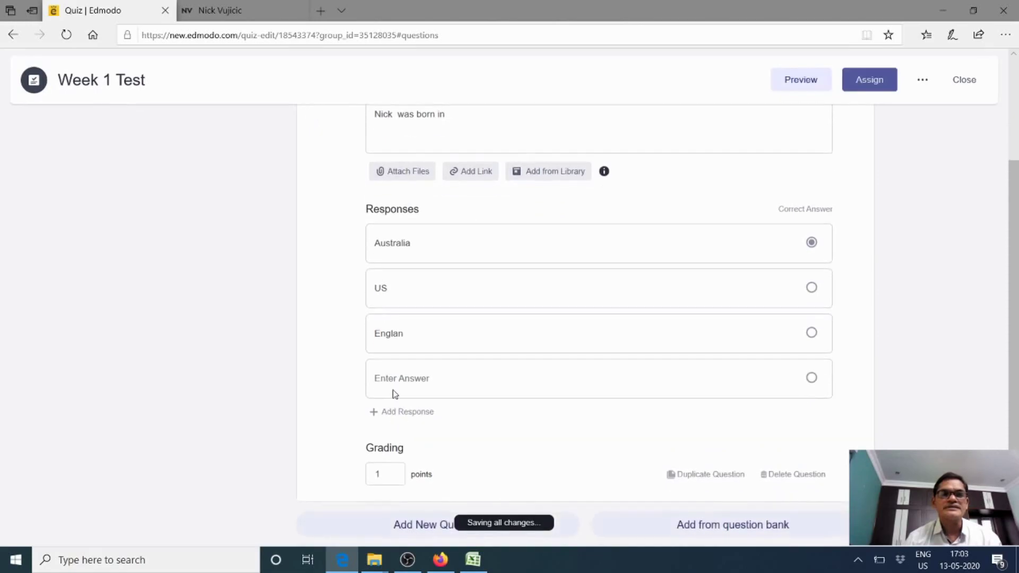
left_click(408, 335)
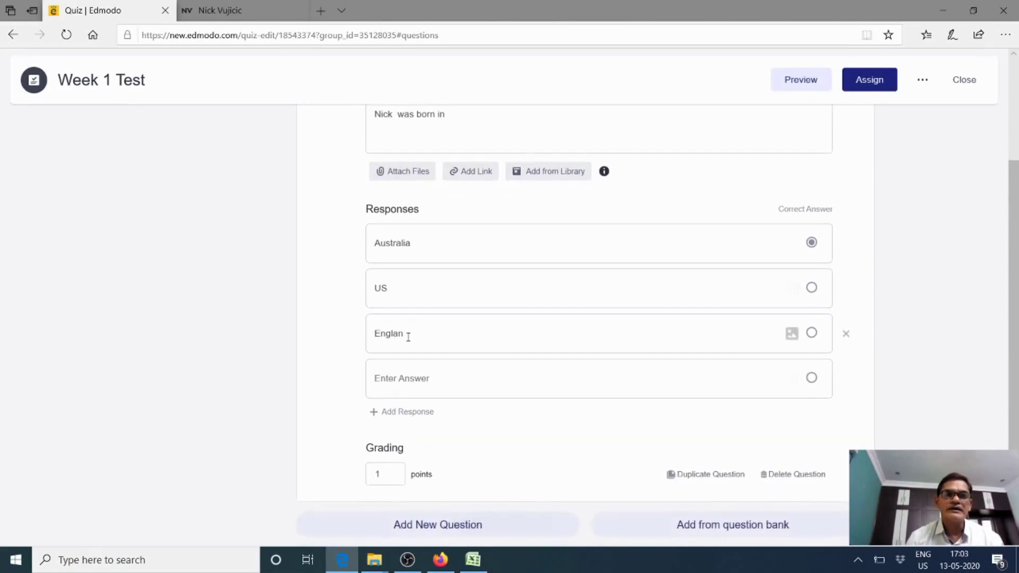
type("d")
left_click(408, 376)
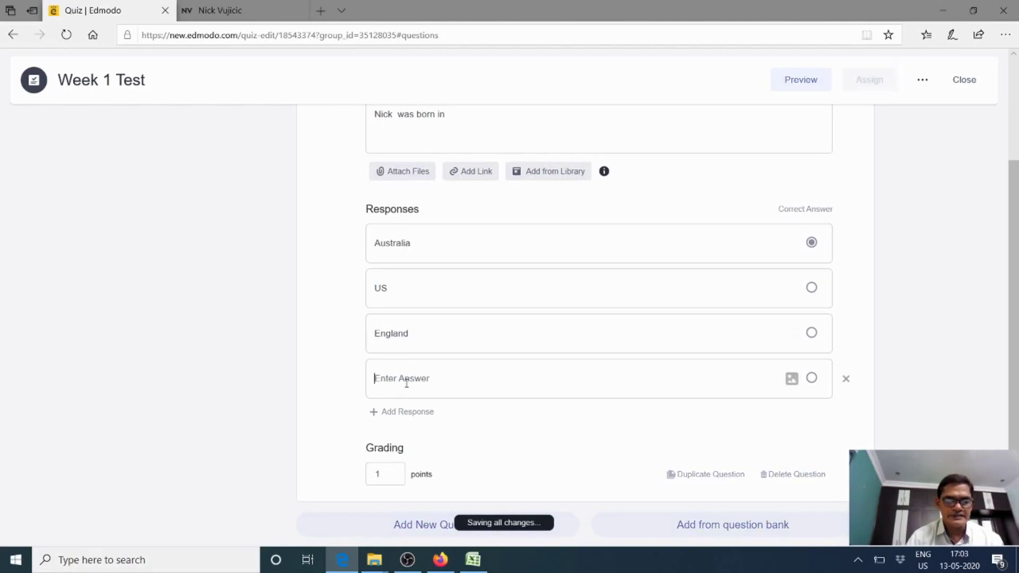
type("Japan")
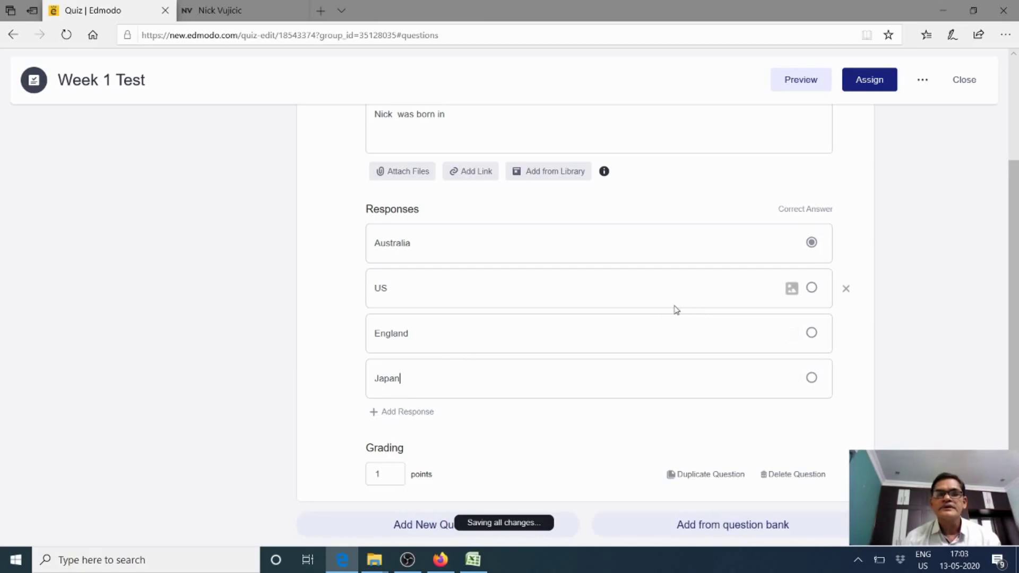
Try other correct-answer choices, ending with Australia marked correct
scroll(703, 310, "up", 2)
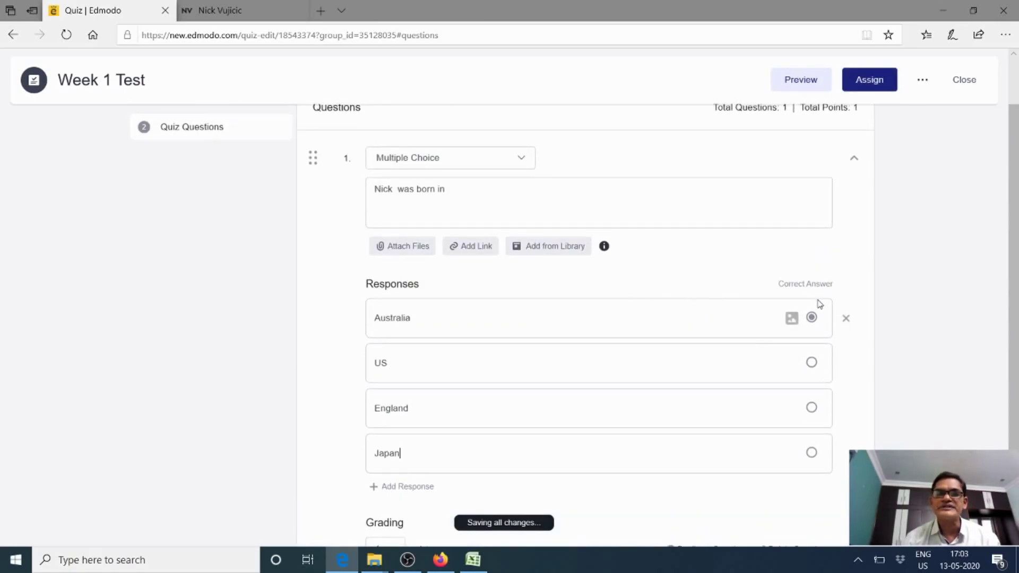
scroll(820, 304, "down", 1)
scroll(819, 301, "up", 2)
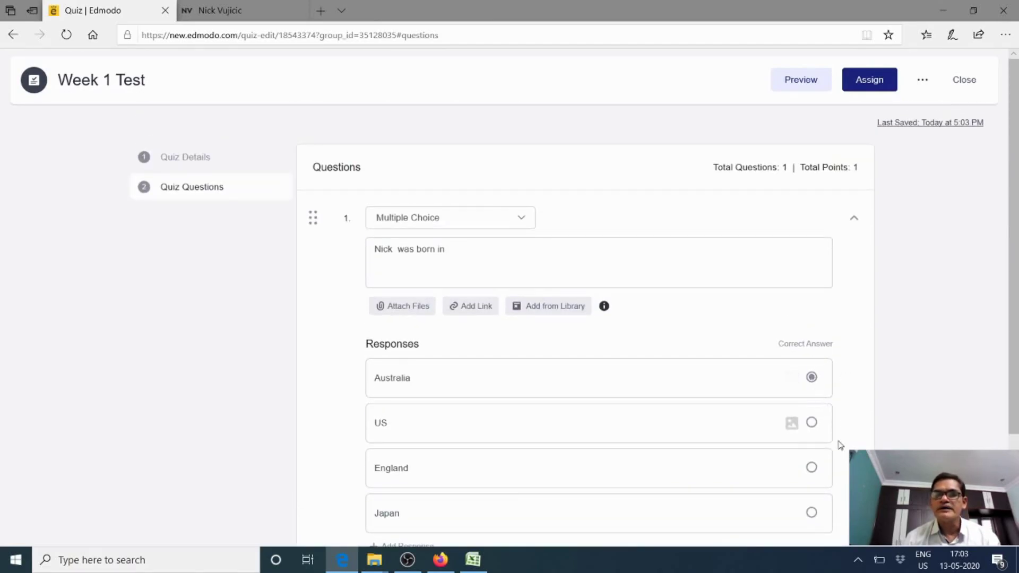
scroll(867, 358, "down", 2)
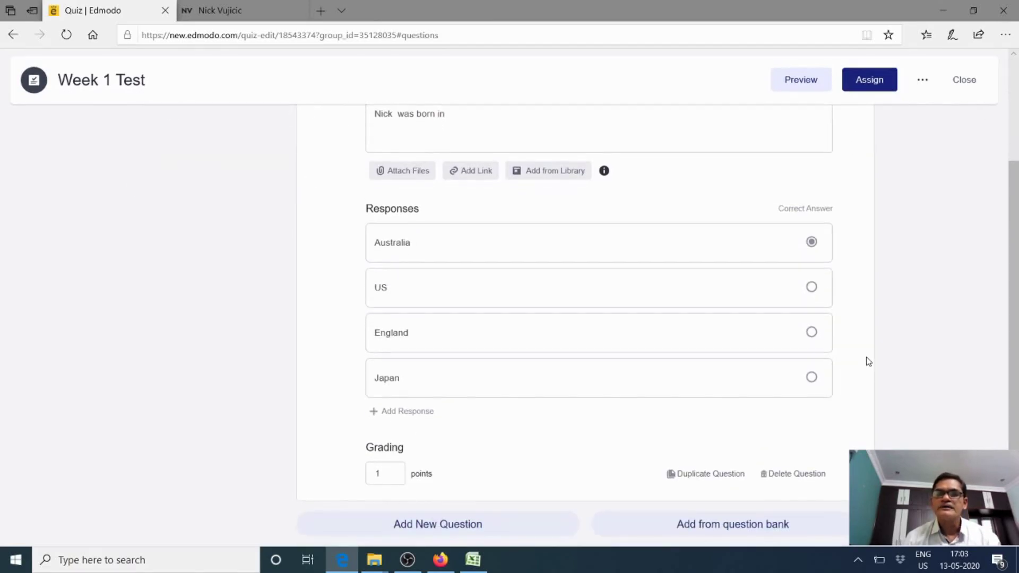
left_click(811, 287)
left_click(811, 243)
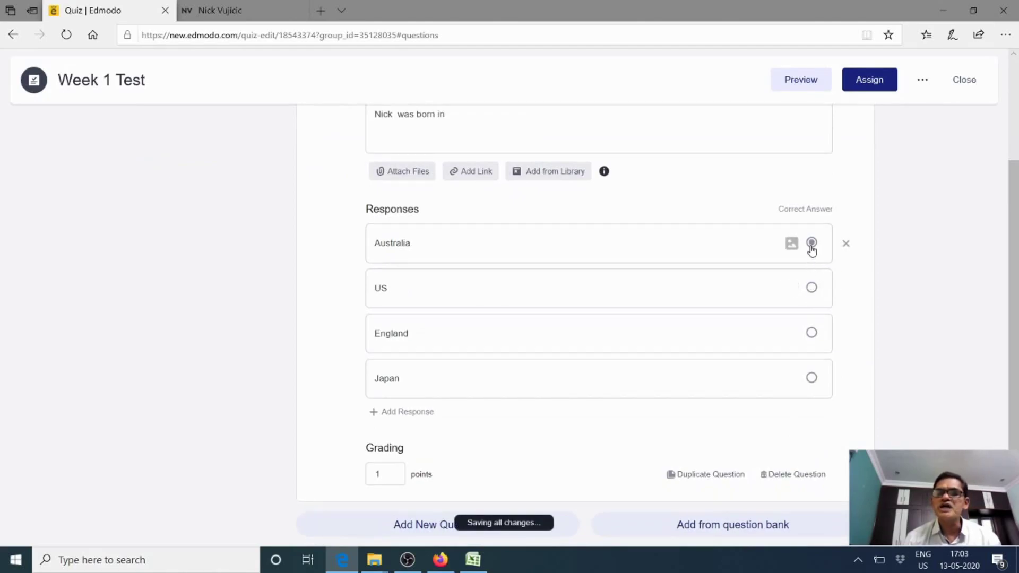
left_click(811, 288)
left_click(811, 333)
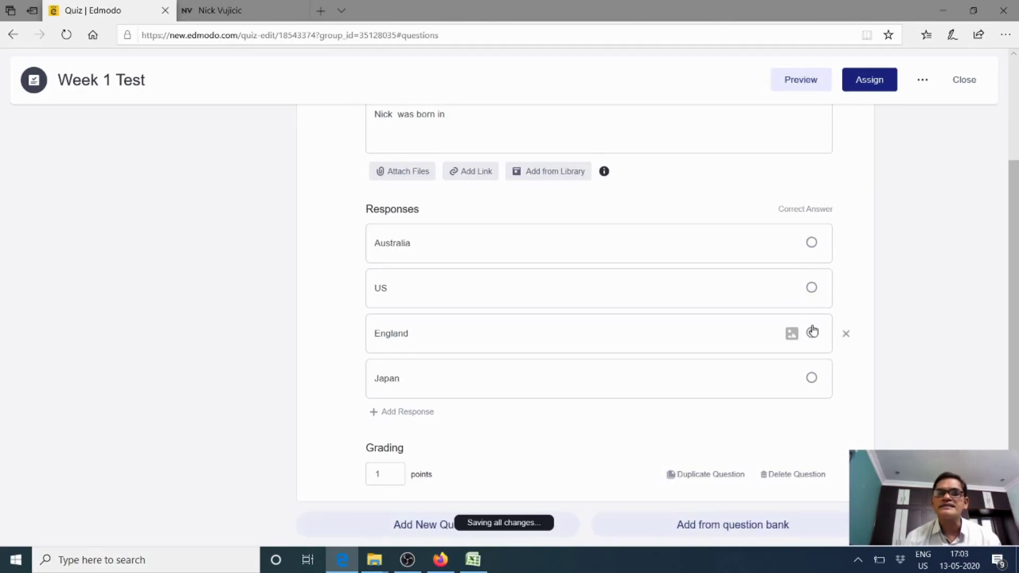
left_click(811, 288)
left_click(811, 244)
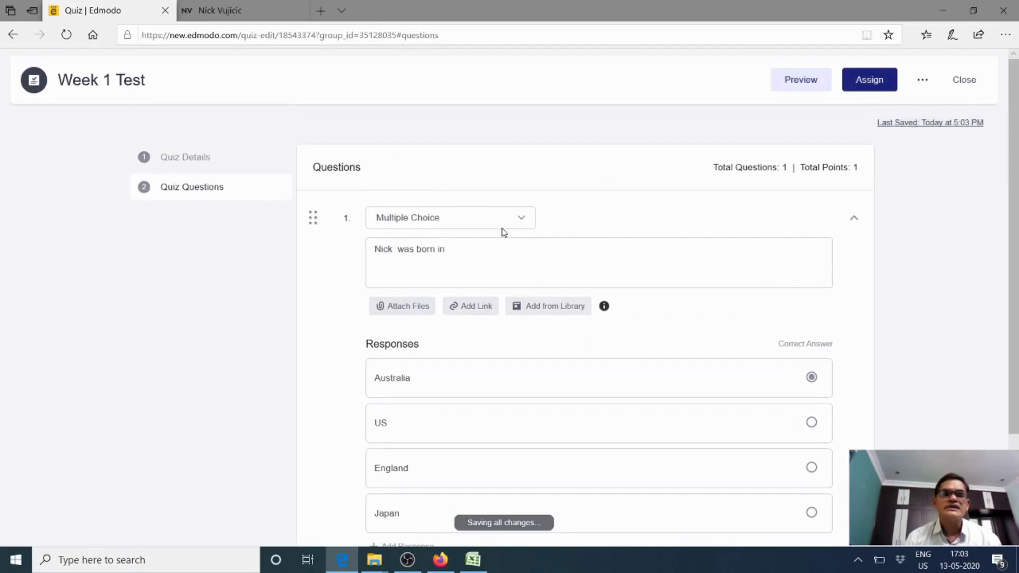
left_click(522, 222)
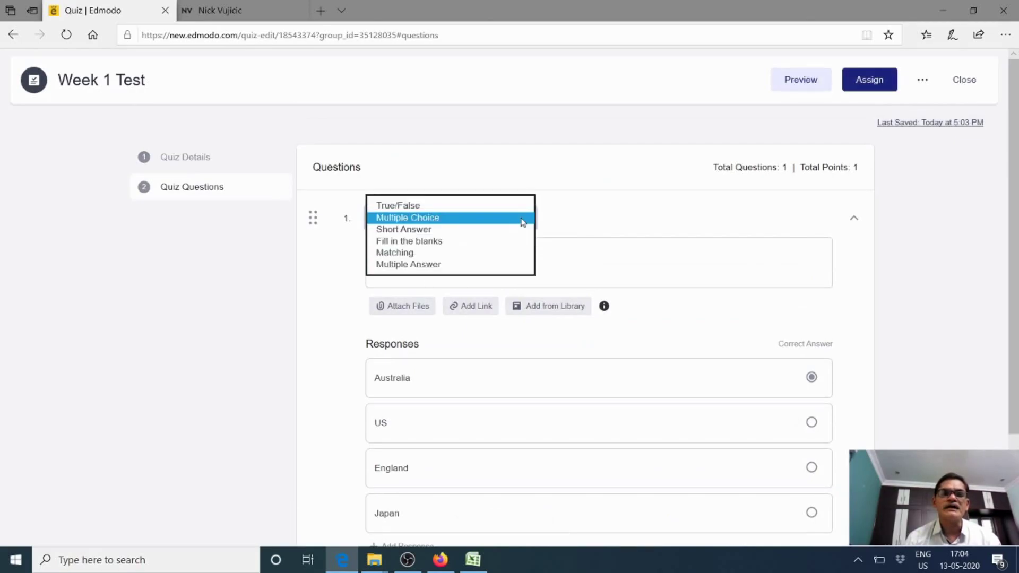
left_click(553, 221)
scroll(514, 246, "down", 1)
scroll(515, 247, "down", 2)
scroll(467, 170, "up", 2)
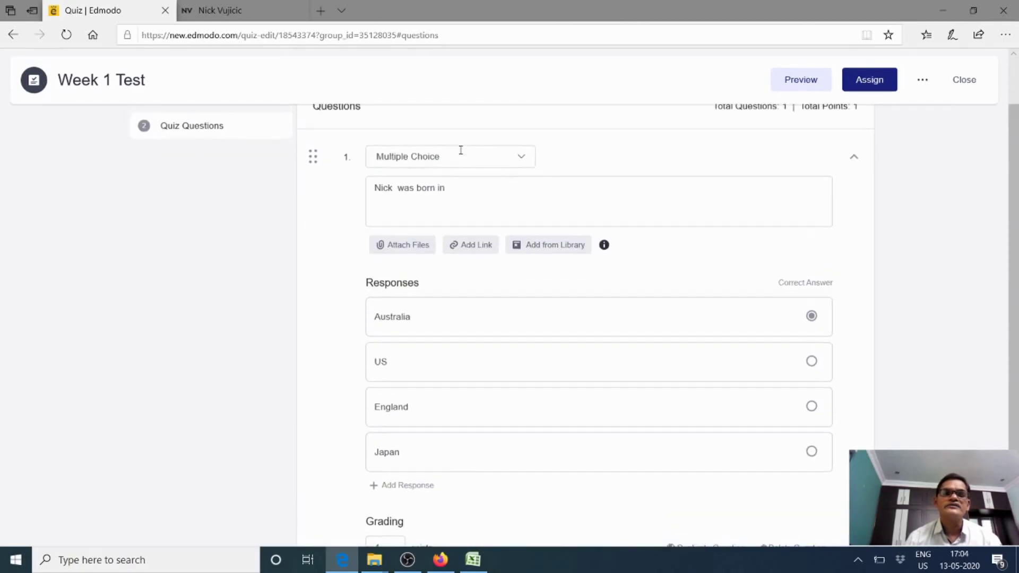
left_click(453, 197)
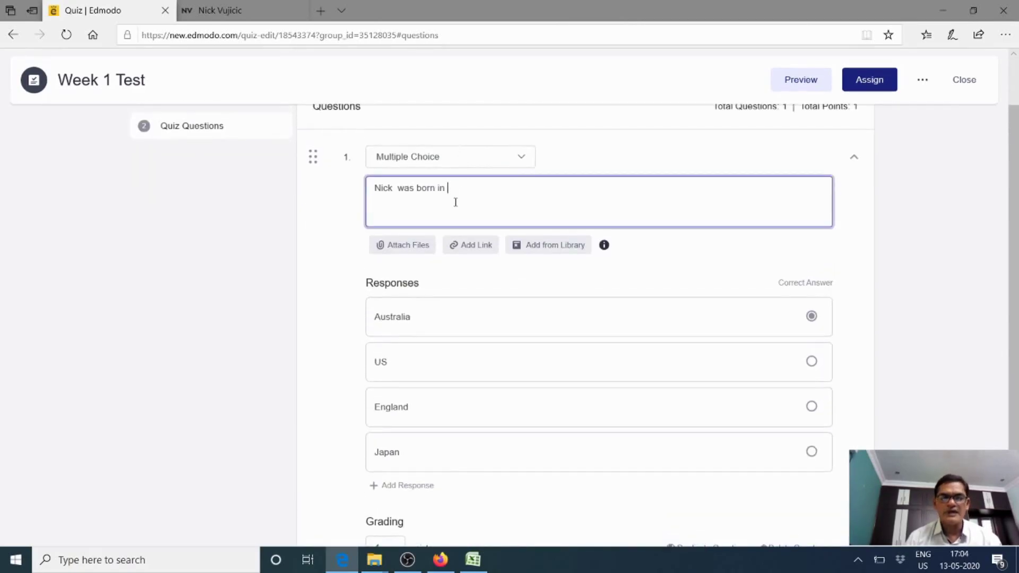
scroll(456, 202, "down", 1)
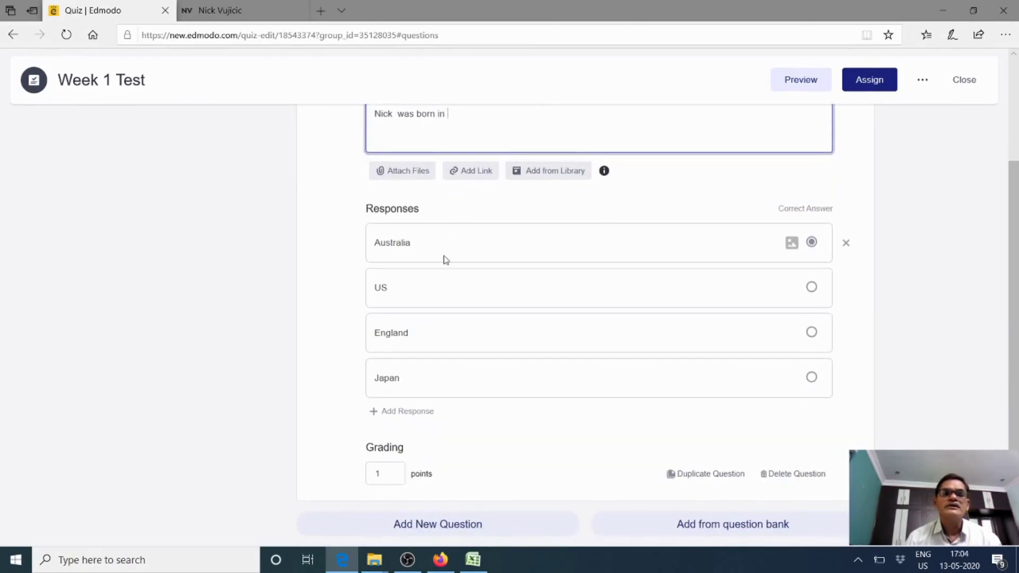
scroll(444, 257, "up", 2)
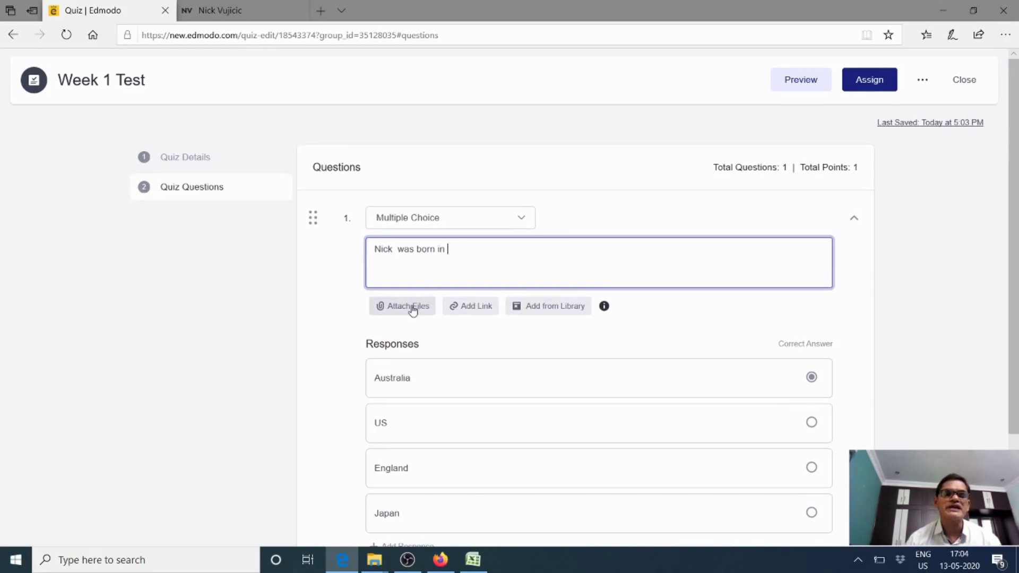
left_click(412, 309)
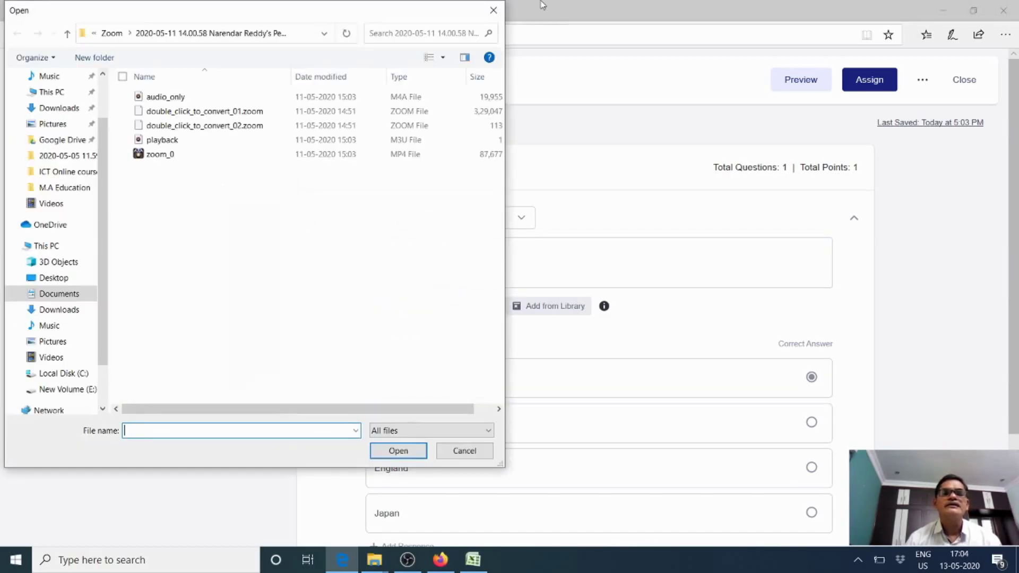
left_click(493, 10)
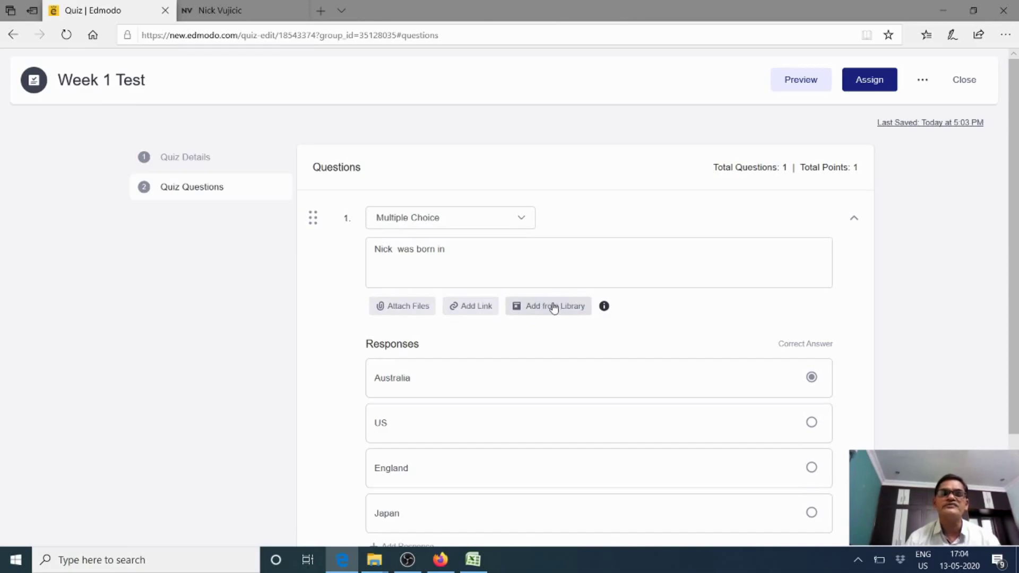
mouse_move(606, 308)
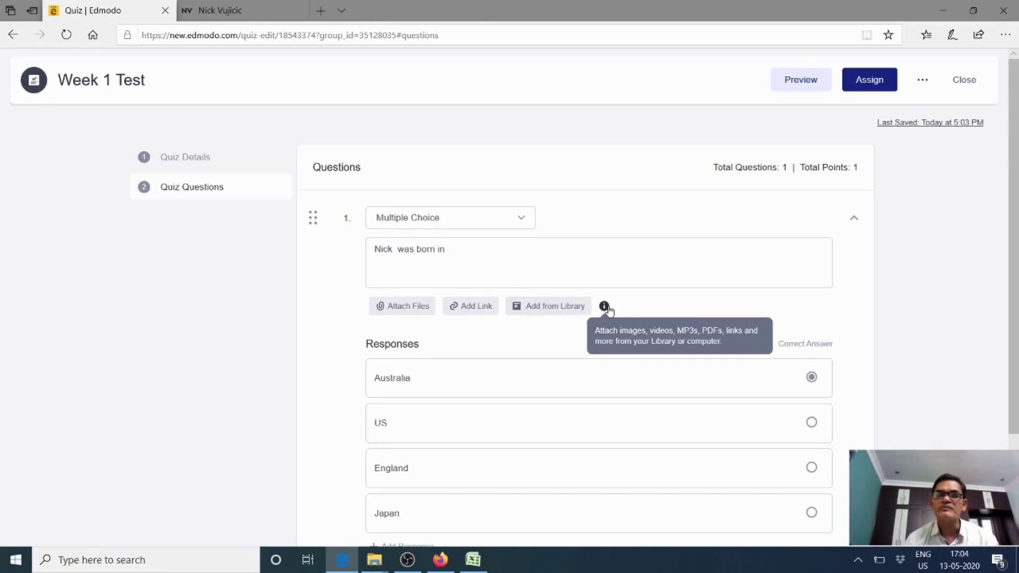
scroll(608, 310, "down", 1)
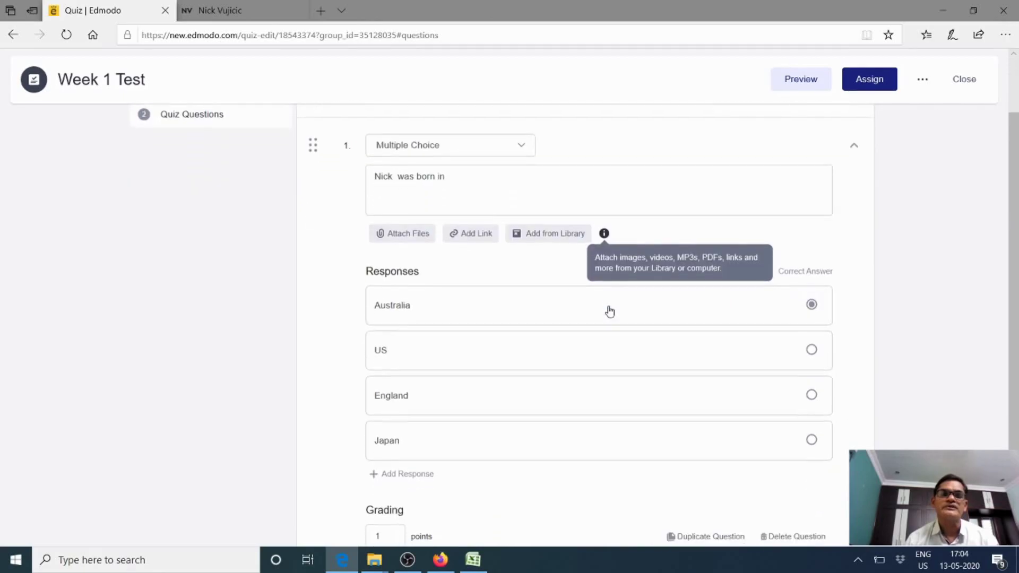
scroll(608, 248, "down", 1)
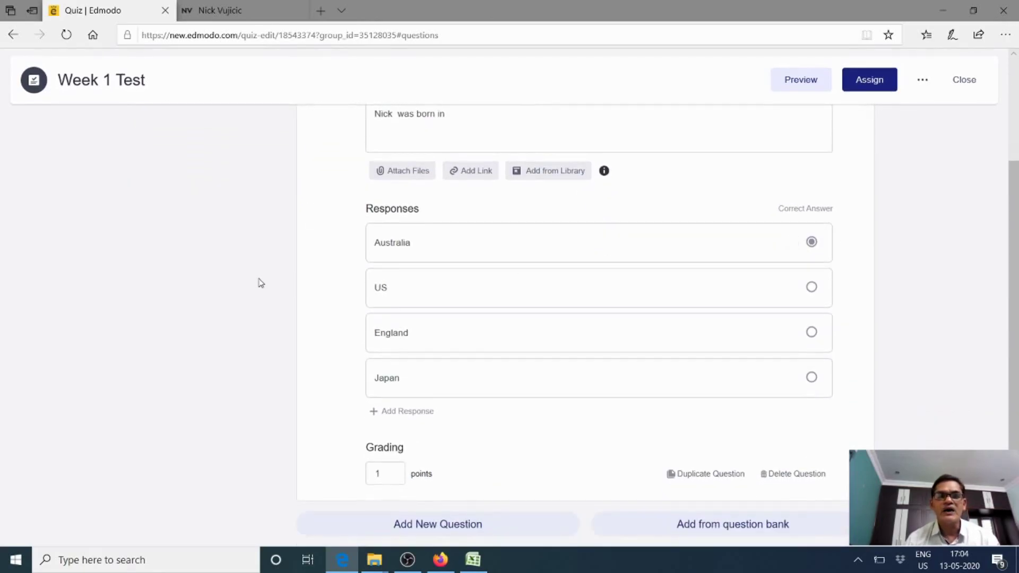
left_click(384, 474)
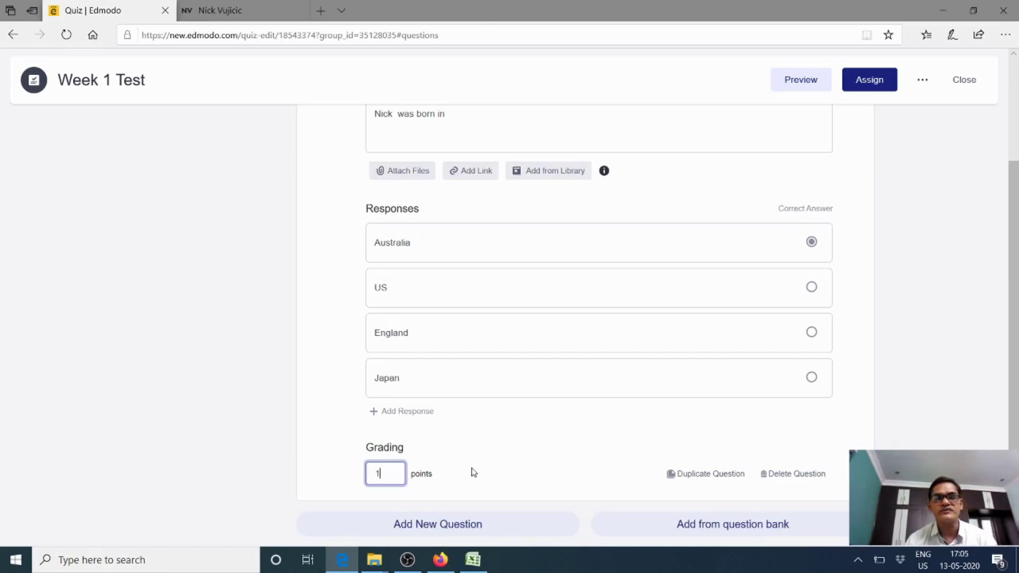
scroll(464, 475, "up", 2)
scroll(467, 476, "down", 2)
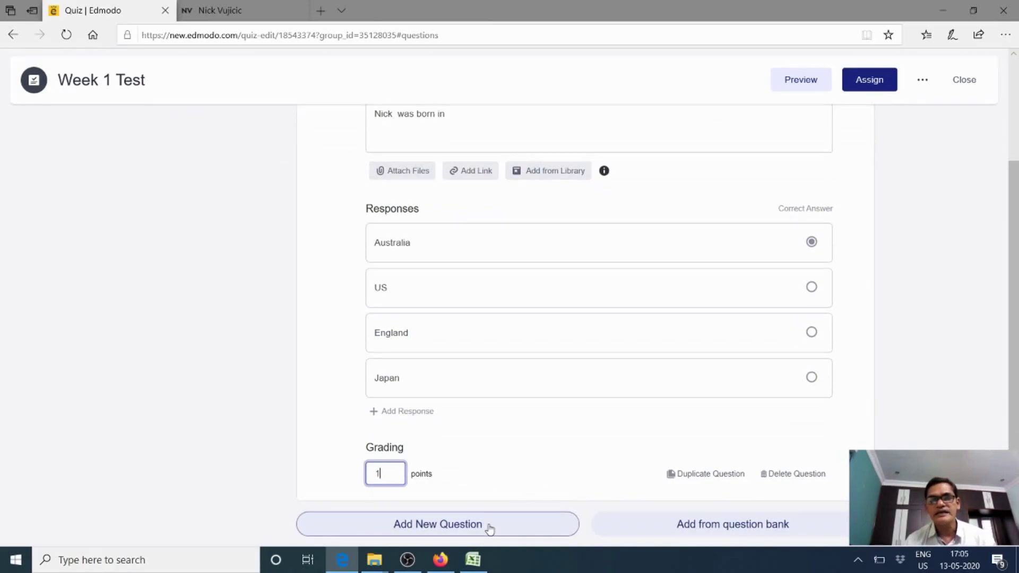
scroll(705, 389, "up", 1)
scroll(708, 393, "down", 1)
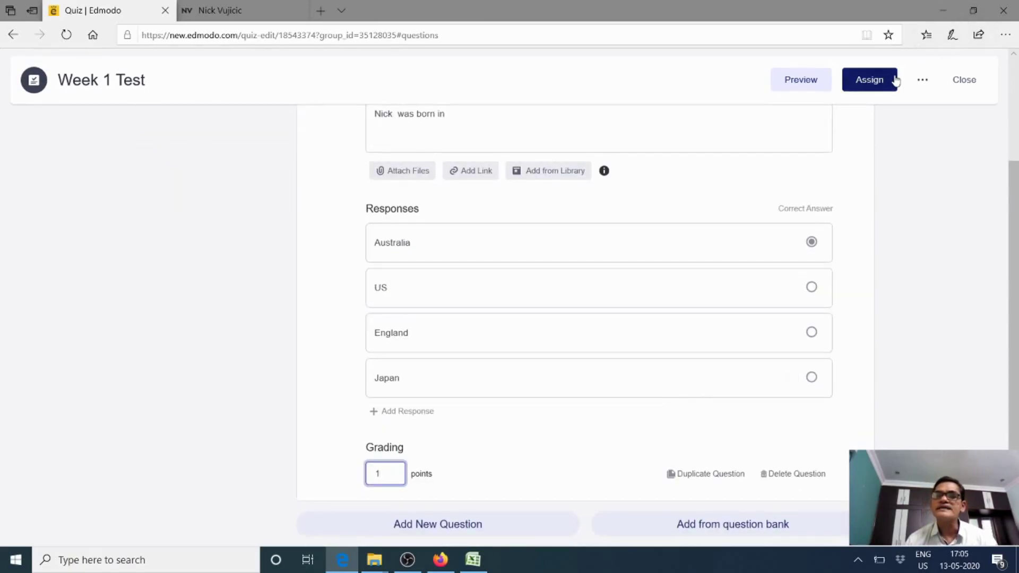
Add True/False question 2 about studying in a special school, False correct, and start question 3
left_click(438, 534)
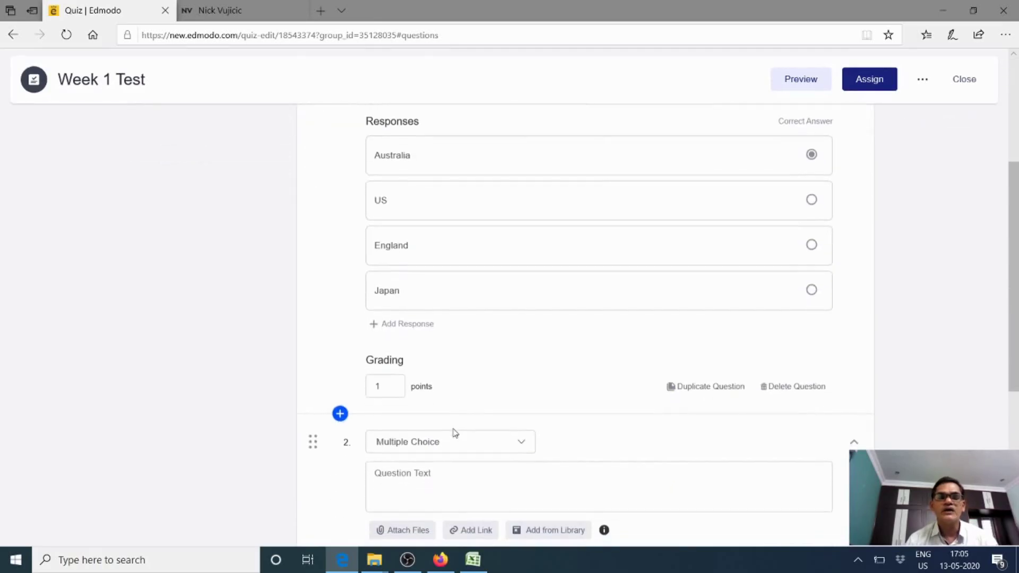
scroll(451, 428, "up", 2)
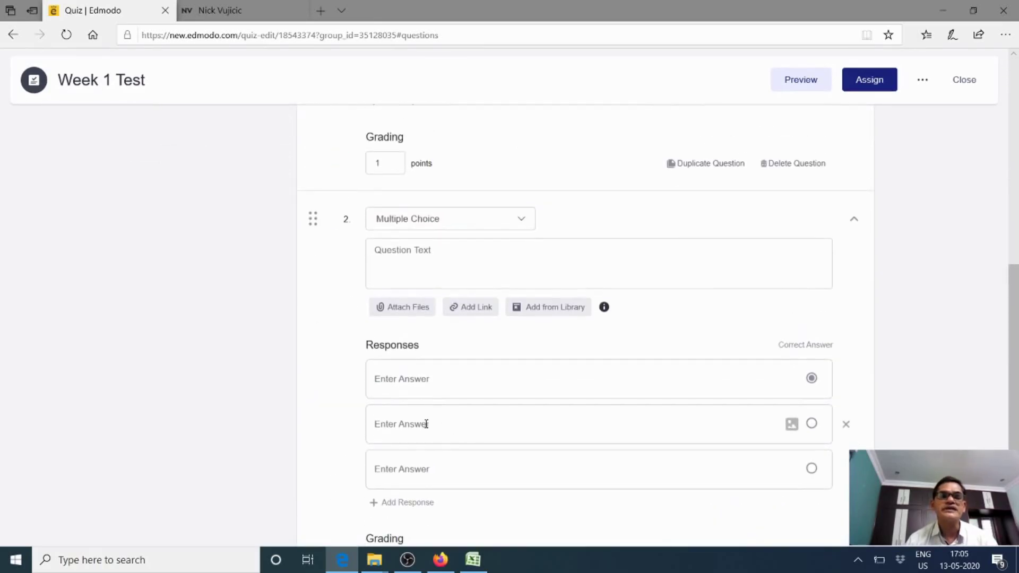
left_click(518, 222)
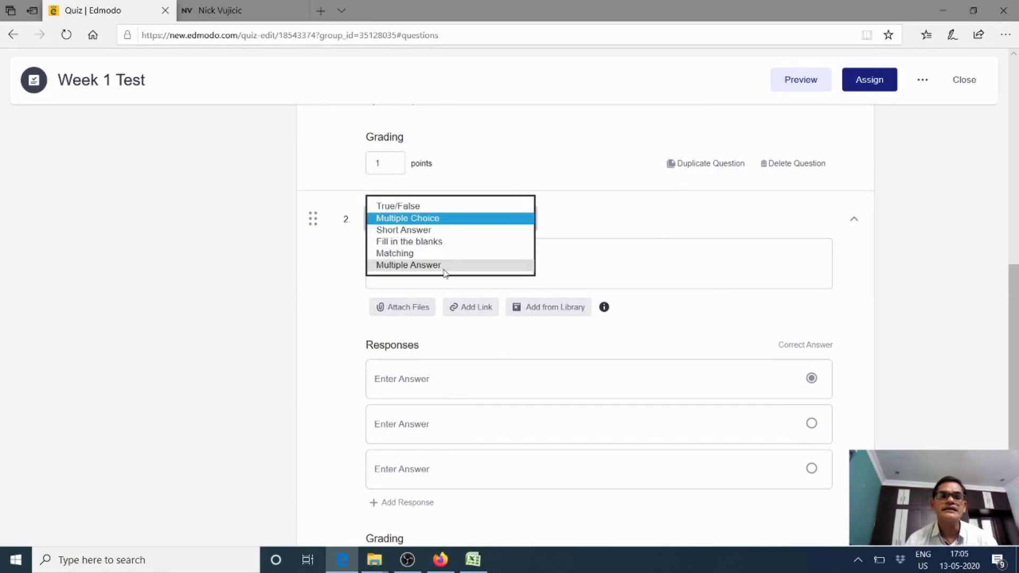
left_click(440, 206)
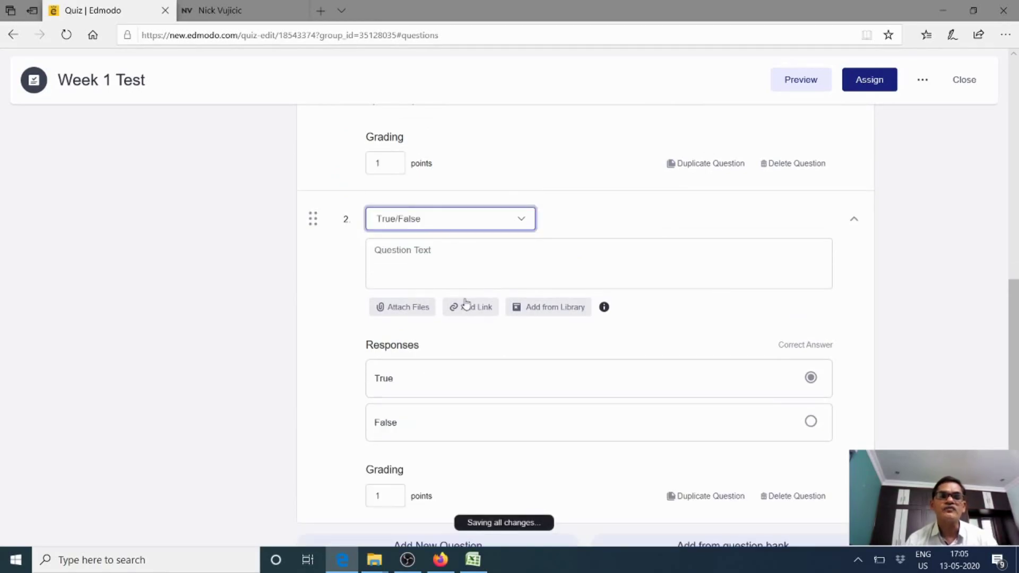
left_click(422, 249)
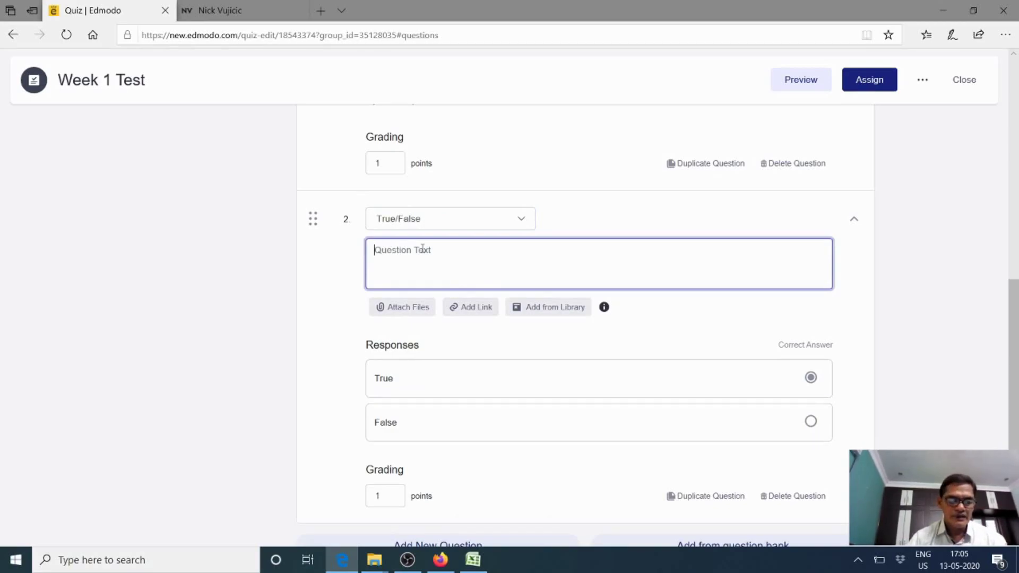
type("Nick")
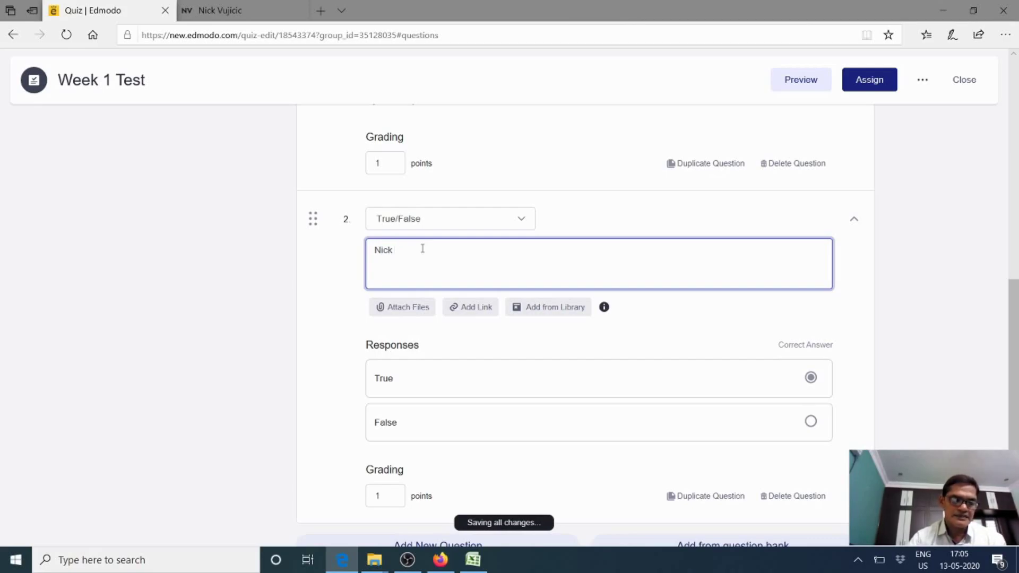
type(" studied in a special s")
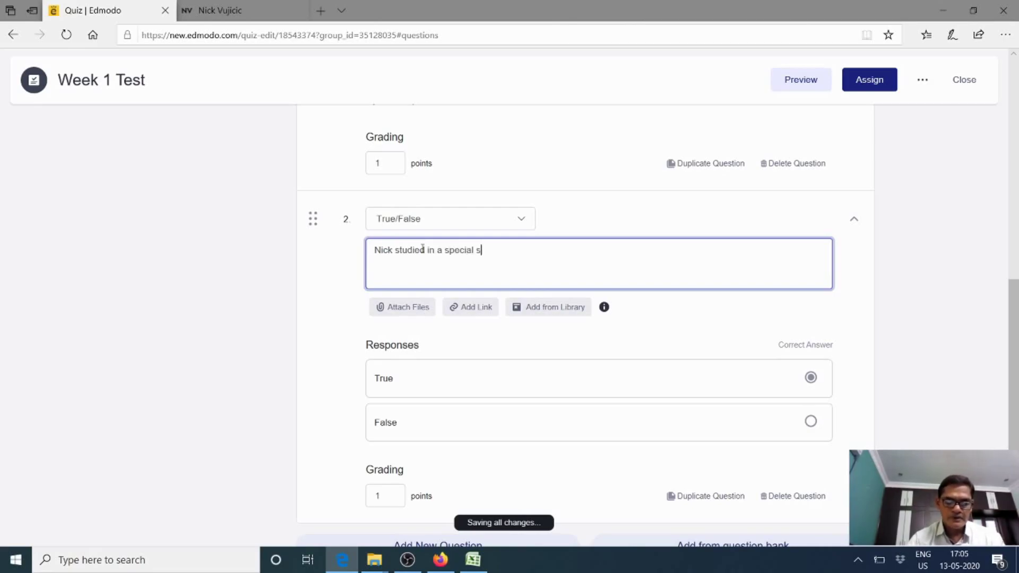
type("hool")
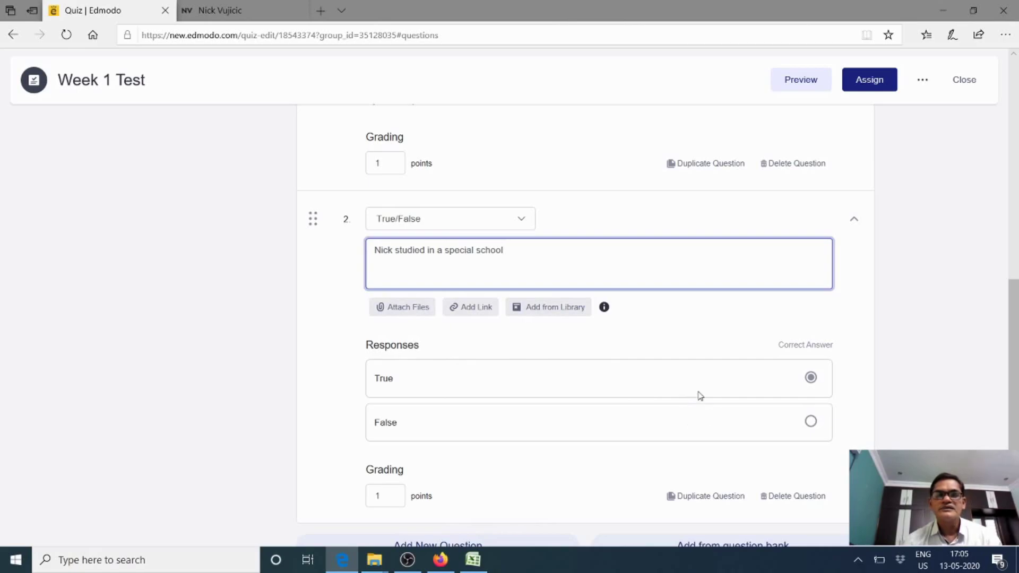
left_click(810, 423)
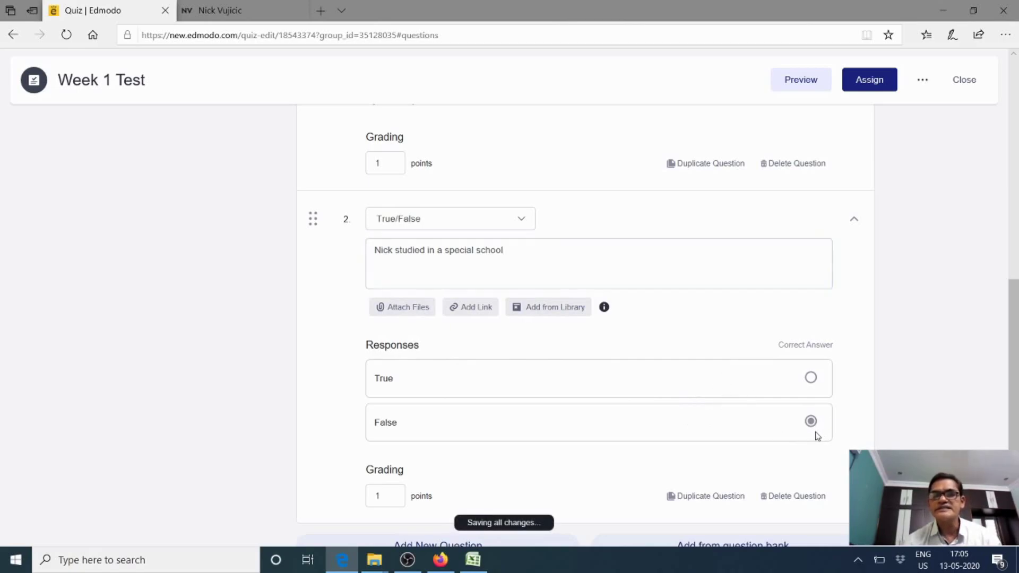
scroll(816, 409, "down", 1)
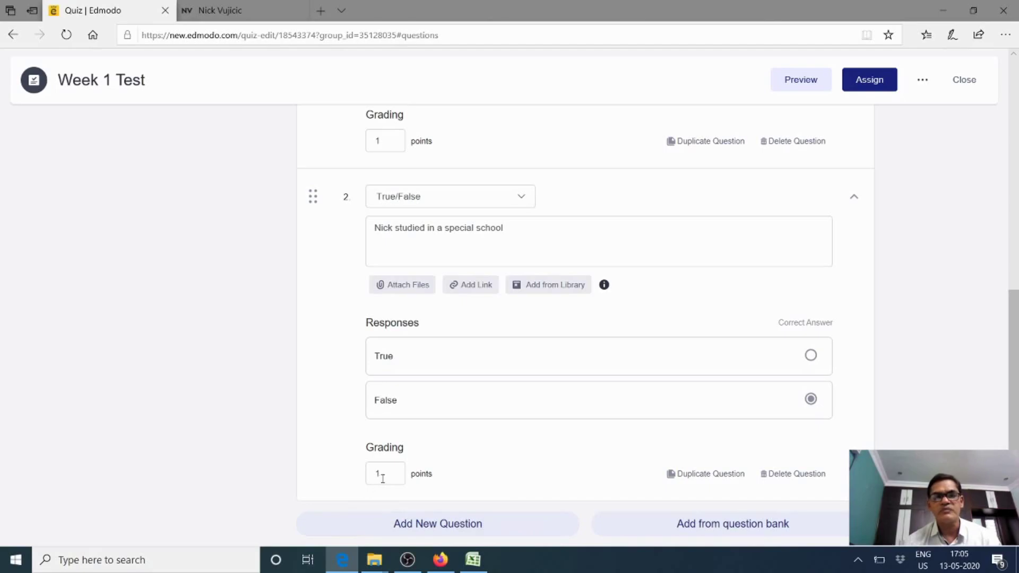
left_click(412, 526)
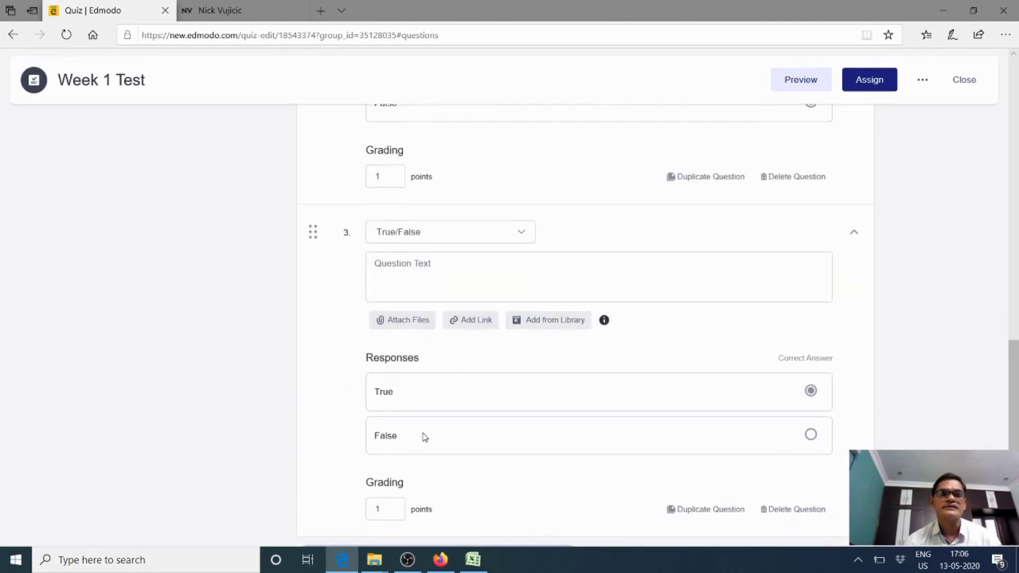
Switch question 3 to Matching type and set its prompt to 'Match the following'
scroll(432, 451, "up", 4)
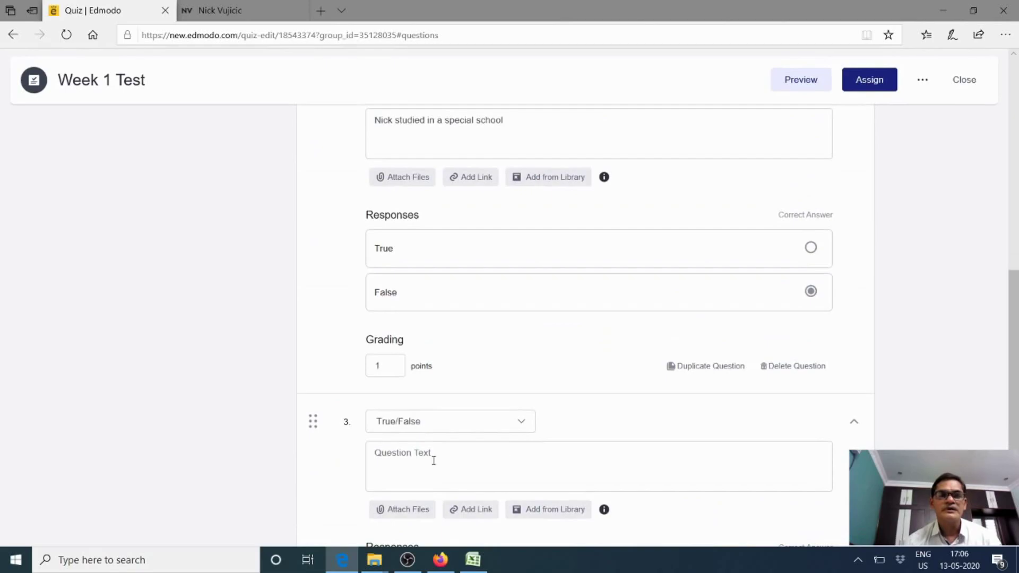
scroll(434, 461, "down", 4)
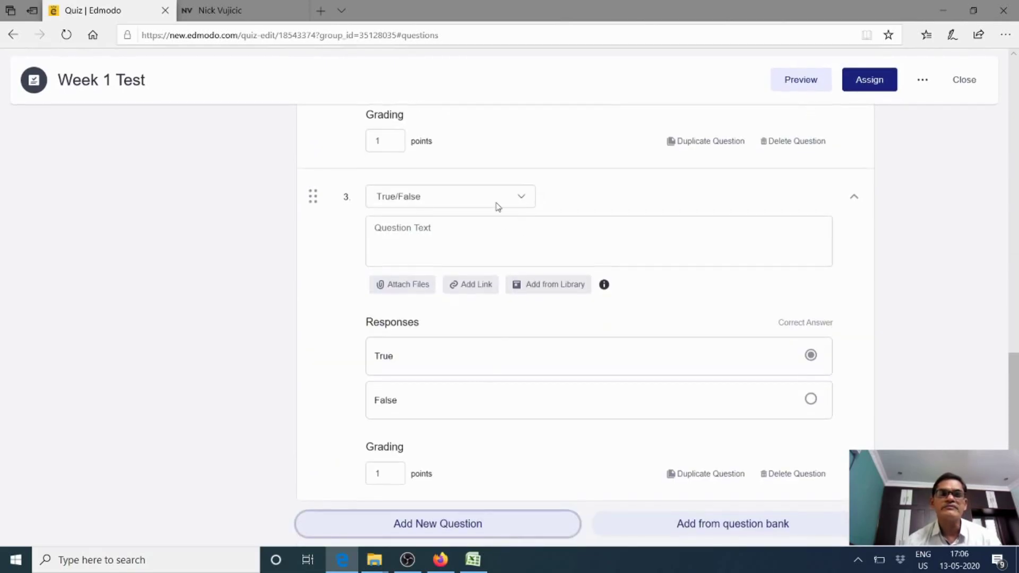
left_click(523, 200)
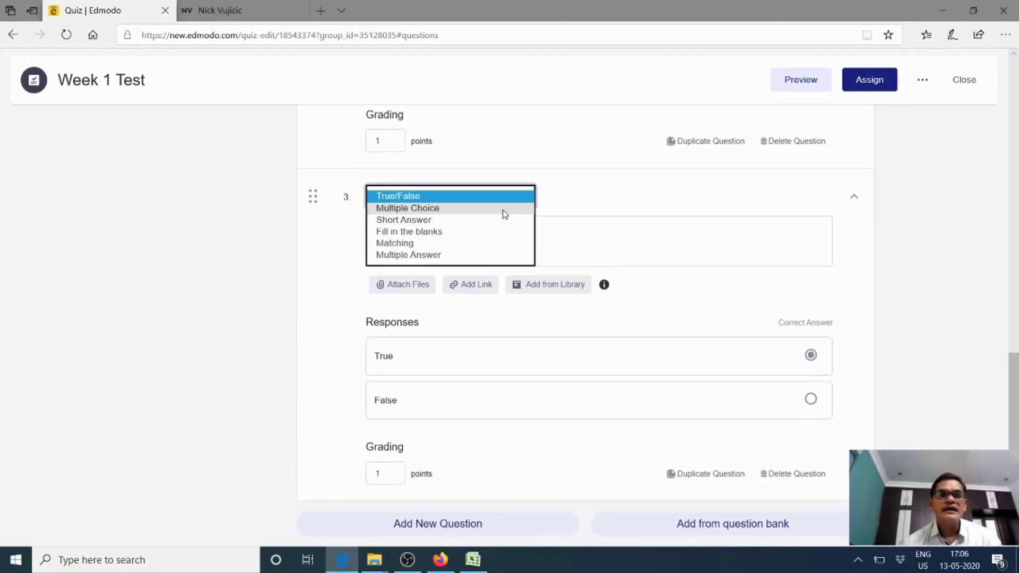
left_click(469, 245)
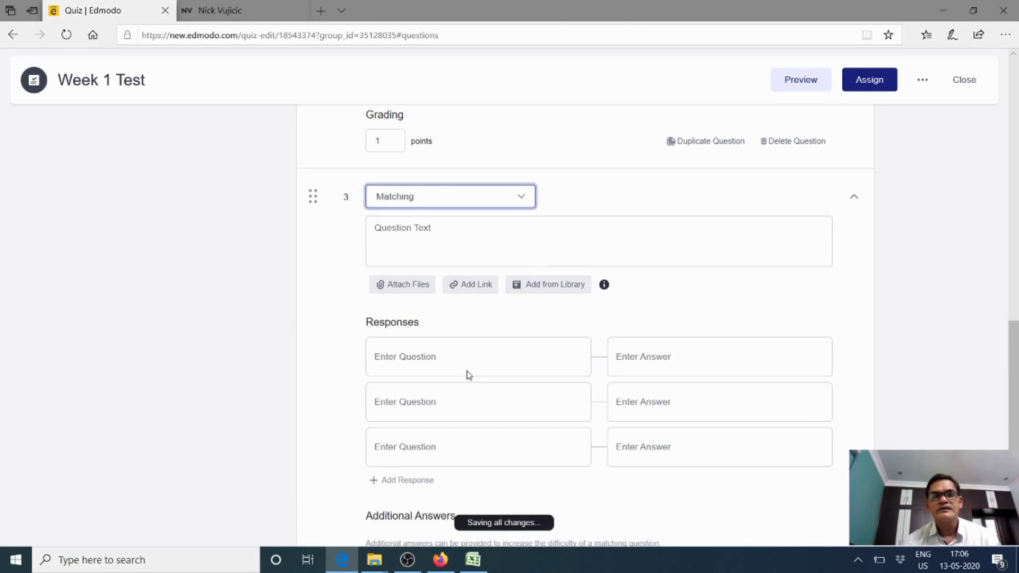
left_click(450, 367)
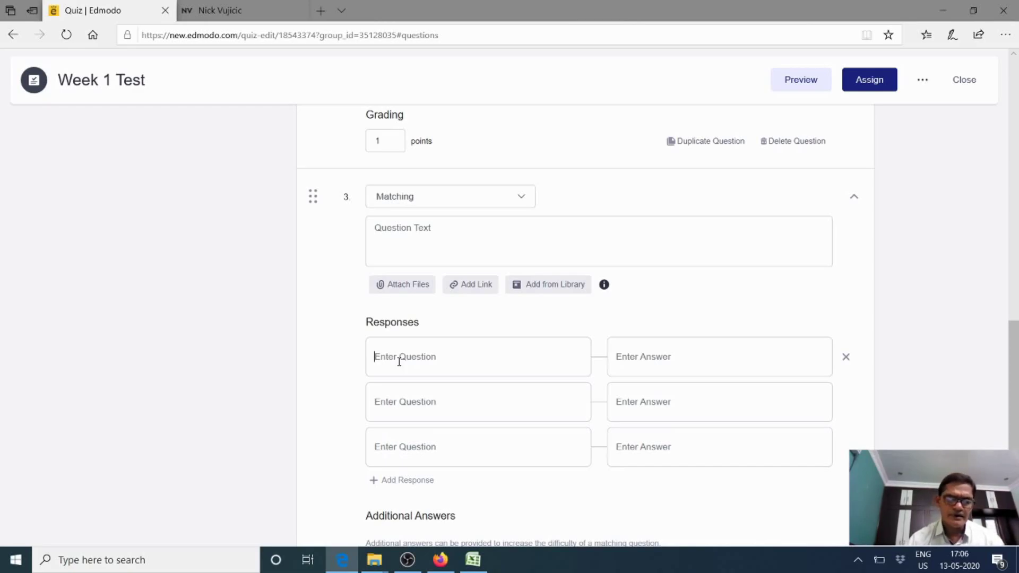
type("Nick")
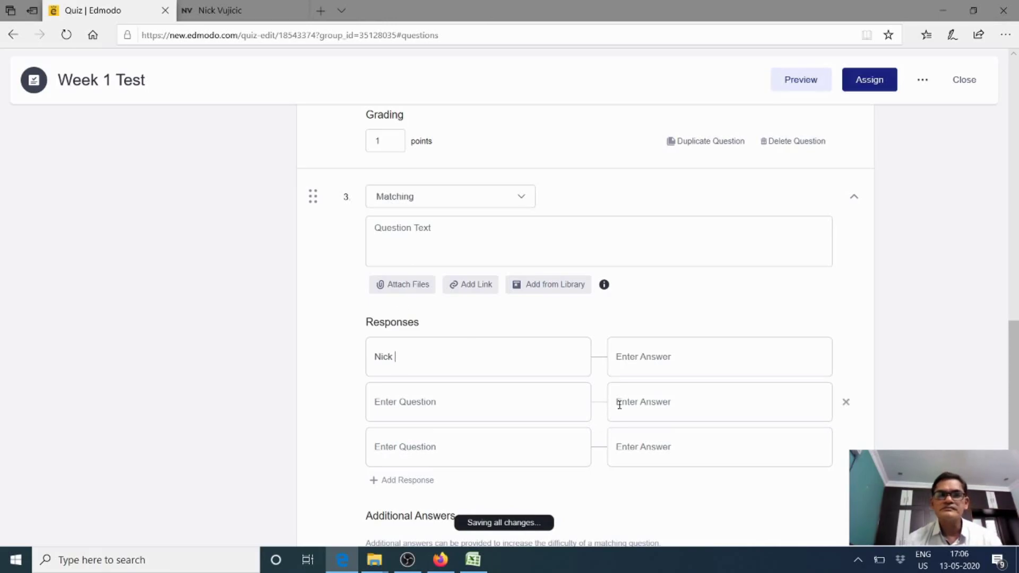
left_click(645, 401)
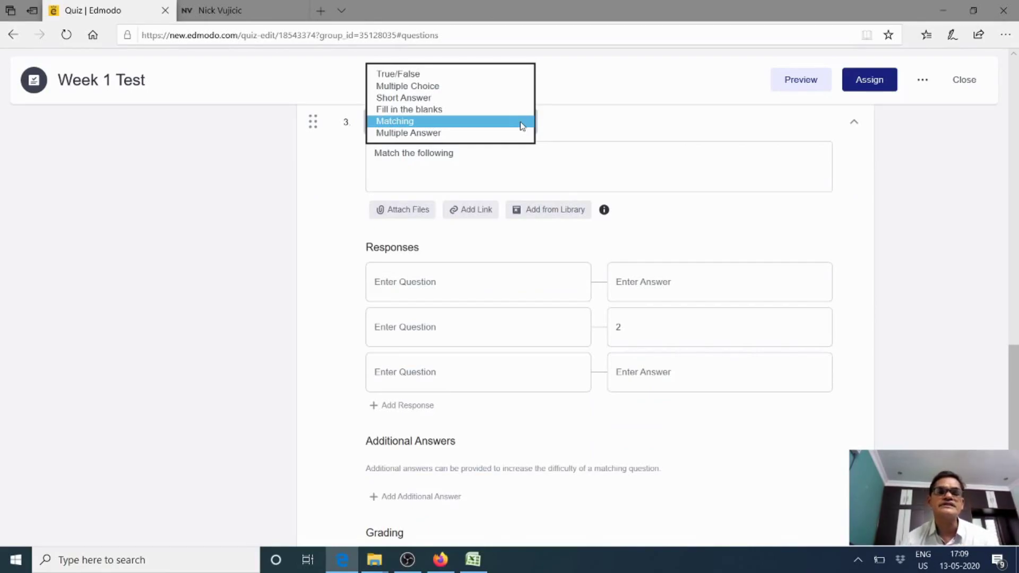
left_click(523, 126)
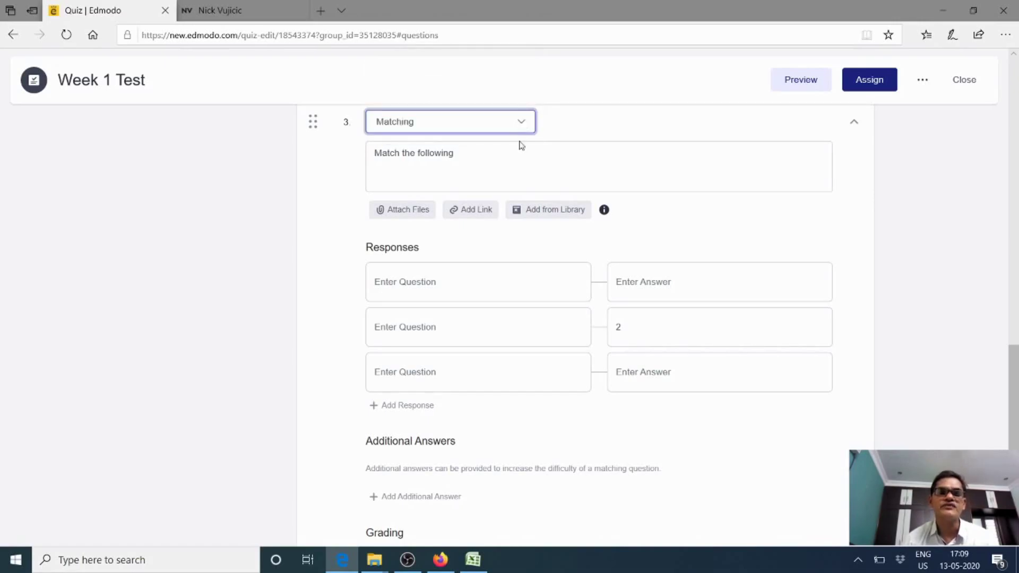
left_click(457, 158)
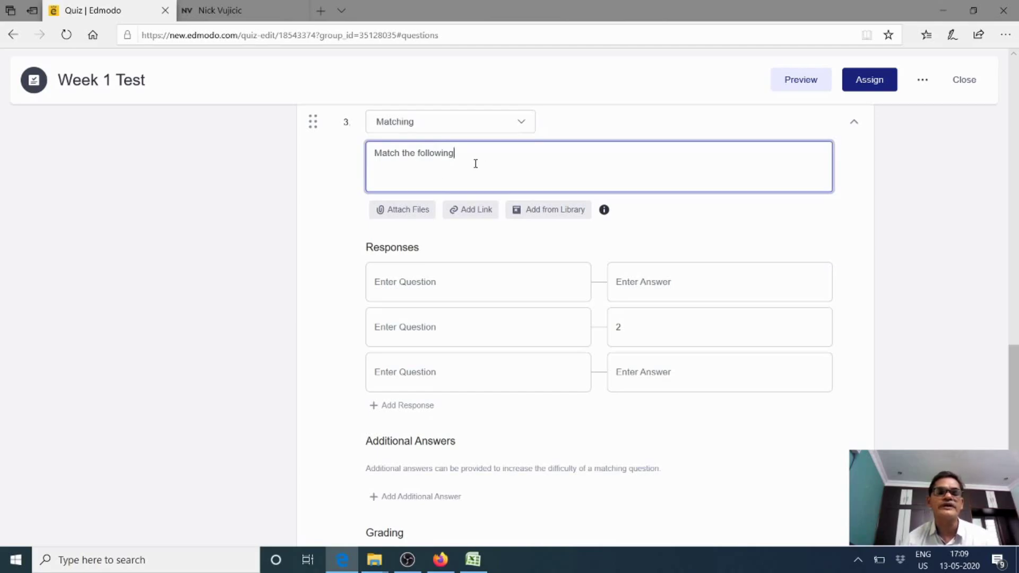
left_click(430, 278)
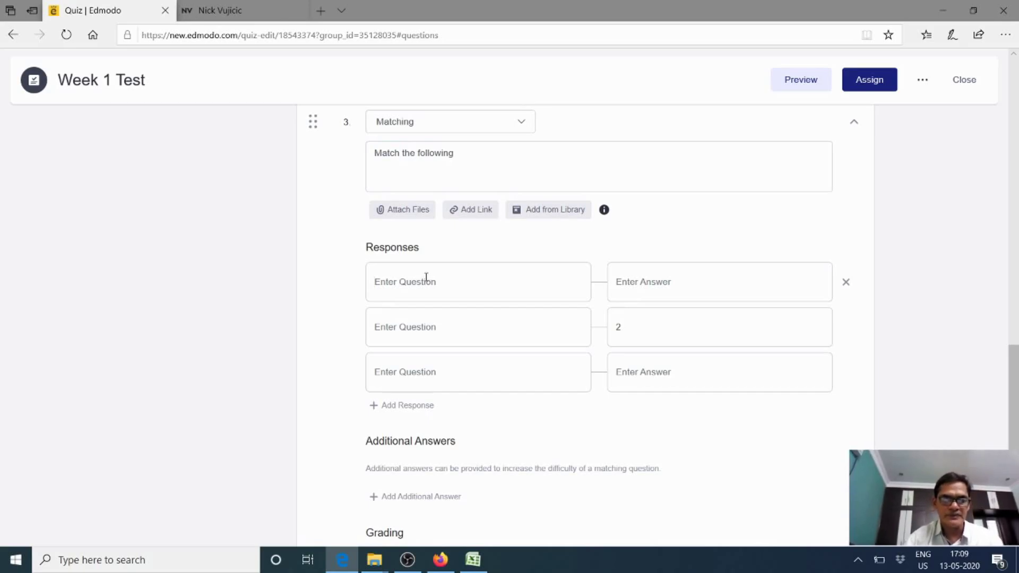
Pair the father with Computer Programmer and the mother with A Nurse
type("Nick")
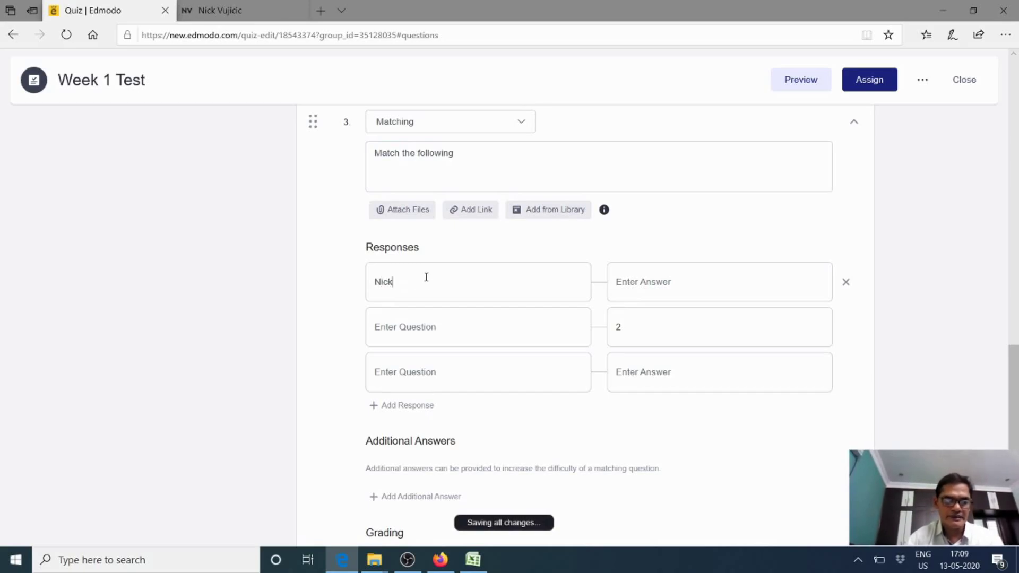
type("'s fathe")
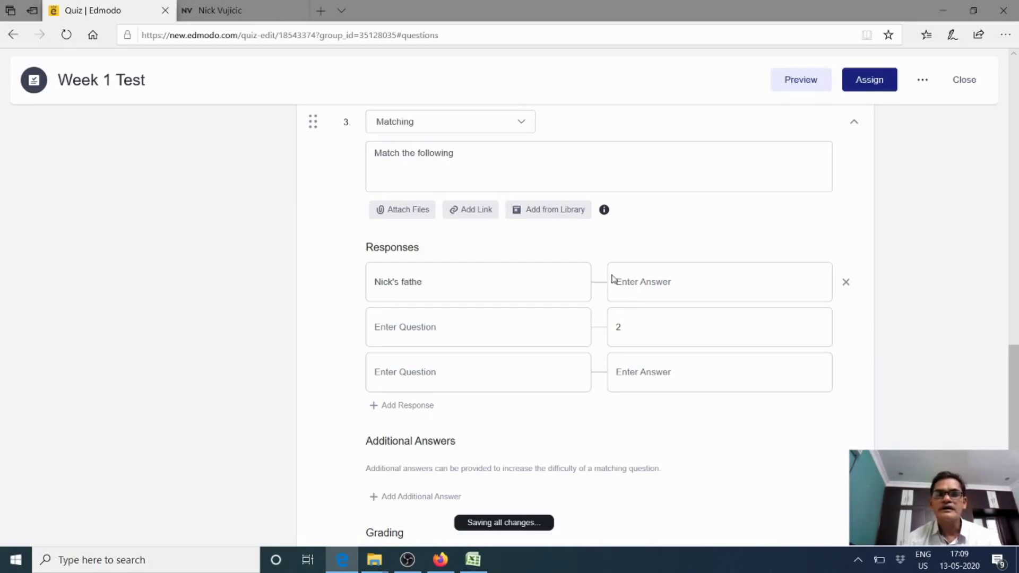
type("C")
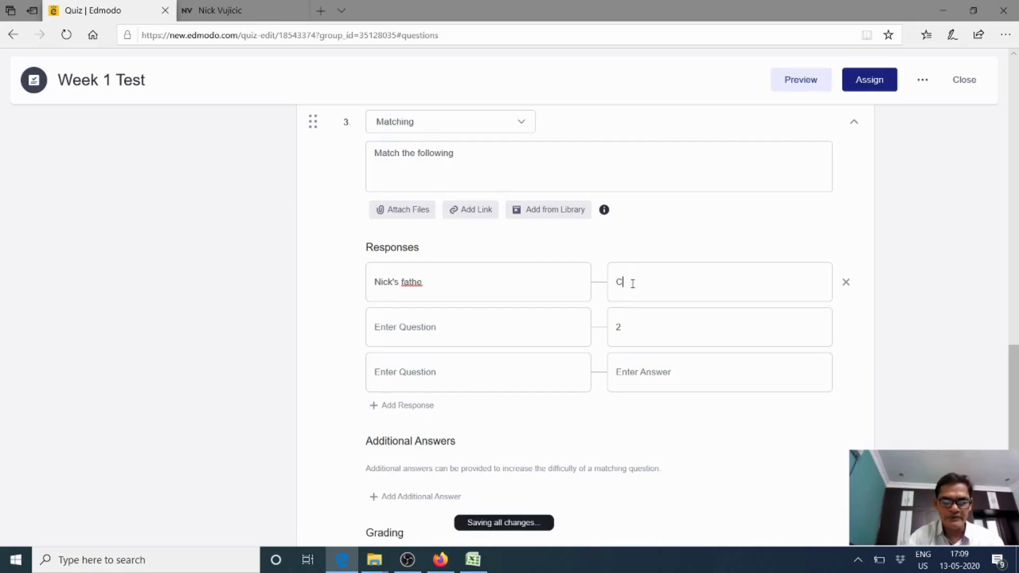
type("omputer Pro")
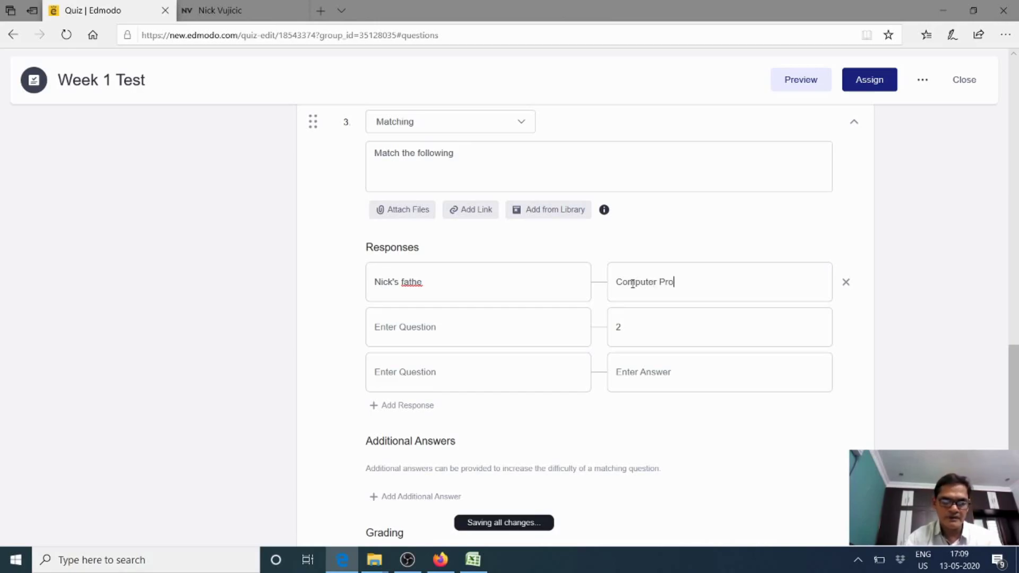
type("gram")
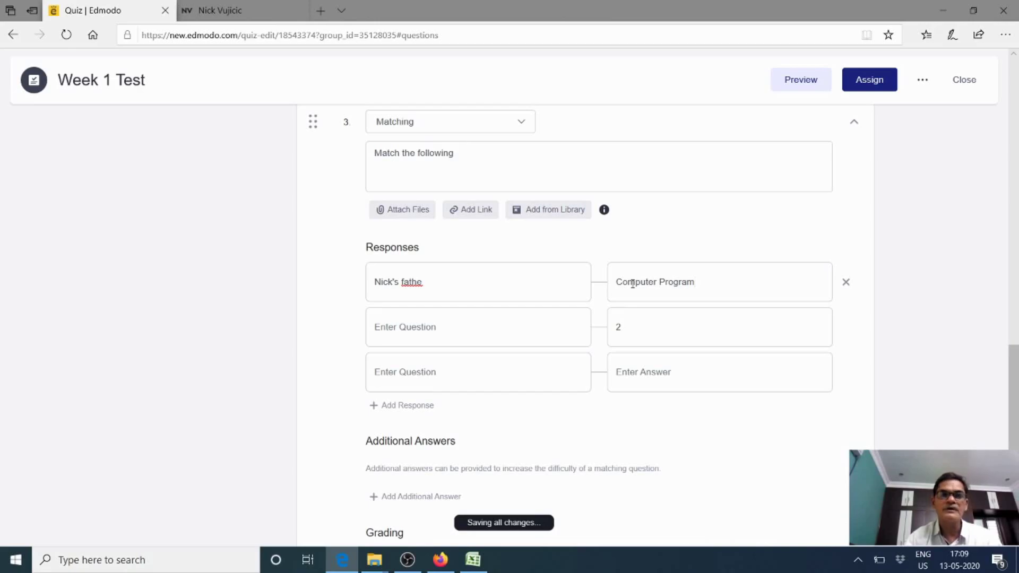
type("e")
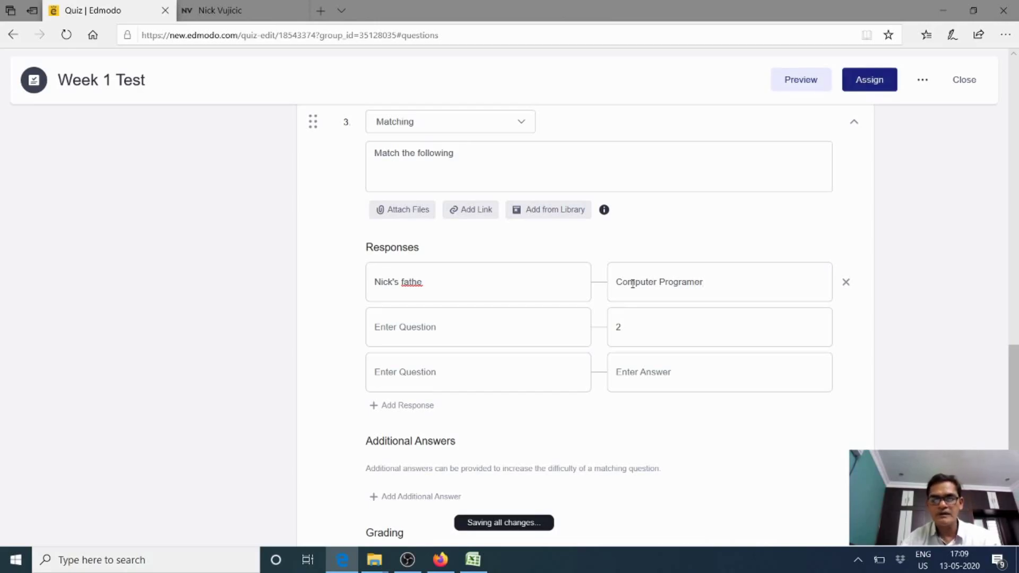
key("BackSpace")
type("me")
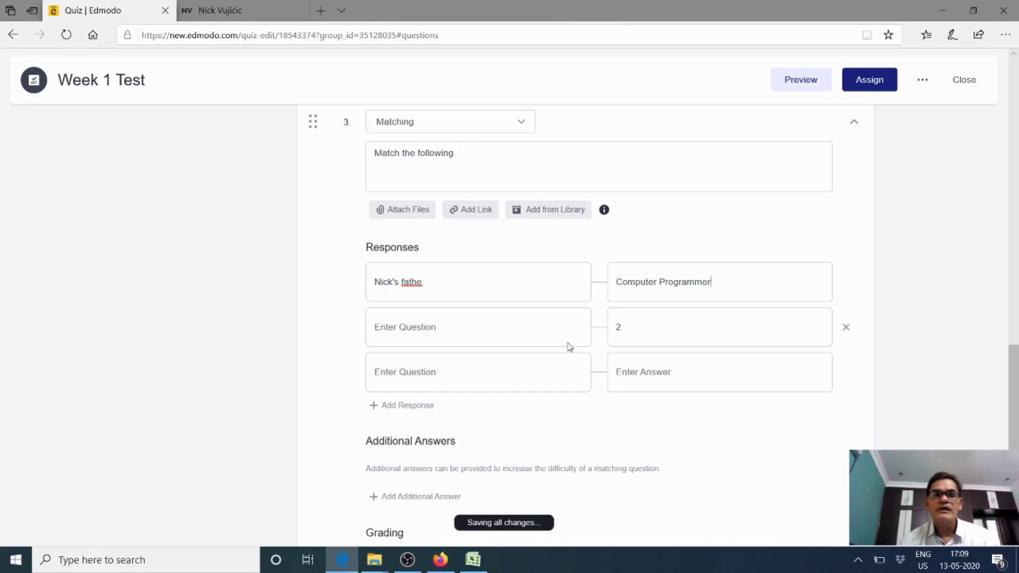
left_click(510, 322)
type("Nick")
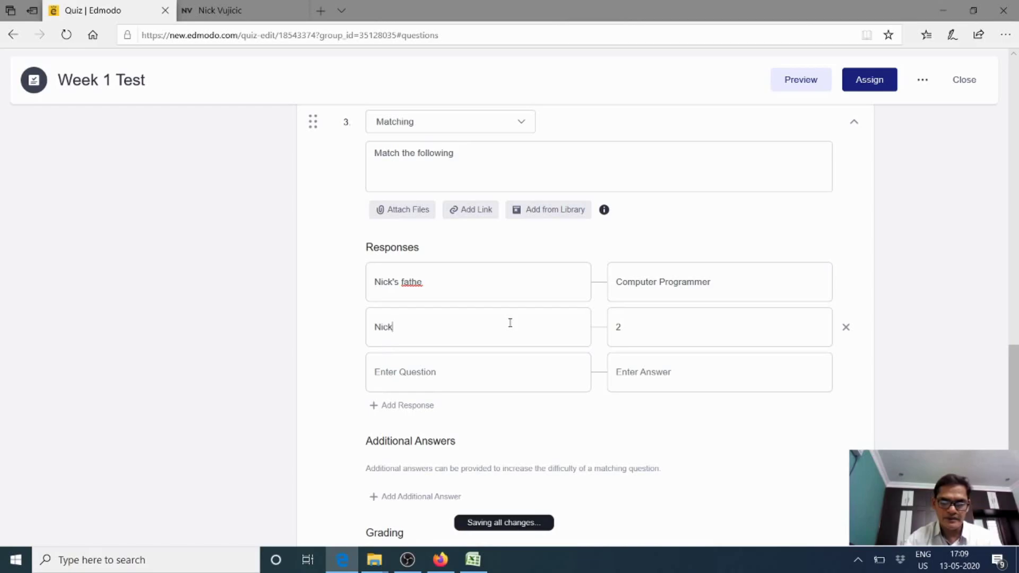
type("'s mother")
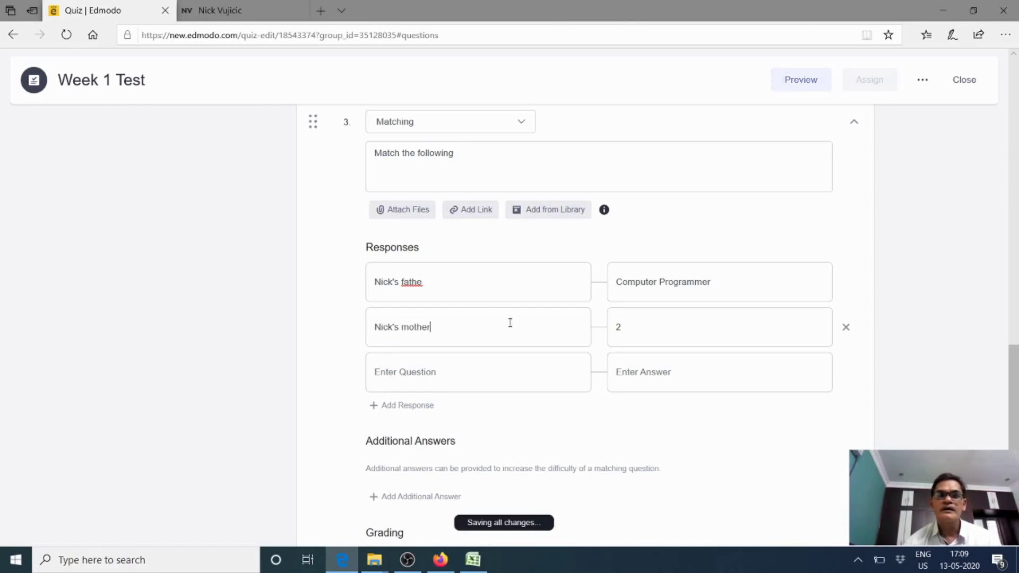
left_click(635, 325)
key("BackSpace")
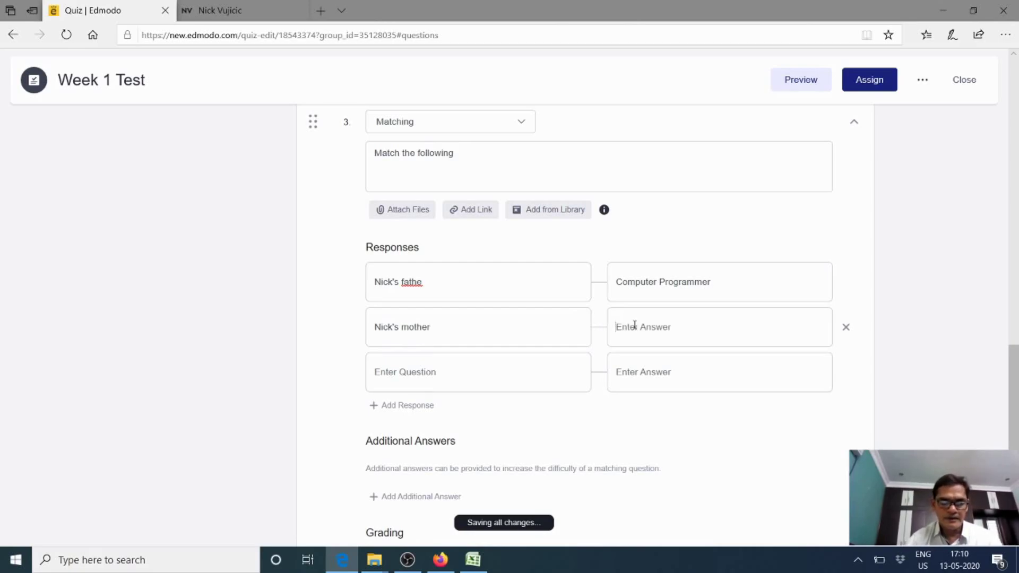
type("A")
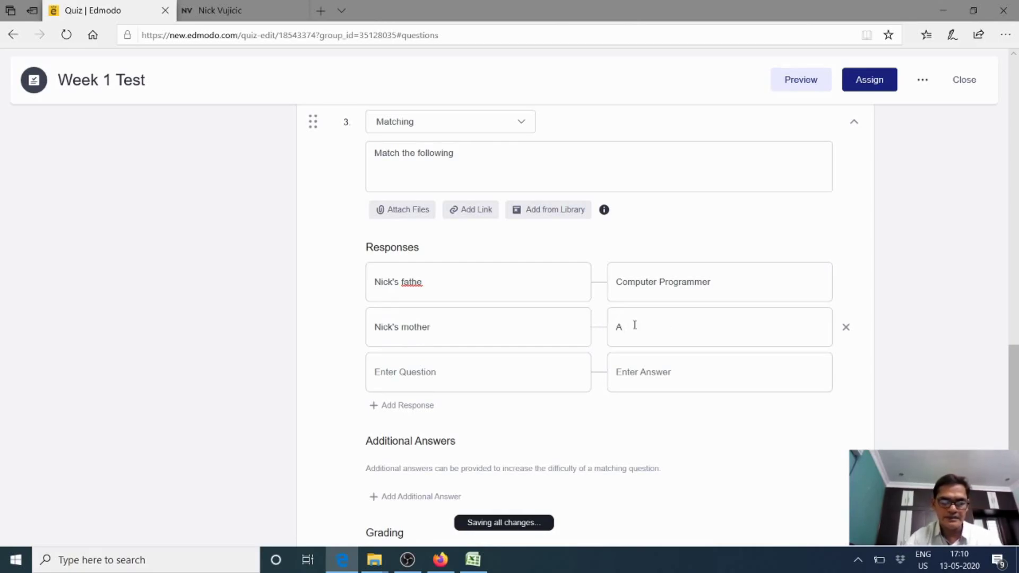
type(" Nurse")
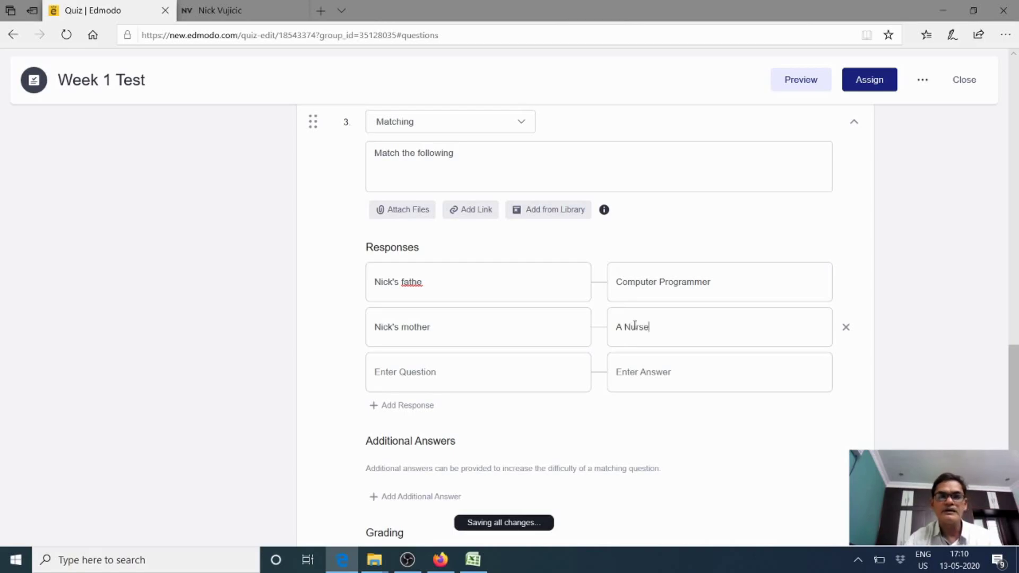
Make the first answer 'a Computer Programmer' and pair the person himself with Motivational speaker
left_click(617, 282)
type("a")
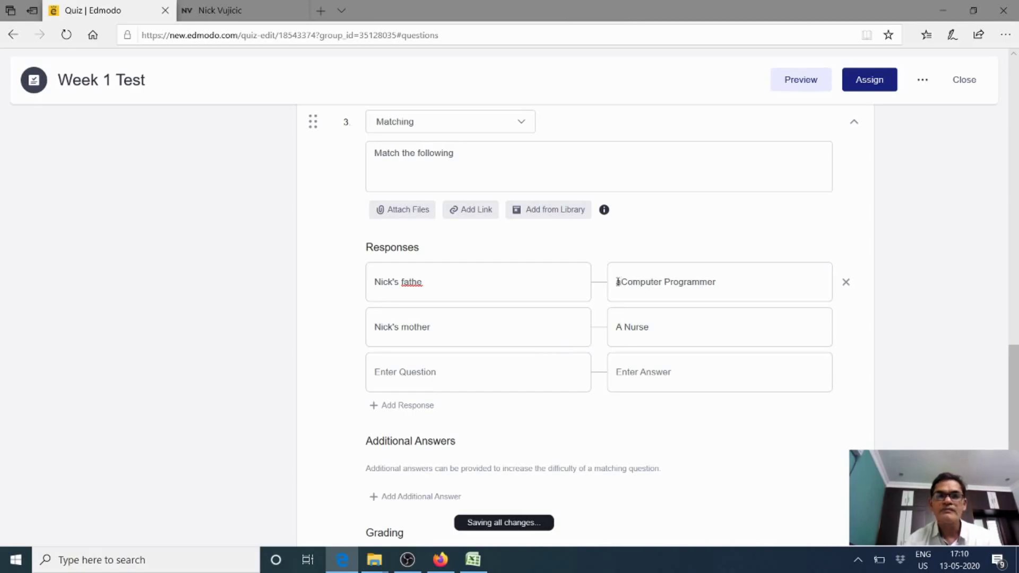
left_click(446, 373)
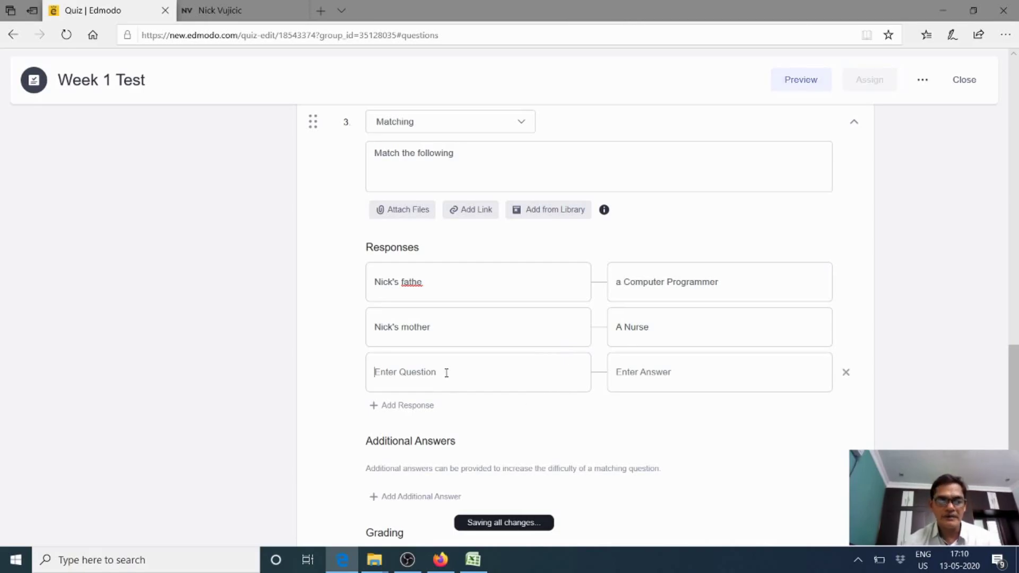
type("Nick")
left_click(639, 376)
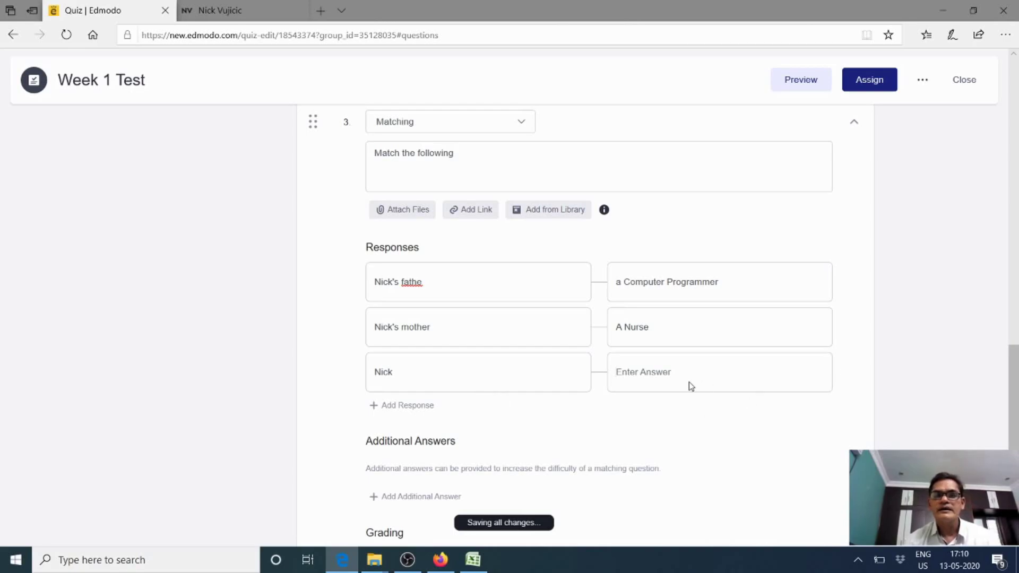
type("Mot")
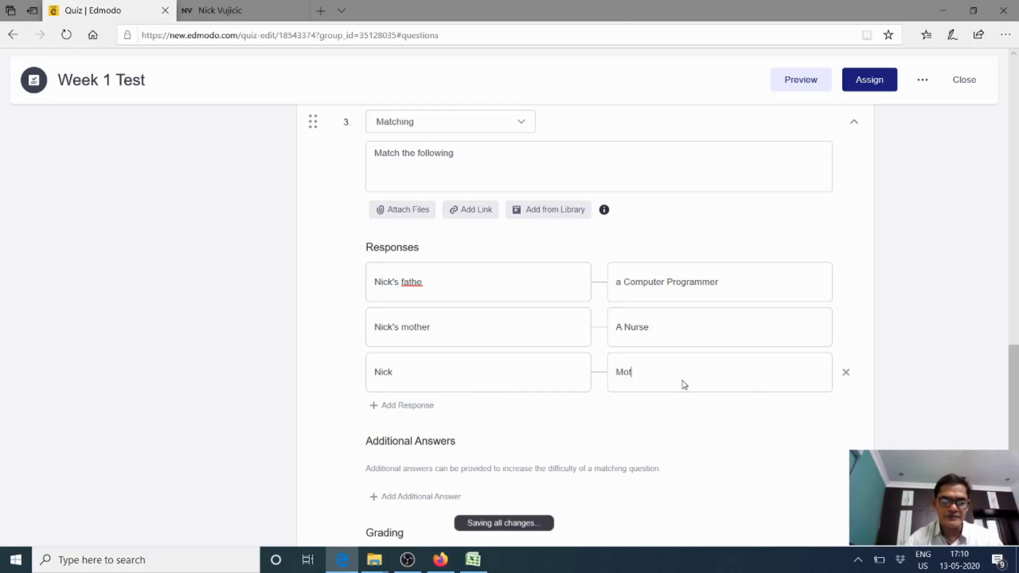
type("ivatio")
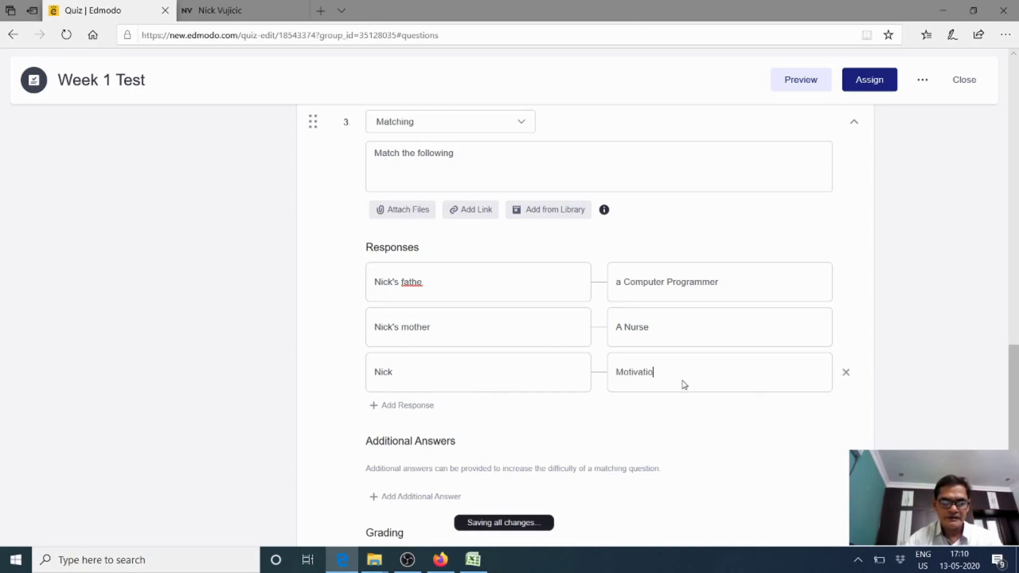
type("nal spe")
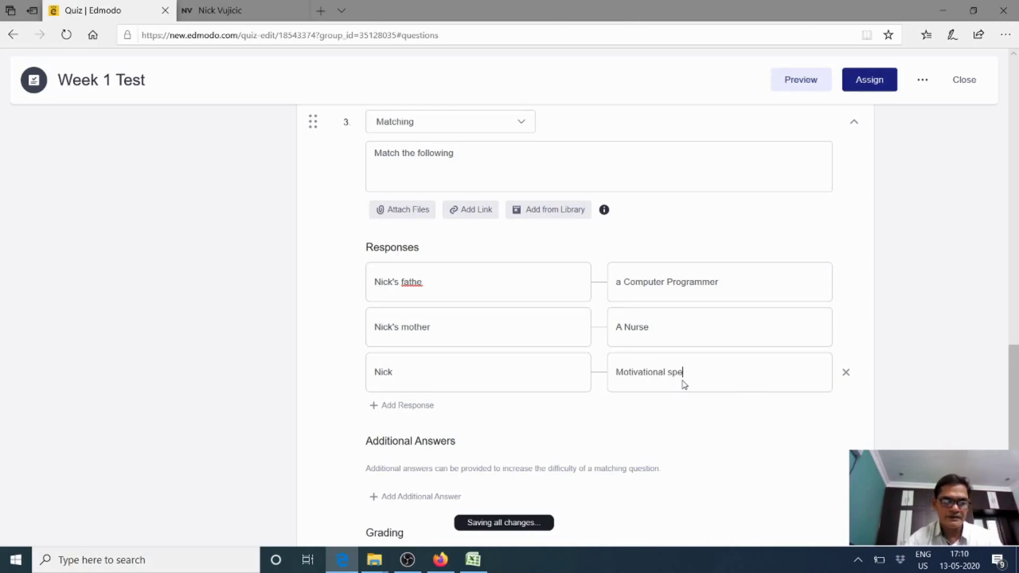
type("aker")
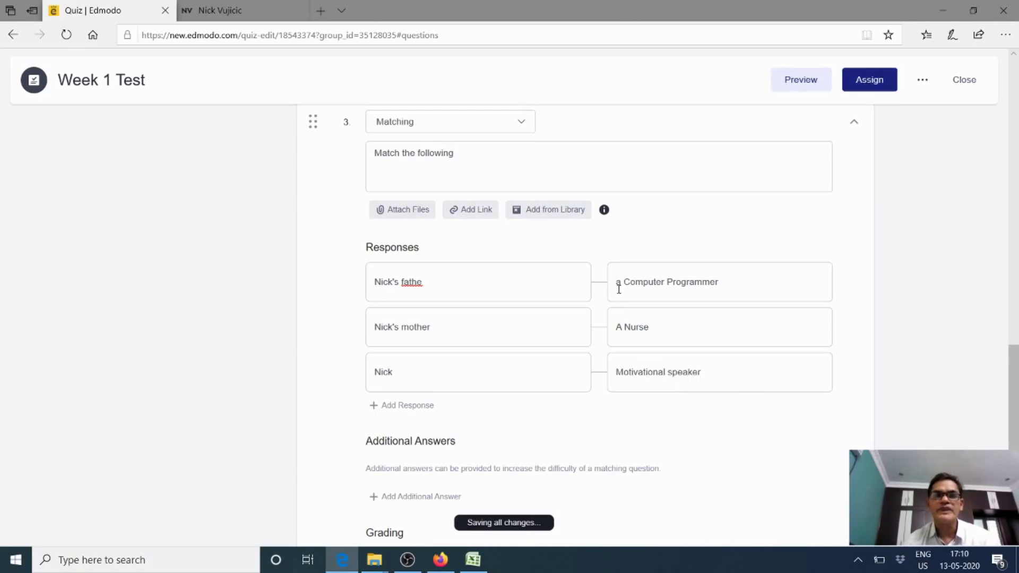
scroll(605, 387, "down", 2)
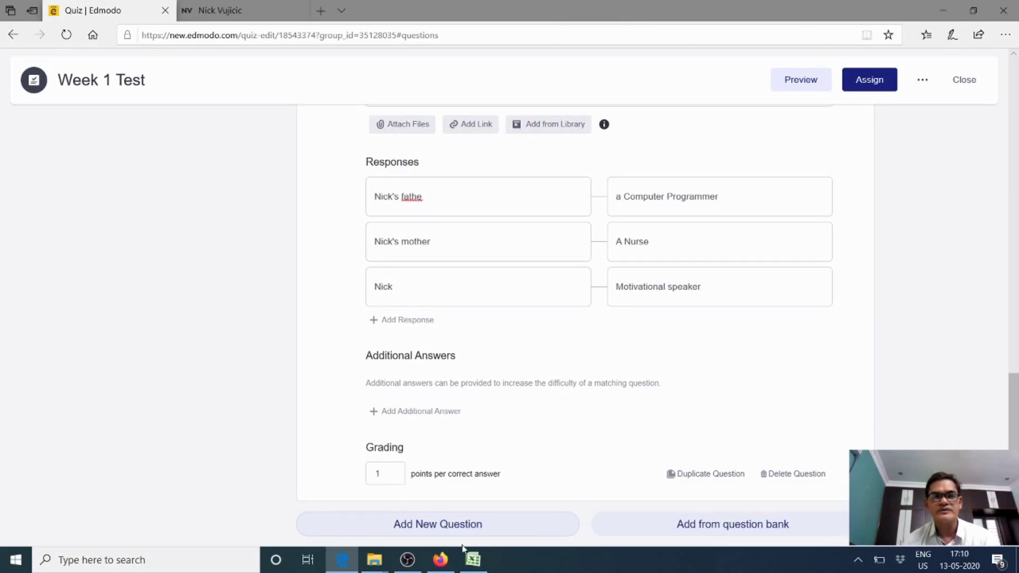
Add a fourth question to the Week 1 Test quiz
left_click(382, 475)
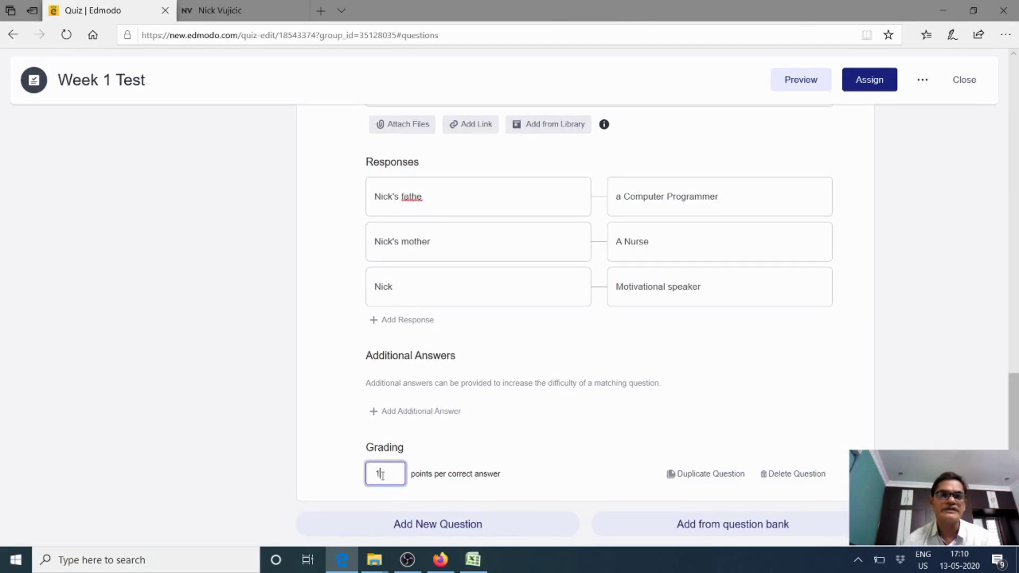
left_click(437, 529)
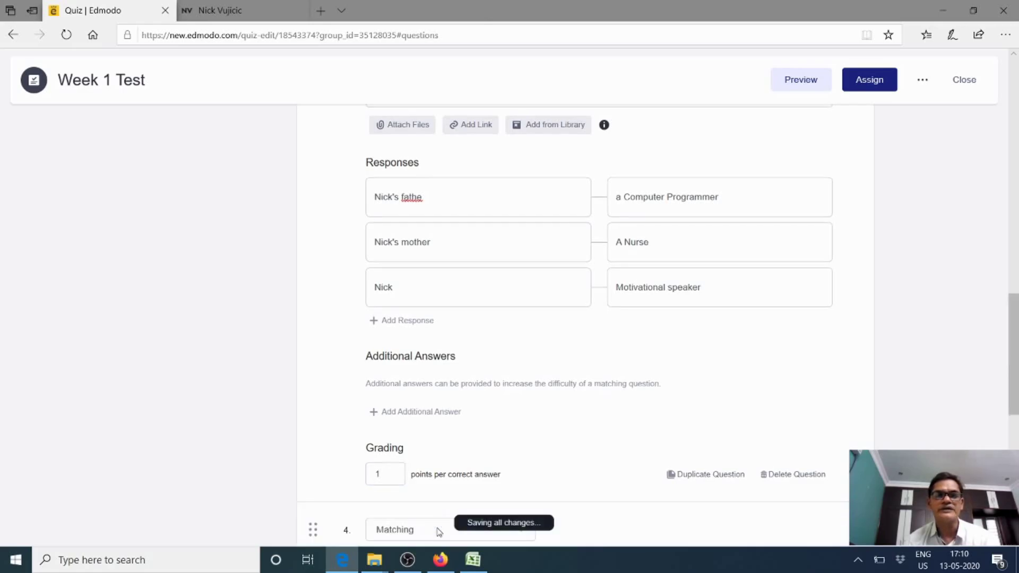
scroll(428, 396, "up", 8)
scroll(431, 401, "down", 10)
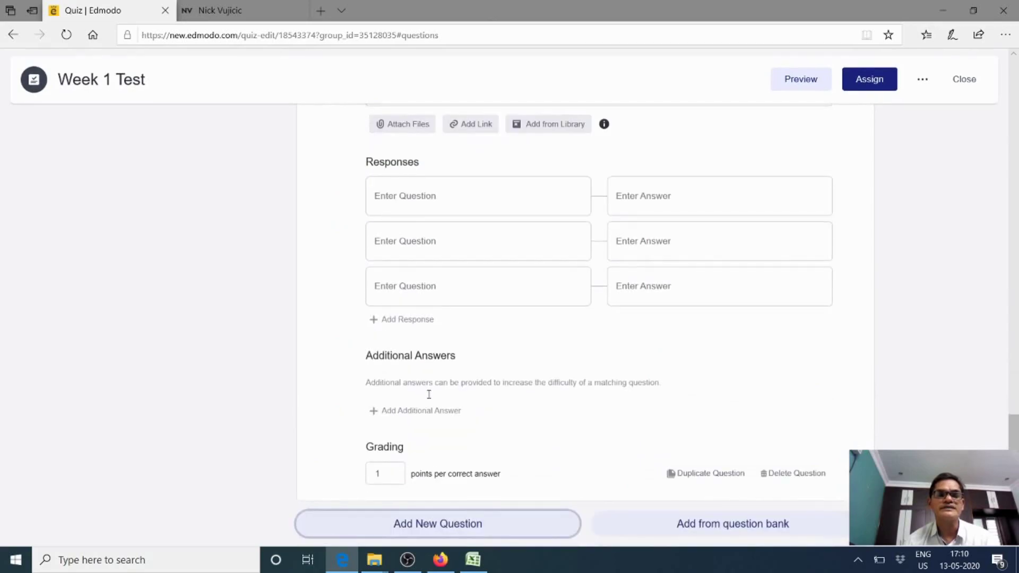
scroll(423, 406, "up", 1)
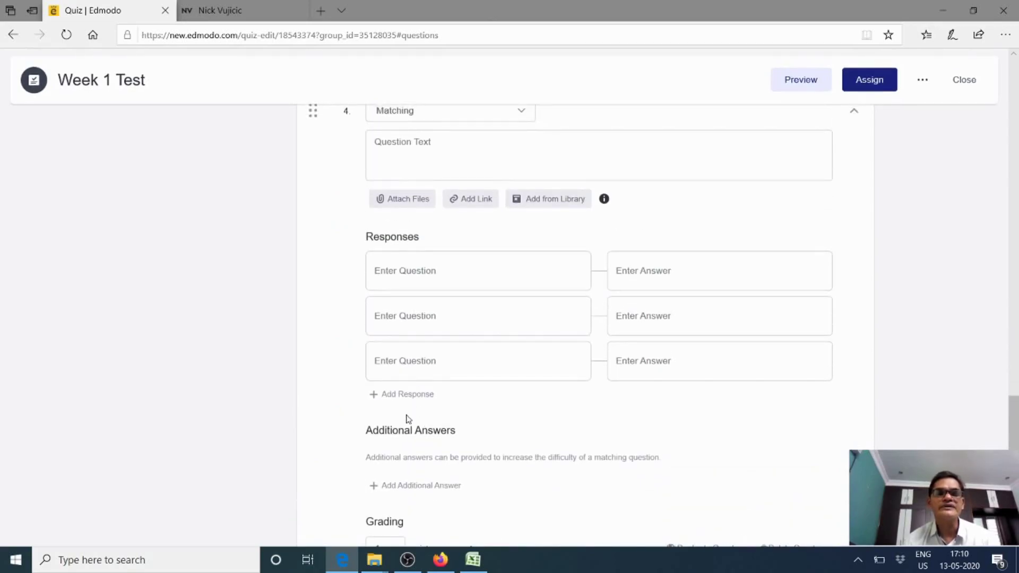
scroll(406, 415, "up", 1)
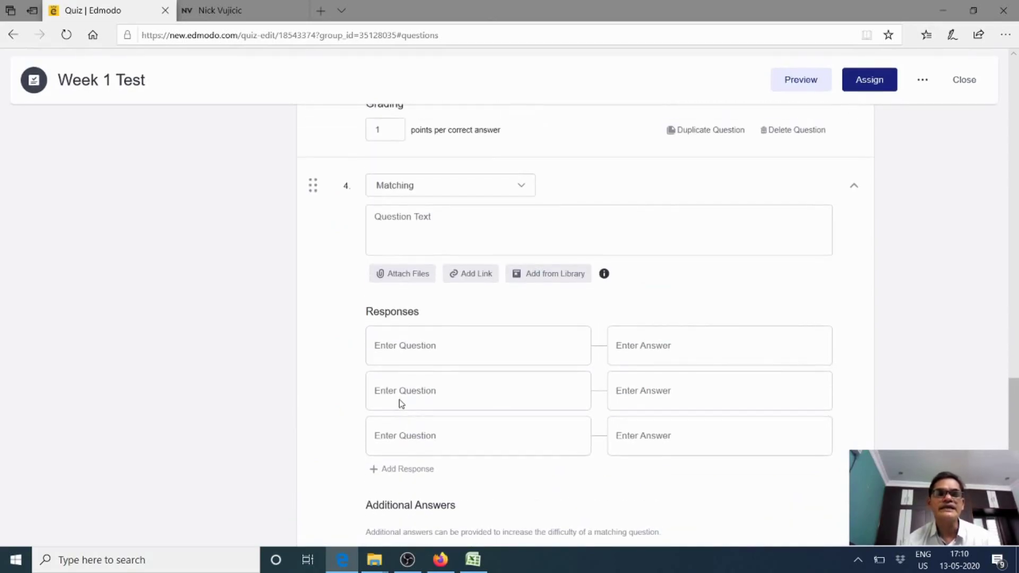
Make question 4 a Multiple Answer question asking about the person's characters
left_click(522, 190)
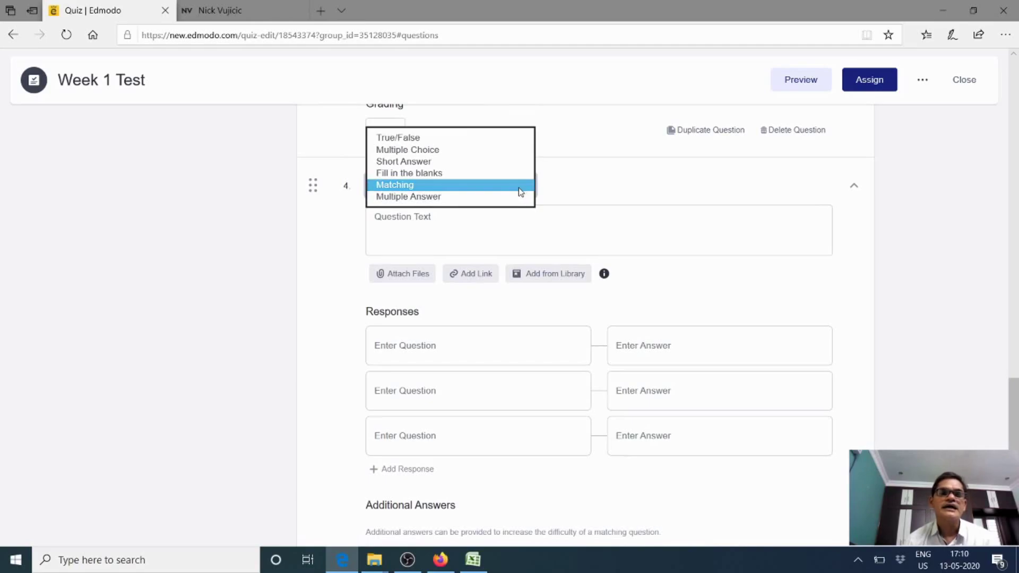
left_click(434, 197)
scroll(551, 372, "down", 1)
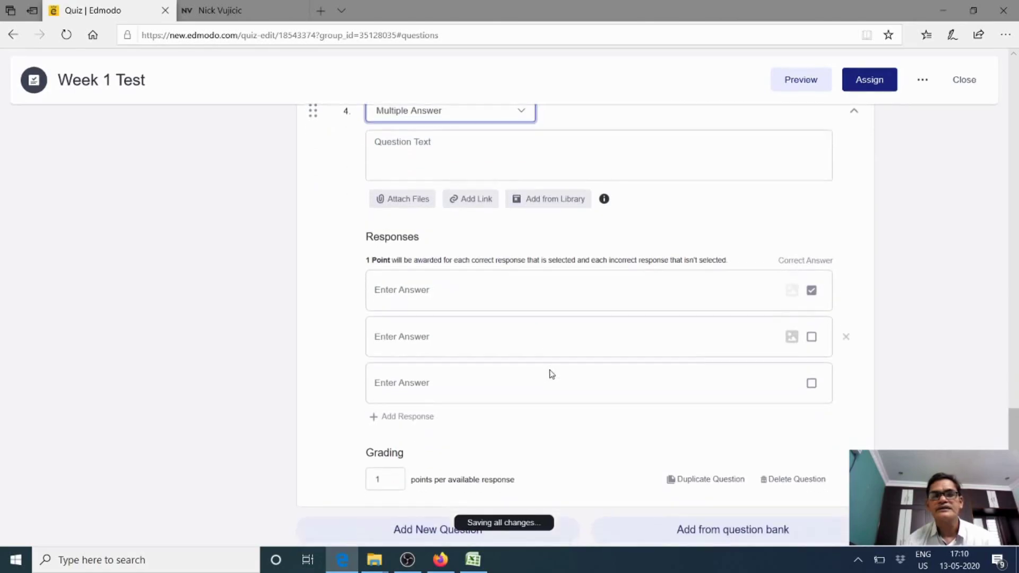
scroll(459, 375, "up", 3)
left_click(403, 312)
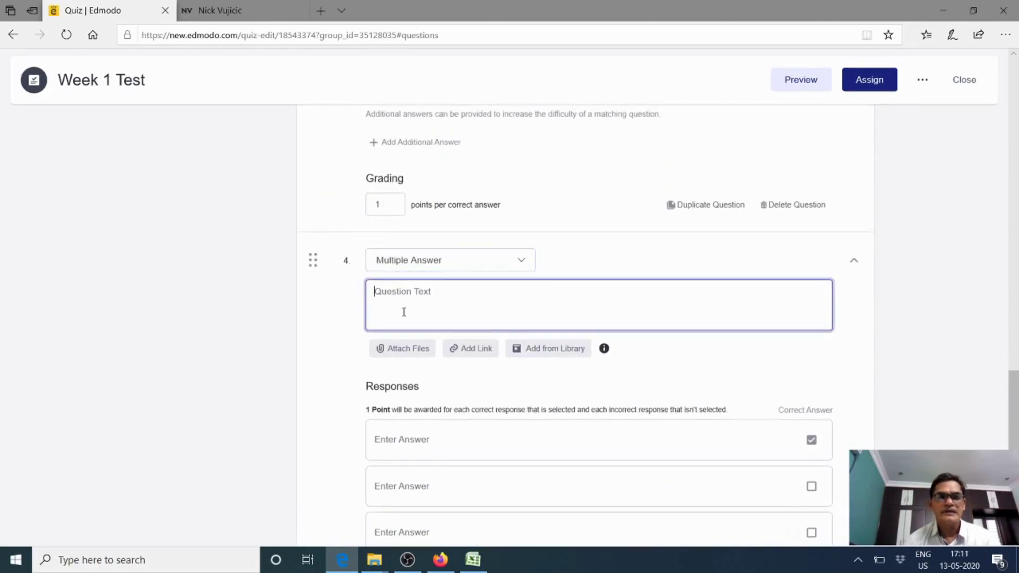
type("Nicks")
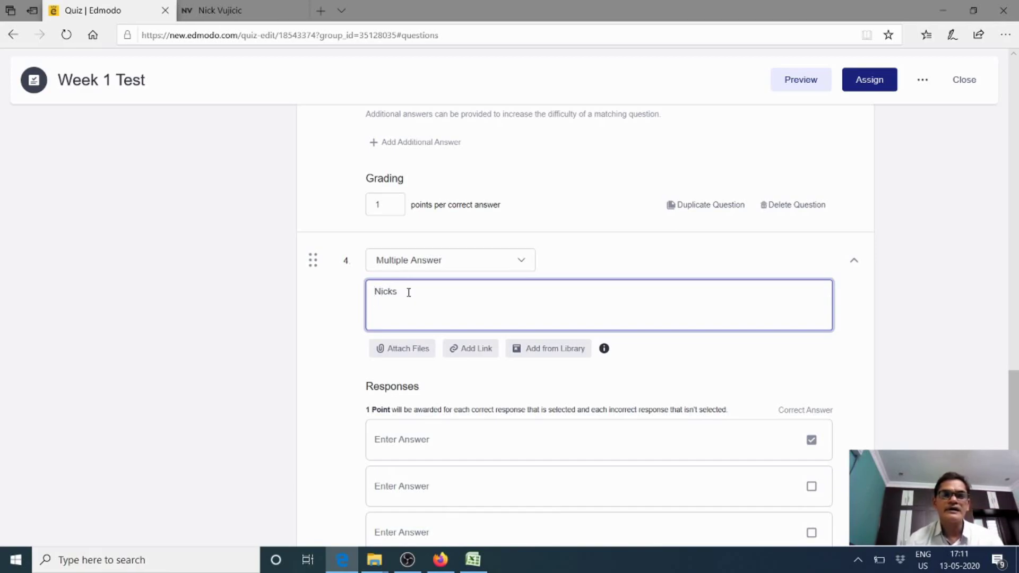
type("Cha")
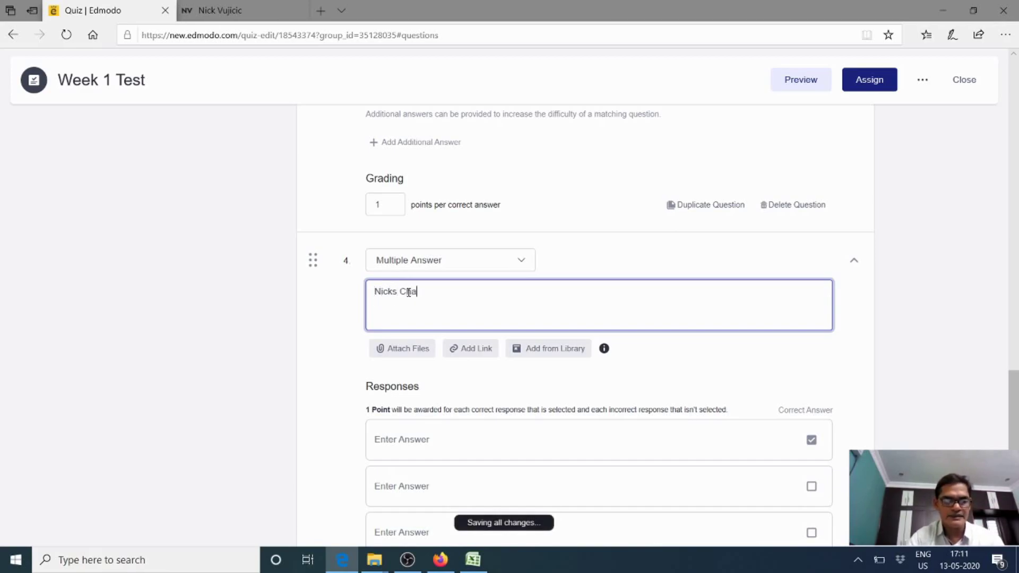
type("racters")
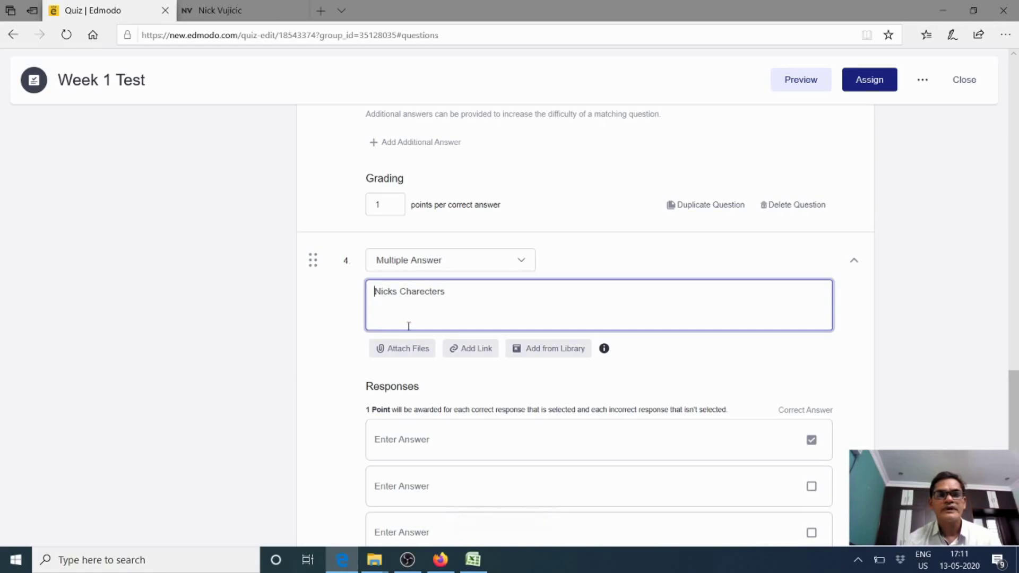
scroll(408, 436, "down", 3)
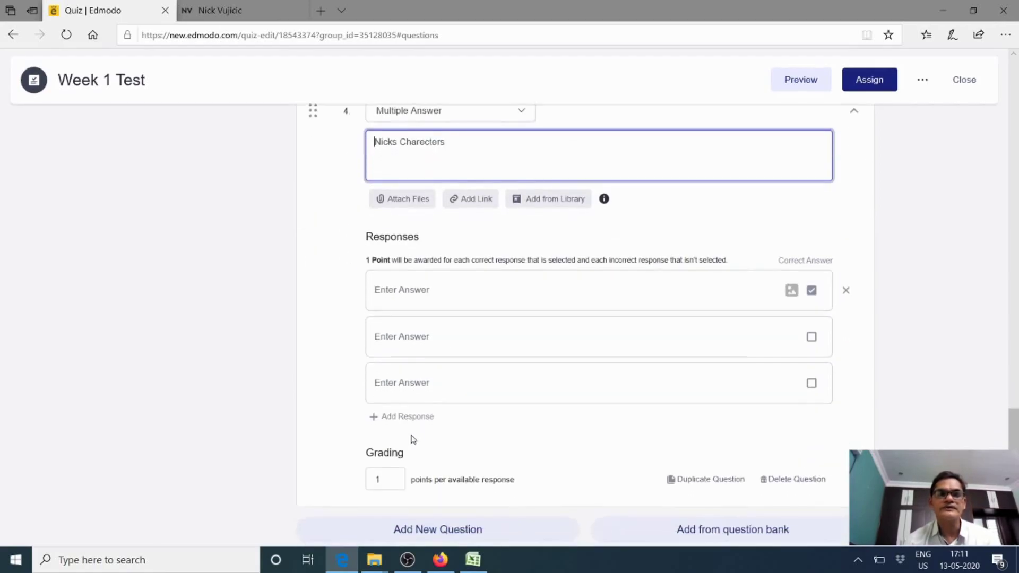
Enter four responses: Brave person, an optimist, is metally so strong, and None
left_click(403, 295)
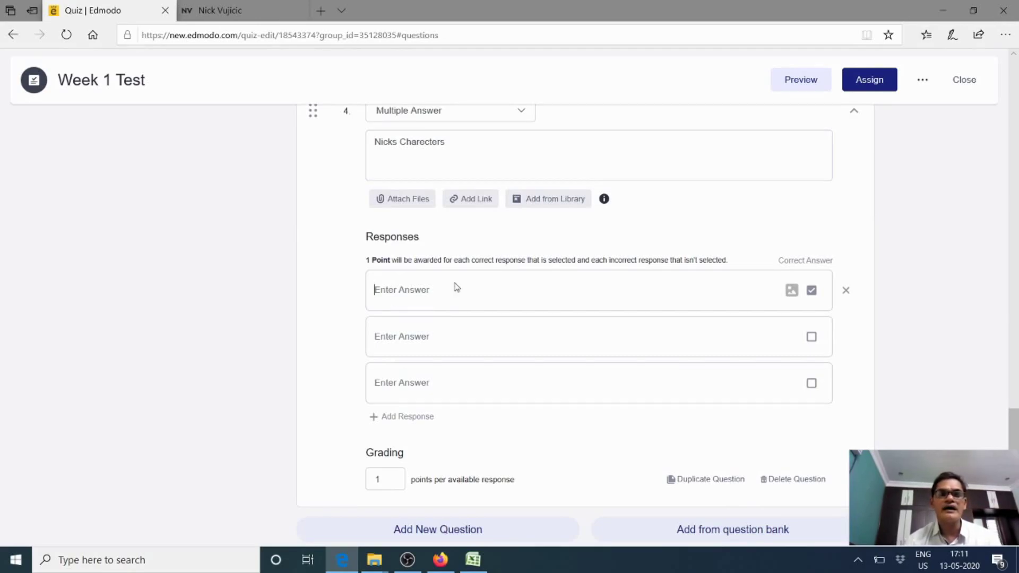
type("Br")
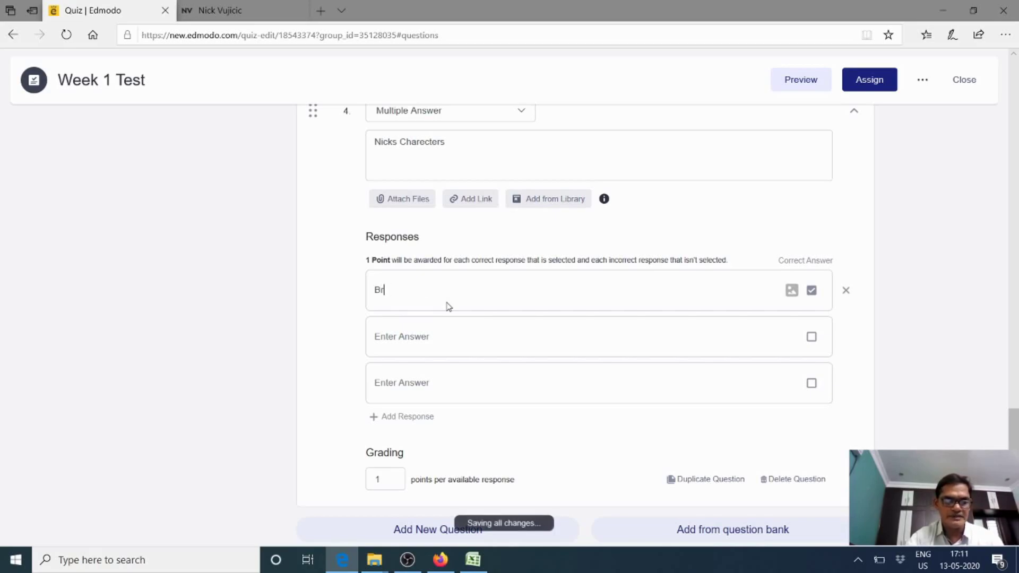
type("ave p")
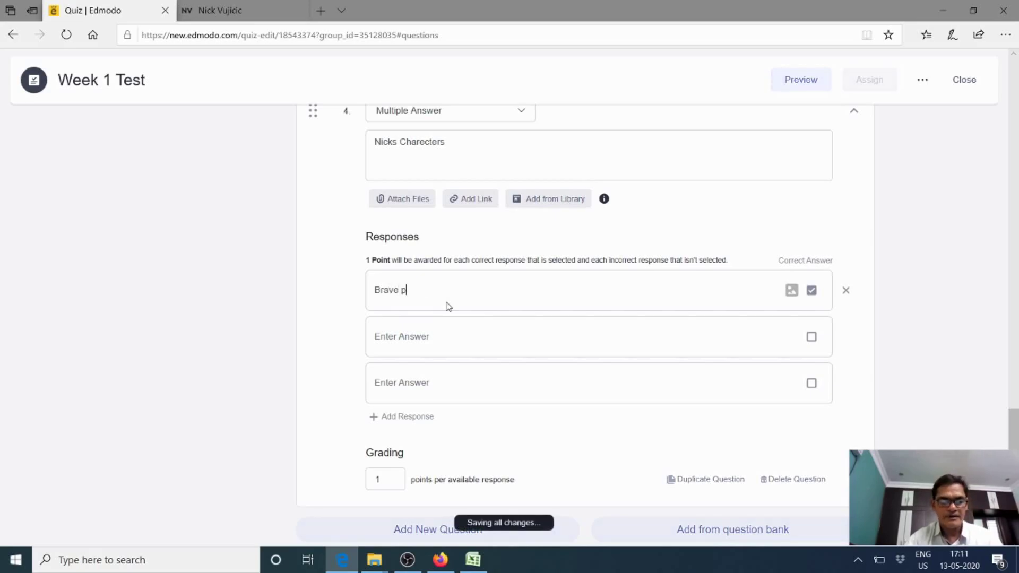
type("erson")
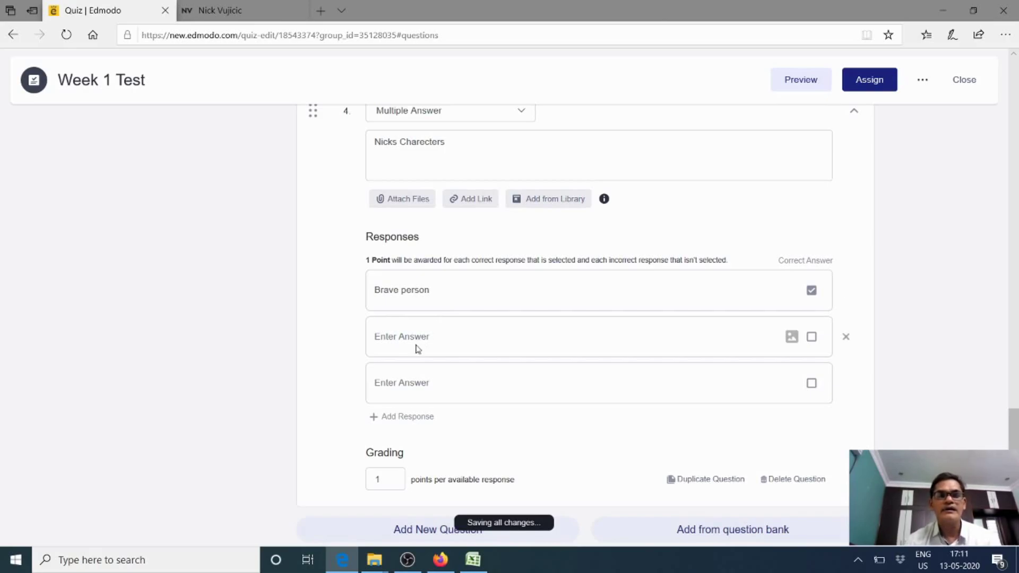
left_click(390, 338)
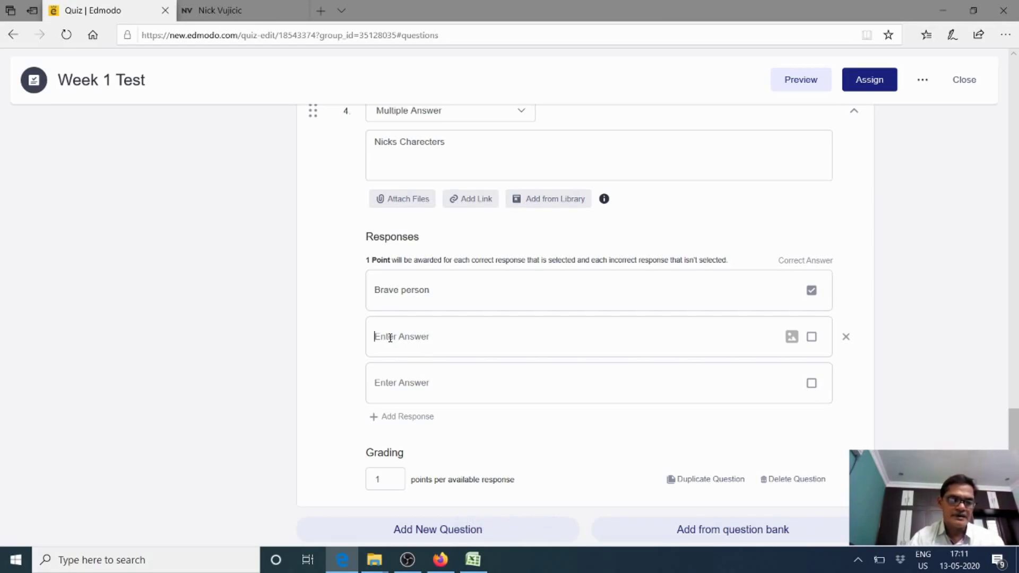
type("a")
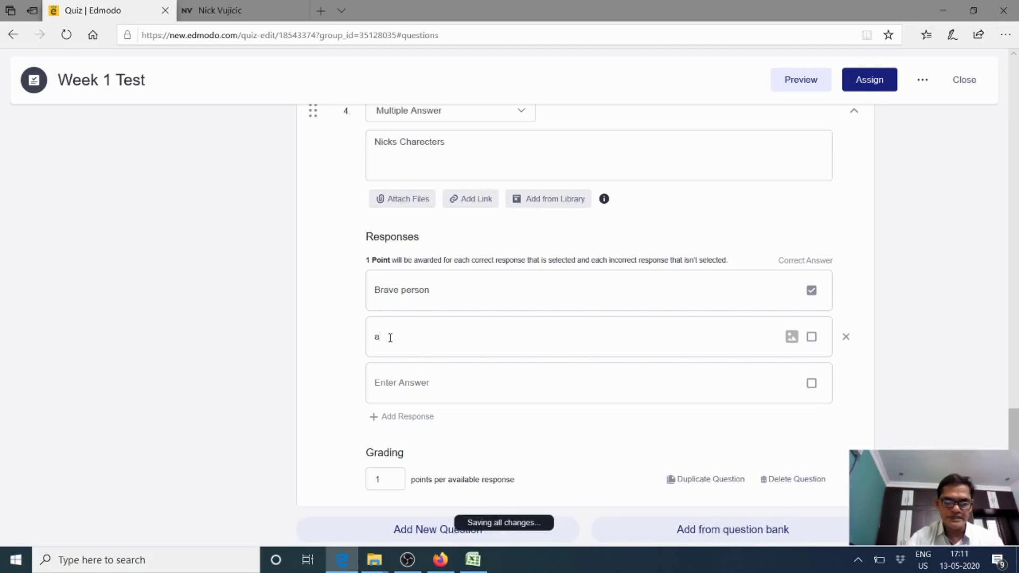
type("n gp")
type("timist")
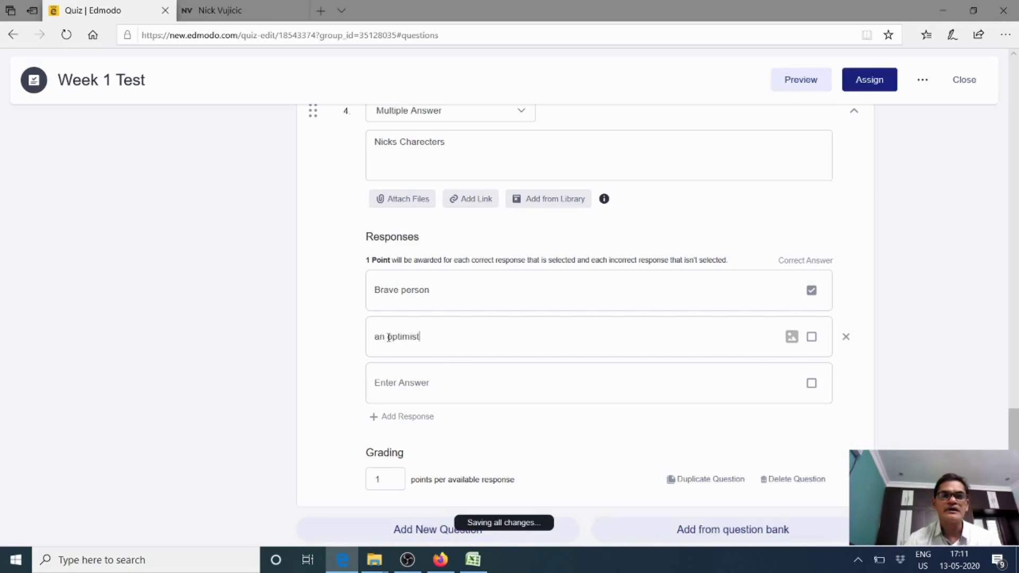
left_click(400, 385)
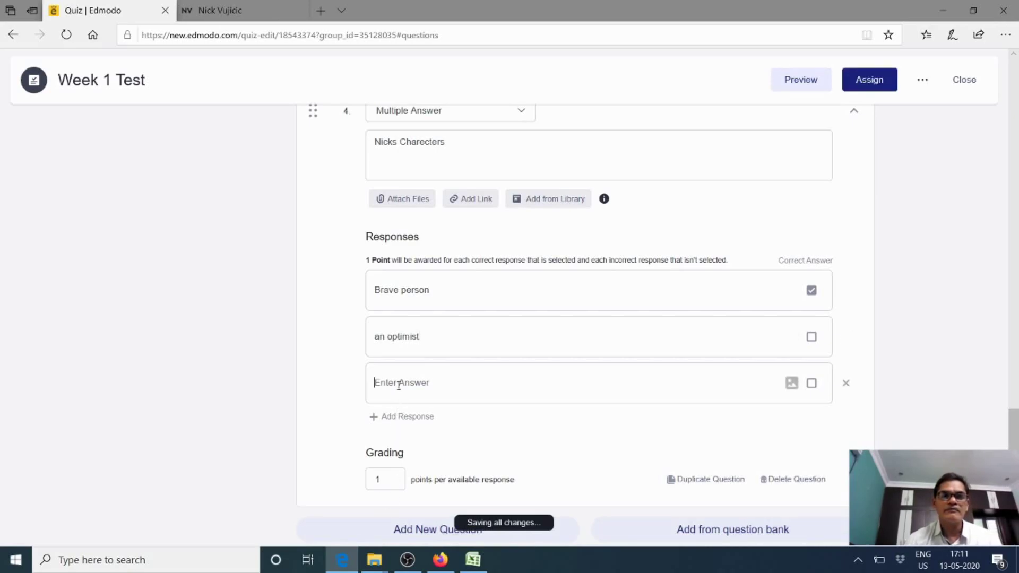
type("is ")
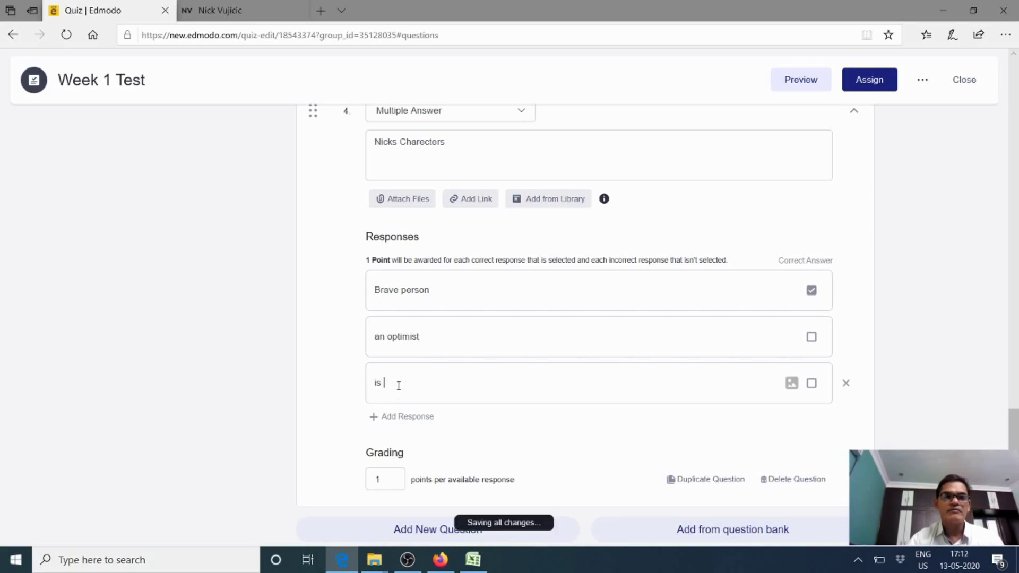
type("metally so")
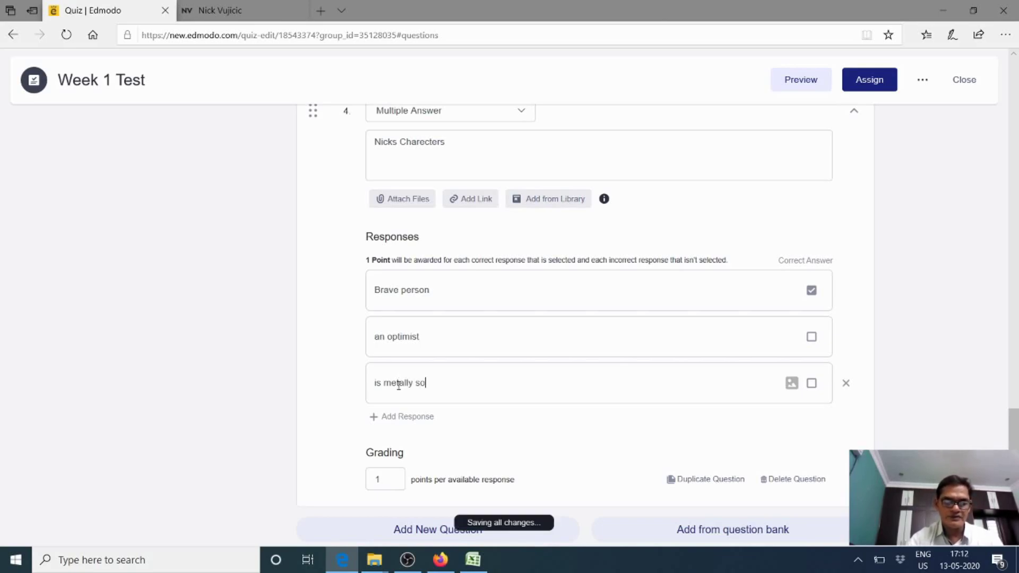
type(" strong")
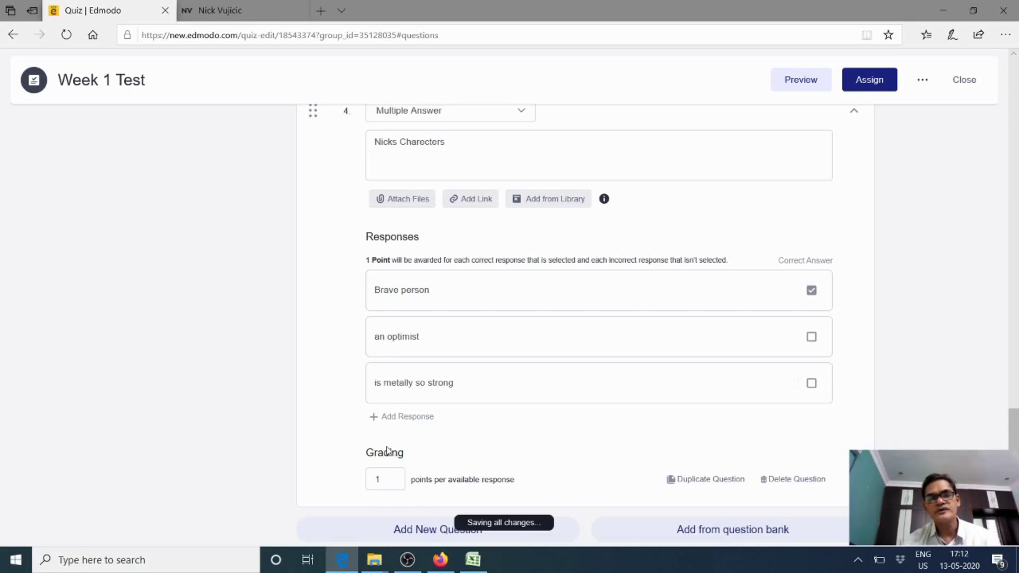
left_click(391, 421)
left_click(392, 431)
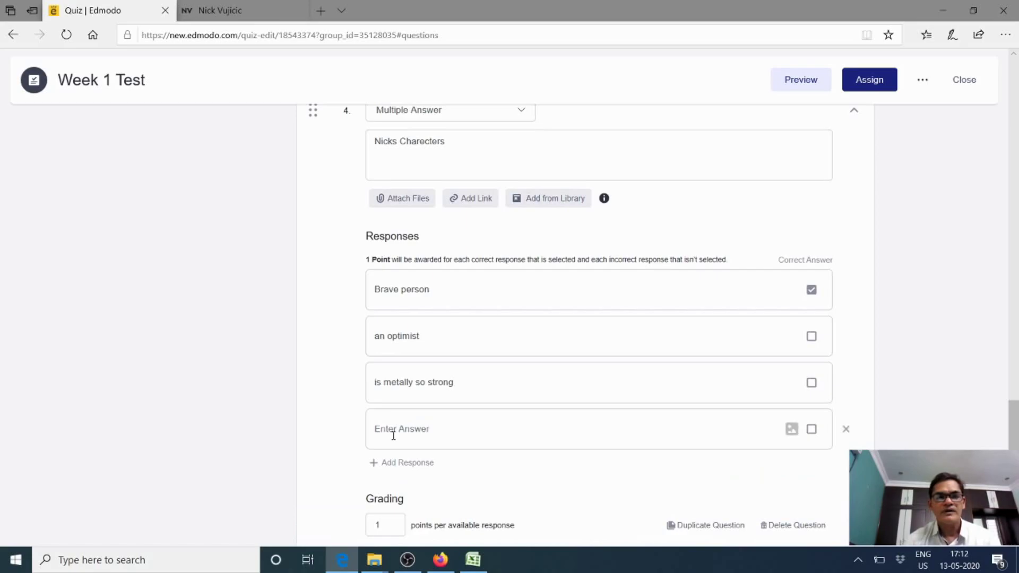
type("None")
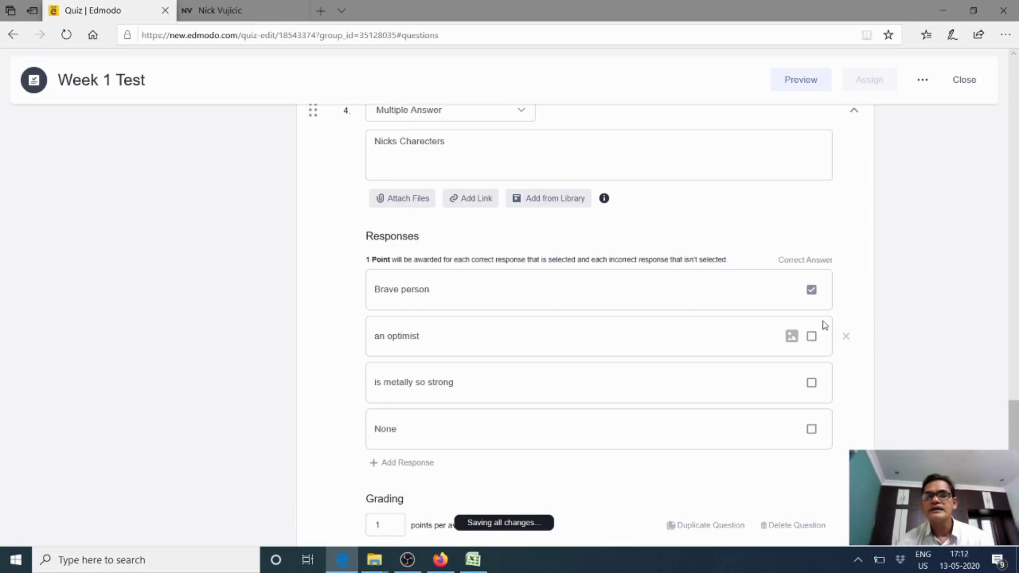
Mark an optimist and is metally so strong as correct alongside Brave person
left_click(814, 339)
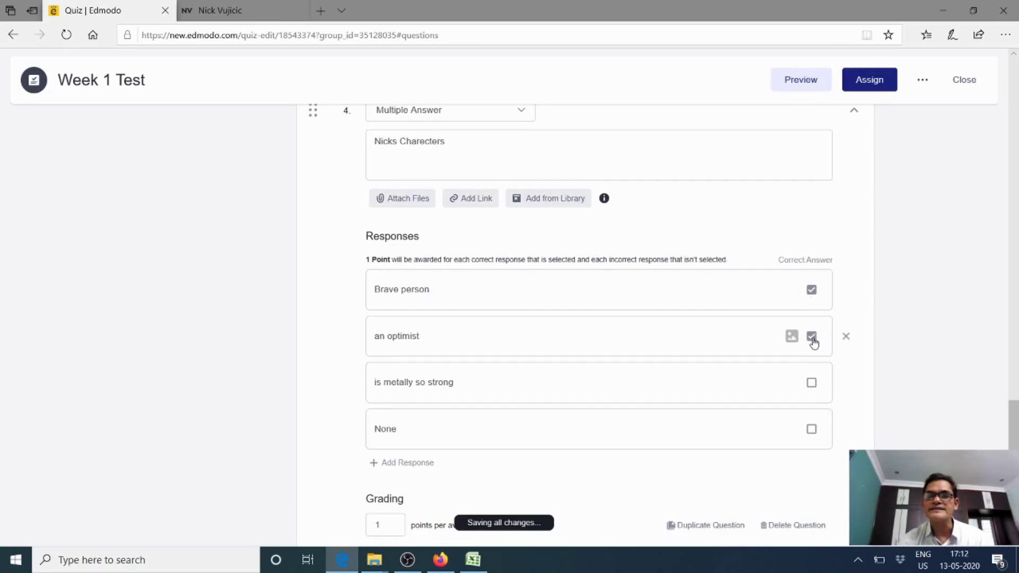
left_click(813, 385)
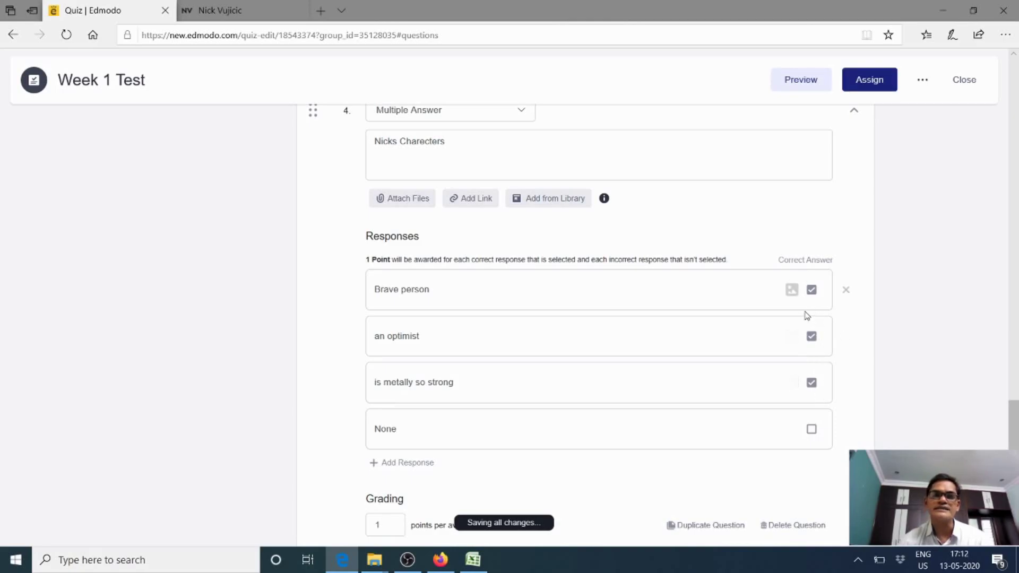
scroll(812, 355, "down", 1)
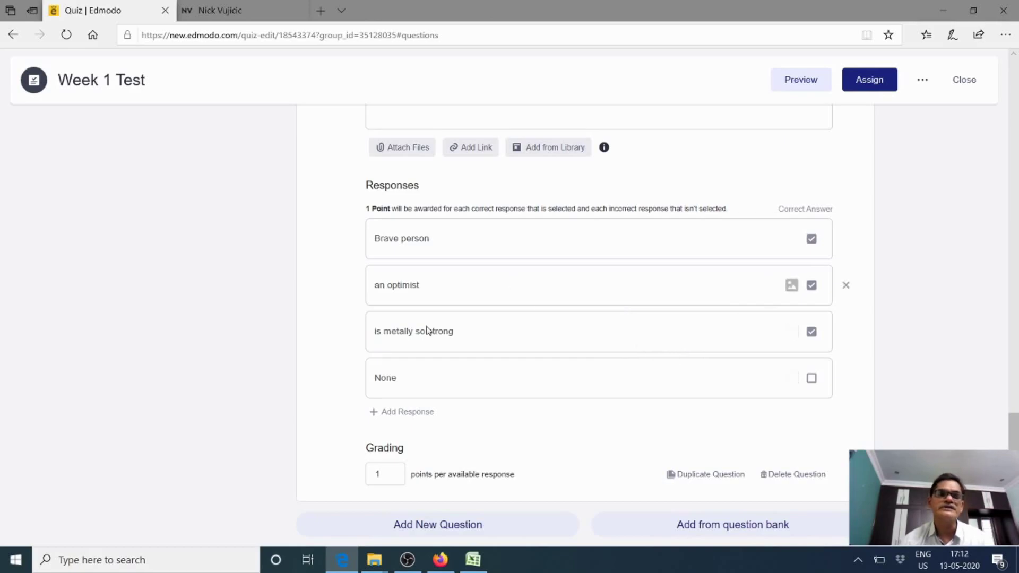
Change question 4's points per response from 1 to 3, bringing the quiz to 17 points
left_click(387, 474)
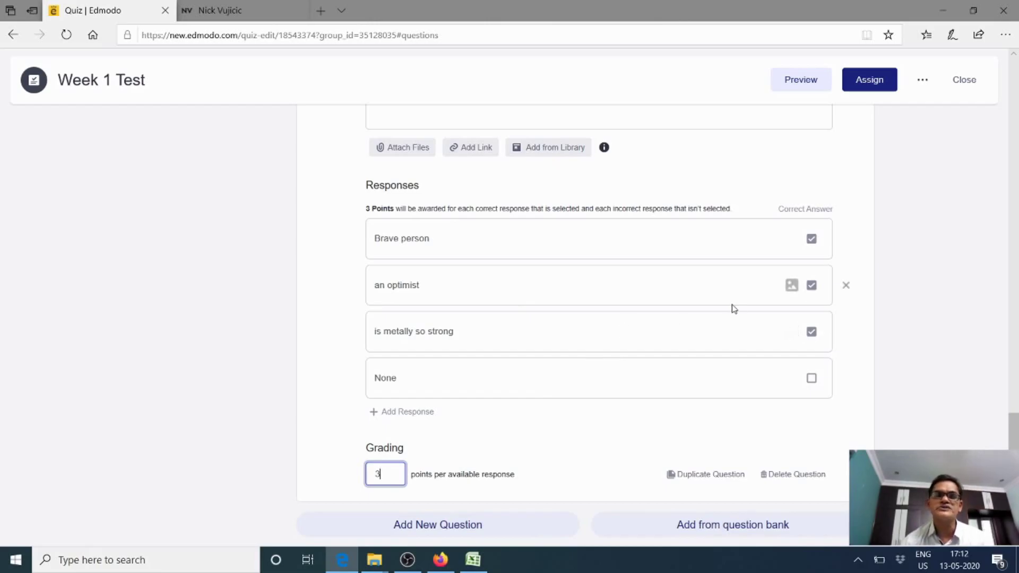
scroll(708, 325, "up", 4)
scroll(708, 325, "up", 3)
scroll(707, 325, "down", 6)
scroll(707, 326, "up", 10)
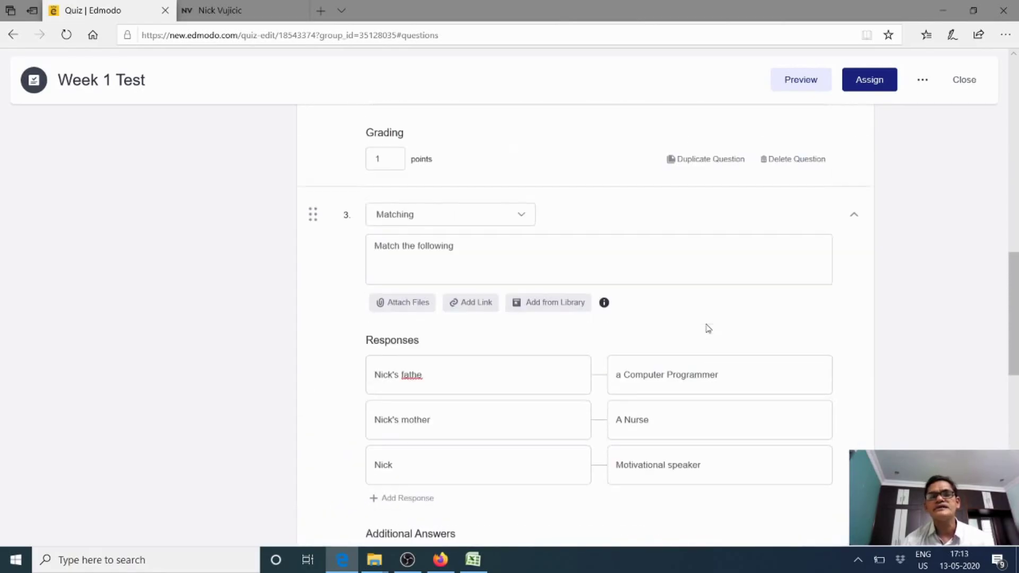
scroll(707, 325, "up", 12)
scroll(702, 323, "down", 10)
scroll(702, 322, "down", 6)
scroll(699, 321, "up", 15)
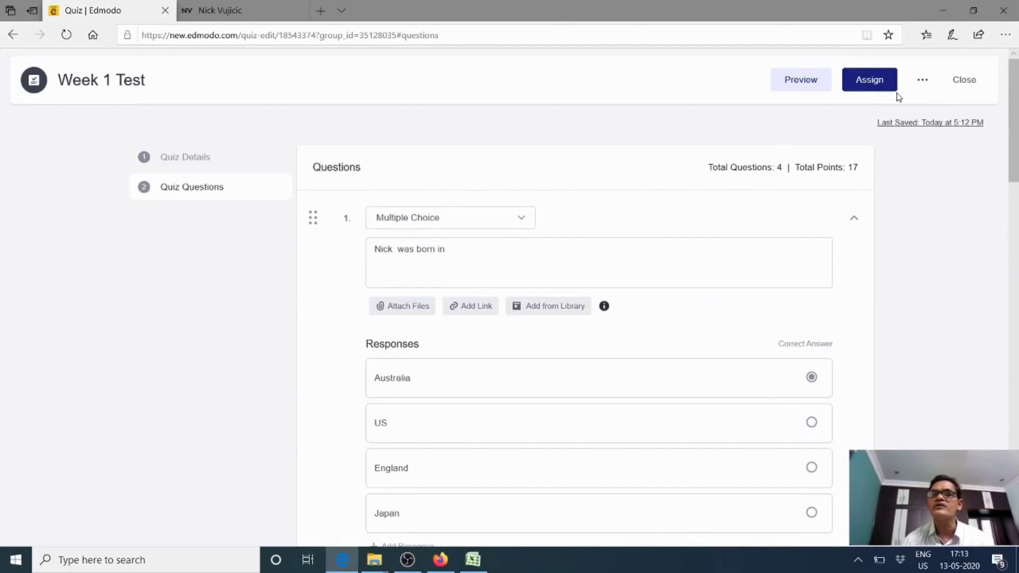
Assign Week 1 Test to X Class, due May 19, 2020 at 11:59 PM
left_click(879, 81)
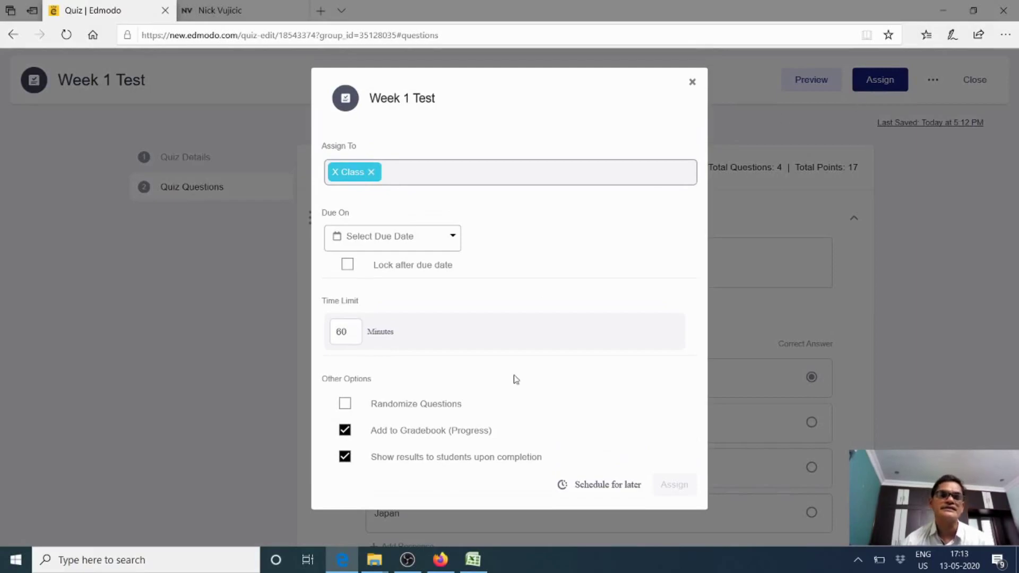
left_click(454, 240)
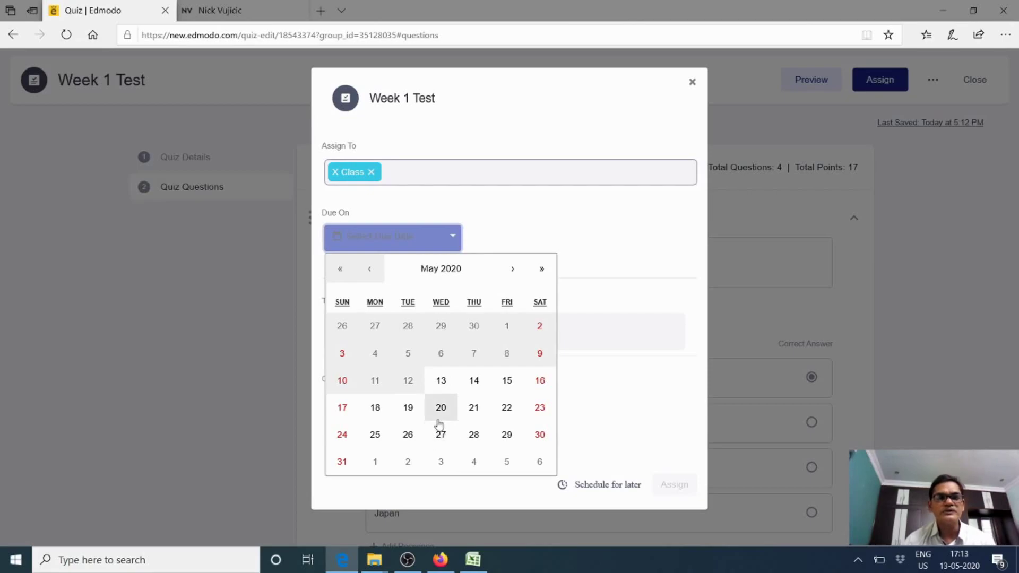
left_click(408, 410)
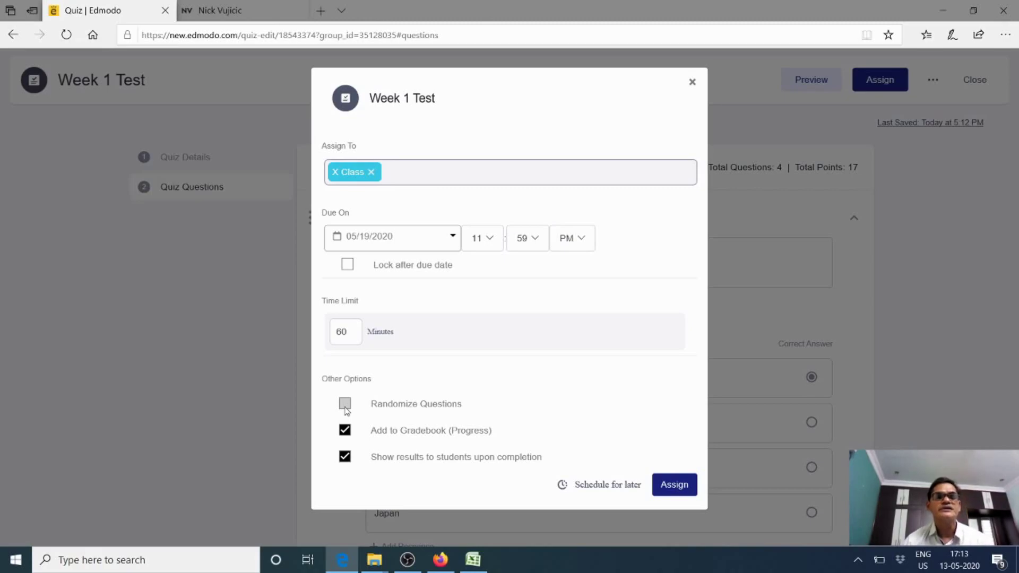
Enable Randomize Questions and Lock after due date in the assign settings
left_click(345, 404)
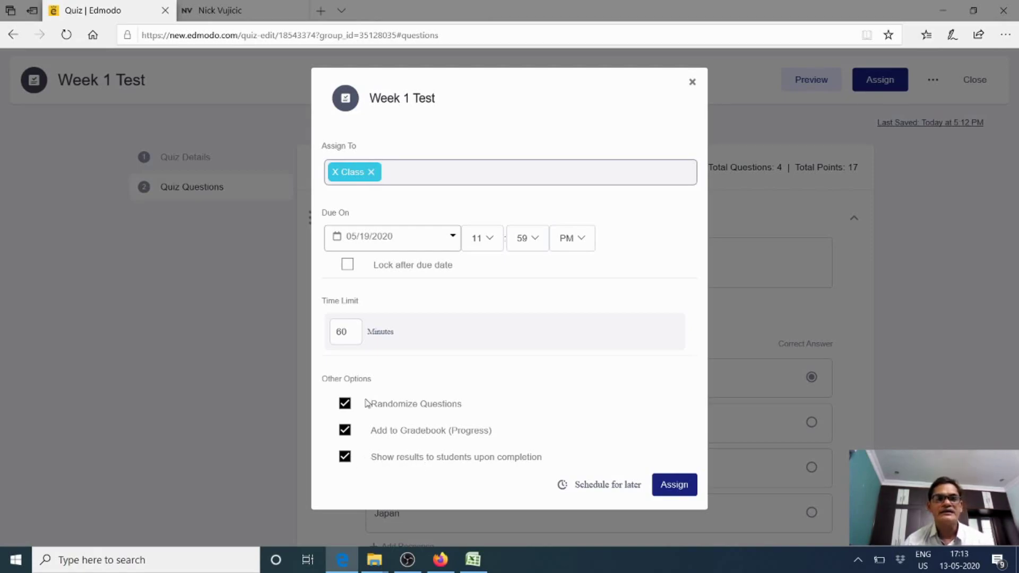
left_click(348, 329)
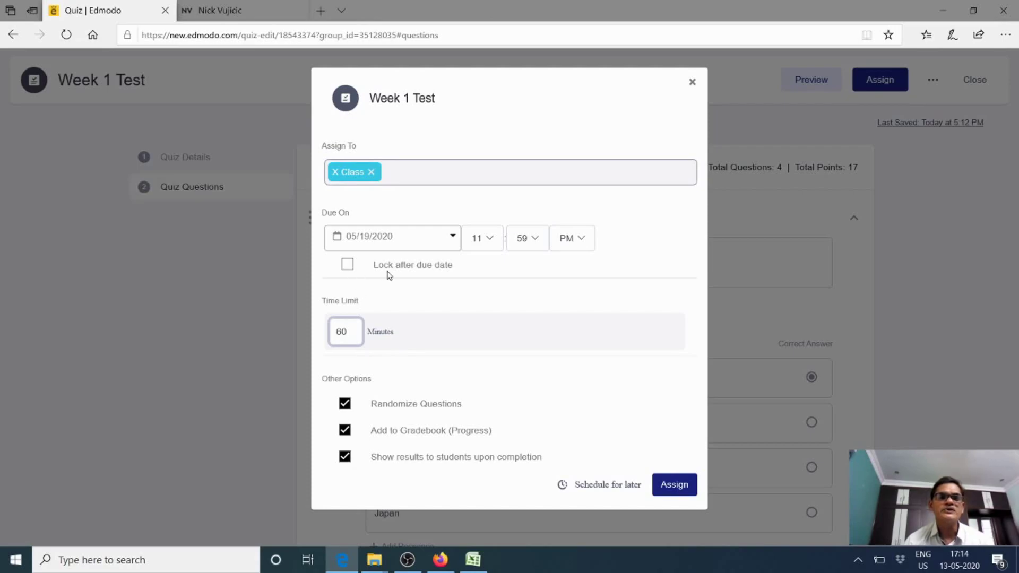
left_click(348, 265)
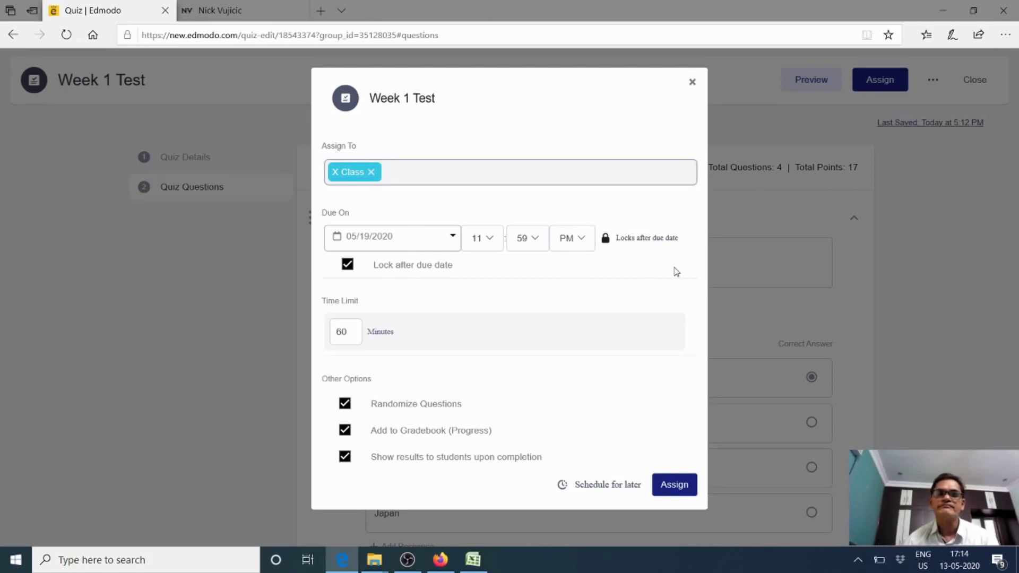
left_click(670, 486)
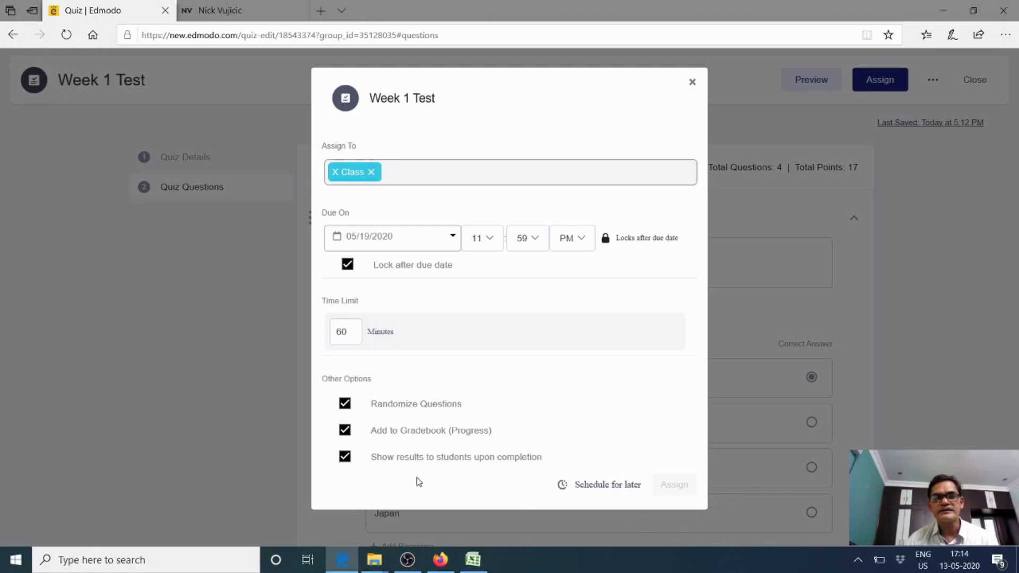
Schedule Week 1 Test for delivery on May 13, 2020 and assign it to X Class
left_click(618, 489)
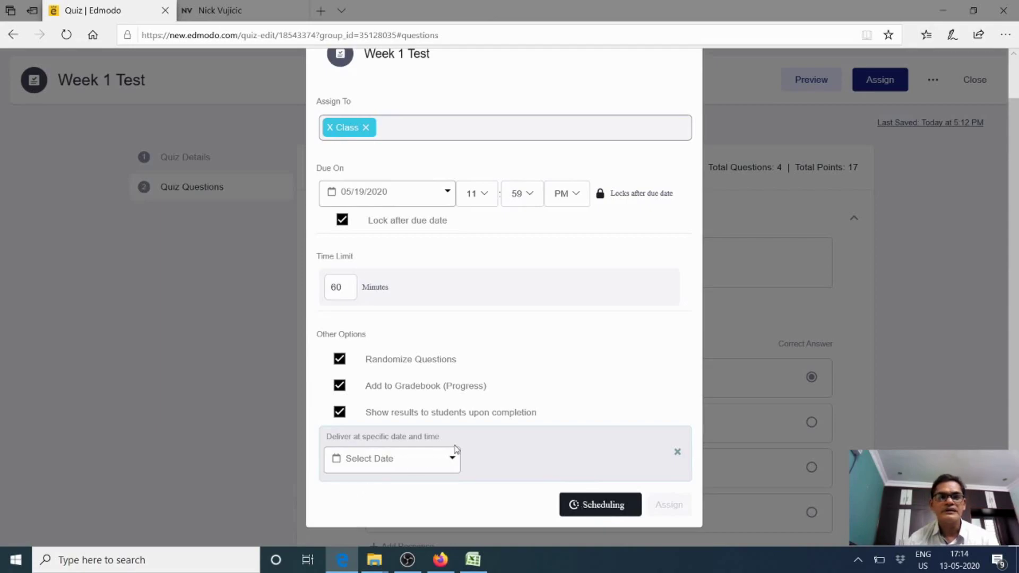
left_click(451, 465)
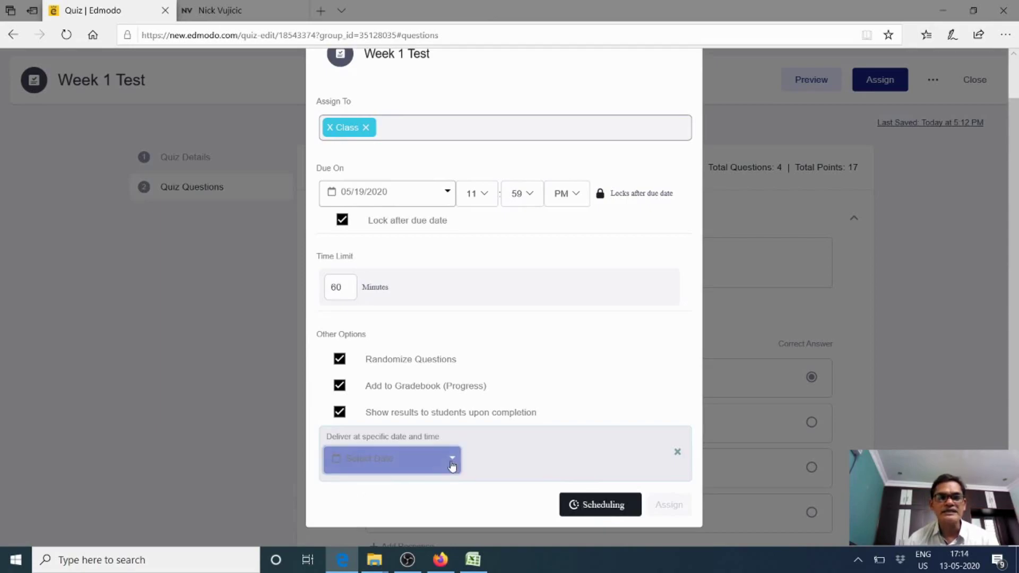
left_click(605, 355)
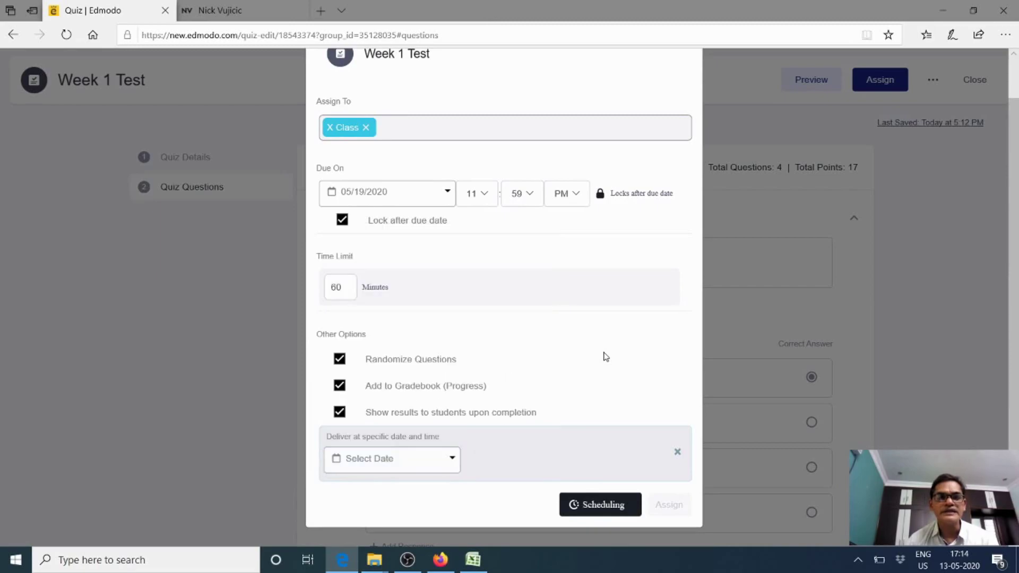
left_click(451, 463)
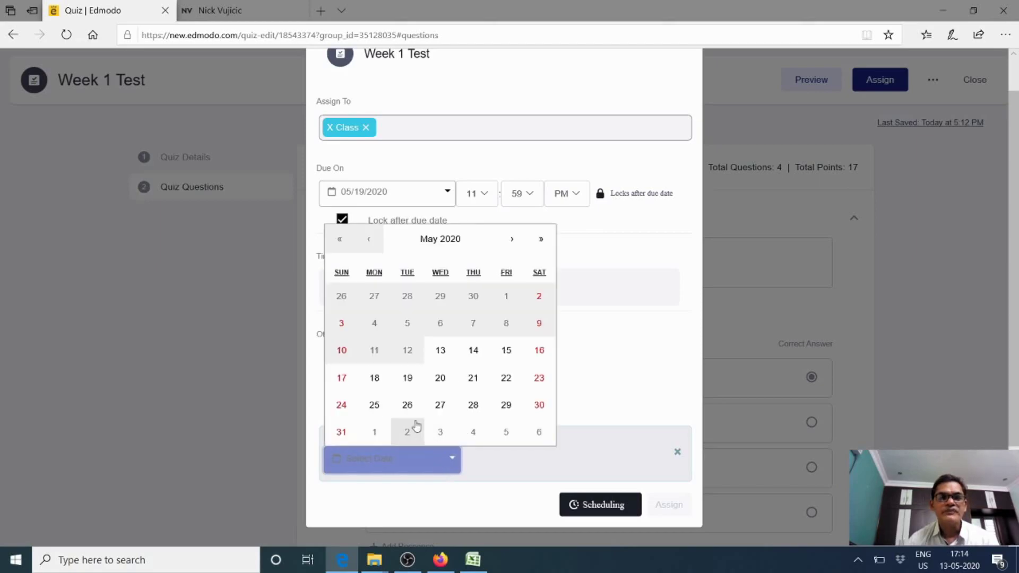
left_click(407, 380)
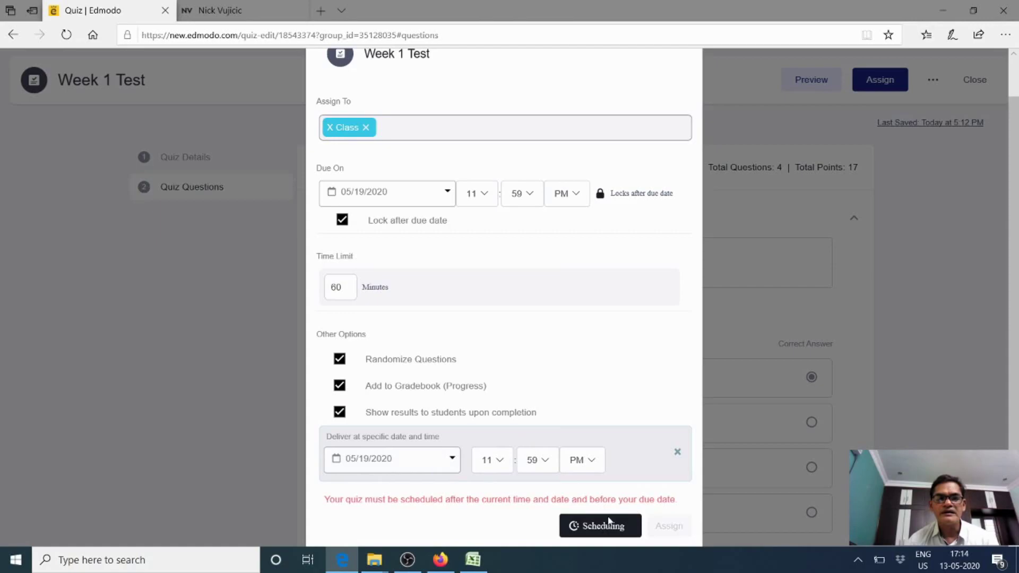
left_click(451, 462)
left_click(441, 351)
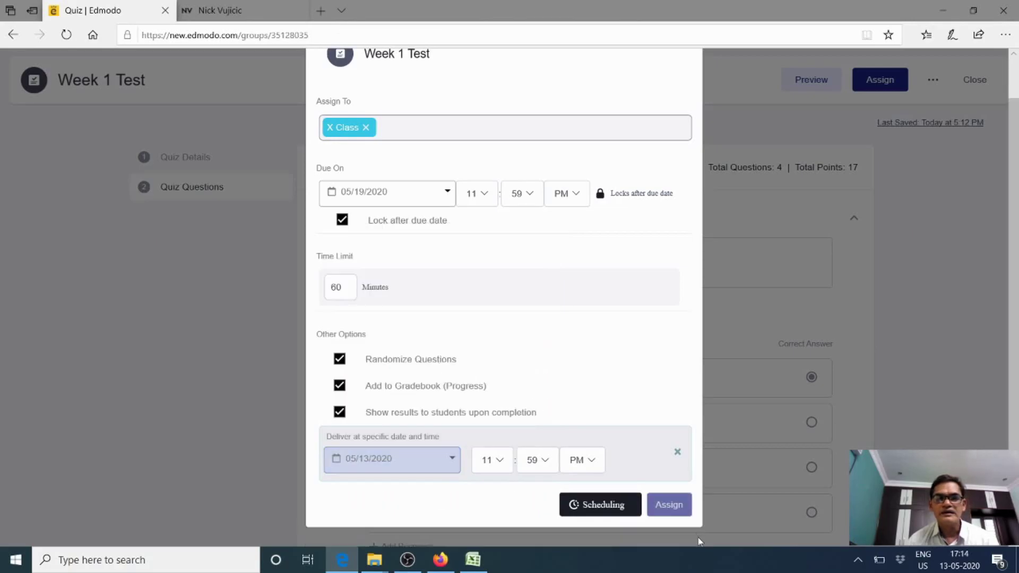
left_click(682, 512)
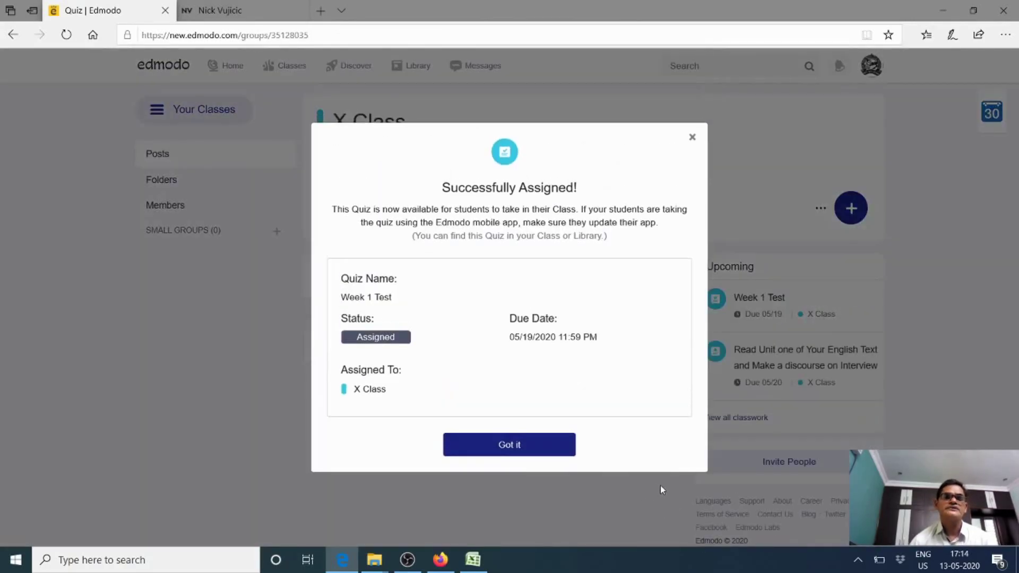
Dismiss the Successfully Assigned confirmation and scroll the X Class feed to find the Week 1 Test post
left_click(528, 449)
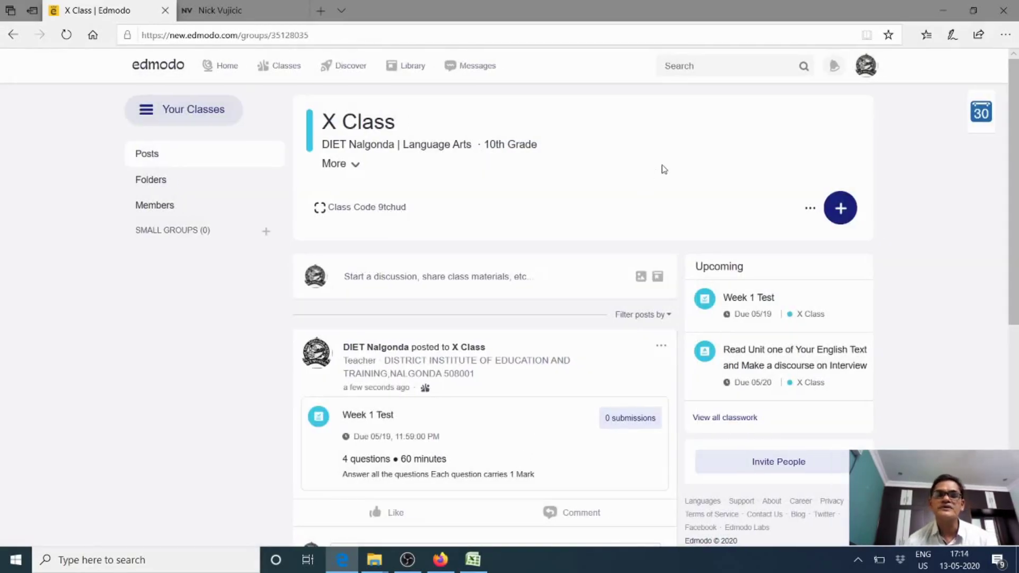
scroll(665, 171, "down", 5)
scroll(665, 171, "down", 2)
scroll(665, 170, "up", 8)
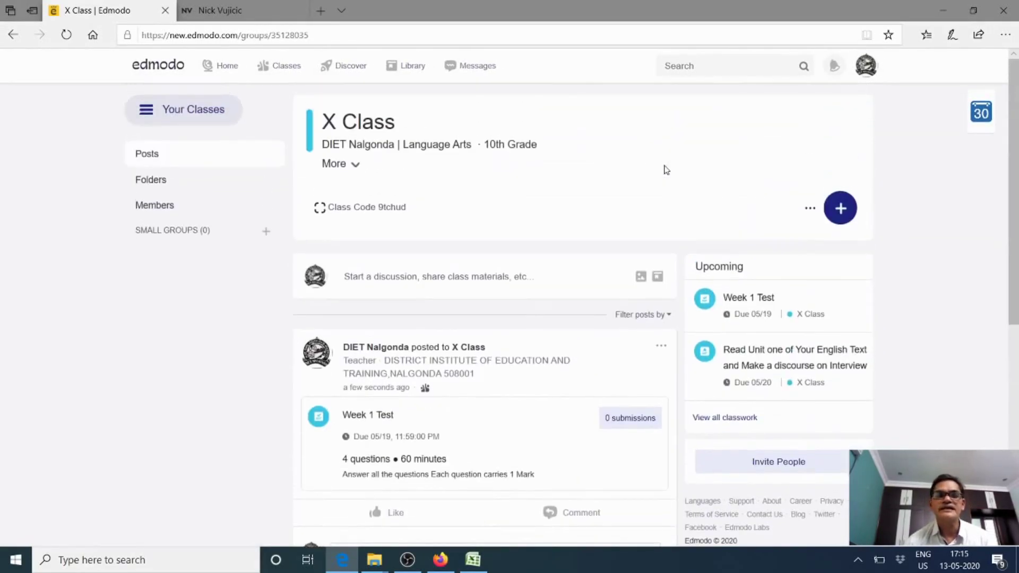
scroll(665, 170, "down", 4)
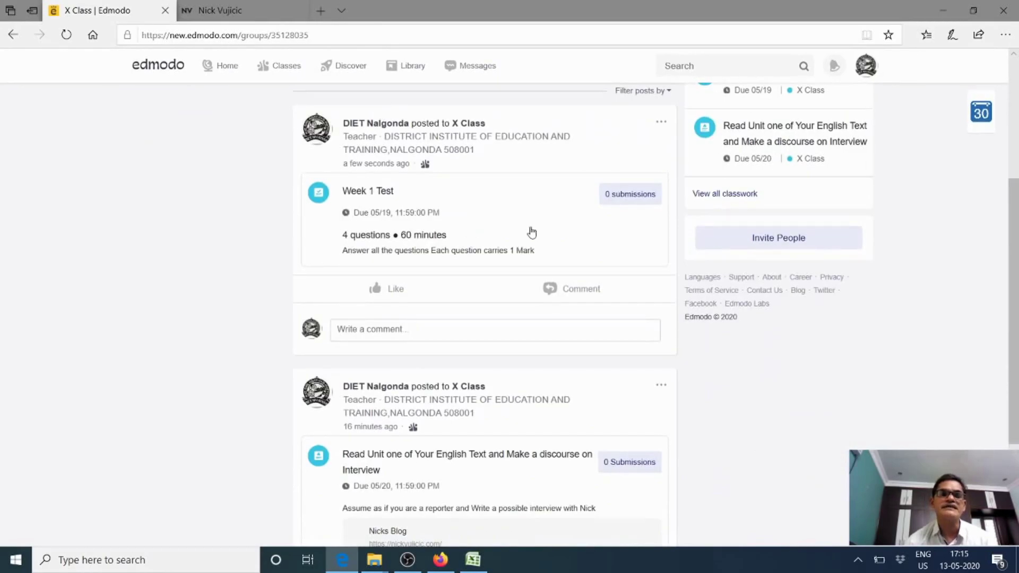
scroll(486, 223, "down", 1)
scroll(487, 222, "down", 2)
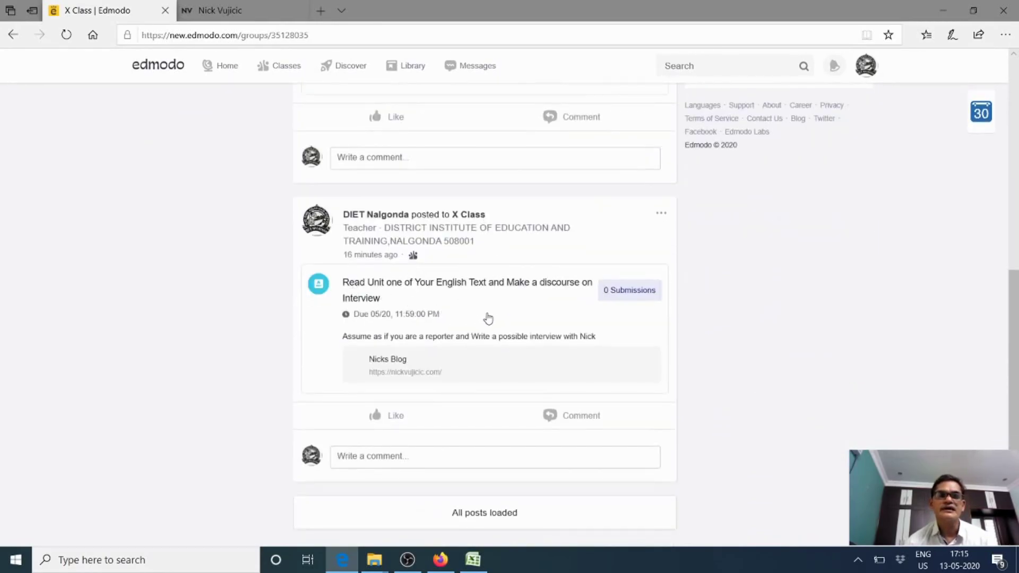
scroll(401, 296, "up", 3)
scroll(402, 296, "up", 3)
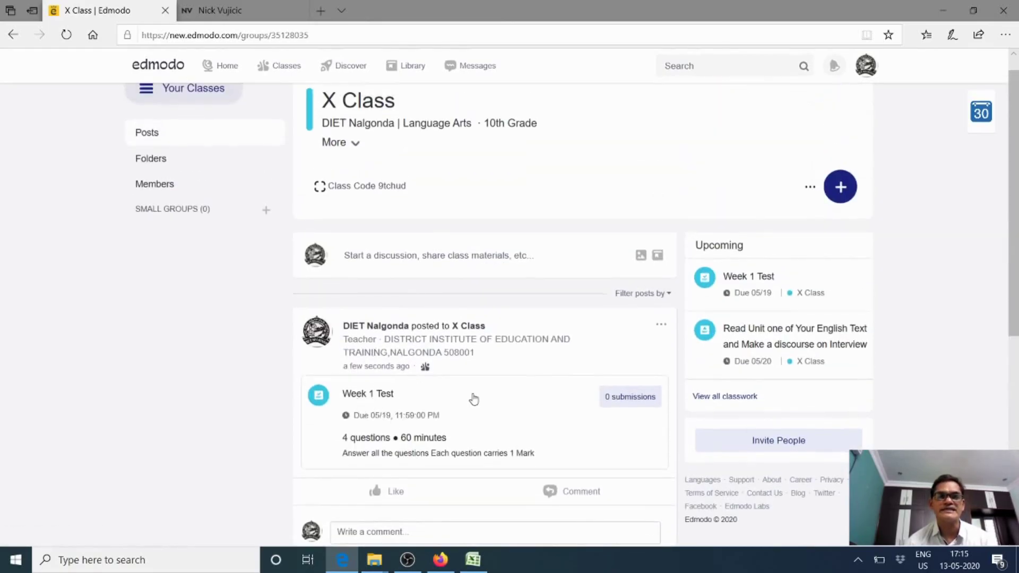
scroll(502, 417, "down", 3)
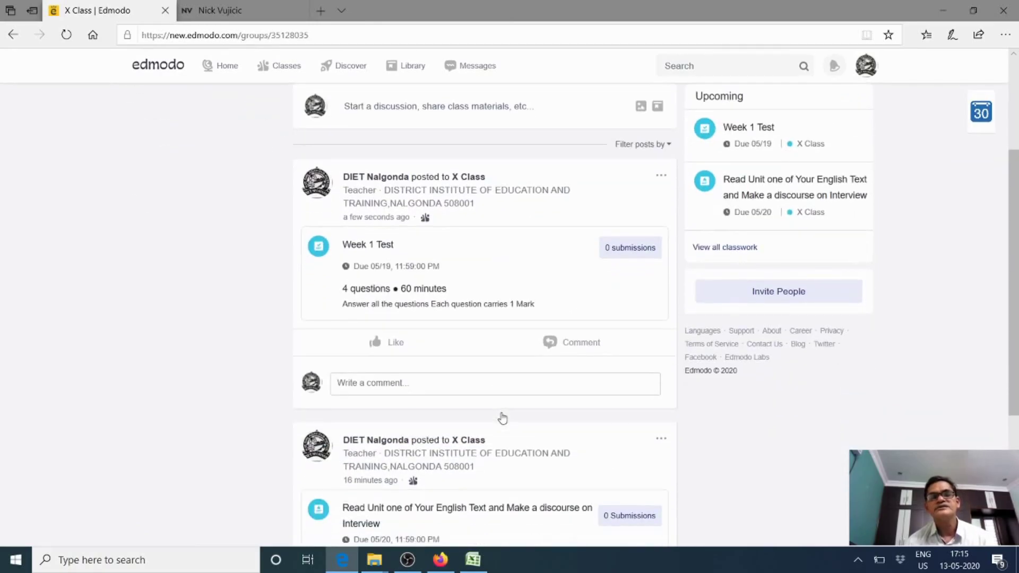
scroll(583, 295, "up", 3)
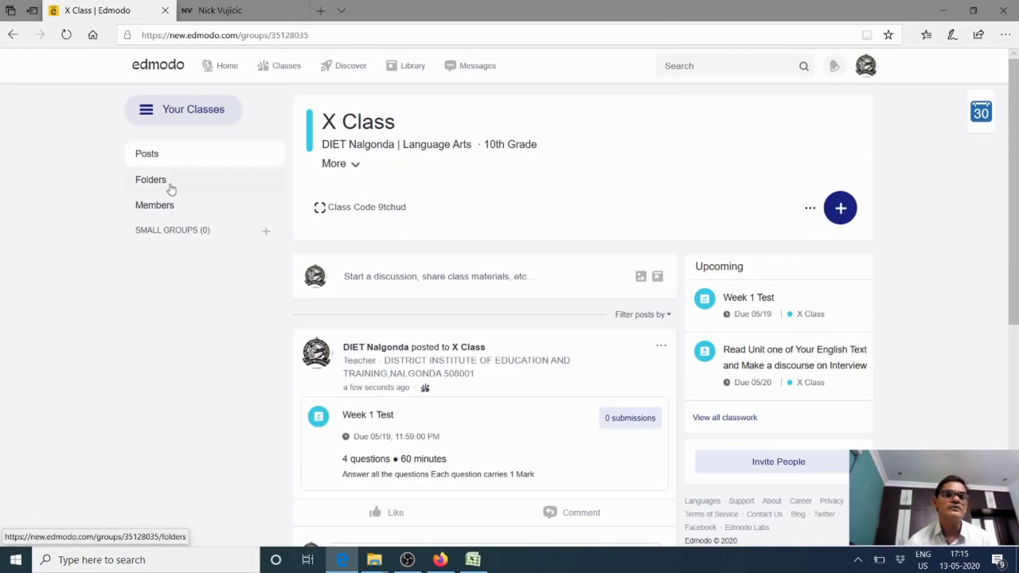
Share the 'About the Course' folder with X Class from its Folders page
left_click(169, 189)
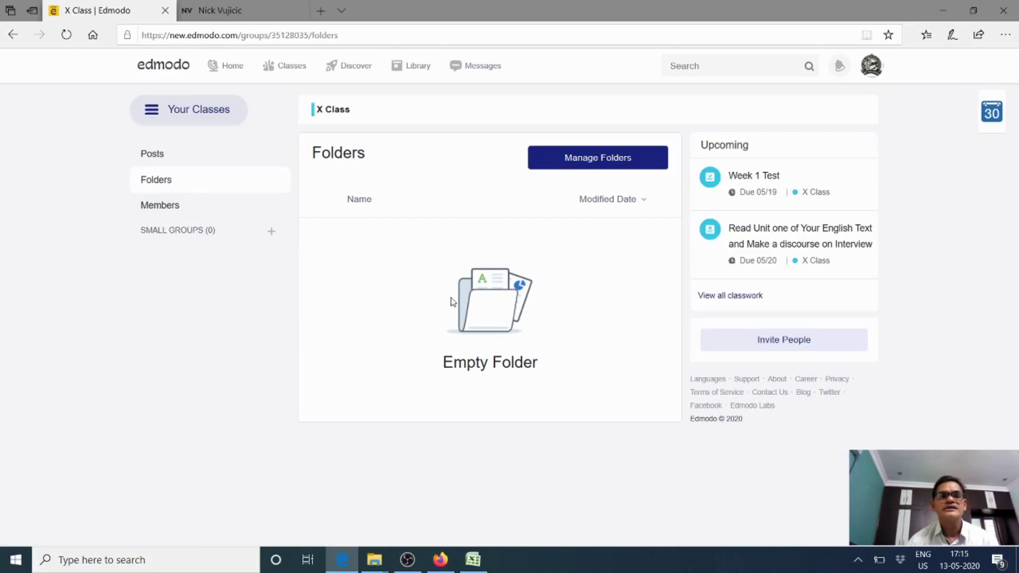
left_click(595, 165)
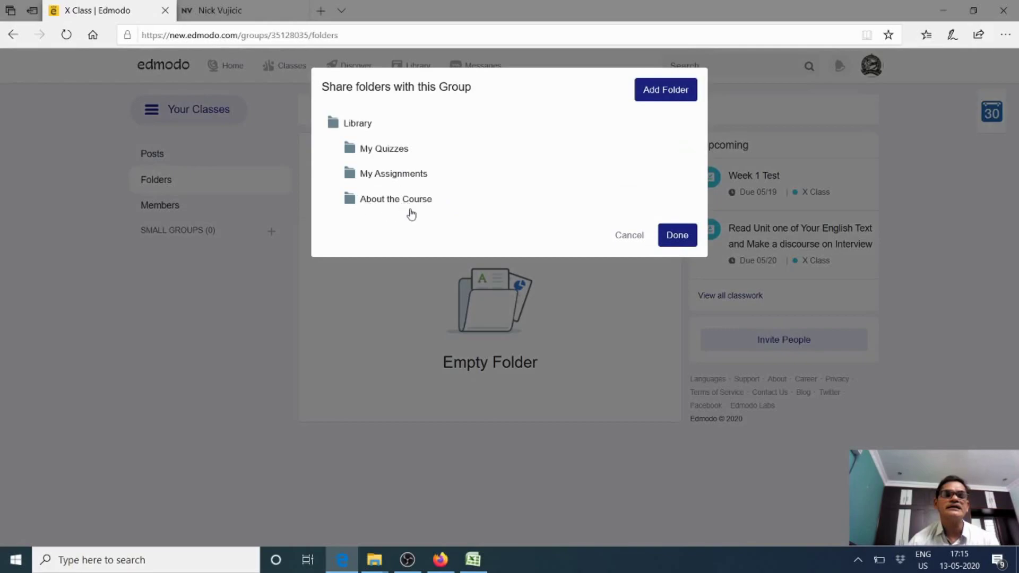
left_click(394, 204)
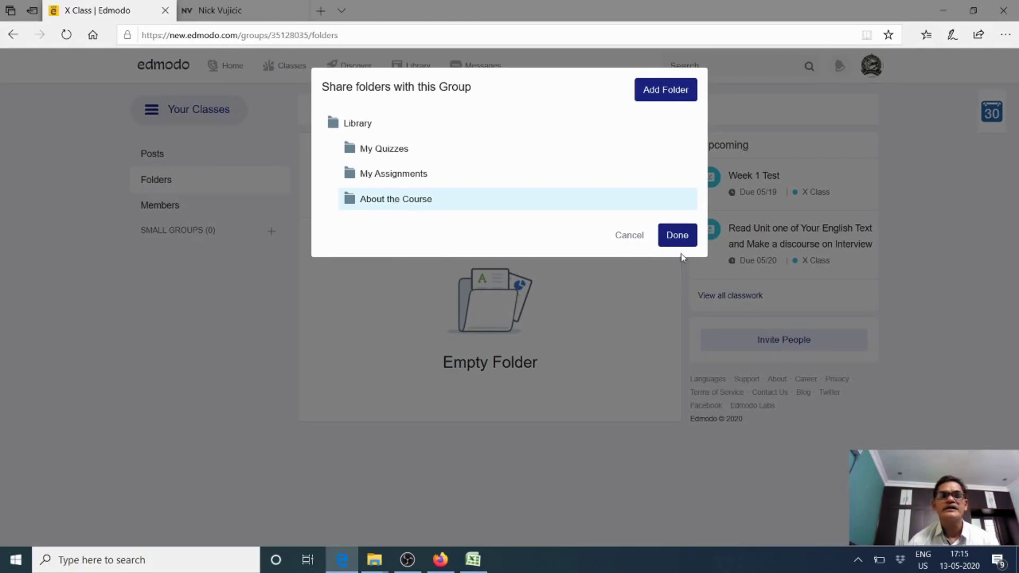
left_click(677, 237)
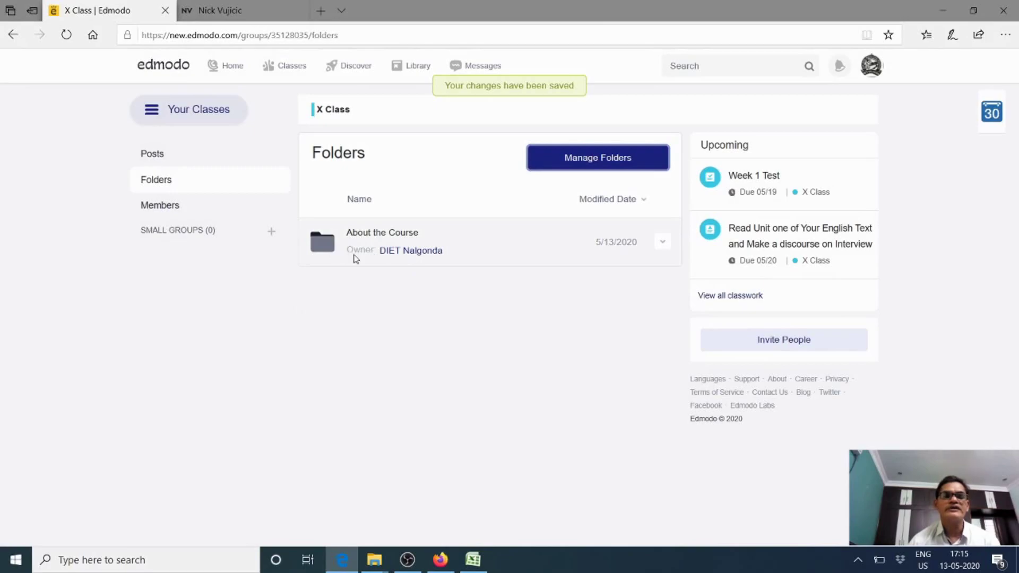
mouse_move(537, 257)
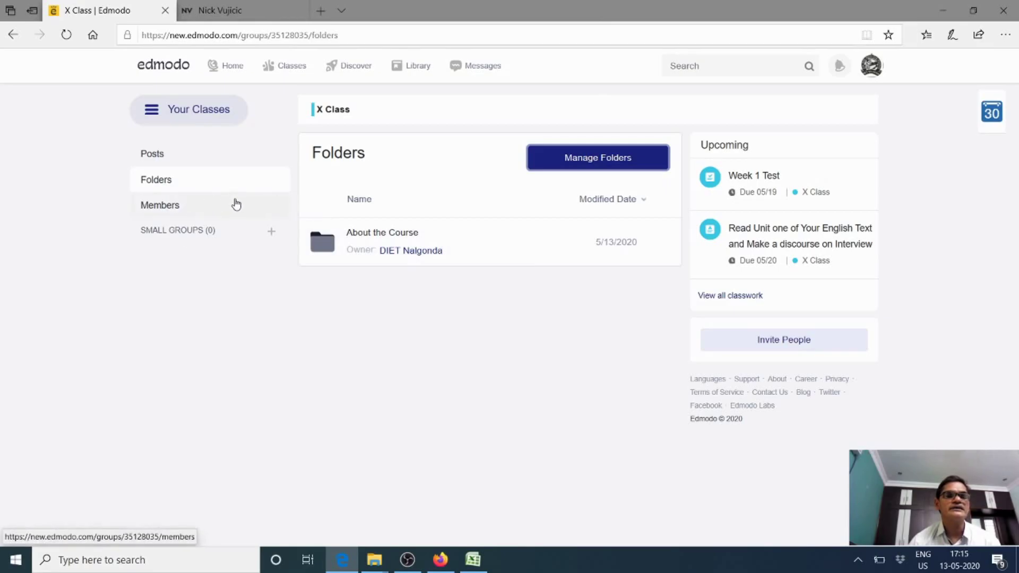
Cancel the new small group and return to the X Class posts feed, showing Week 1 Test and the interview assignment
left_click(272, 234)
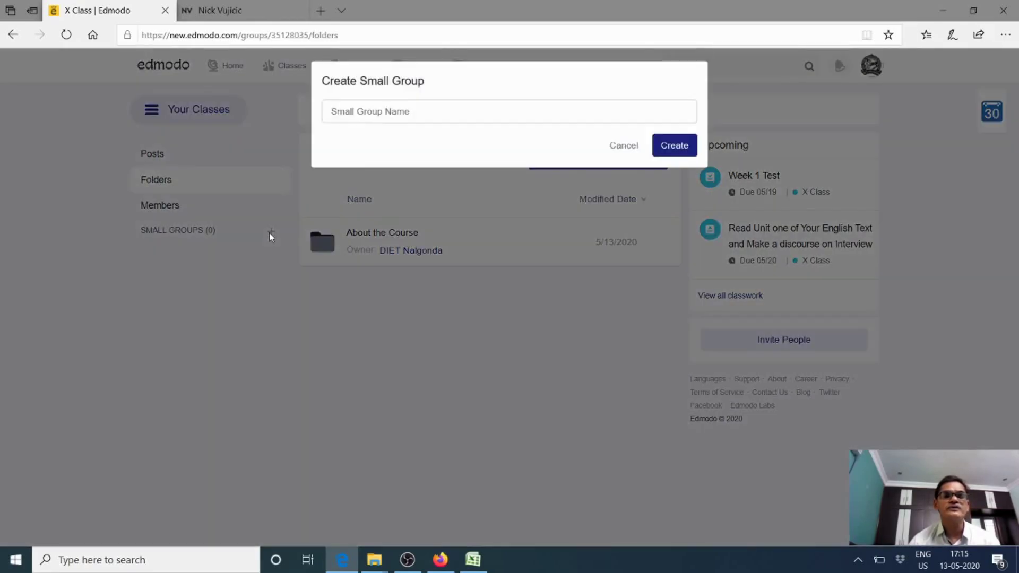
left_click(636, 155)
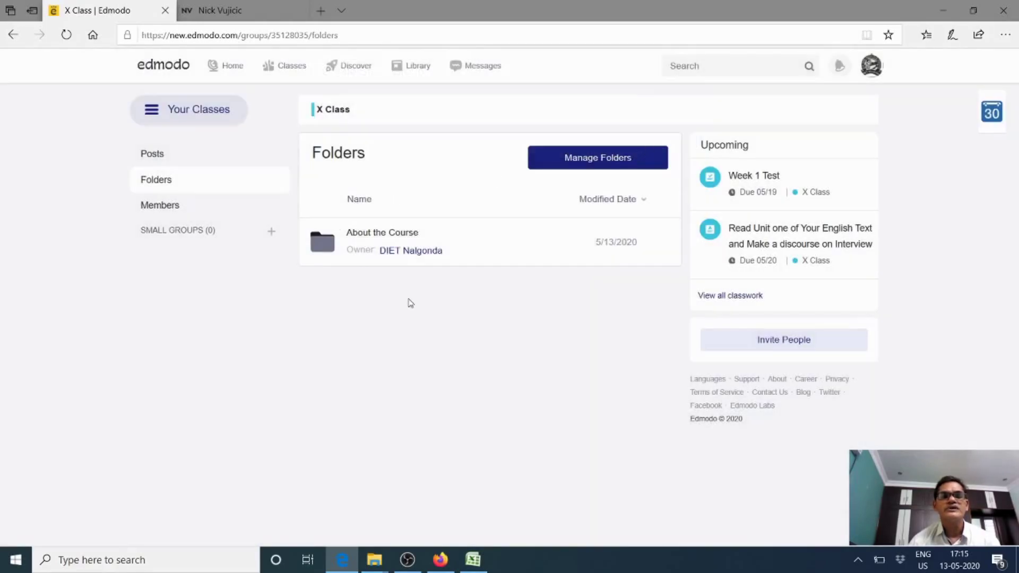
left_click(148, 154)
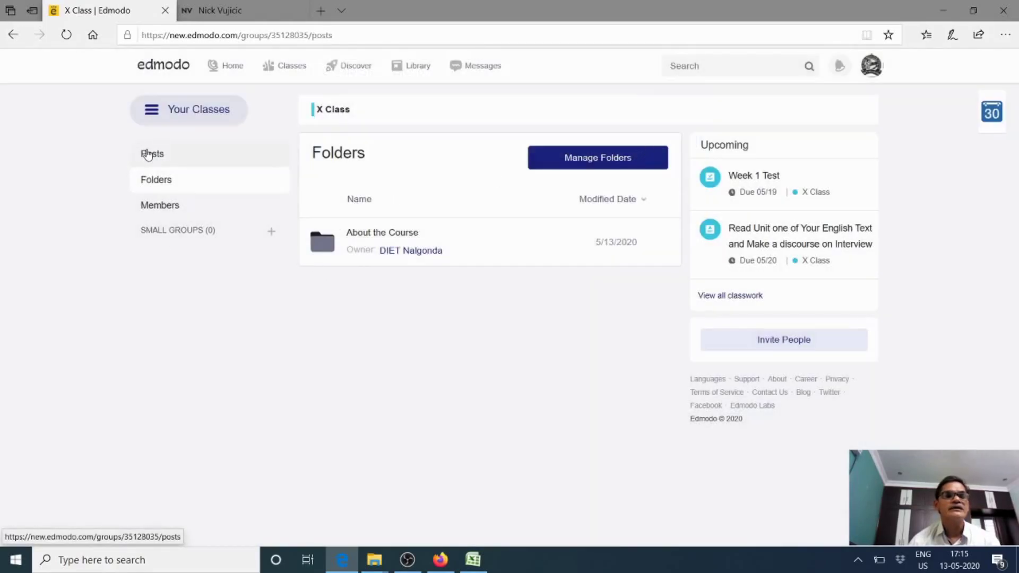
scroll(355, 217, "down", 7)
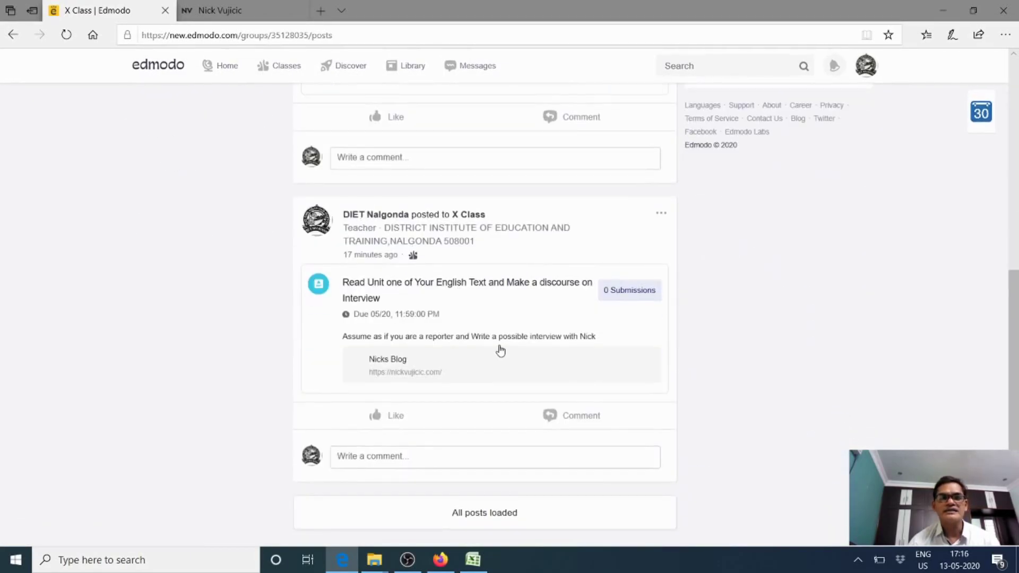
scroll(499, 347, "up", 10)
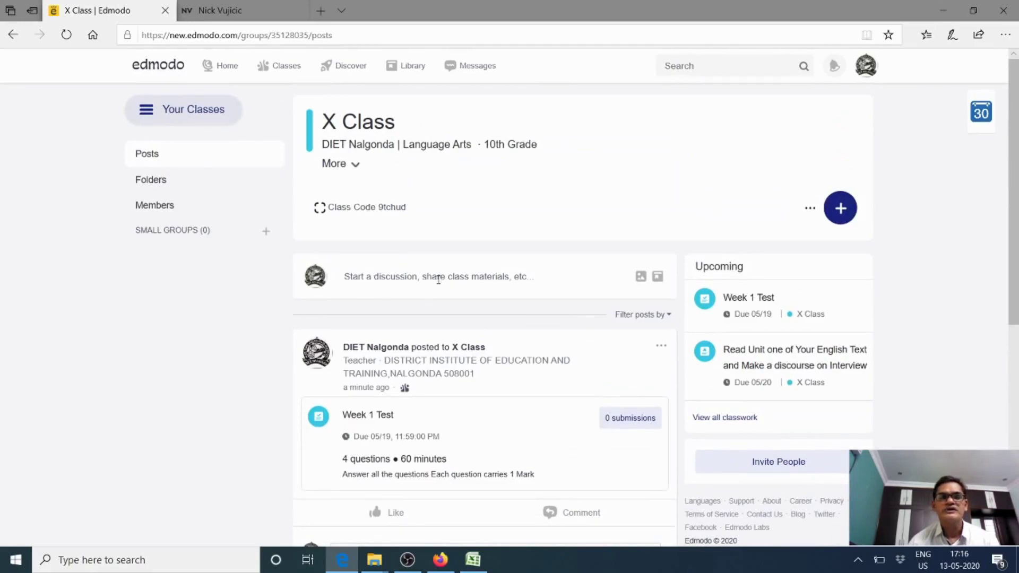
left_click(381, 281)
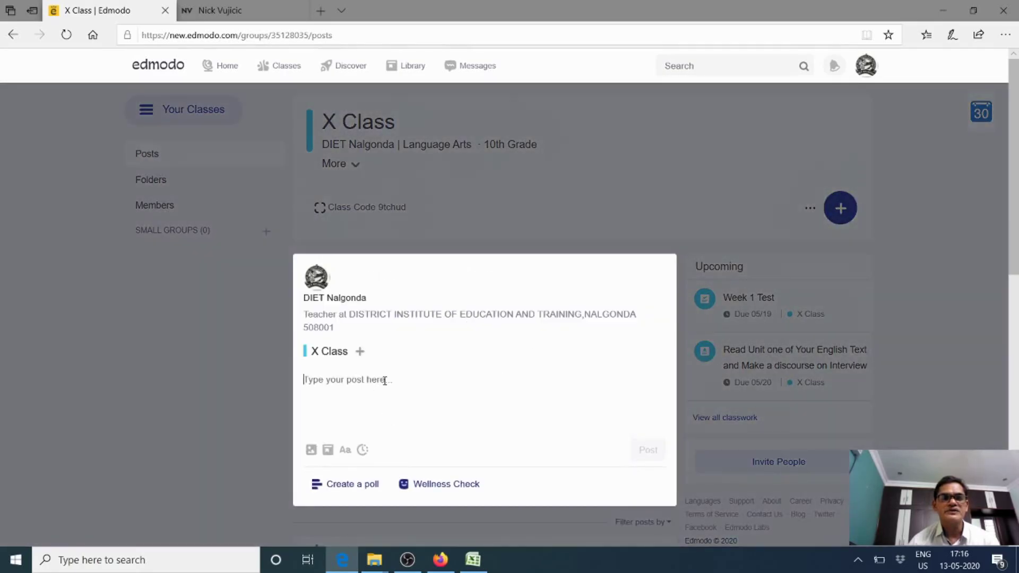
left_click(361, 488)
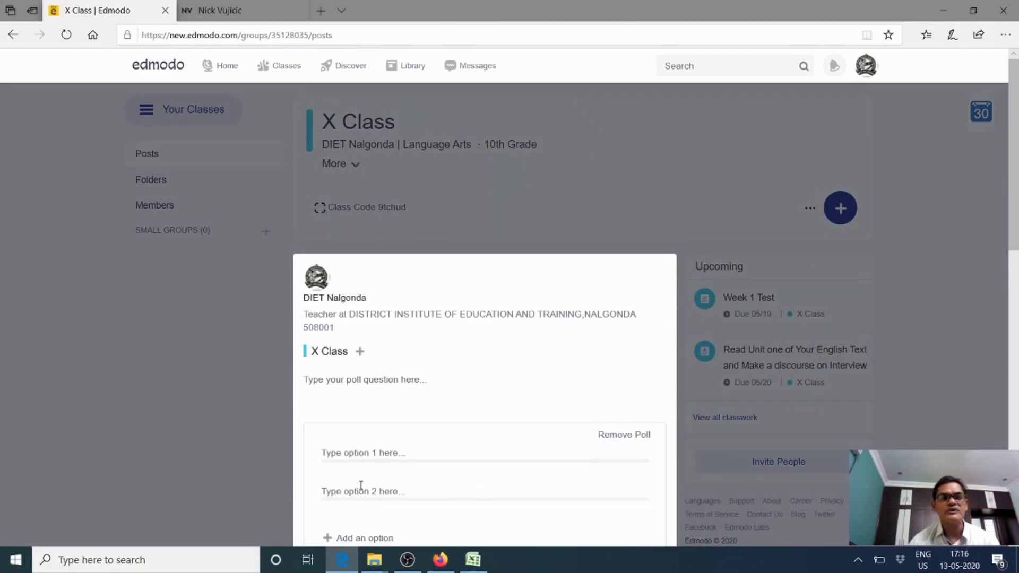
scroll(393, 439, "down", 3)
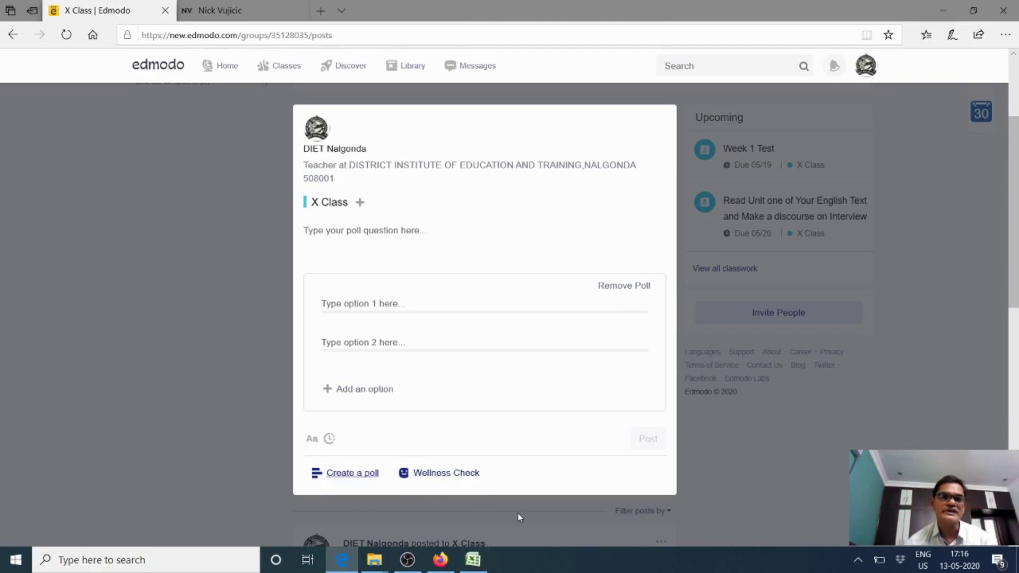
left_click(460, 481)
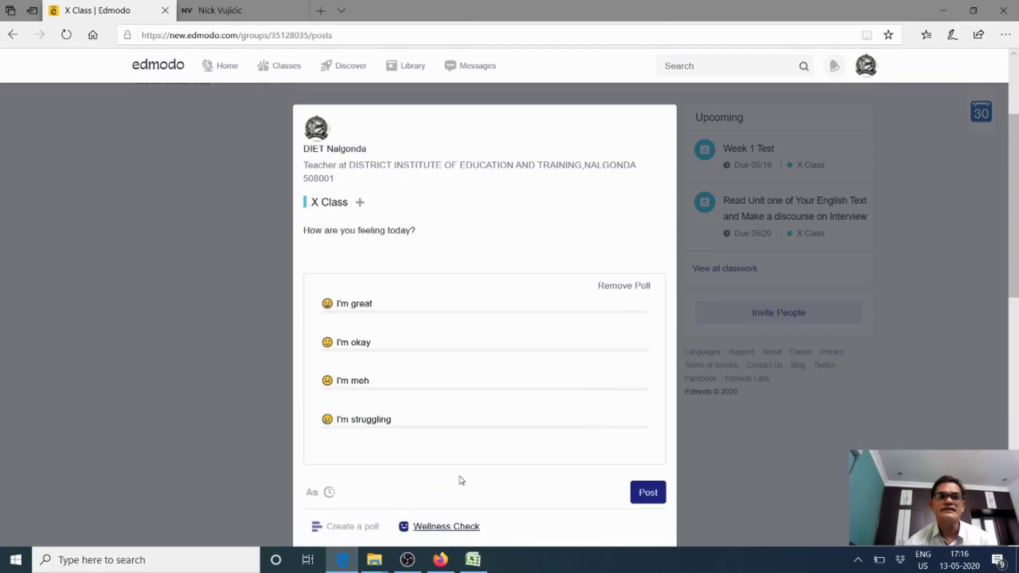
scroll(535, 357, "down", 2)
scroll(535, 357, "up", 2)
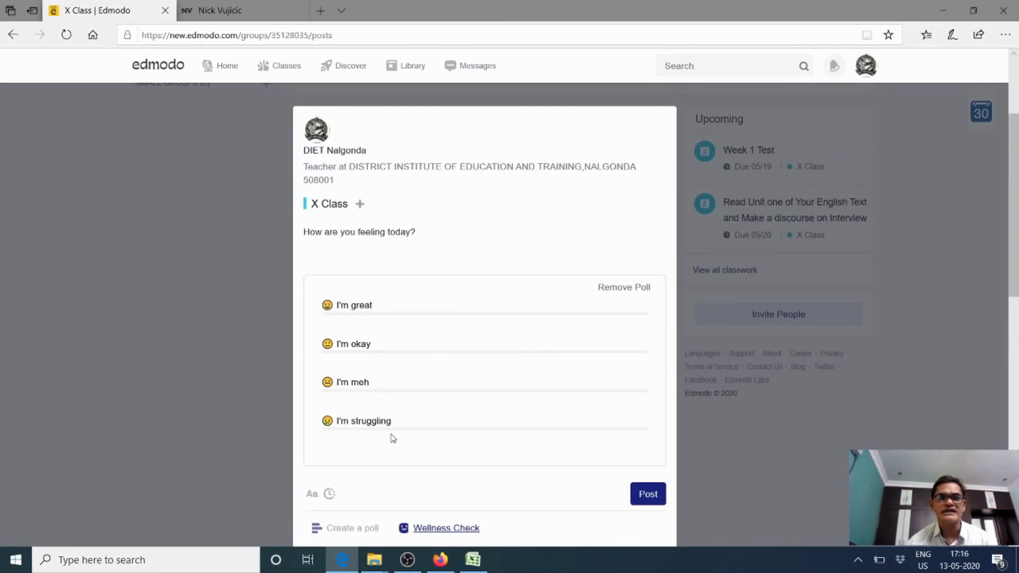
scroll(525, 479, "down", 1)
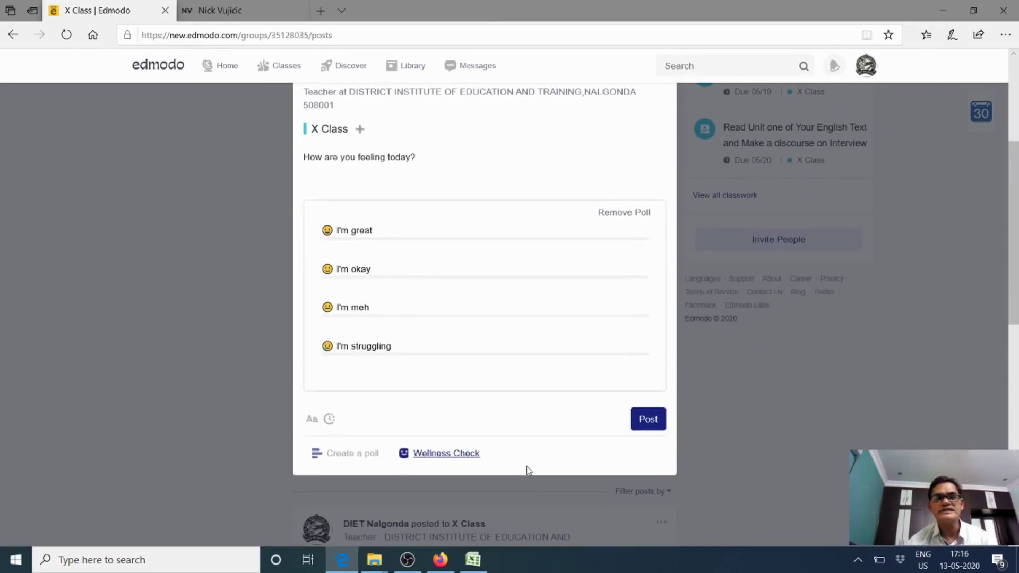
left_click(647, 421)
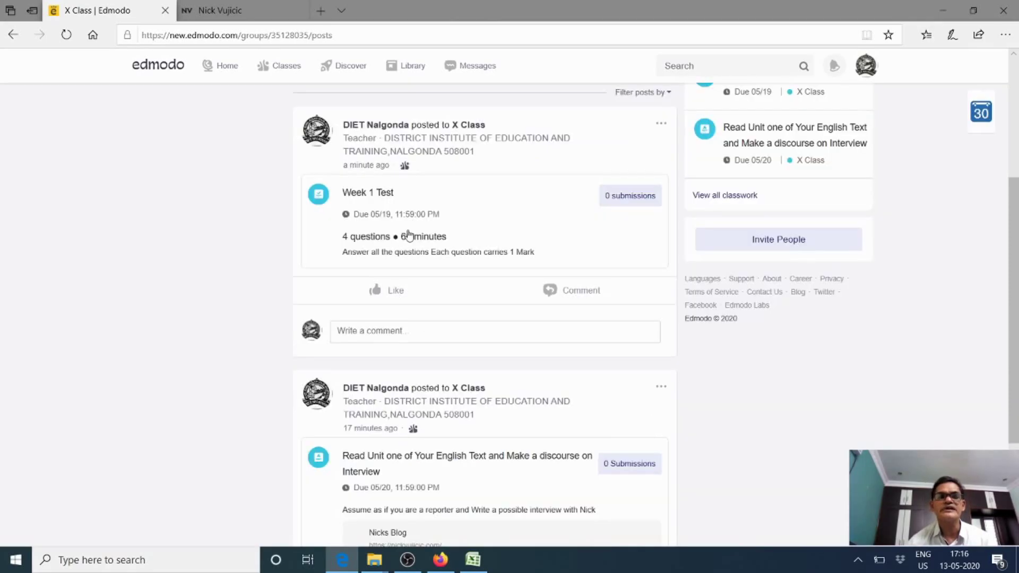
scroll(532, 352, "down", 3)
scroll(530, 357, "up", 3)
scroll(529, 357, "up", 5)
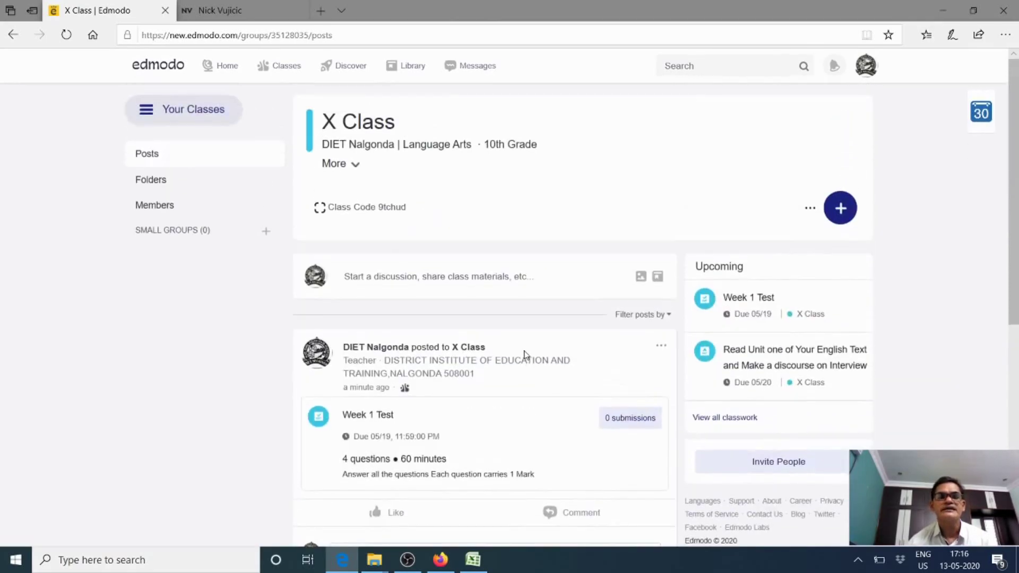
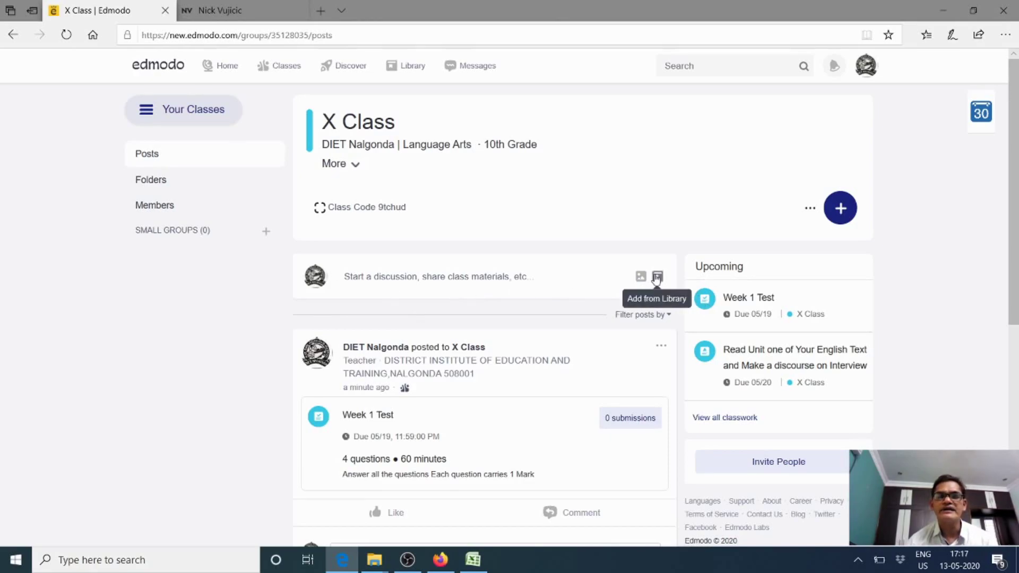
Attach the 3Rs 3rd Periodical Test file to a new post, then remove it and discard the post
left_click(571, 292)
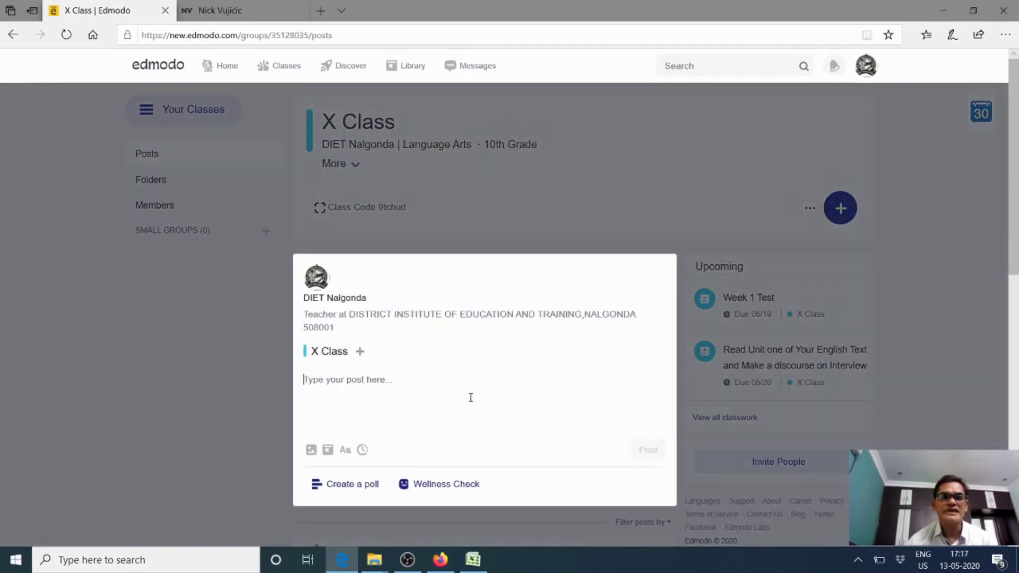
left_click(310, 454)
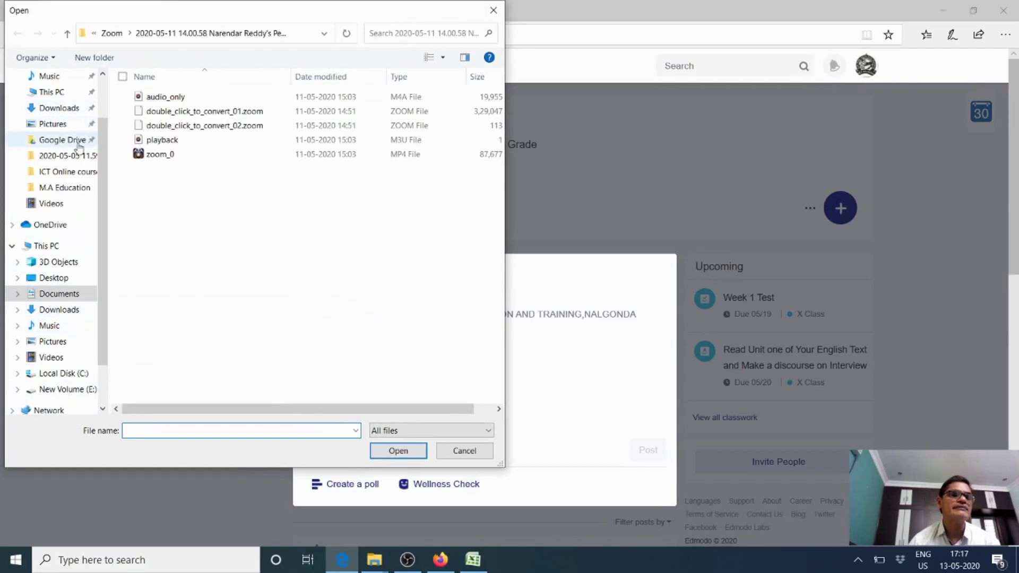
scroll(79, 151, "down", 1)
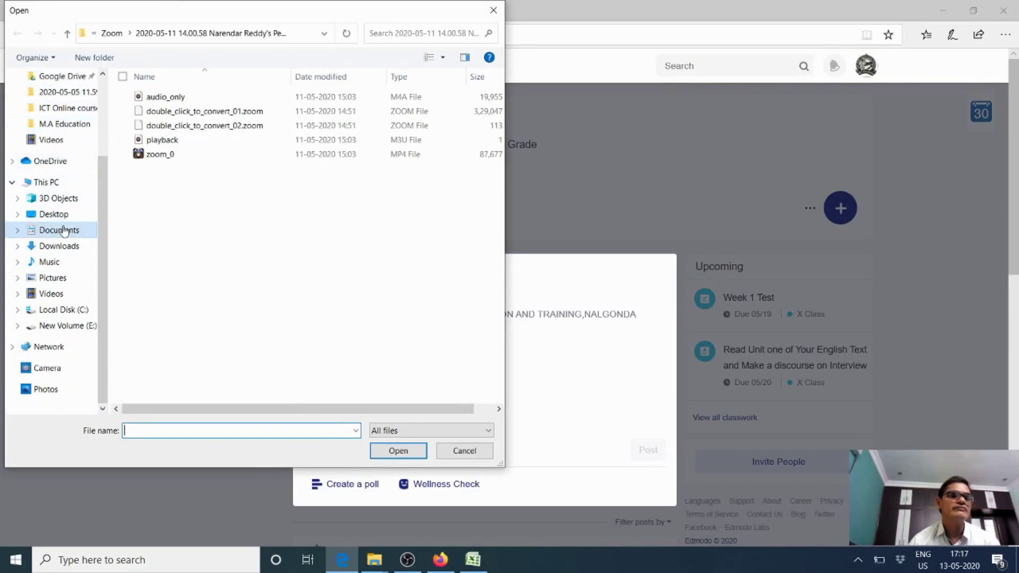
left_click(64, 230)
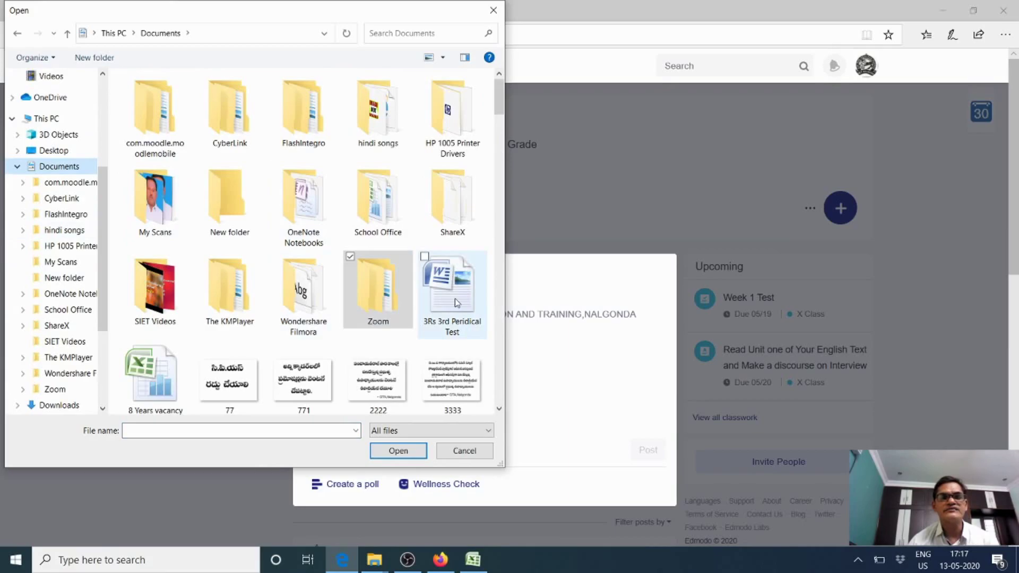
left_click(455, 327)
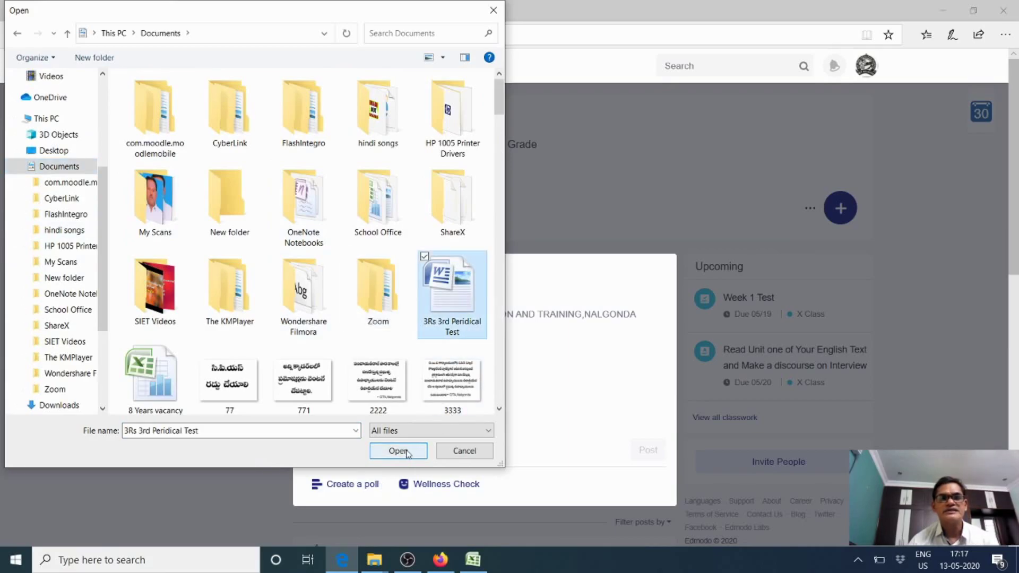
left_click(407, 452)
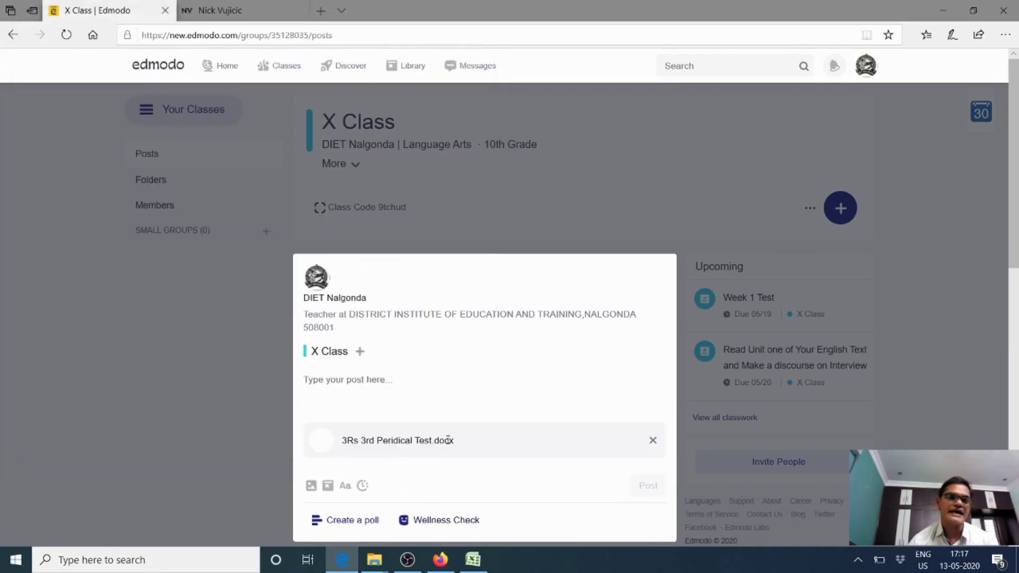
scroll(462, 436, "down", 3)
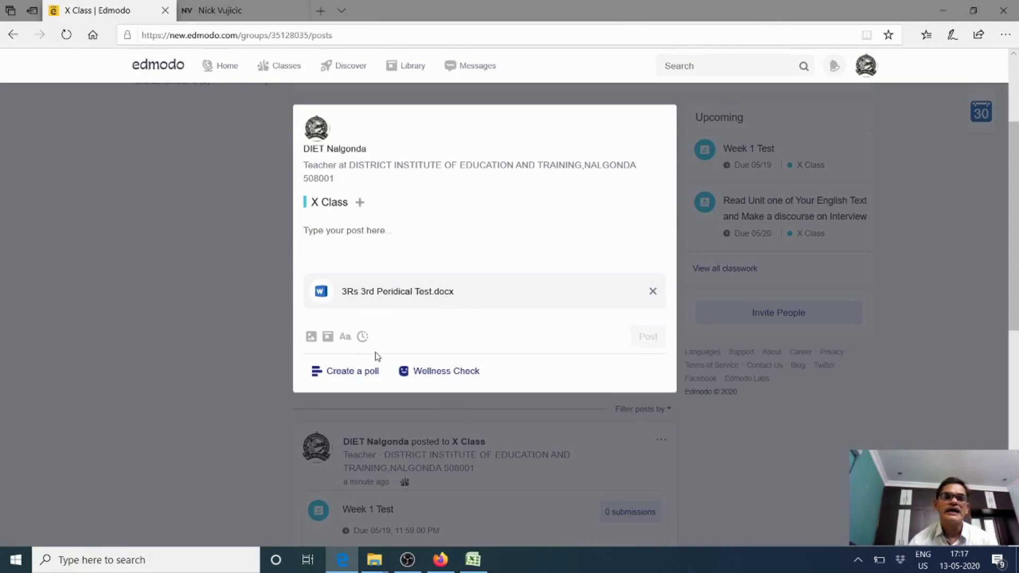
left_click(653, 293)
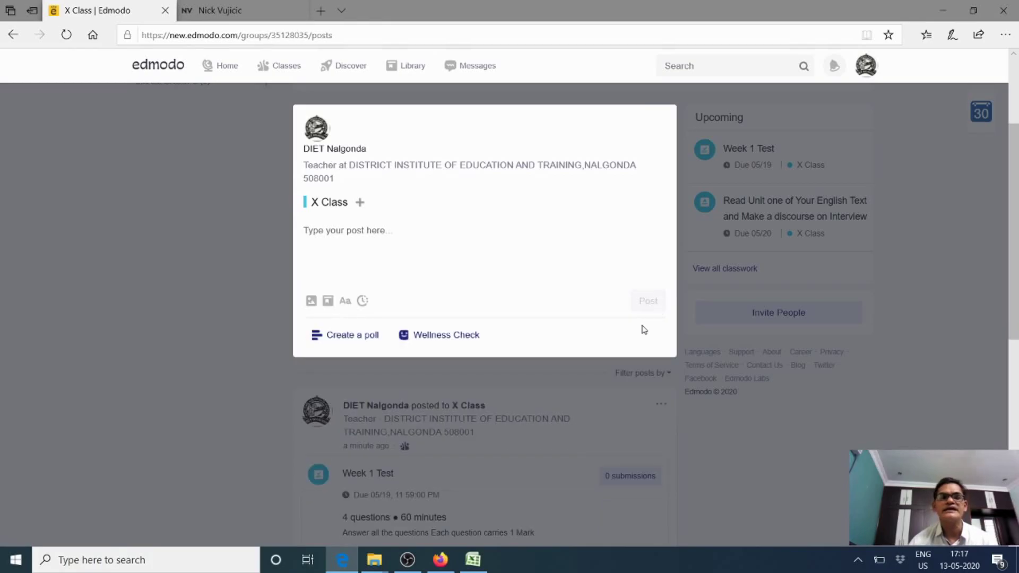
left_click(97, 340)
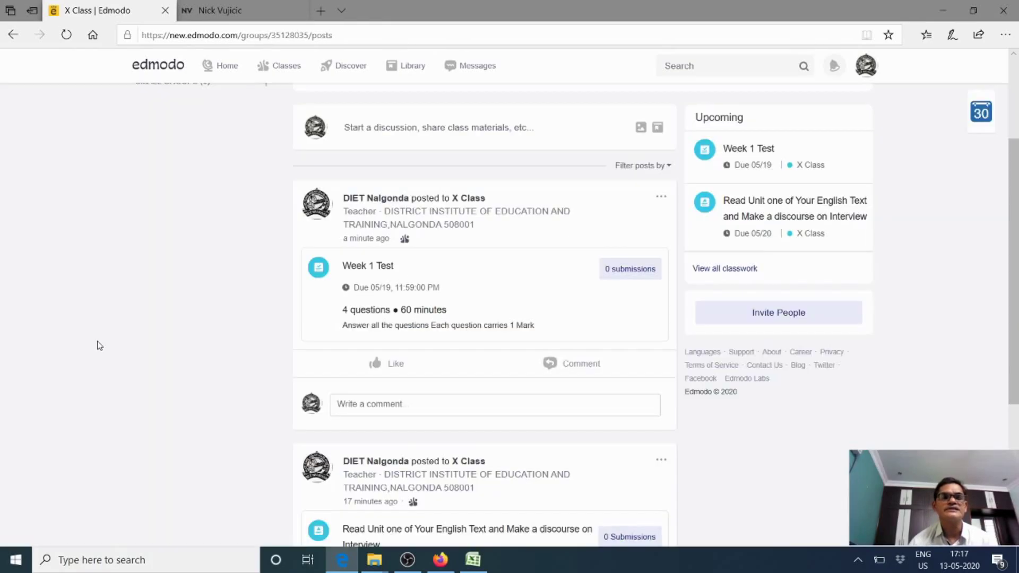
Reopen the post composer, review which classes receive it, and discard it unposted
left_click(411, 130)
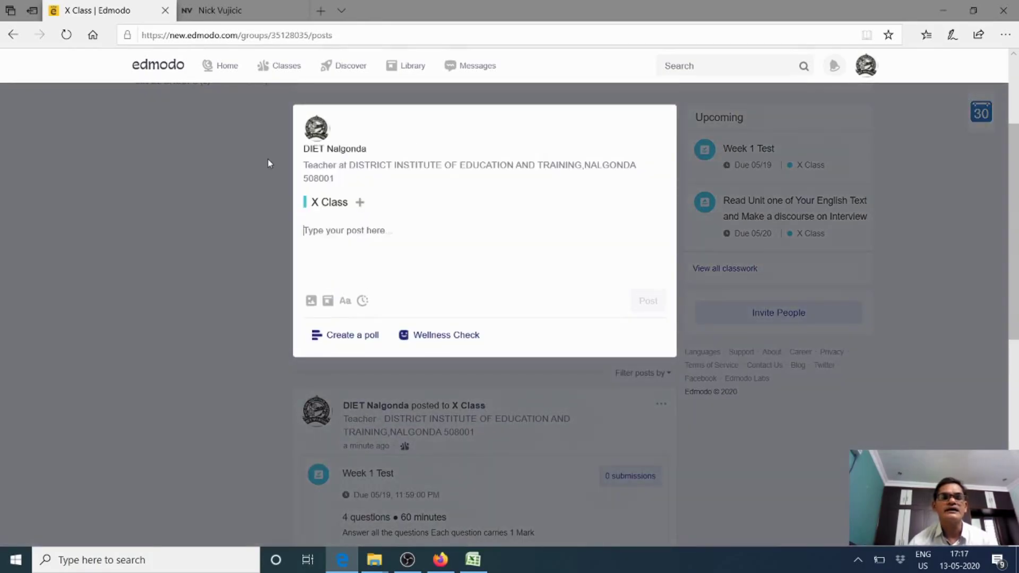
left_click(361, 204)
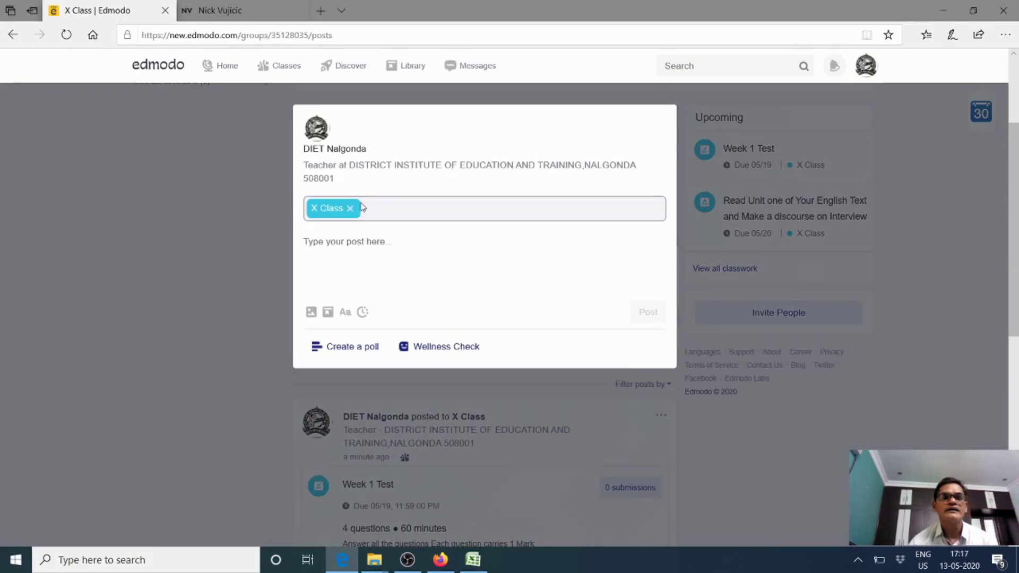
left_click(343, 252)
left_click(229, 237)
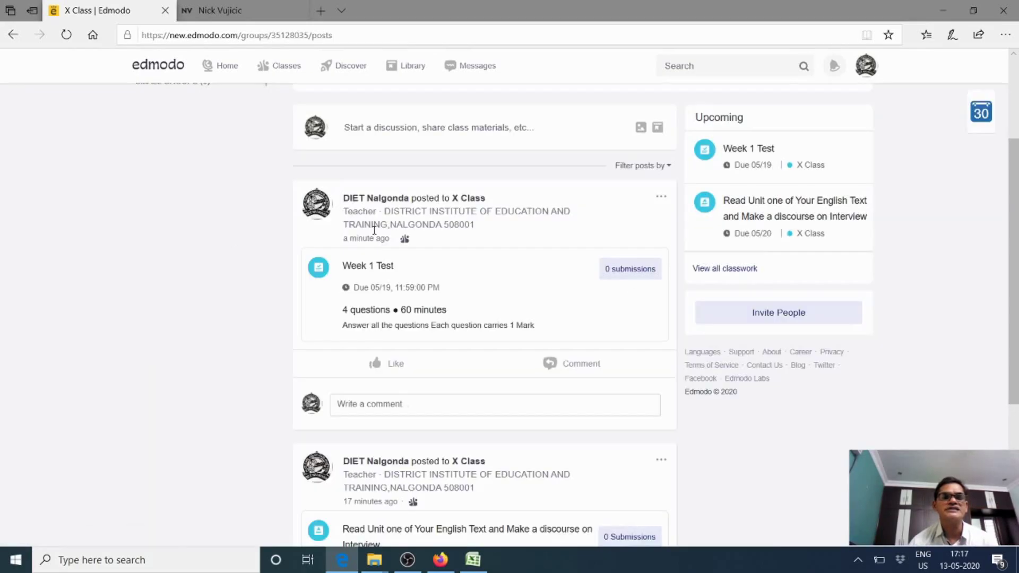
scroll(409, 282, "up", 3)
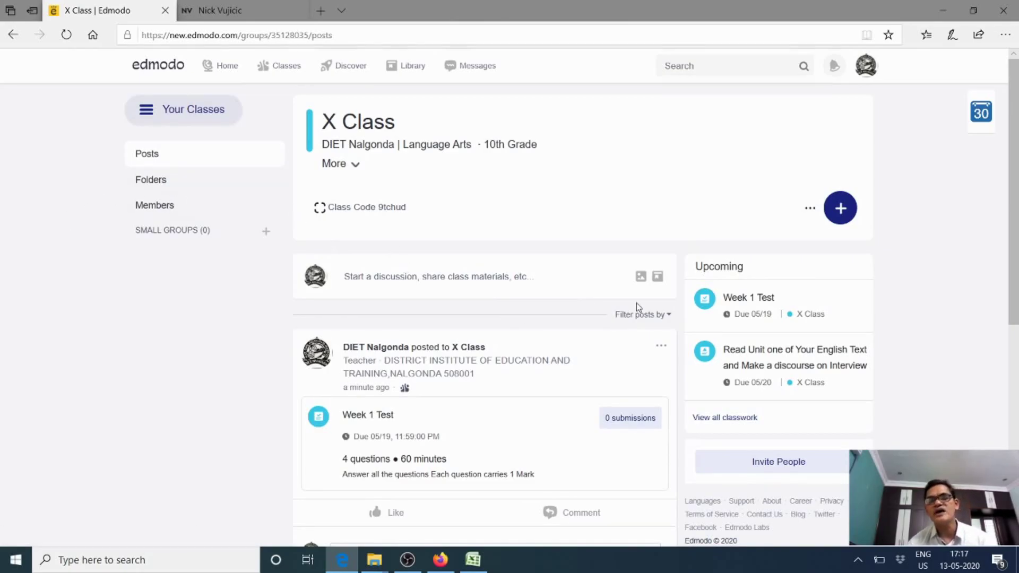
scroll(637, 286, "down", 7)
scroll(639, 312, "up", 4)
scroll(641, 313, "down", 4)
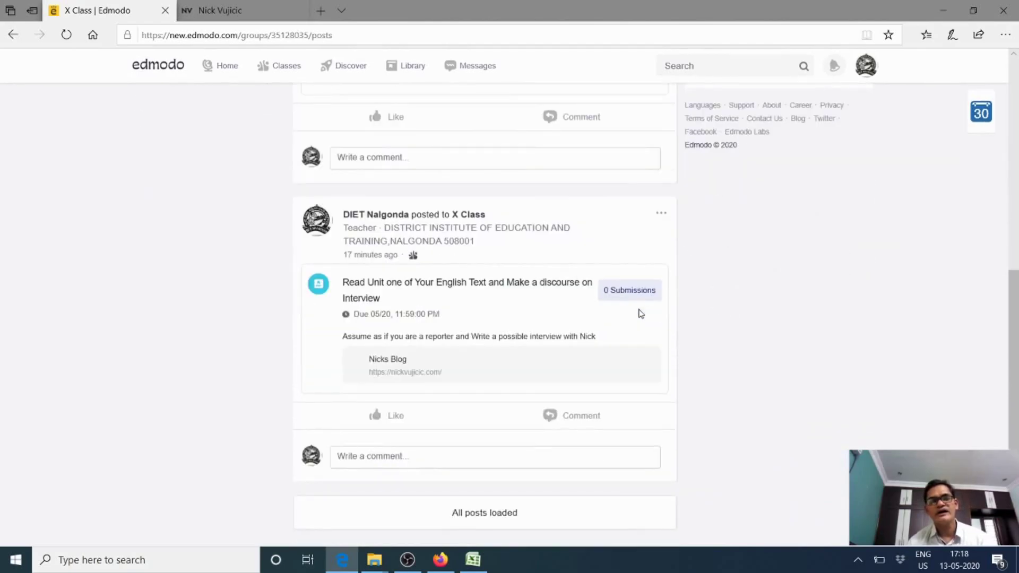
scroll(641, 313, "up", 10)
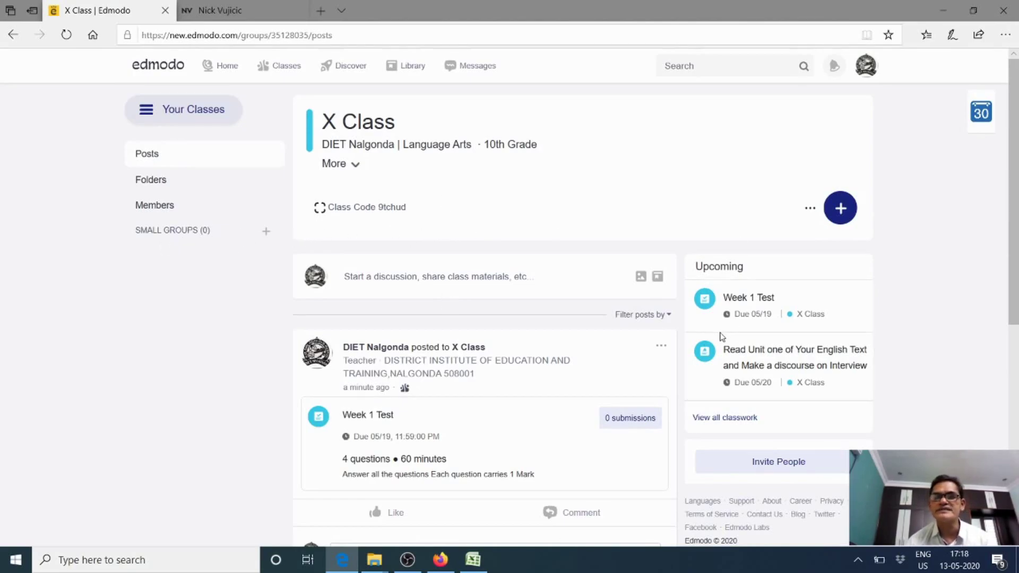
scroll(665, 360, "down", 3)
scroll(667, 364, "up", 3)
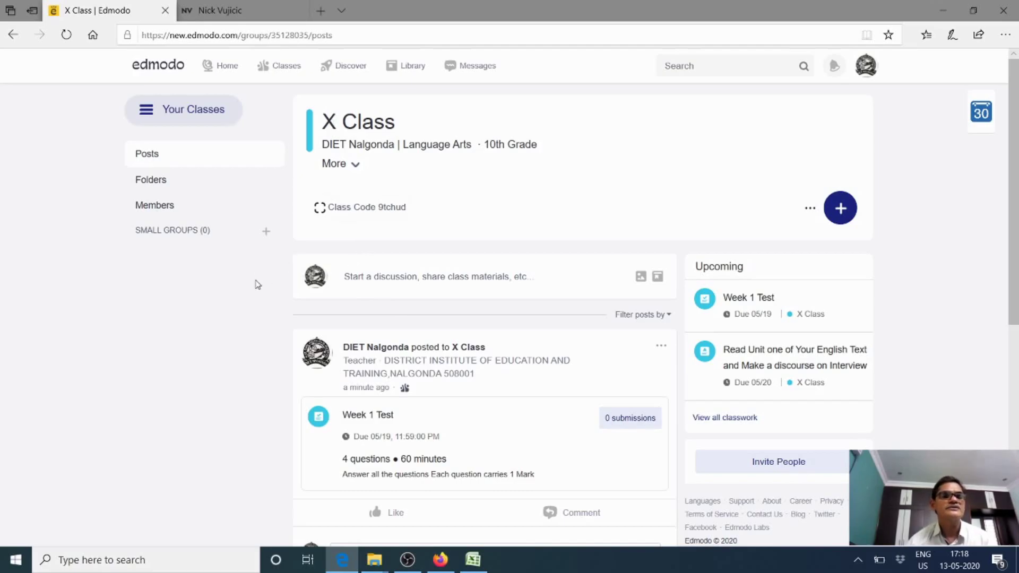
Start and cancel a new small group, then browse the X Class Folders and Members pages
left_click(267, 232)
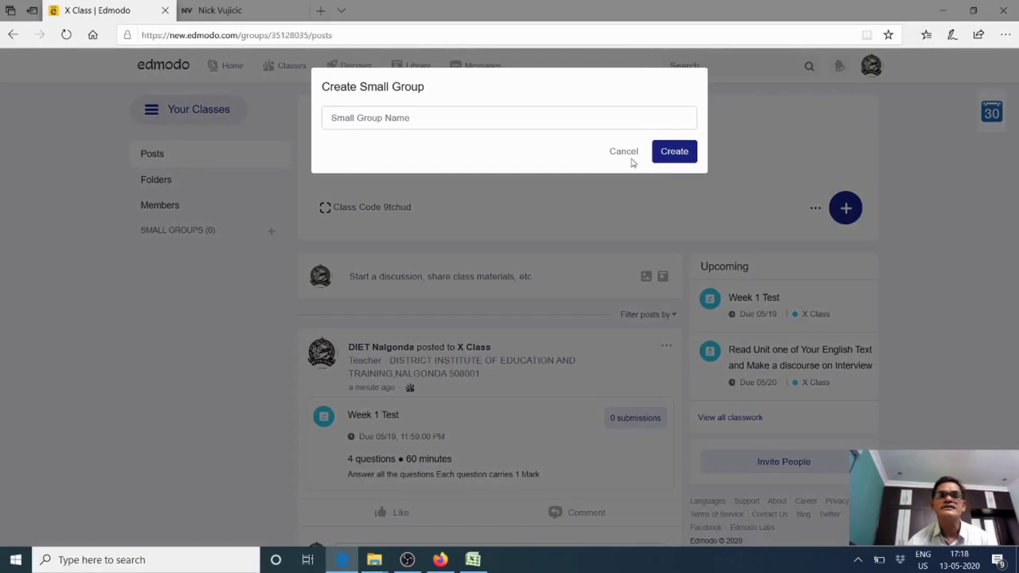
left_click(625, 151)
left_click(175, 192)
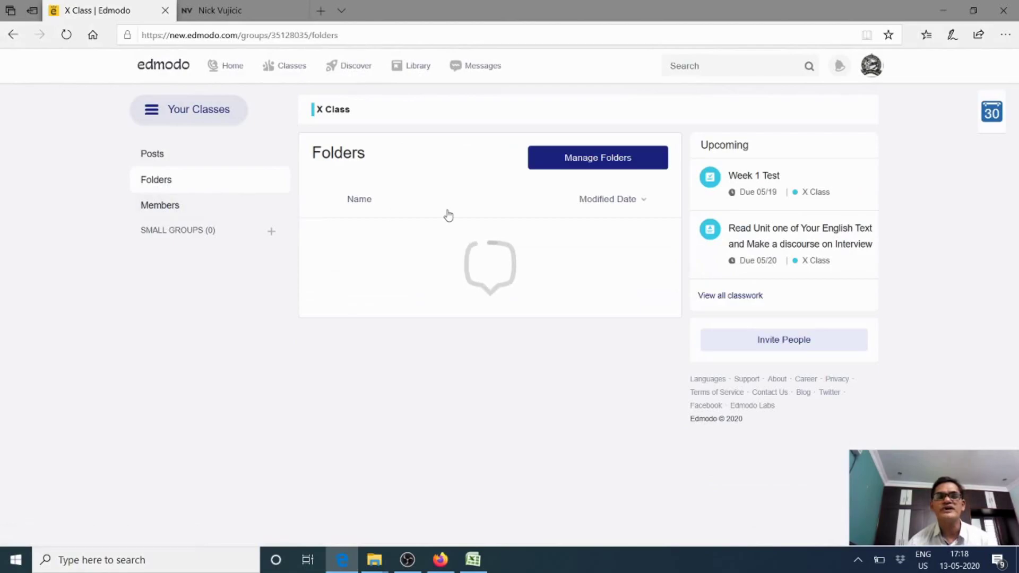
left_click(153, 208)
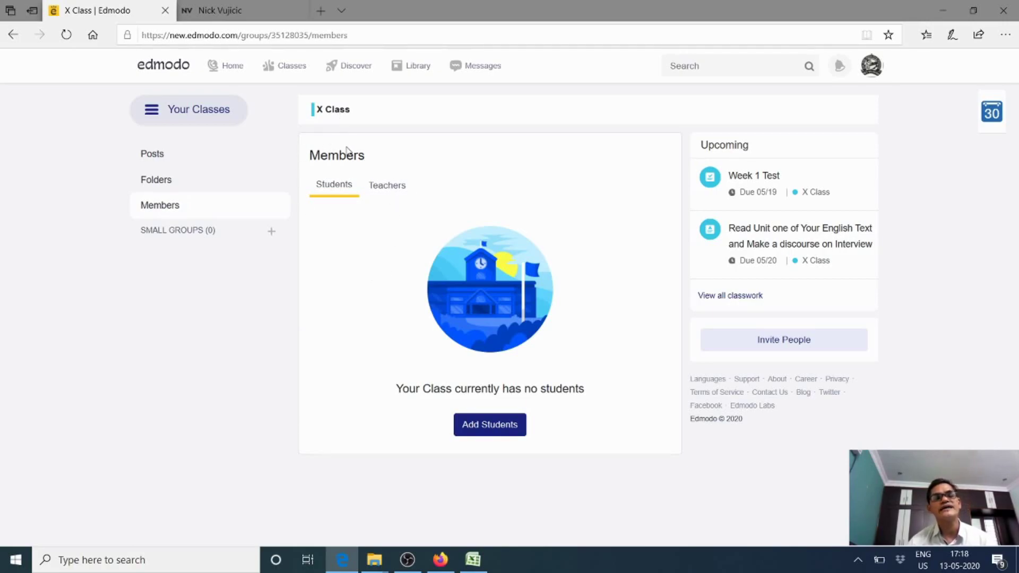
Check the Teachers list and the Add Students page, then return to the Teachers list
left_click(386, 196)
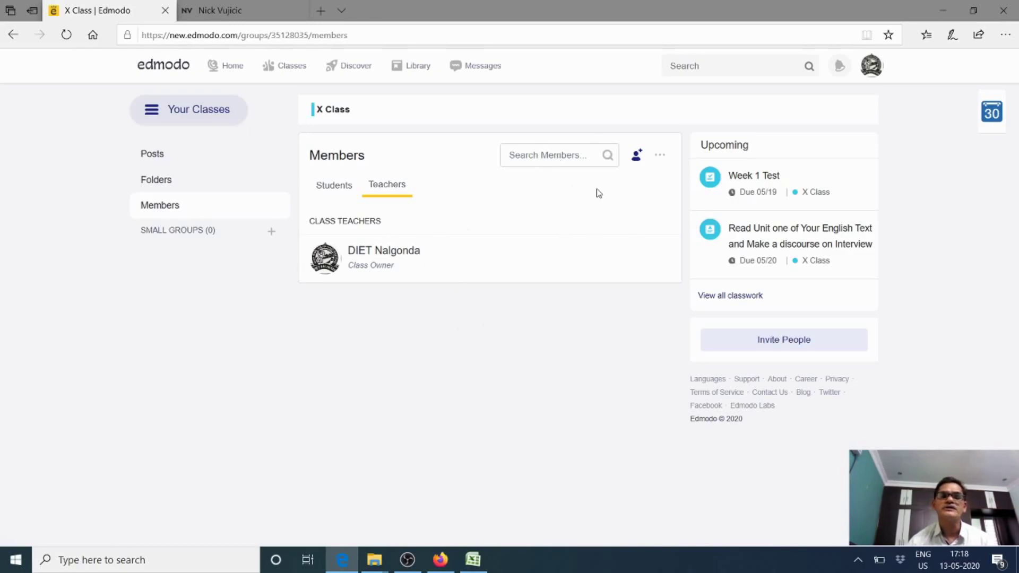
left_click(637, 155)
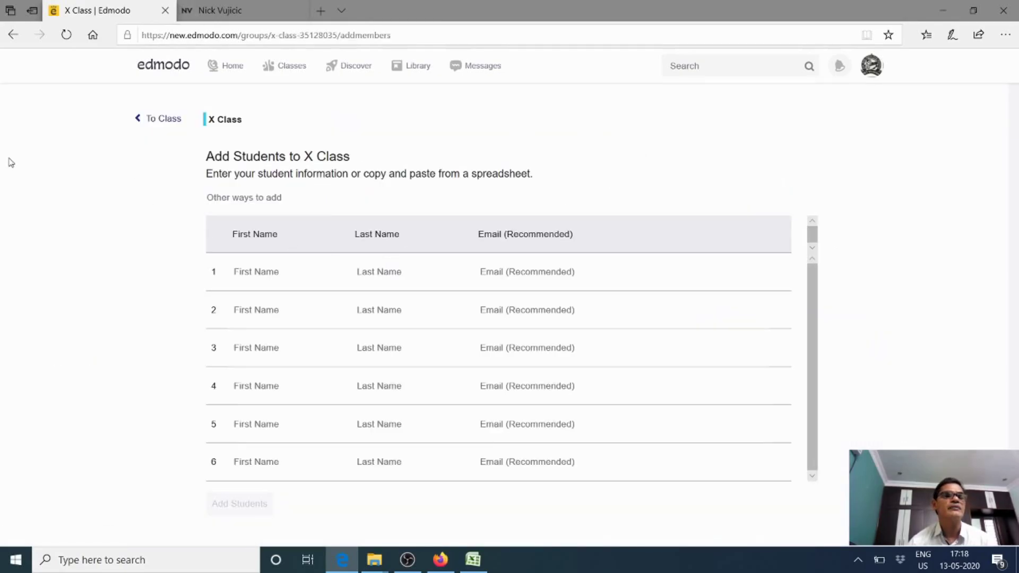
left_click(10, 38)
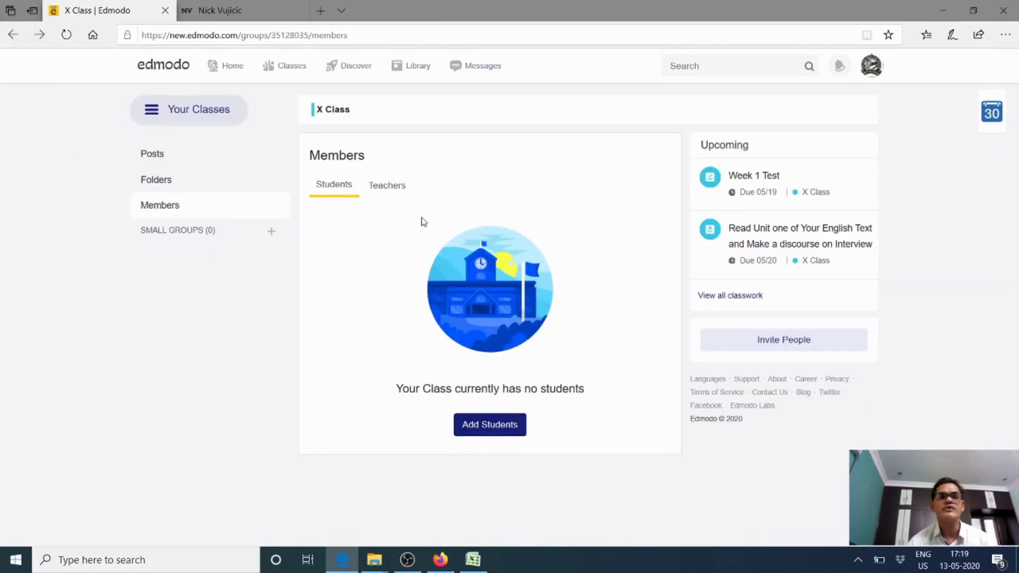
left_click(382, 195)
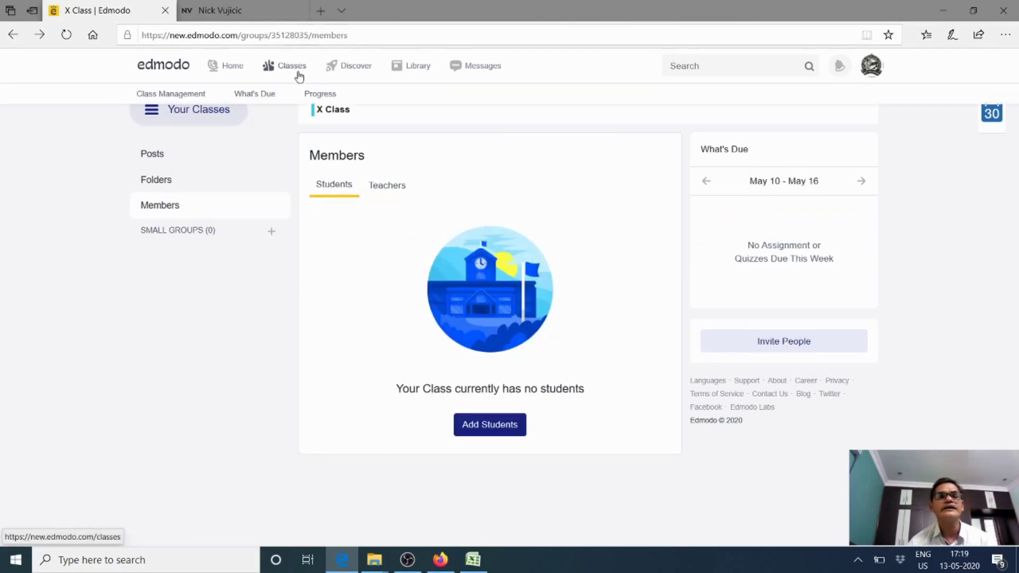
left_click(217, 72)
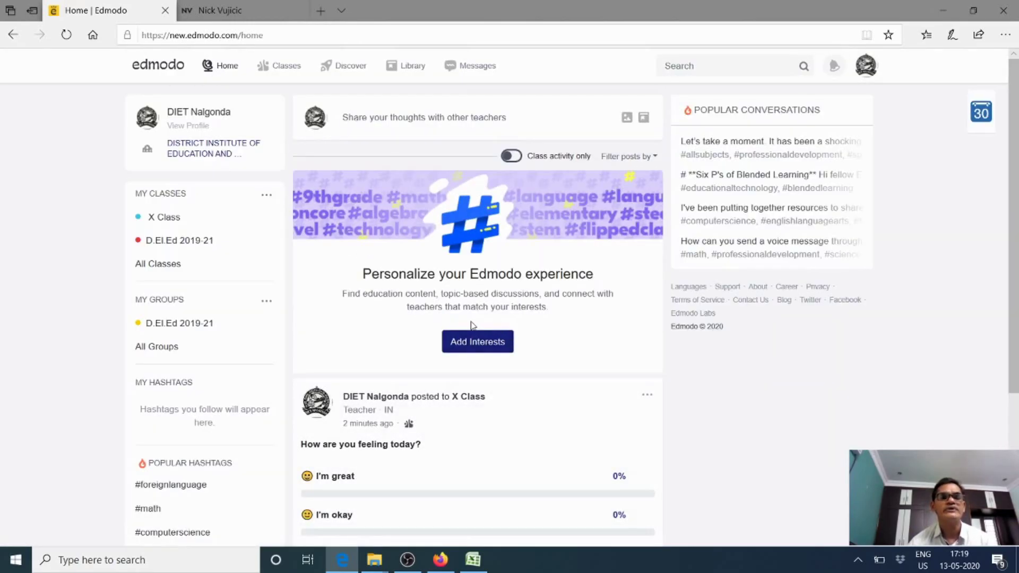
scroll(372, 317, "down", 4)
scroll(372, 317, "up", 4)
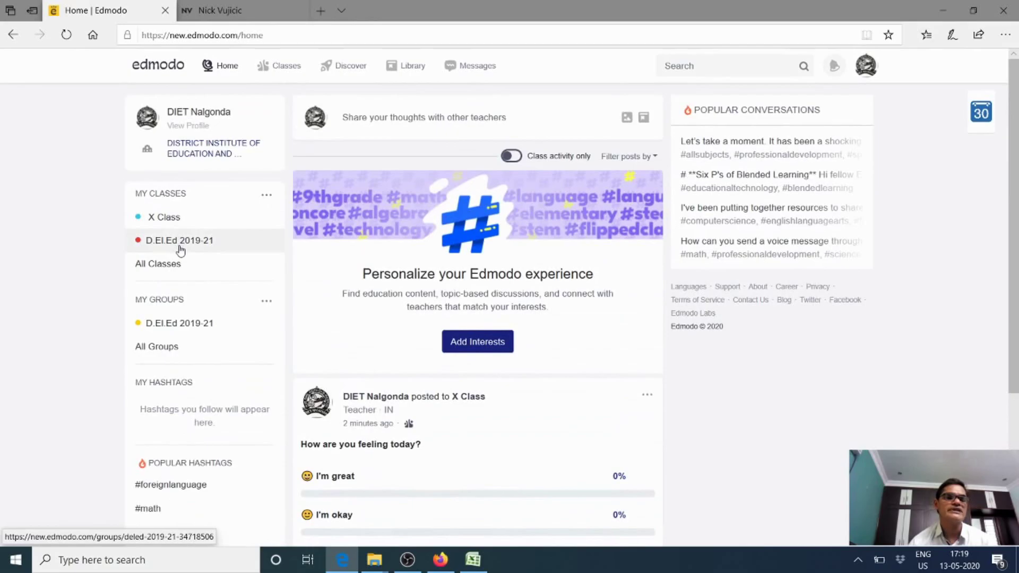
left_click(229, 228)
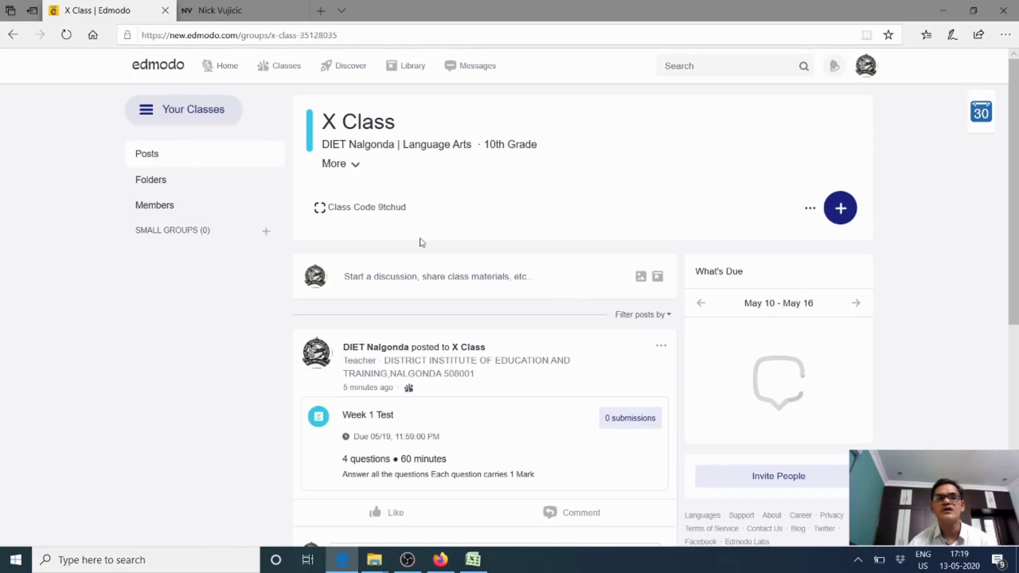
scroll(459, 206, "down", 7)
scroll(476, 234, "up", 2)
scroll(487, 254, "down", 3)
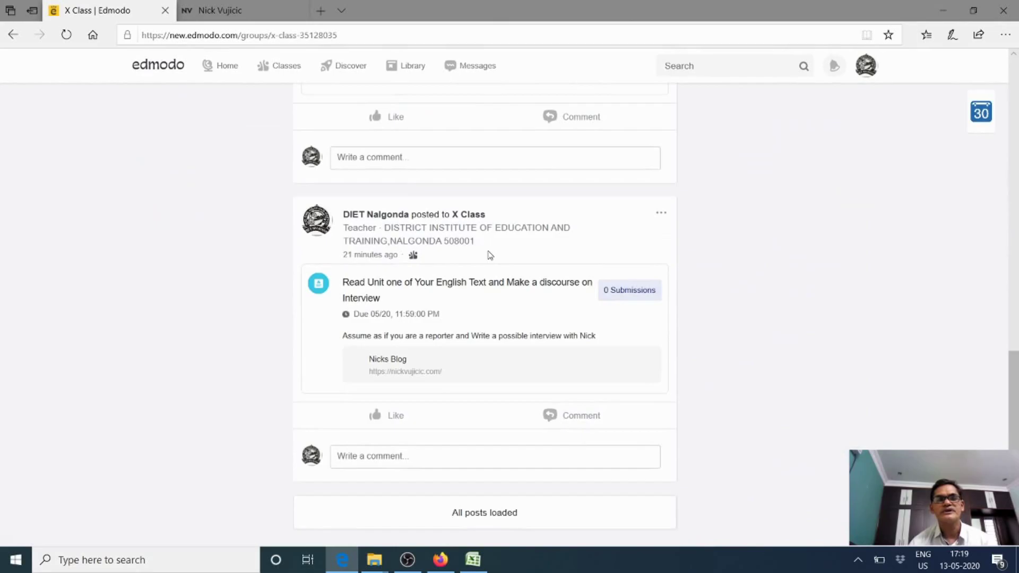
scroll(489, 255, "up", 5)
scroll(487, 249, "up", 3)
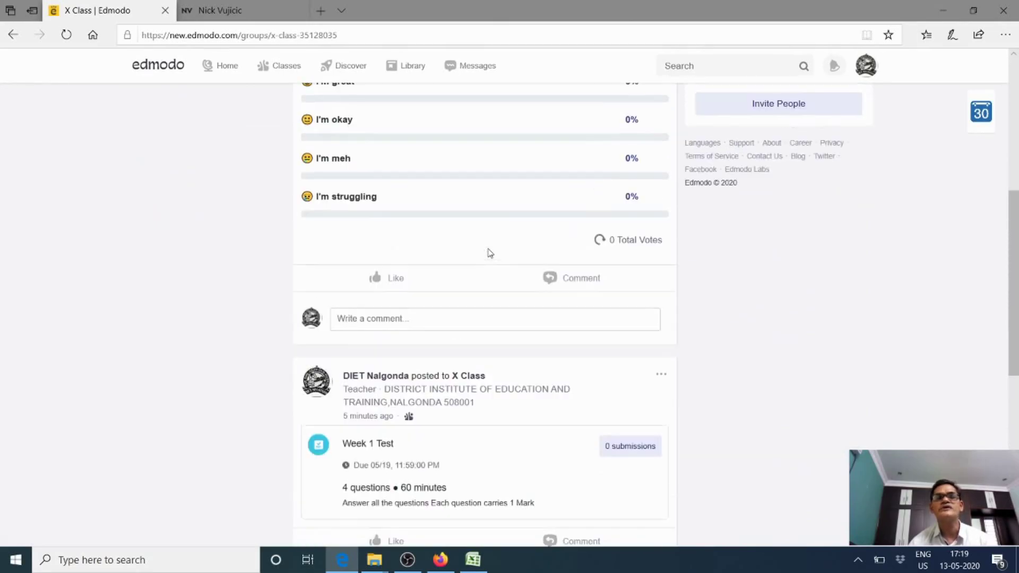
scroll(503, 216, "up", 6)
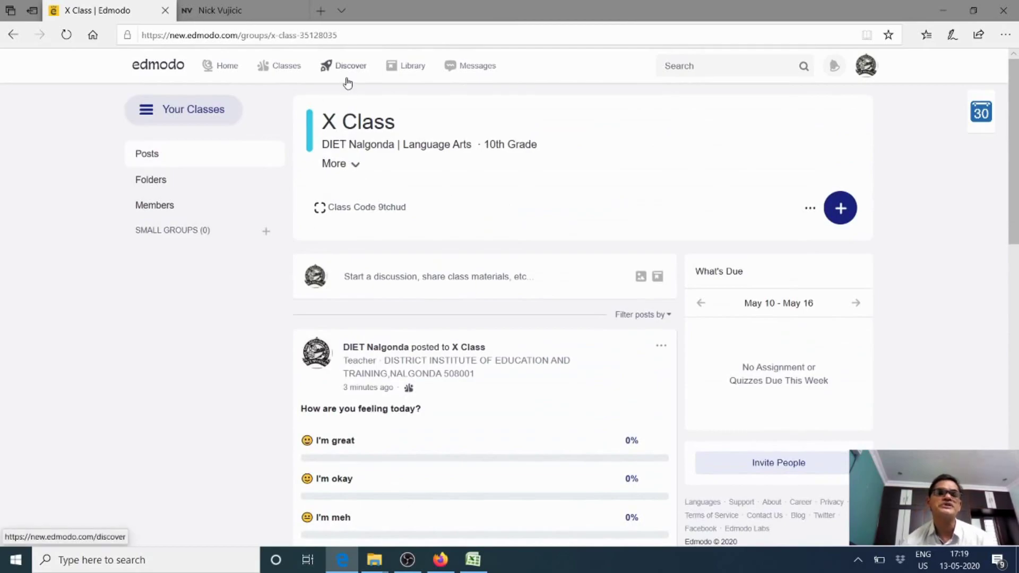
Browse the Library's Google Drive and OneDrive sources, then open the student message conversation
left_click(402, 75)
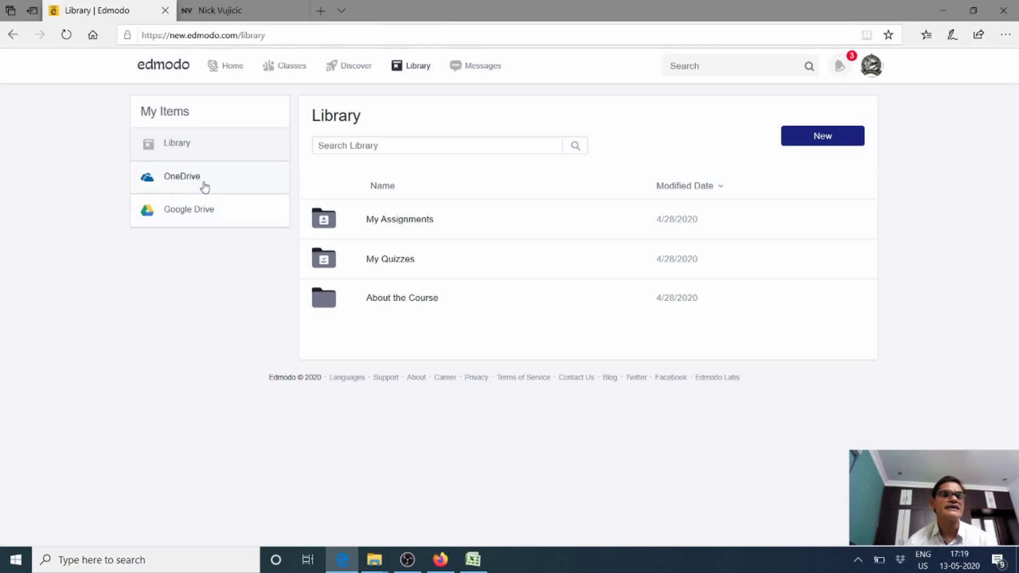
left_click(206, 215)
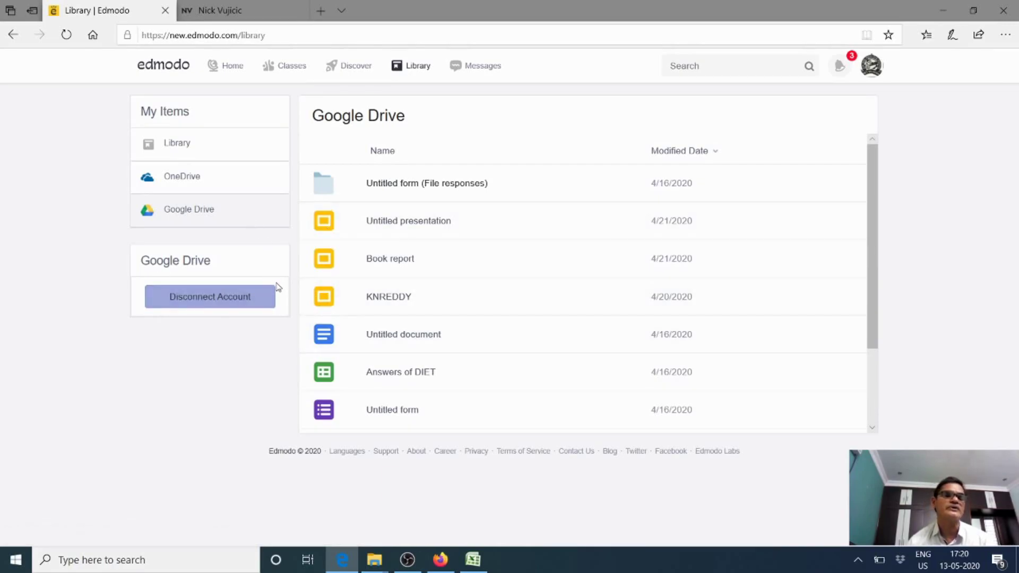
left_click(194, 179)
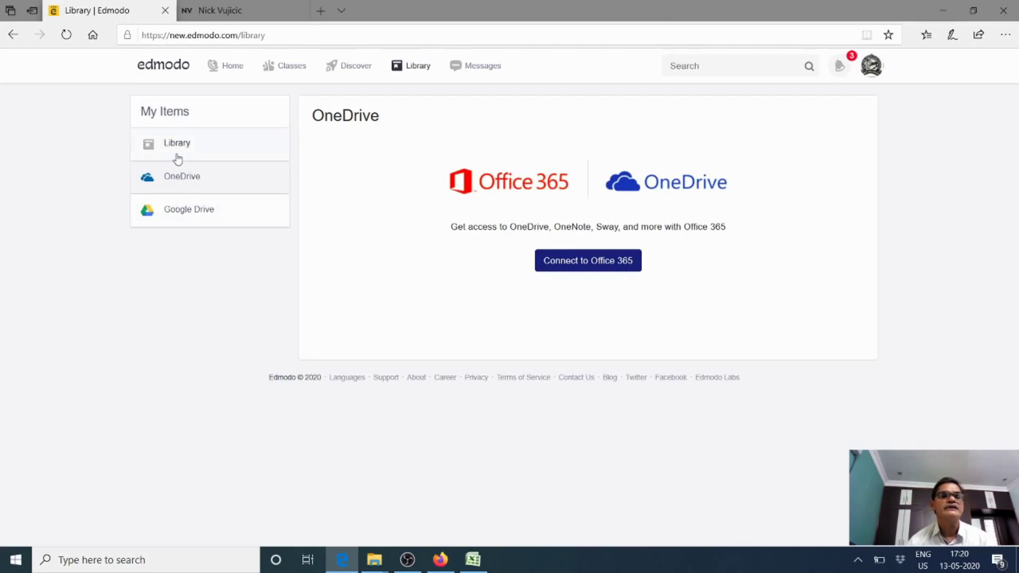
left_click(472, 69)
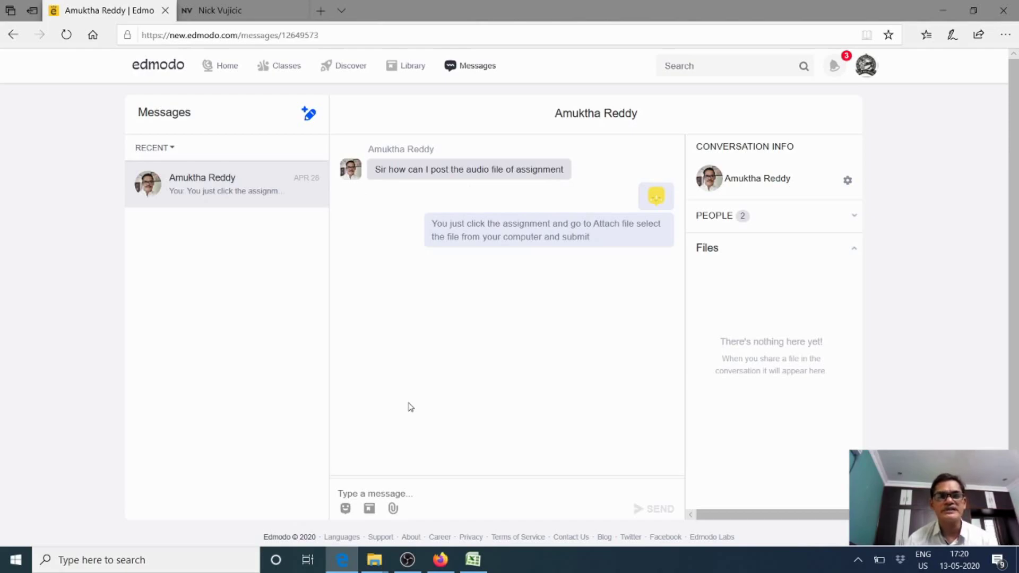
Reply telling the student to submit in the given slot of the assignment tab
scroll(410, 409, "down", 1)
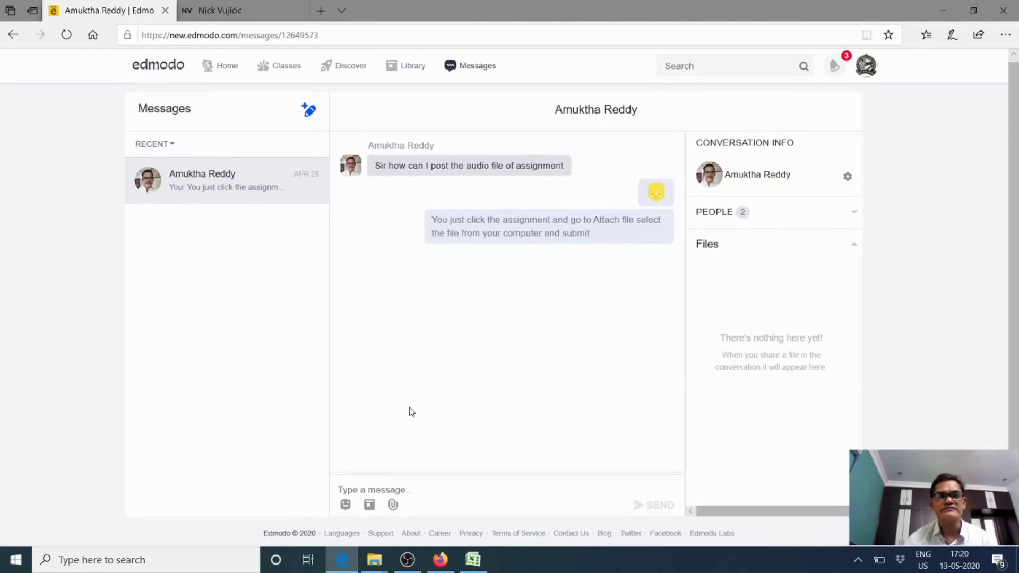
left_click(359, 488)
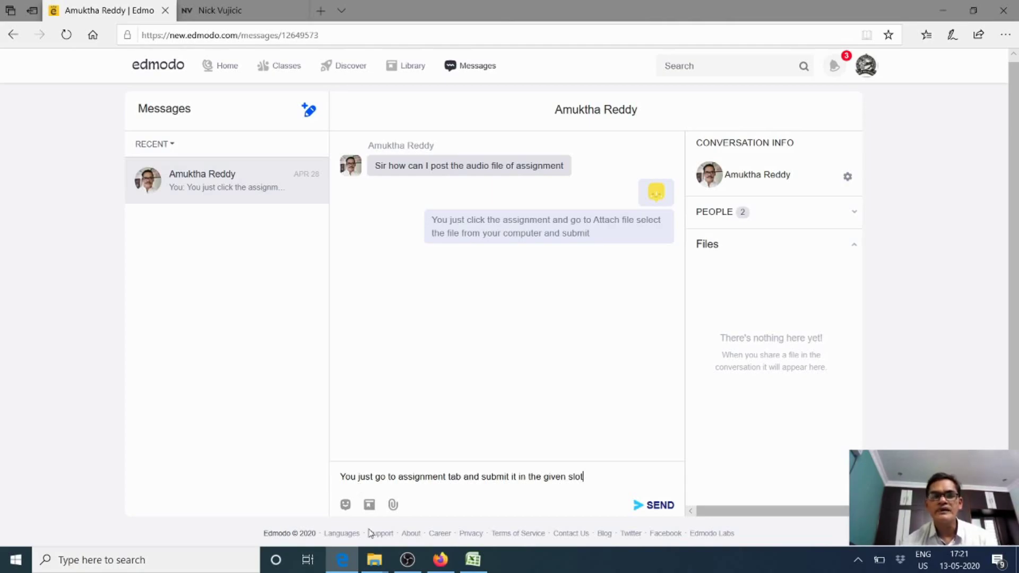
left_click(648, 508)
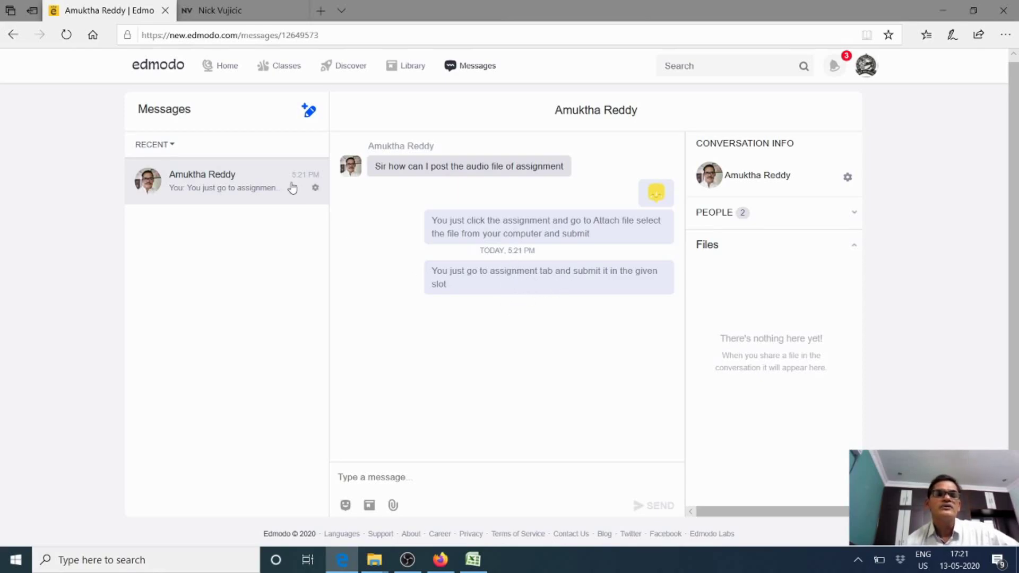
Start a new message addressed to the student, then check notifications and go to Discover
scroll(307, 279, "up", 1)
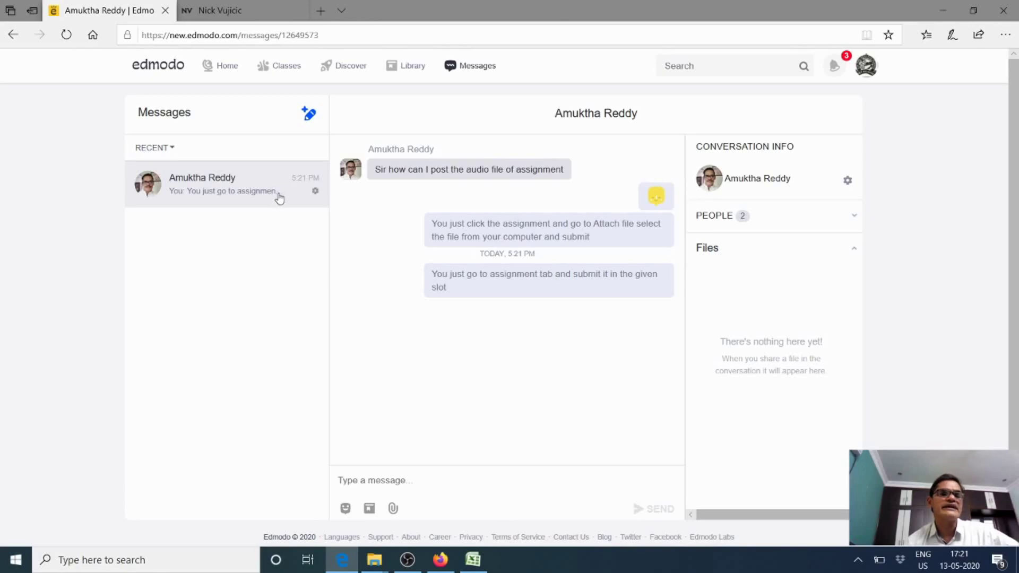
left_click(308, 116)
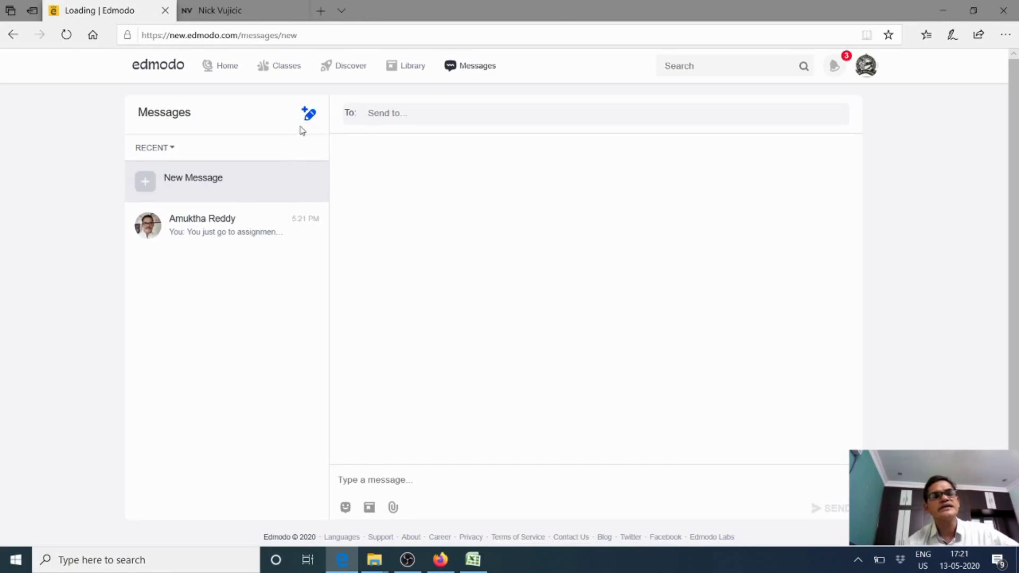
left_click(403, 117)
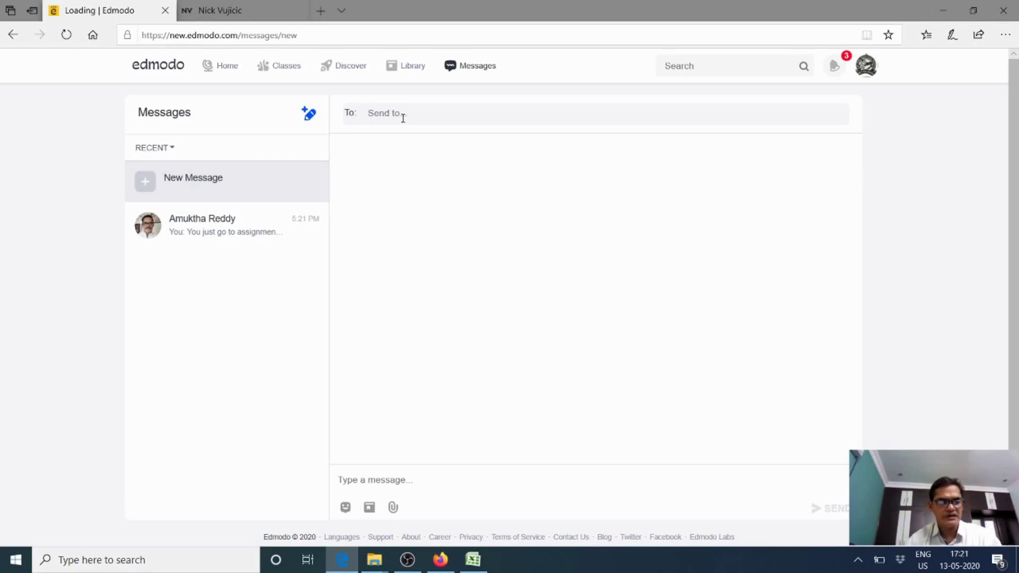
type("amuk")
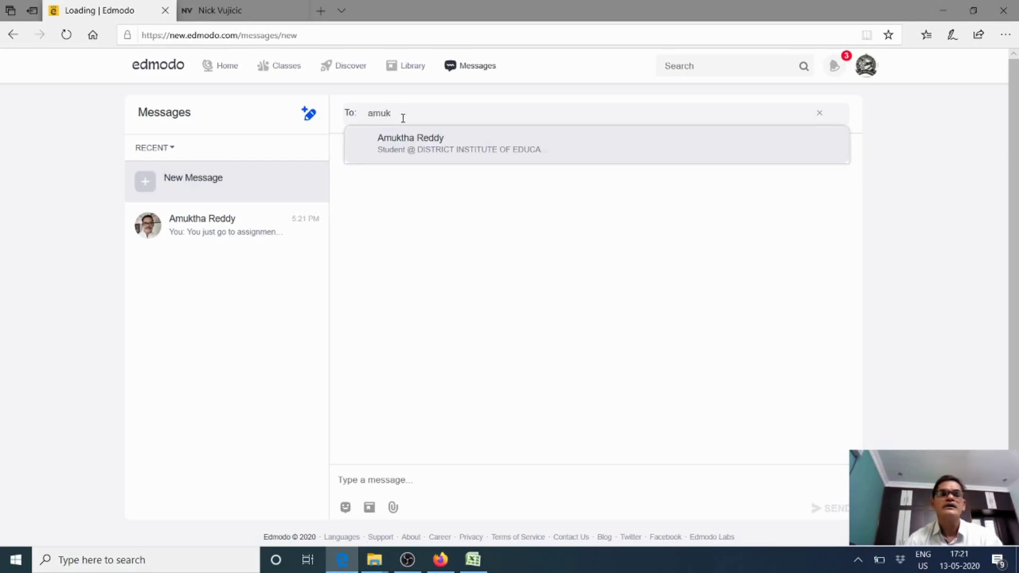
left_click(422, 137)
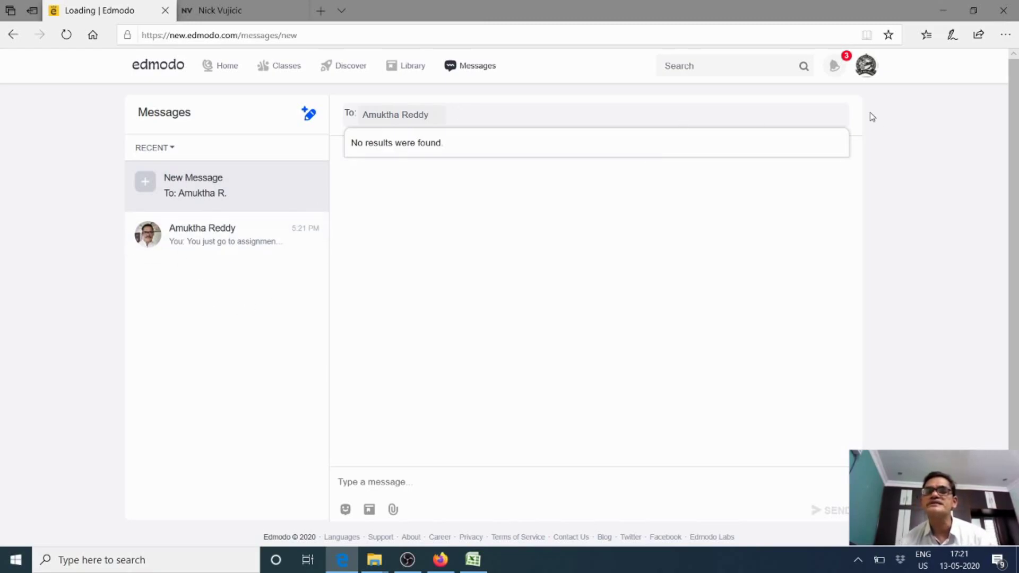
left_click(835, 65)
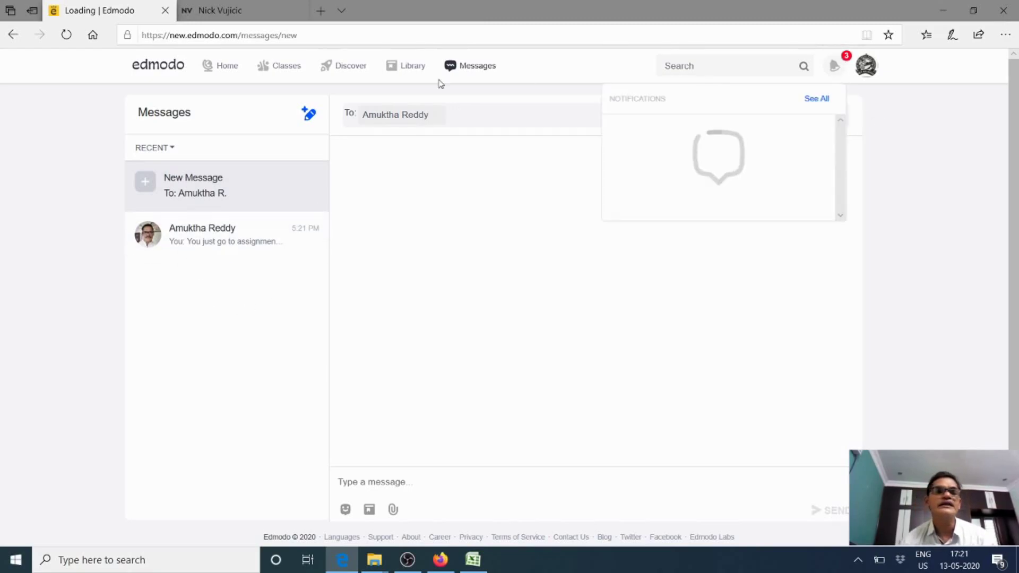
left_click(337, 68)
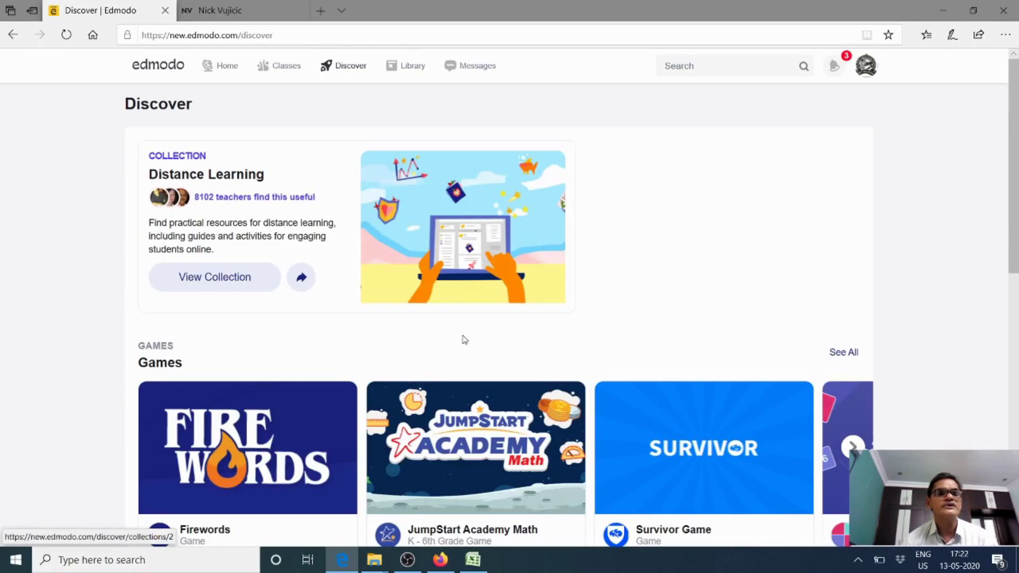
Scroll the Discover page down to the NexxGen News row and back up
scroll(458, 333, "down", 7)
scroll(459, 333, "down", 4)
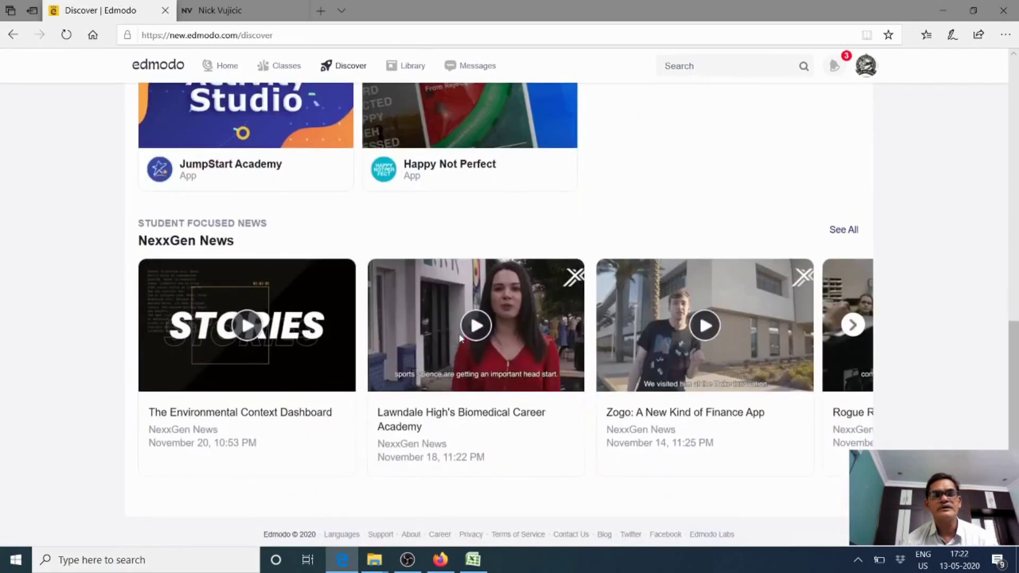
scroll(460, 339, "up", 10)
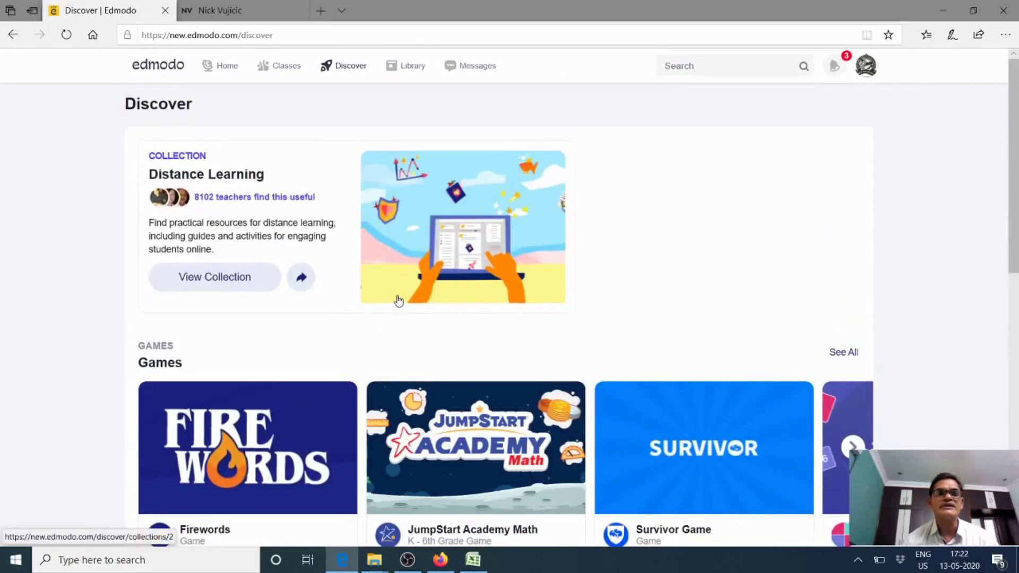
mouse_move(266, 67)
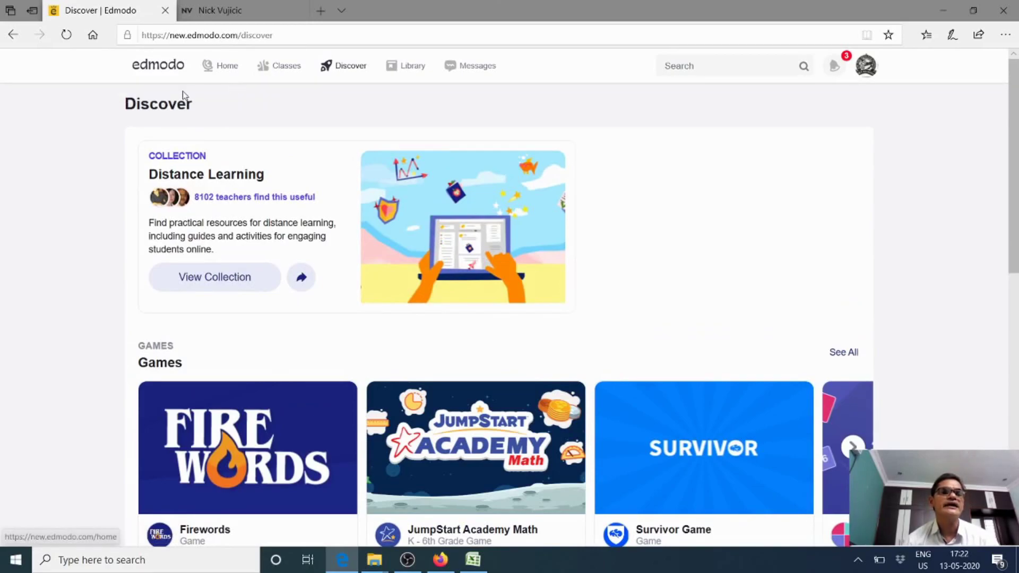
mouse_move(288, 80)
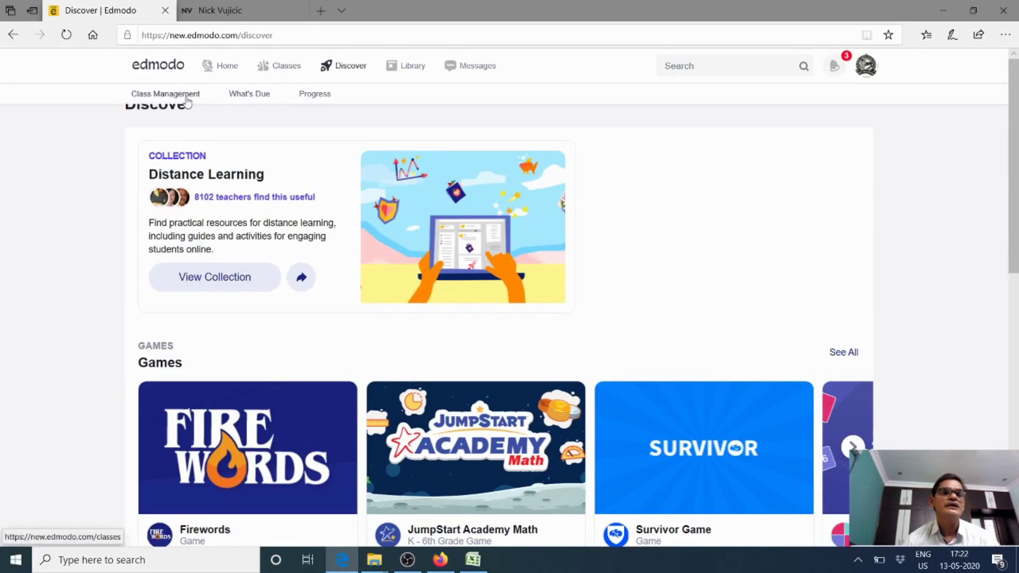
Move from the gradebook to the What's Due list across all classes and look through it
left_click(313, 97)
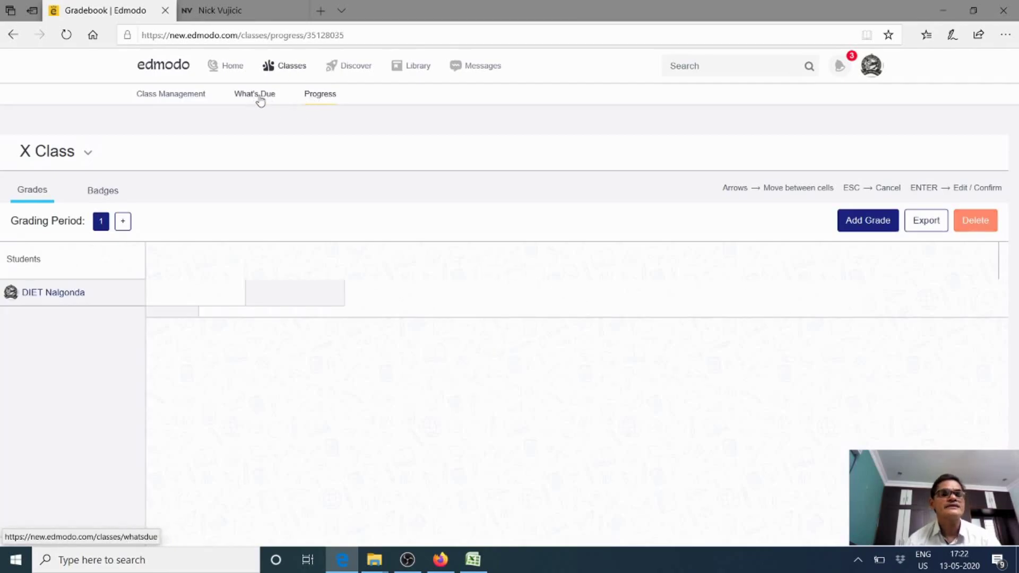
left_click(177, 99)
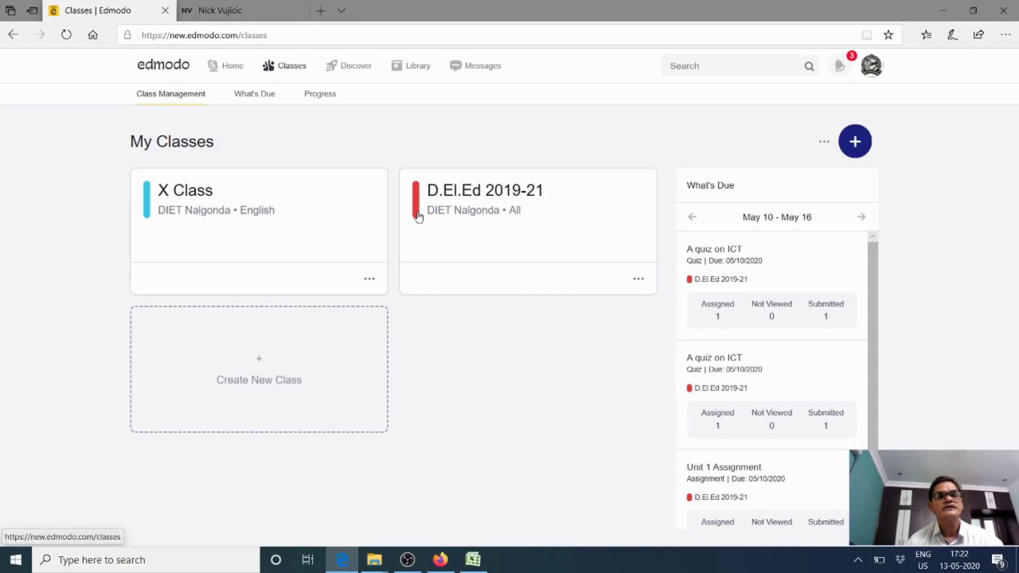
left_click(257, 98)
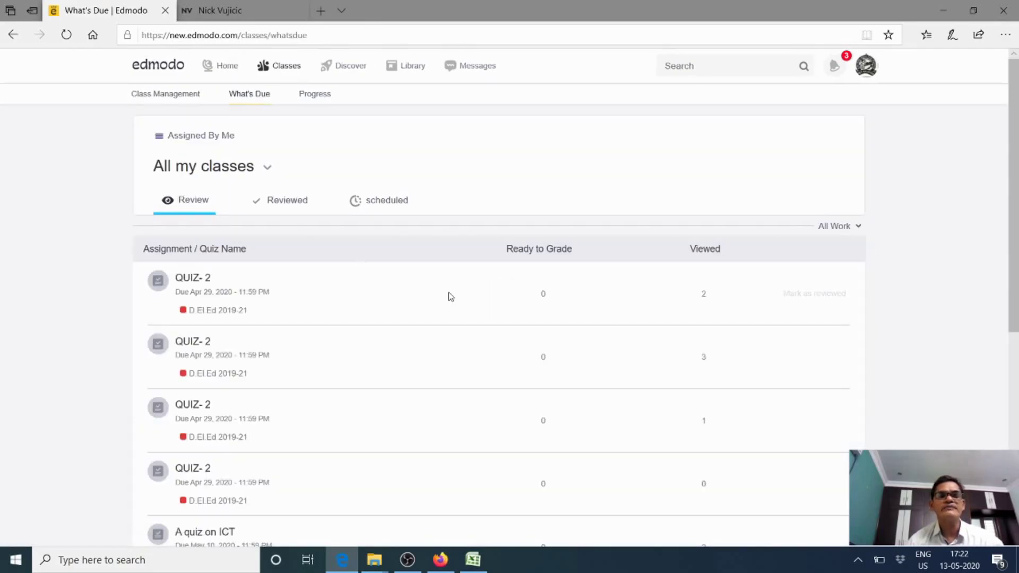
scroll(478, 300, "down", 4)
scroll(497, 306, "up", 4)
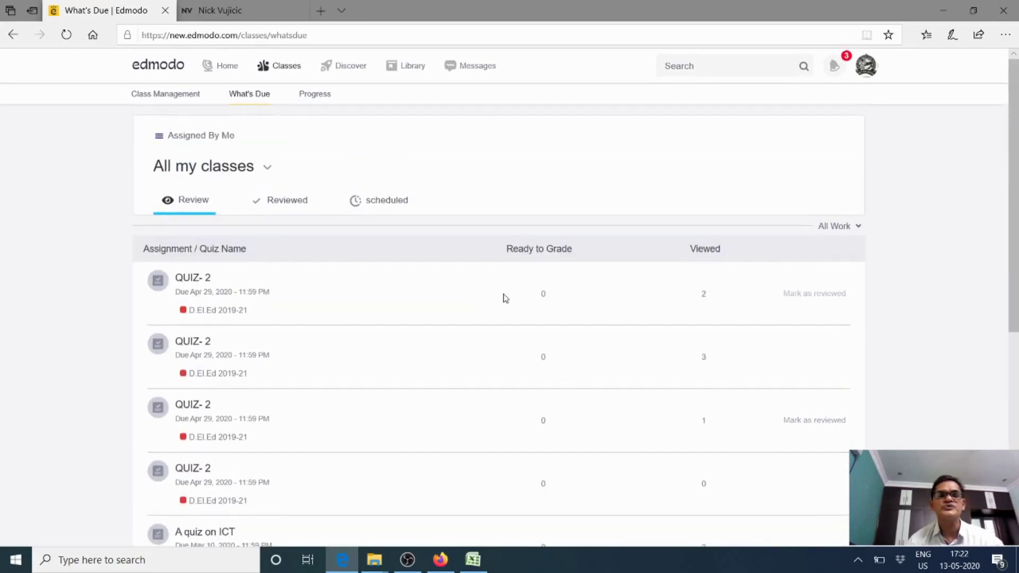
scroll(504, 300, "down", 4)
scroll(504, 302, "up", 3)
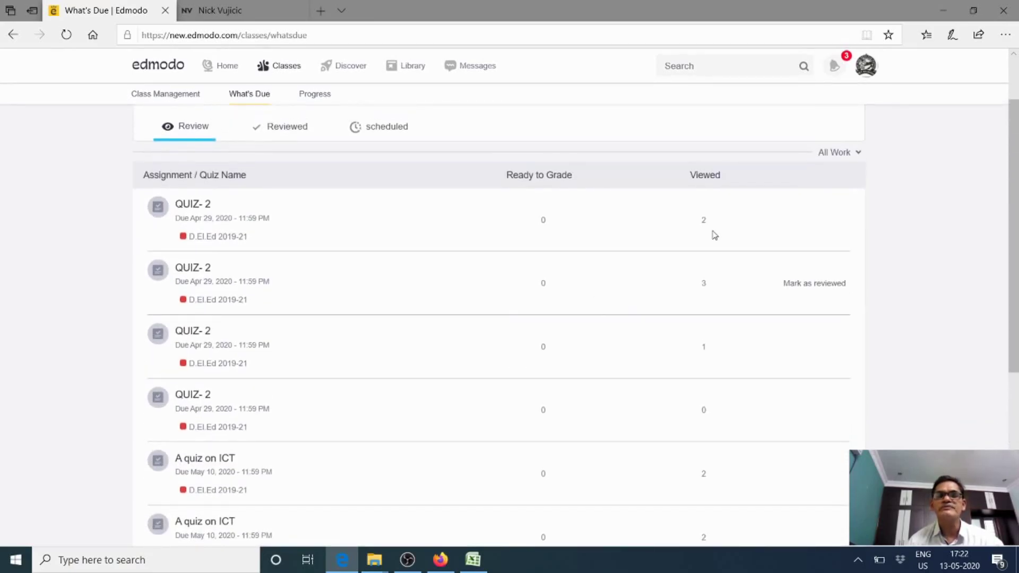
scroll(718, 442, "down", 1)
scroll(717, 442, "up", 1)
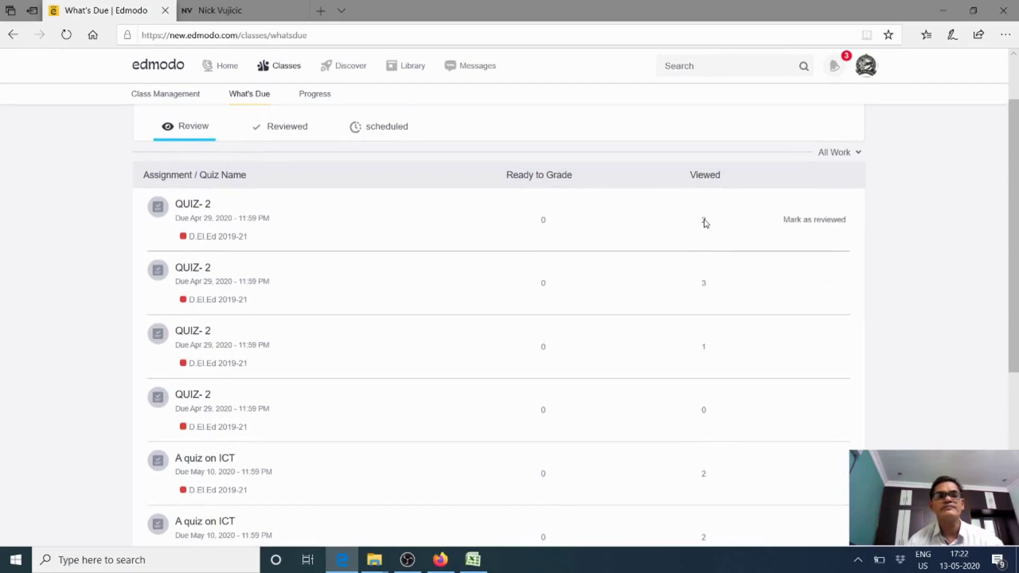
scroll(705, 240, "up", 1)
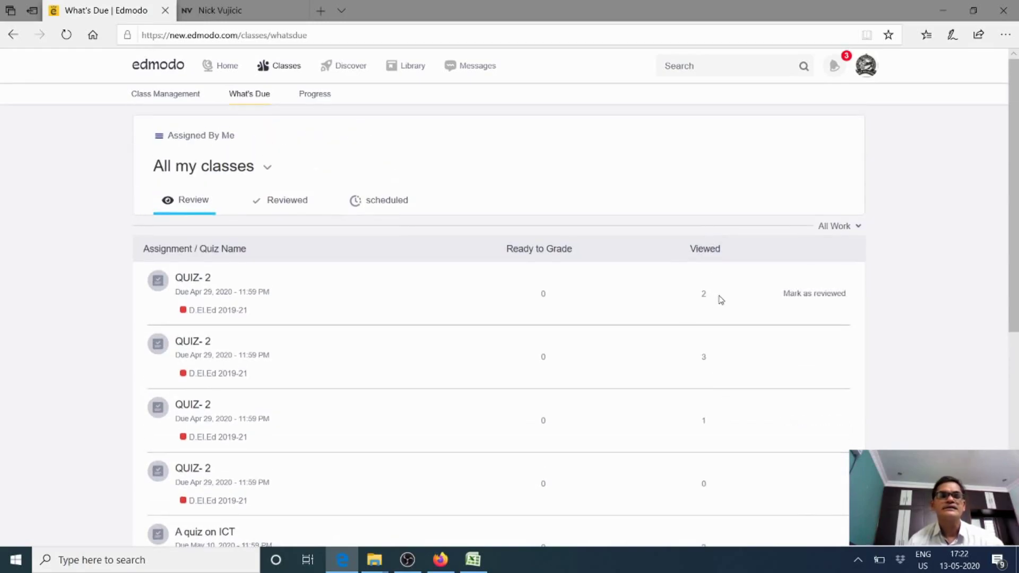
Check the Reviewed and Scheduled work lists, then open the X Class gradebook
left_click(275, 205)
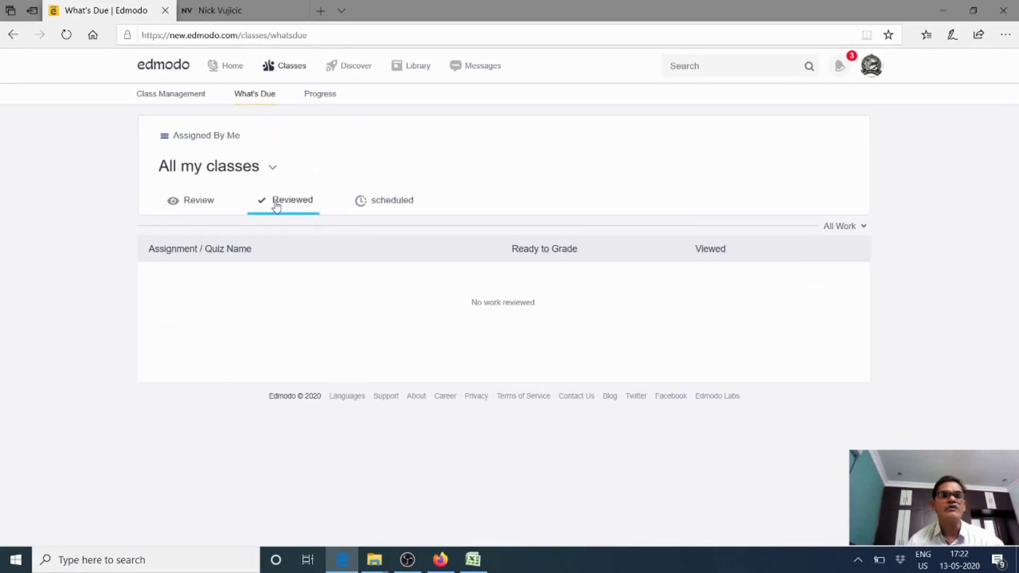
left_click(378, 208)
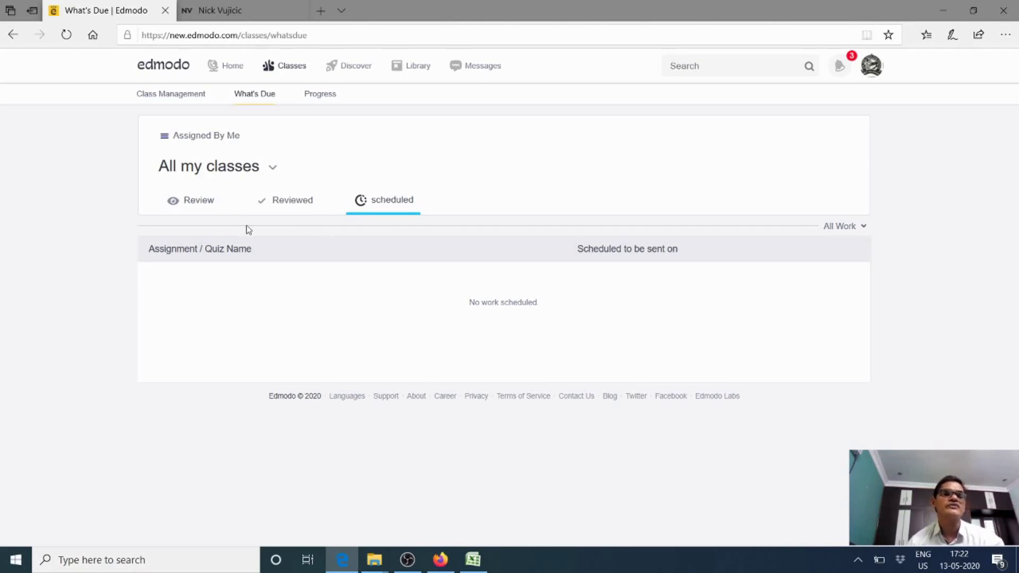
left_click(316, 98)
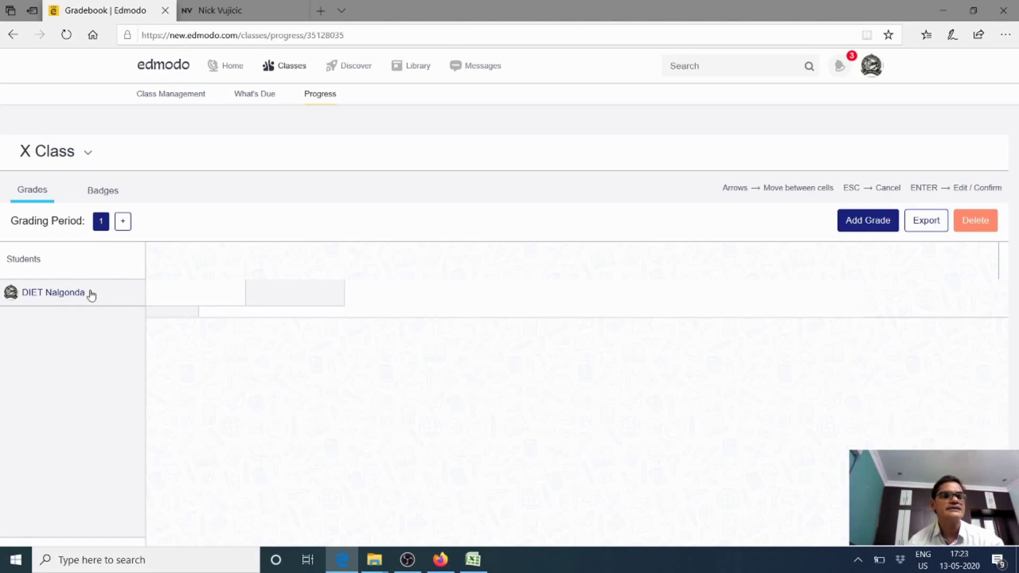
Start a new custom badge from the X Class Badges page, then abandon it unsaved
left_click(113, 195)
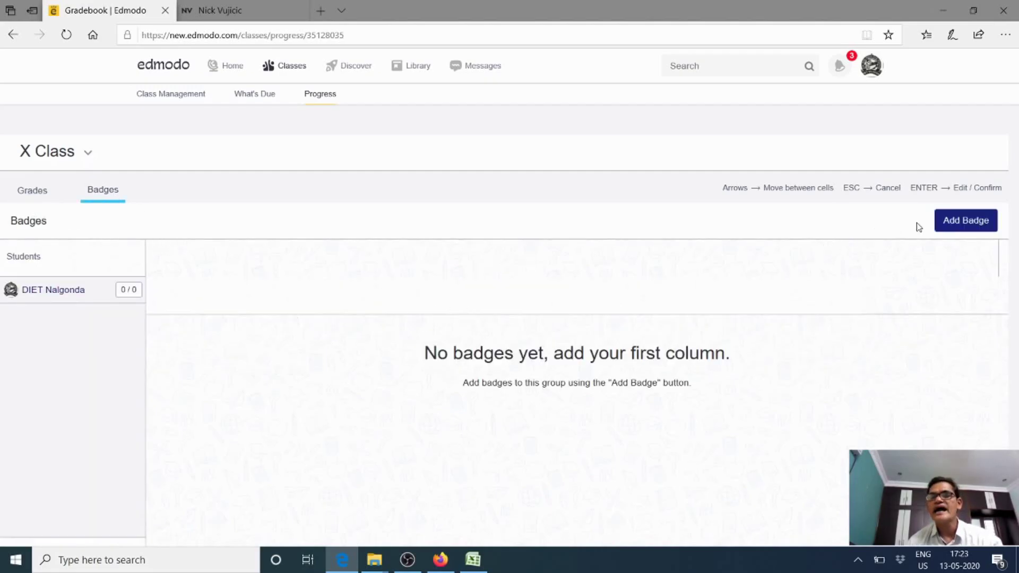
left_click(951, 220)
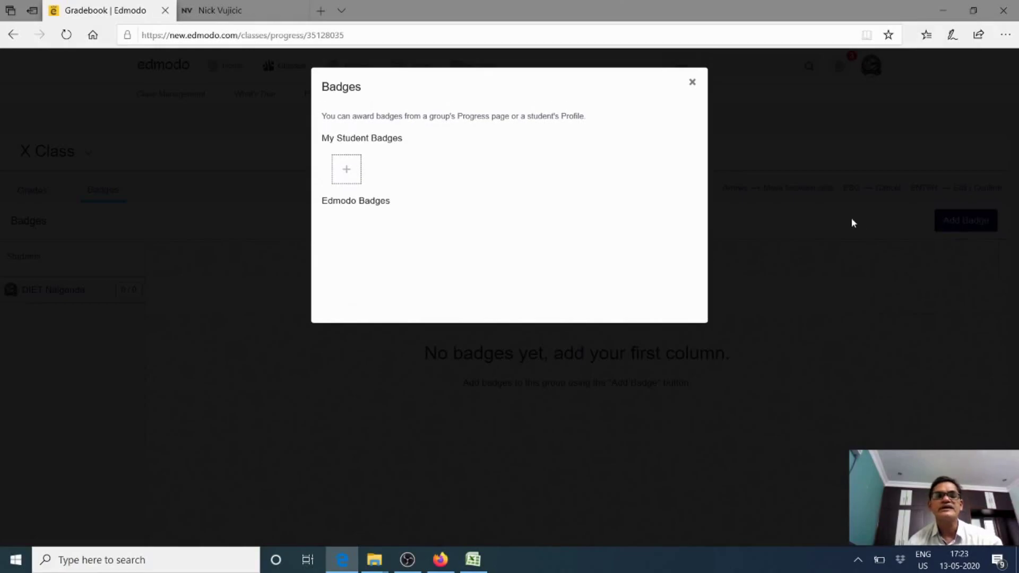
left_click(347, 172)
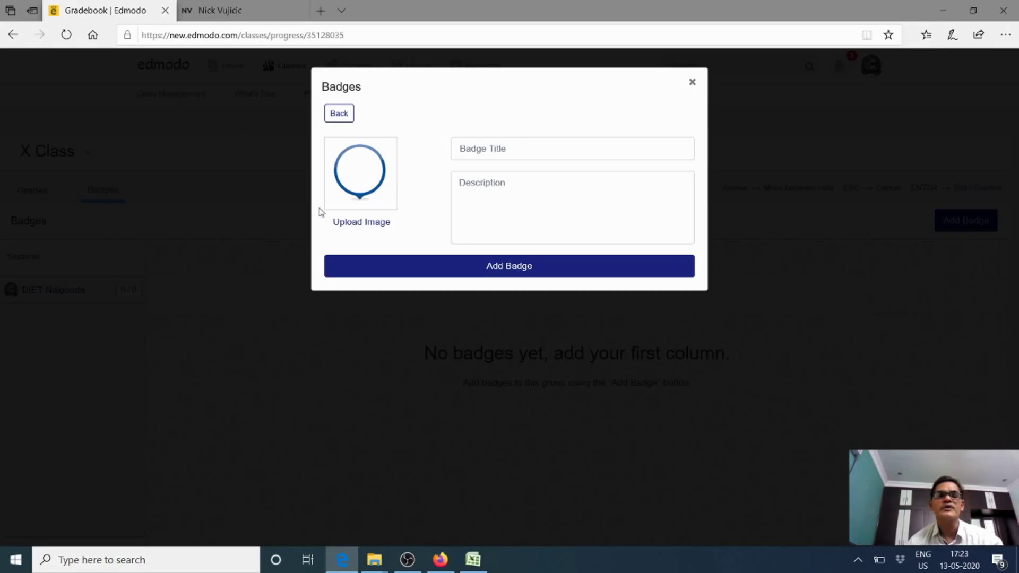
left_click(692, 83)
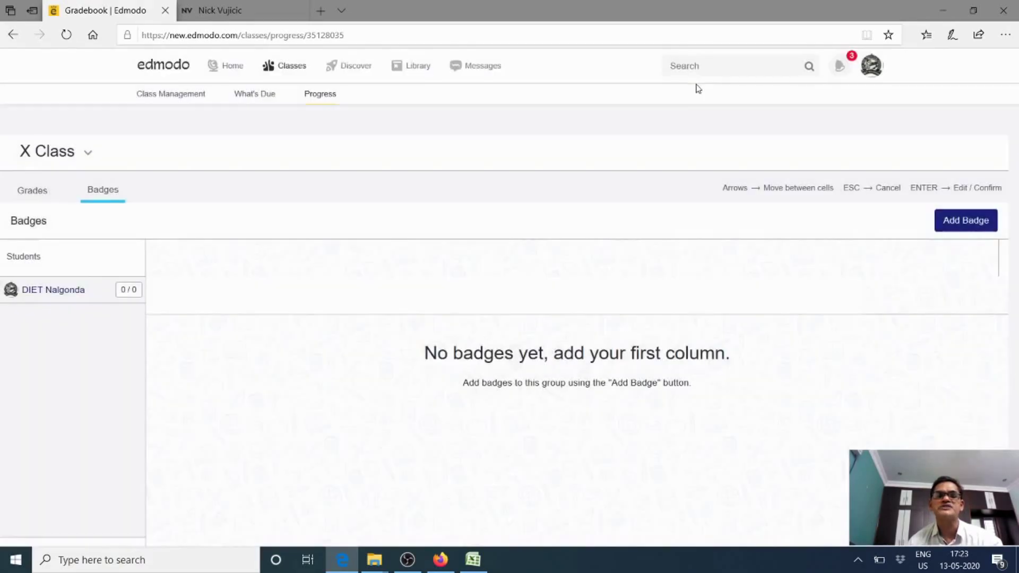
Show grading period 1 grades and open the listed student's profile
left_click(30, 191)
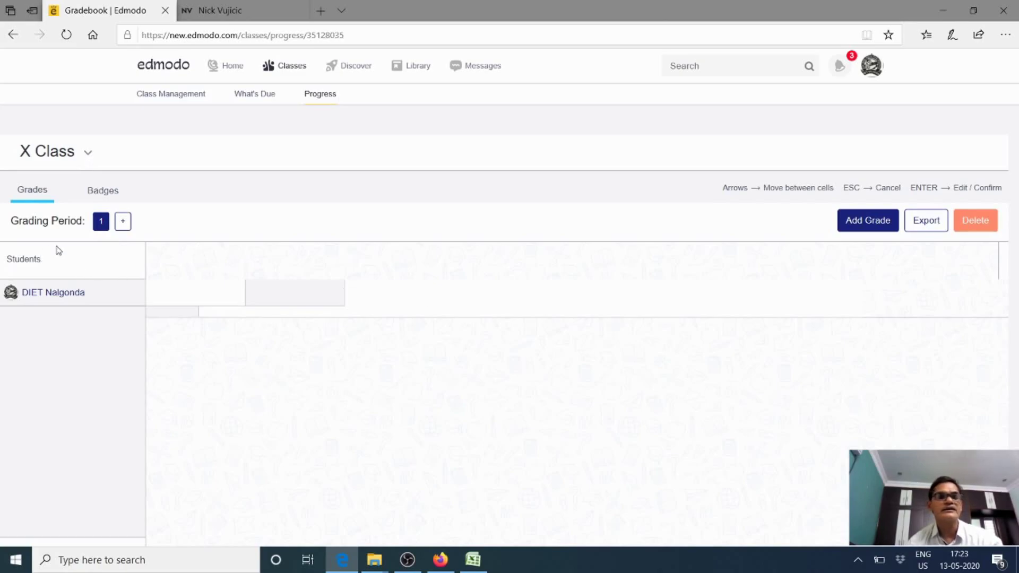
left_click(102, 223)
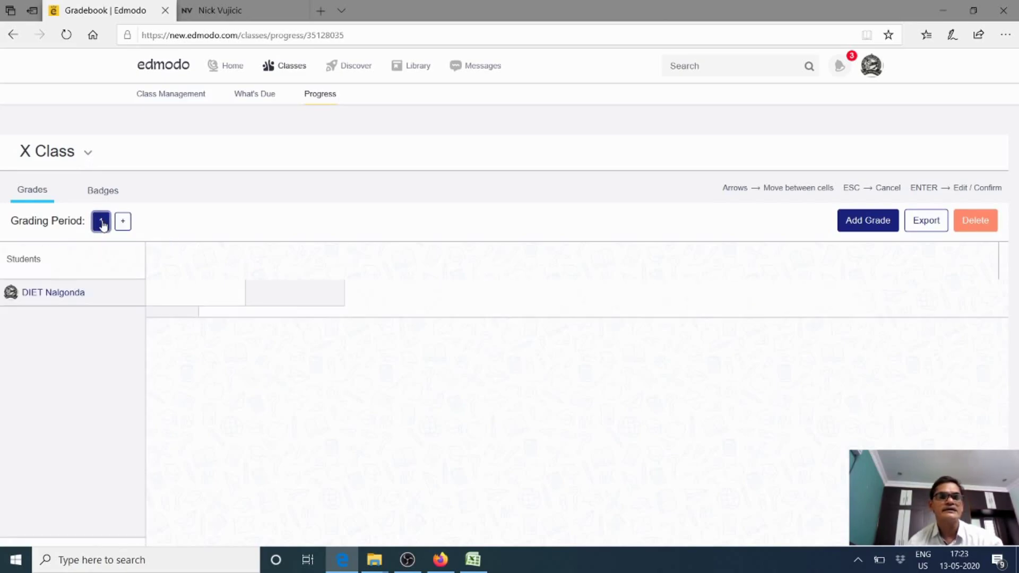
left_click(55, 292)
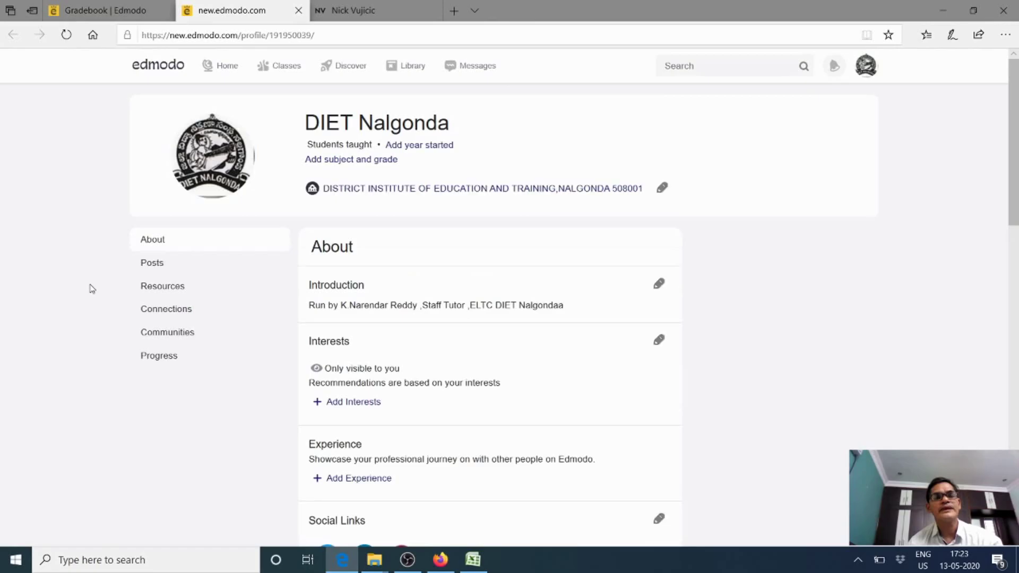
Scroll the profile's About page through Interests, Links and Badges, then back to the top
scroll(265, 348, "down", 3)
scroll(267, 349, "down", 1)
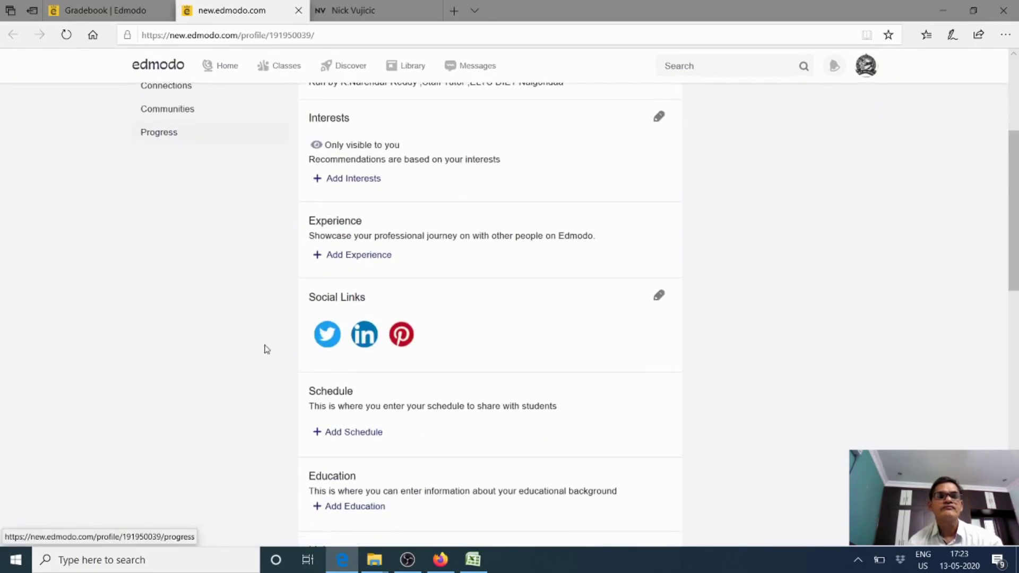
scroll(331, 348, "down", 5)
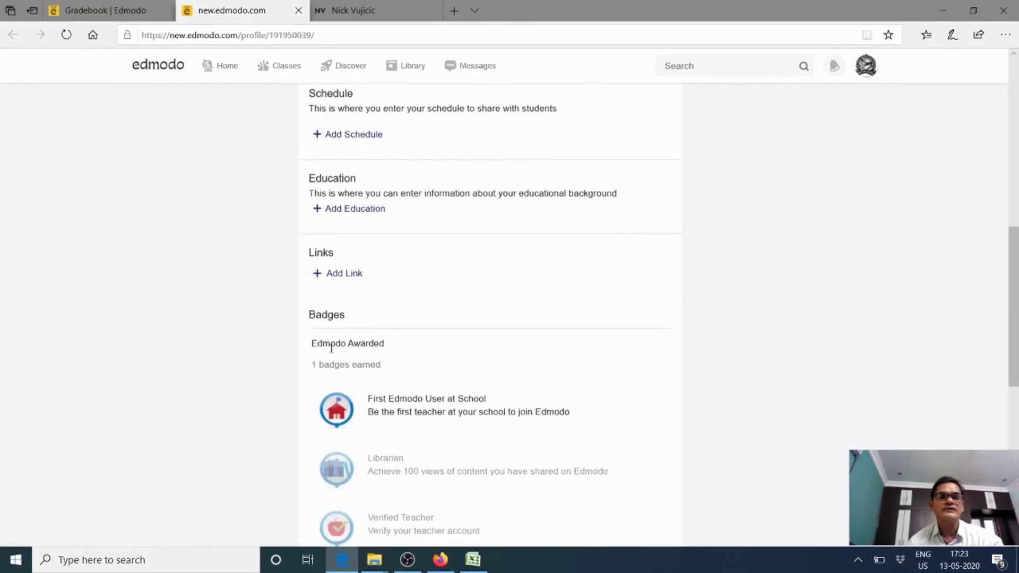
scroll(331, 348, "down", 5)
scroll(330, 353, "down", 2)
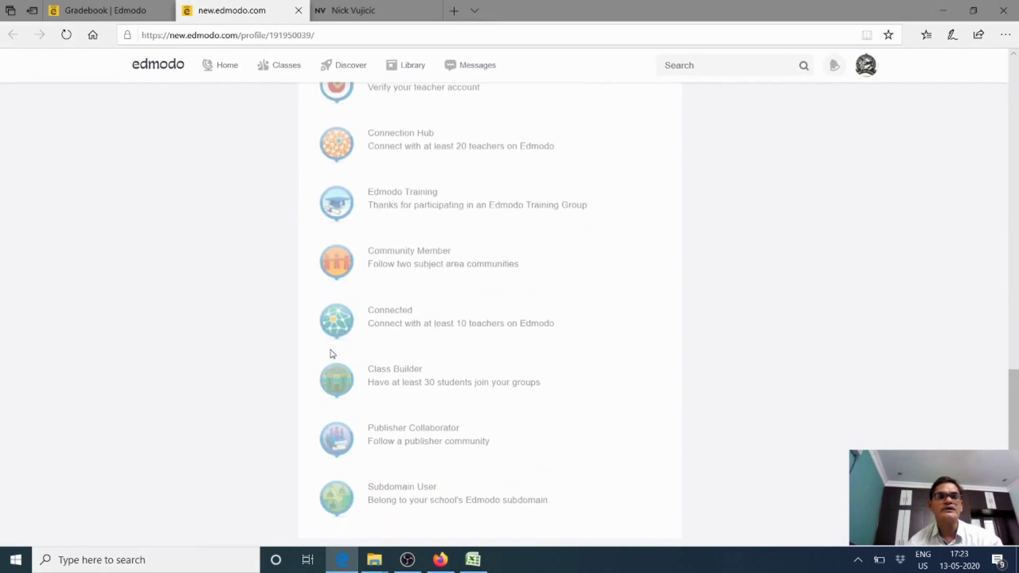
scroll(332, 354, "up", 5)
scroll(332, 354, "up", 10)
scroll(332, 354, "down", 13)
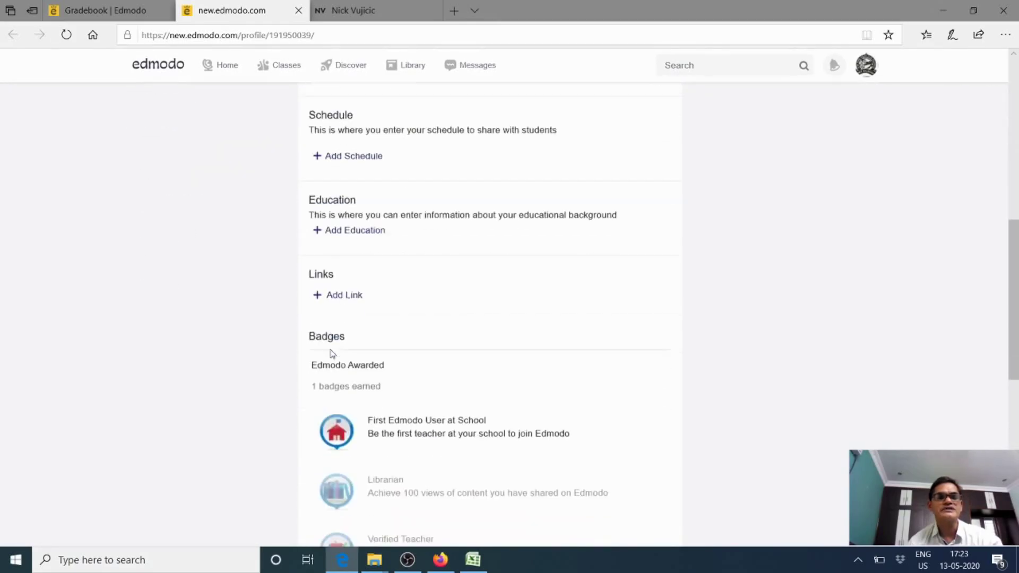
scroll(326, 346, "up", 4)
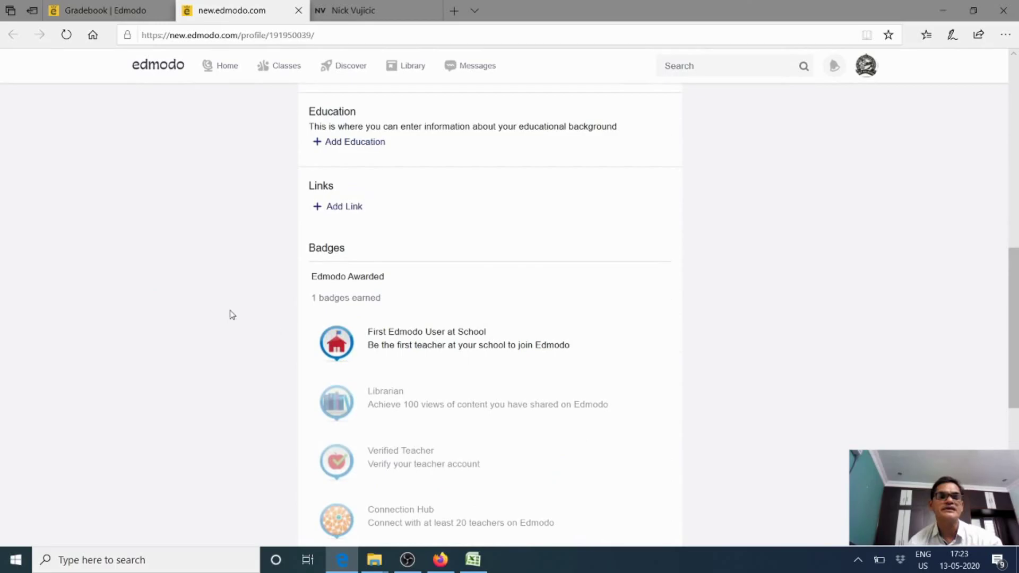
scroll(345, 313, "down", 3)
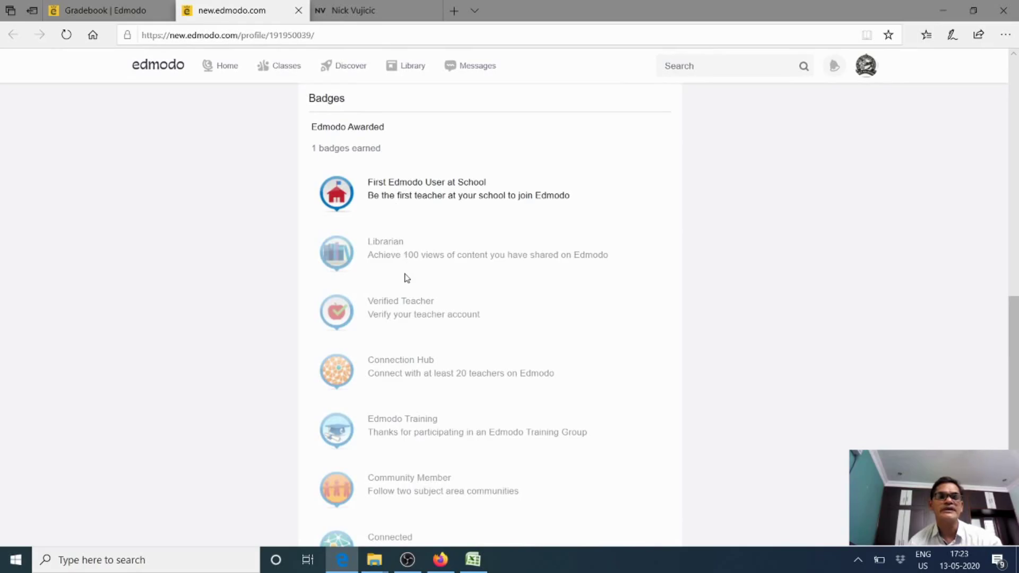
scroll(405, 275, "down", 5)
scroll(405, 276, "up", 12)
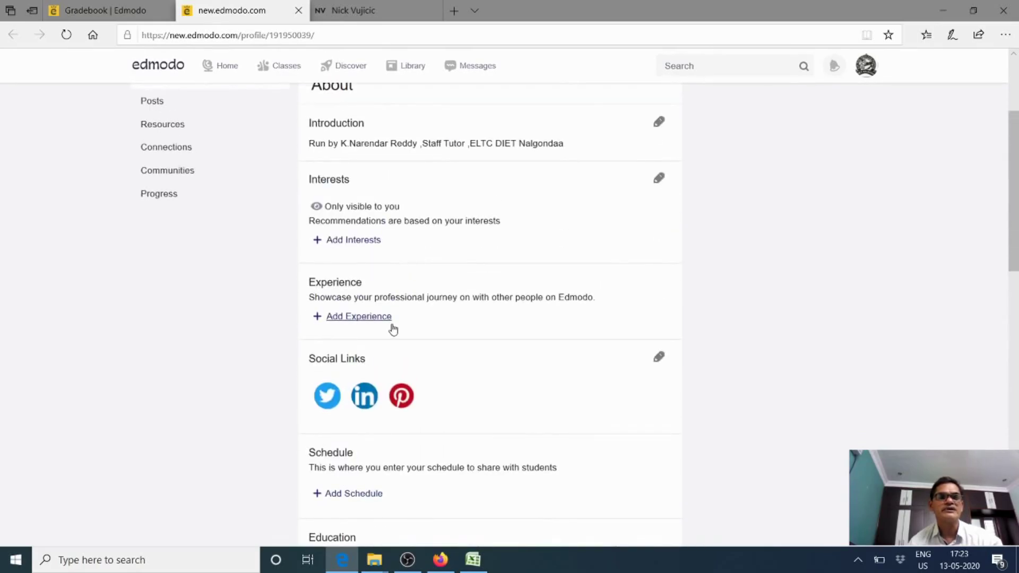
scroll(351, 356, "up", 3)
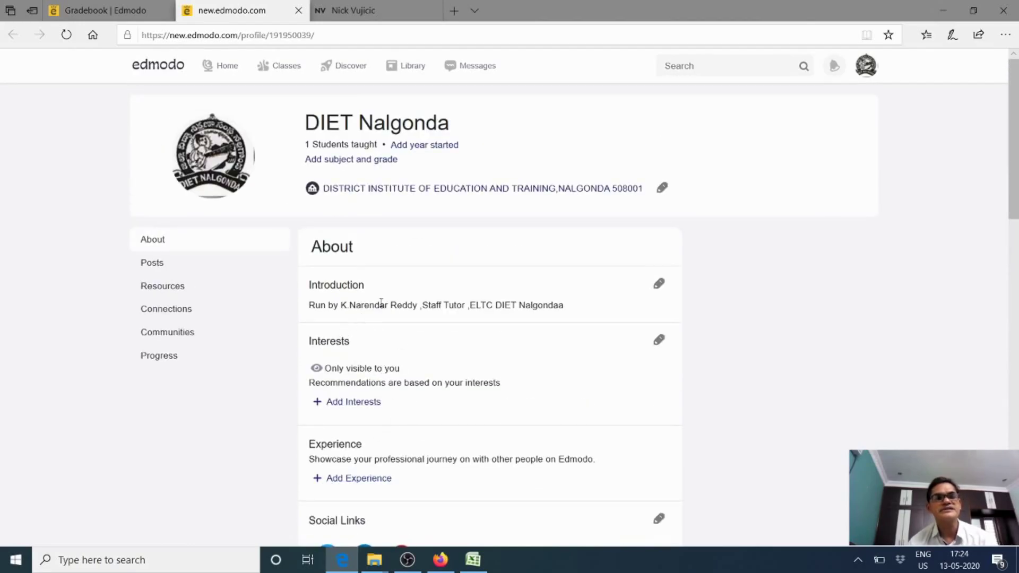
Open the profile's Posts and scroll past the wellness poll, Week 1 Test and older quizzes
left_click(152, 264)
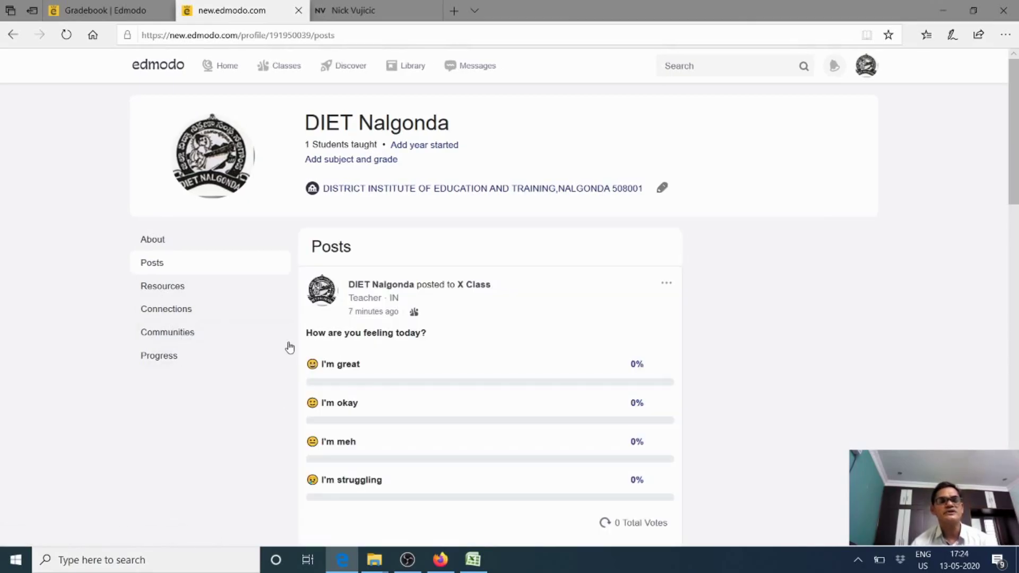
scroll(296, 348, "down", 4)
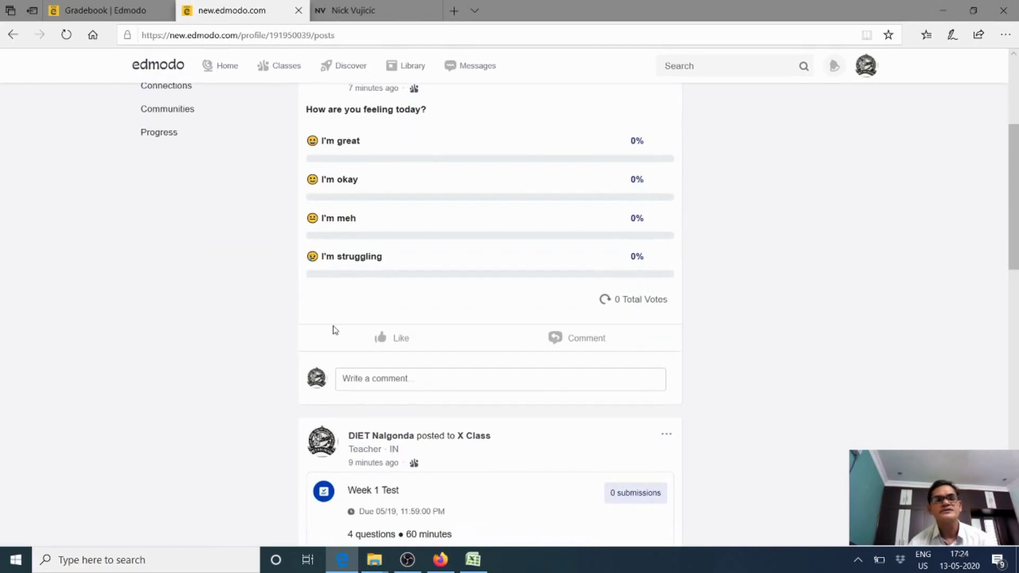
scroll(313, 341, "up", 4)
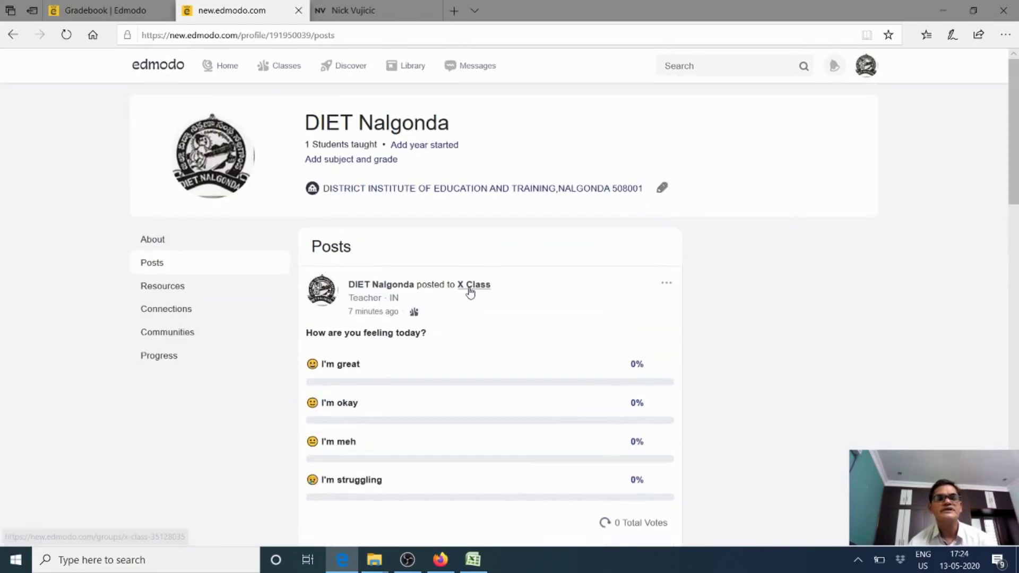
scroll(538, 316, "down", 13)
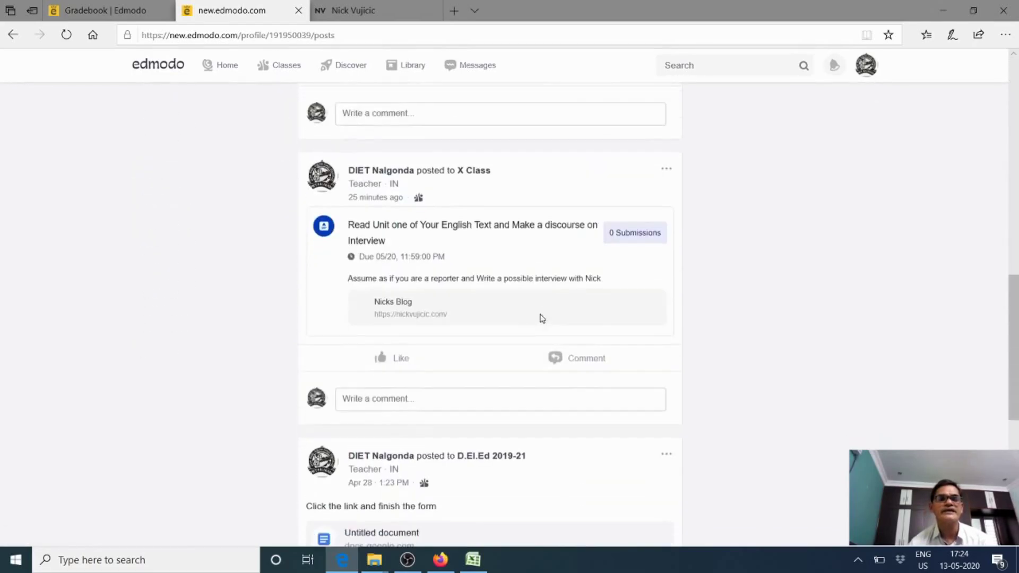
scroll(541, 318, "down", 9)
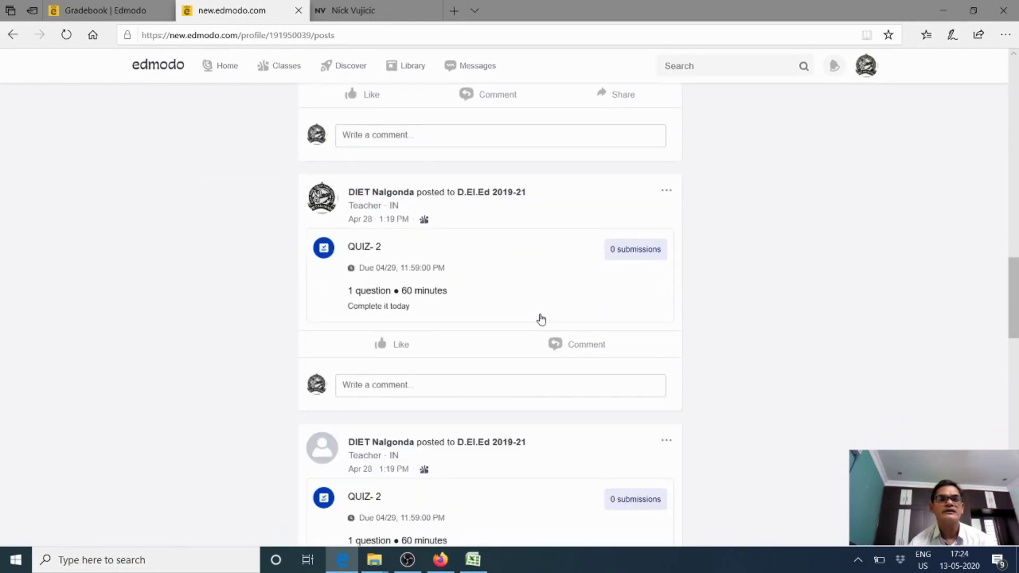
scroll(541, 319, "down", 3)
scroll(541, 318, "up", 1)
scroll(542, 318, "up", 20)
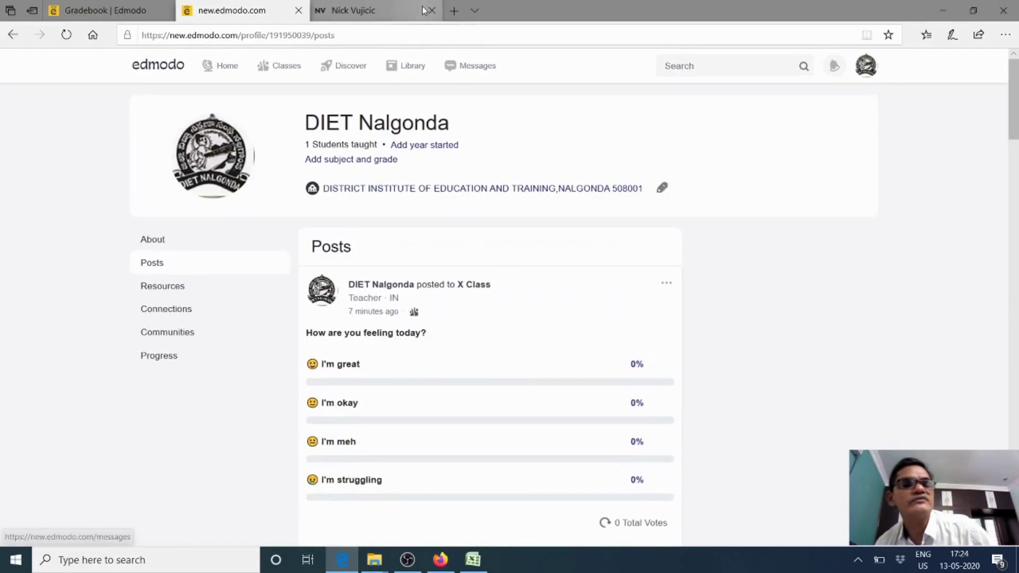
mouse_move(281, 66)
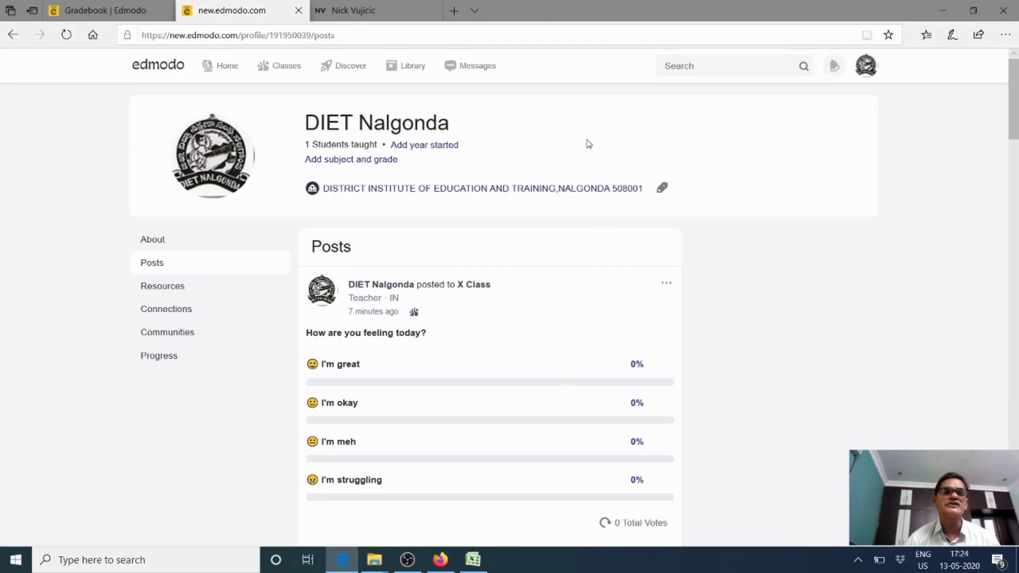
scroll(587, 141, "down", 4)
scroll(588, 144, "up", 2)
scroll(588, 143, "up", 2)
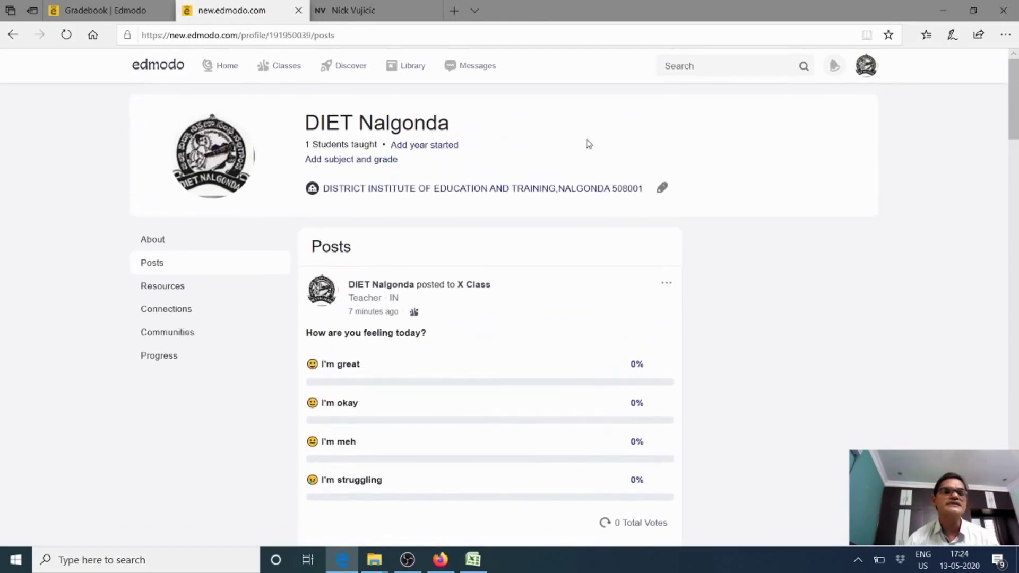